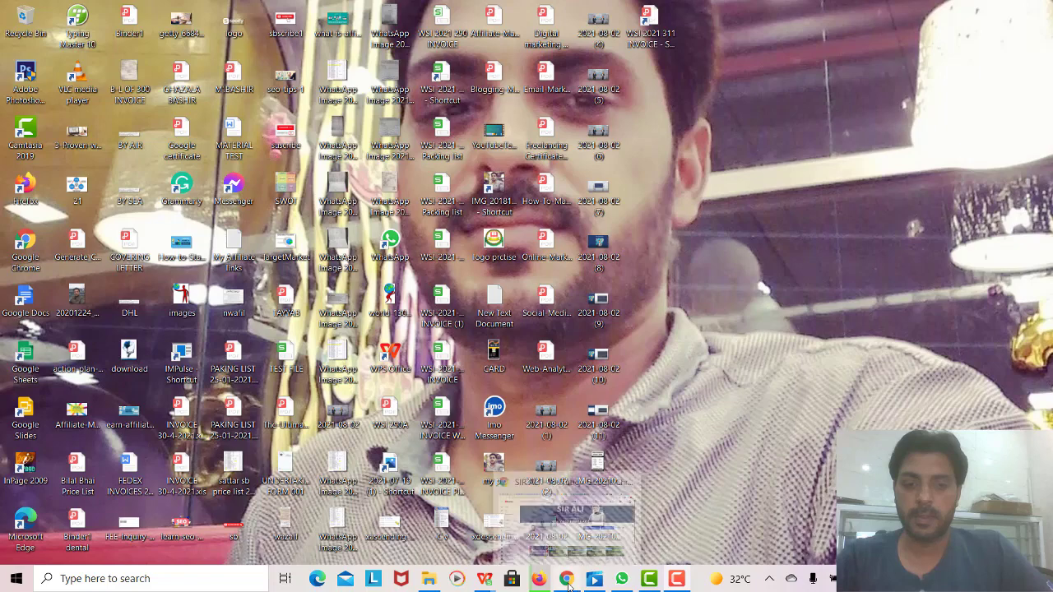
Minimize the browser and launch Photoshop CS6 from the taskbar.
left_click(566, 579)
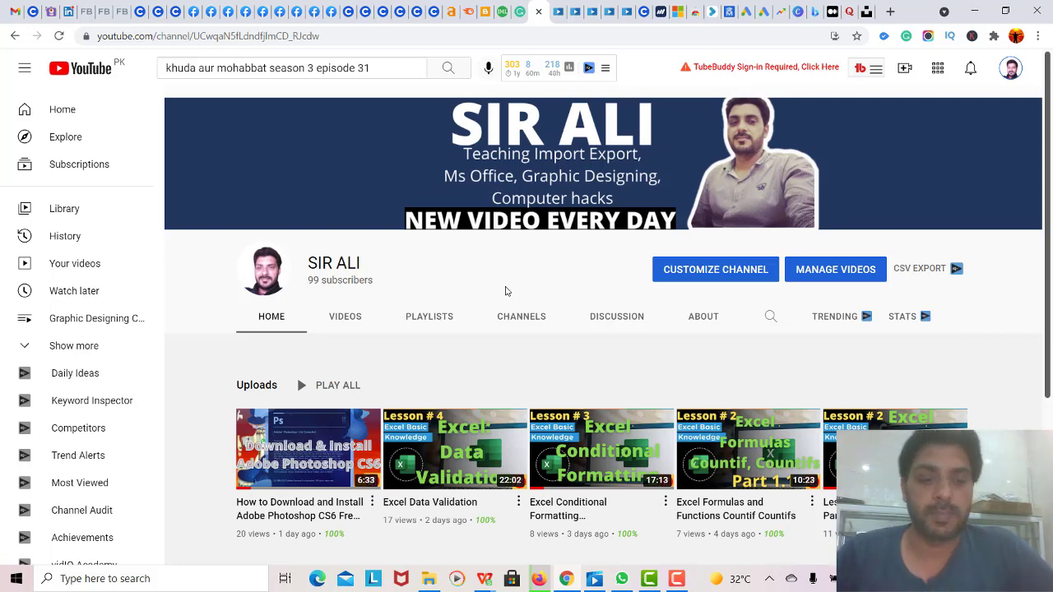
scroll(400, 277, "down", 2)
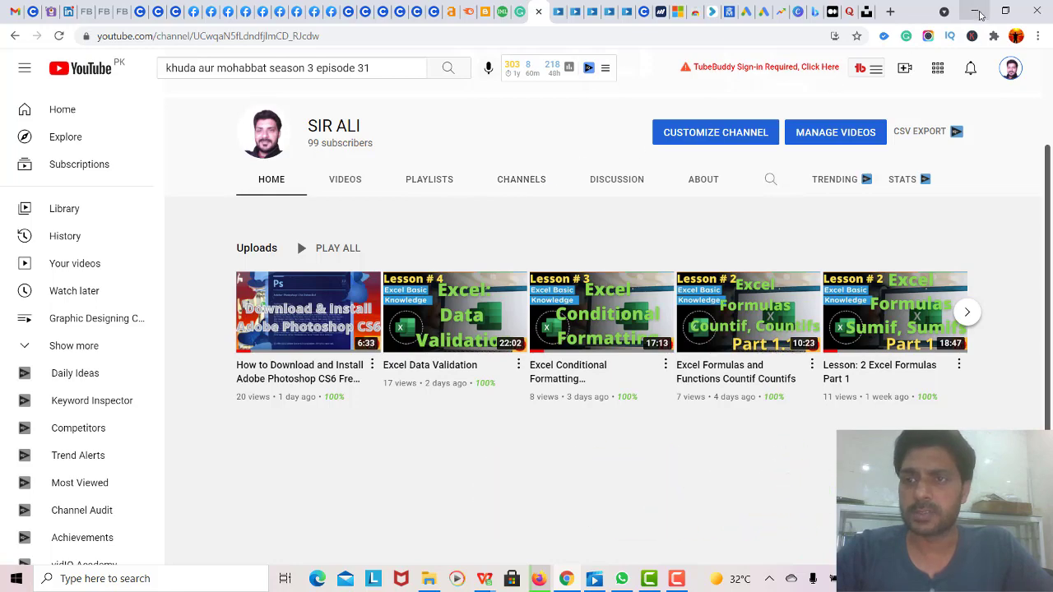
left_click(977, 11)
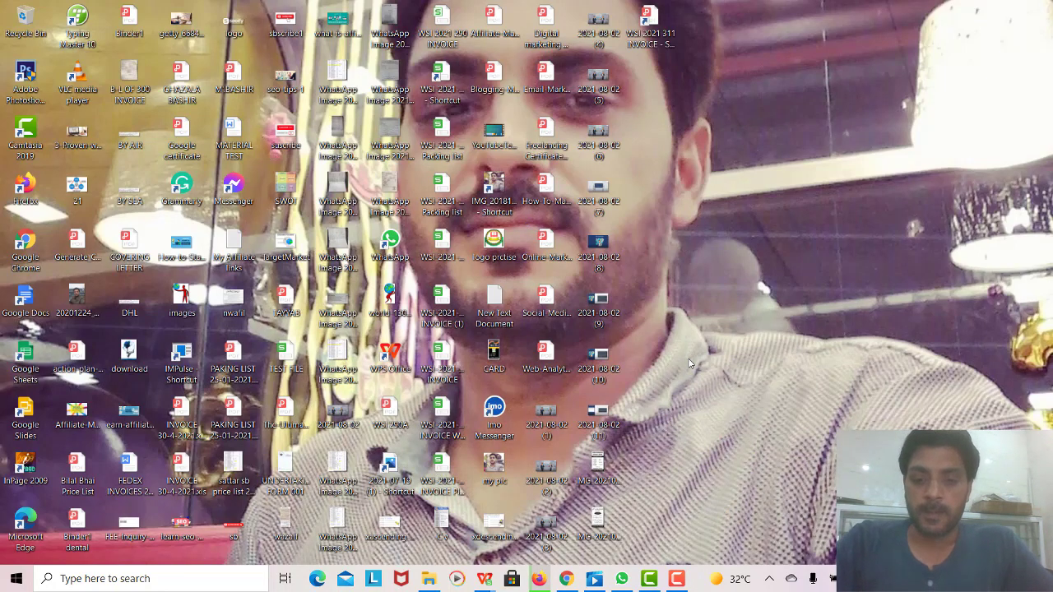
left_click(678, 578)
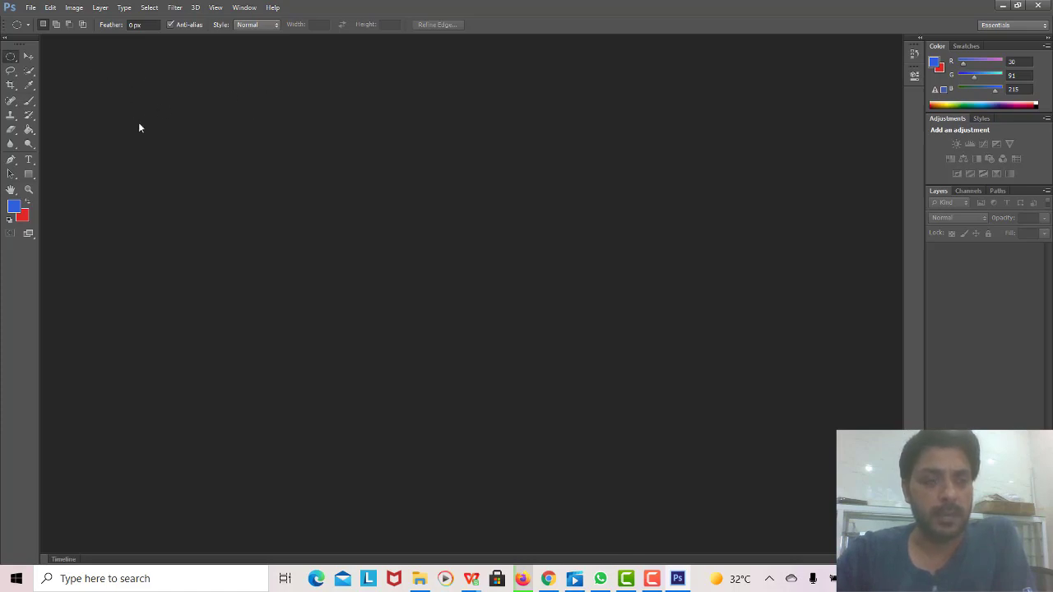
left_click(6, 39)
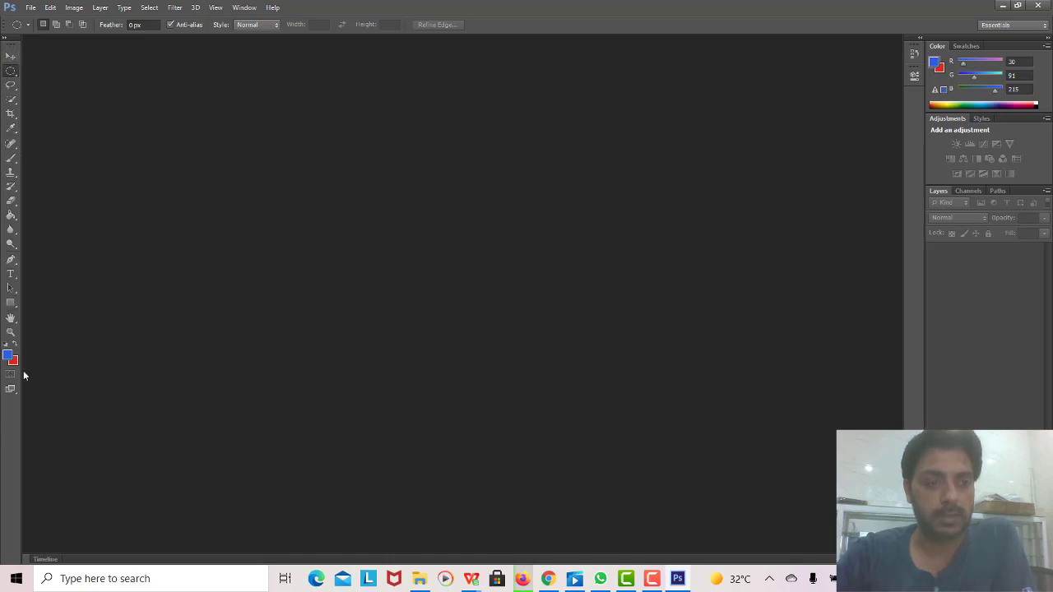
left_click(6, 39)
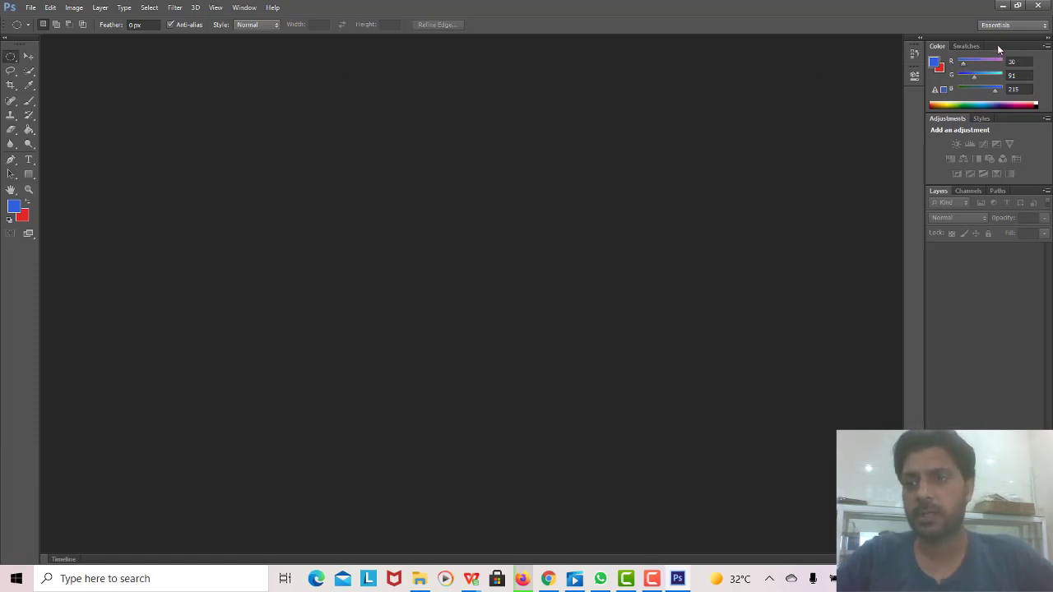
Detach the Color, Adjustments, Paths and Tools panels from their docks so they float.
left_click_drag(997, 44, 726, 98)
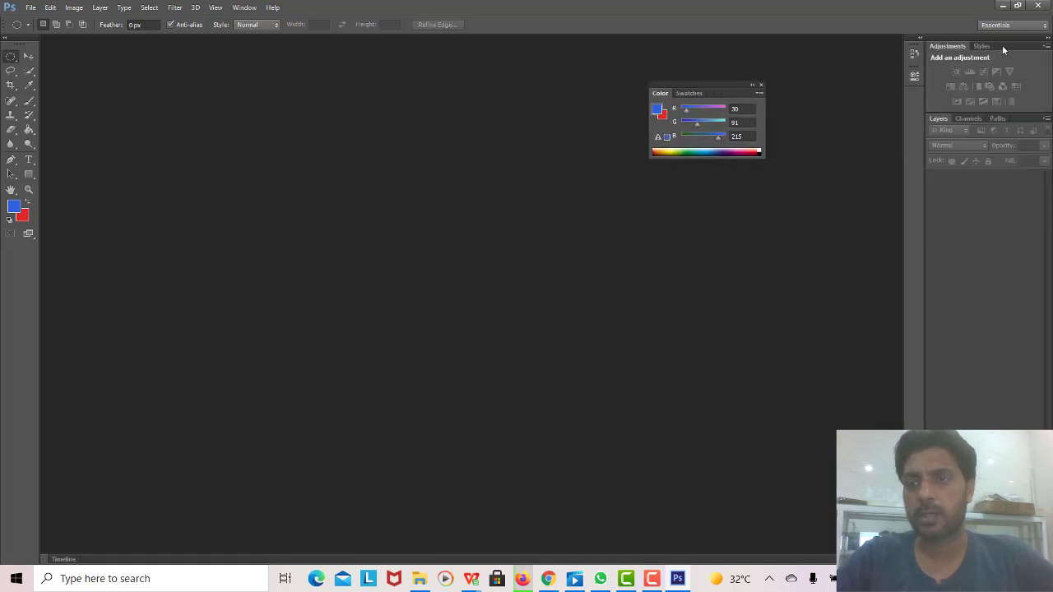
left_click_drag(1002, 47, 742, 275)
left_click_drag(998, 46, 810, 241)
left_click_drag(25, 46, 300, 126)
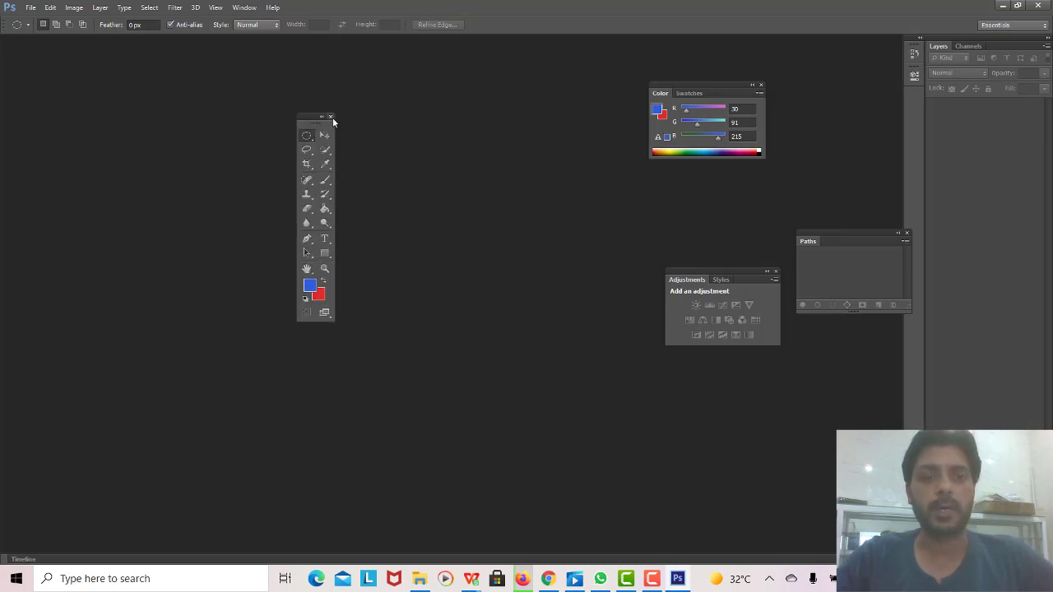
Close the floating panels, collapse Layers and Channels to icons, and show the Window menu.
left_click(331, 116)
left_click(774, 272)
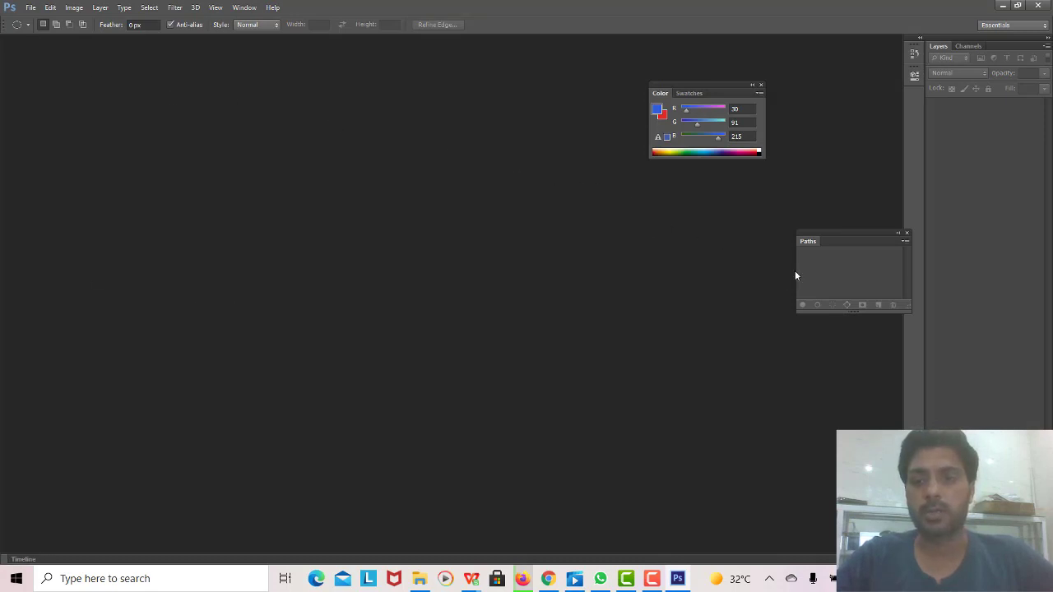
left_click(905, 234)
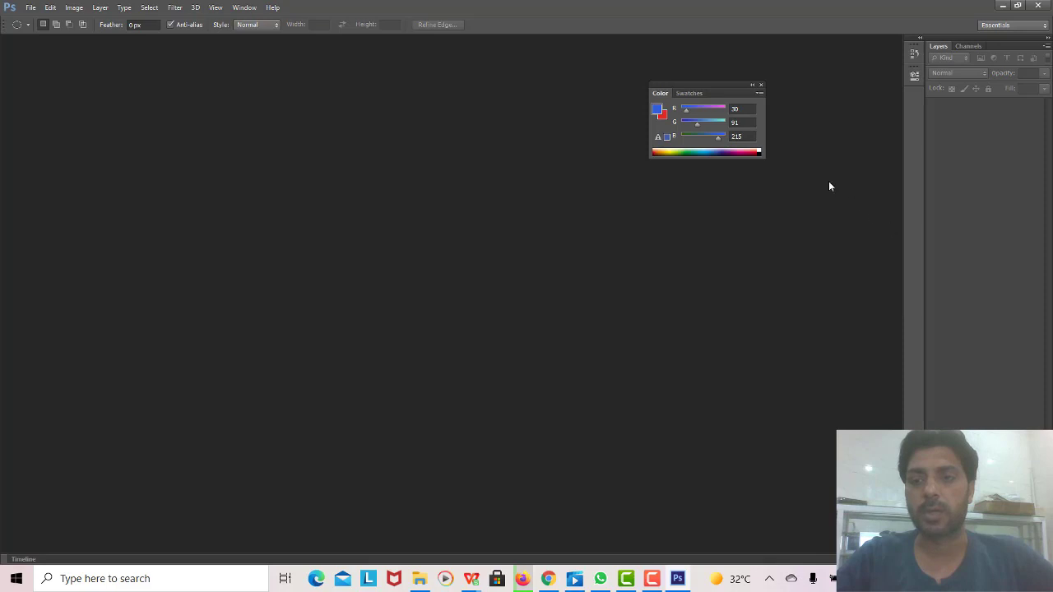
left_click(760, 84)
left_click(1048, 40)
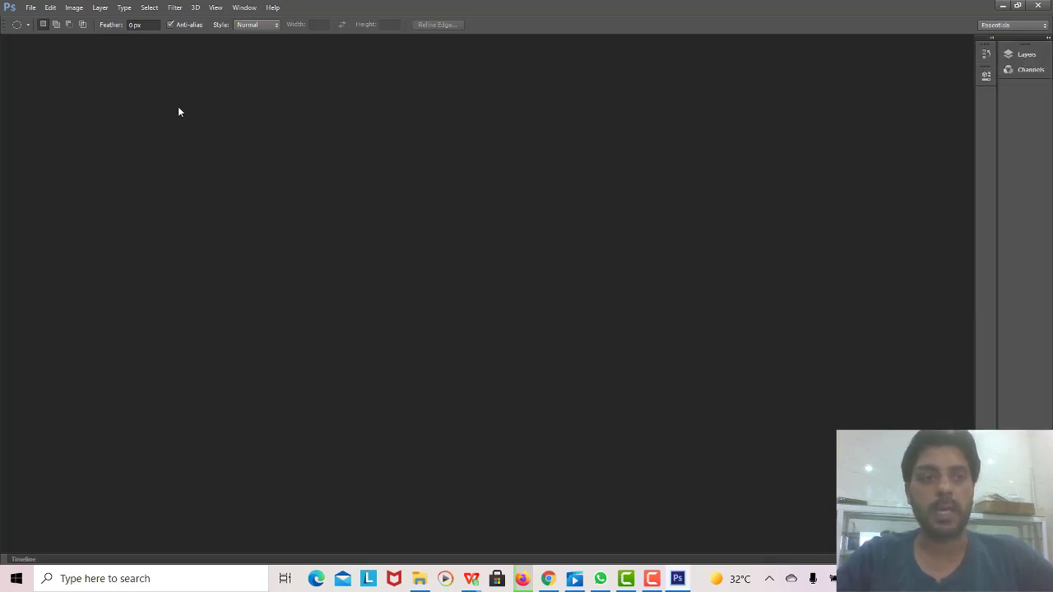
left_click(244, 7)
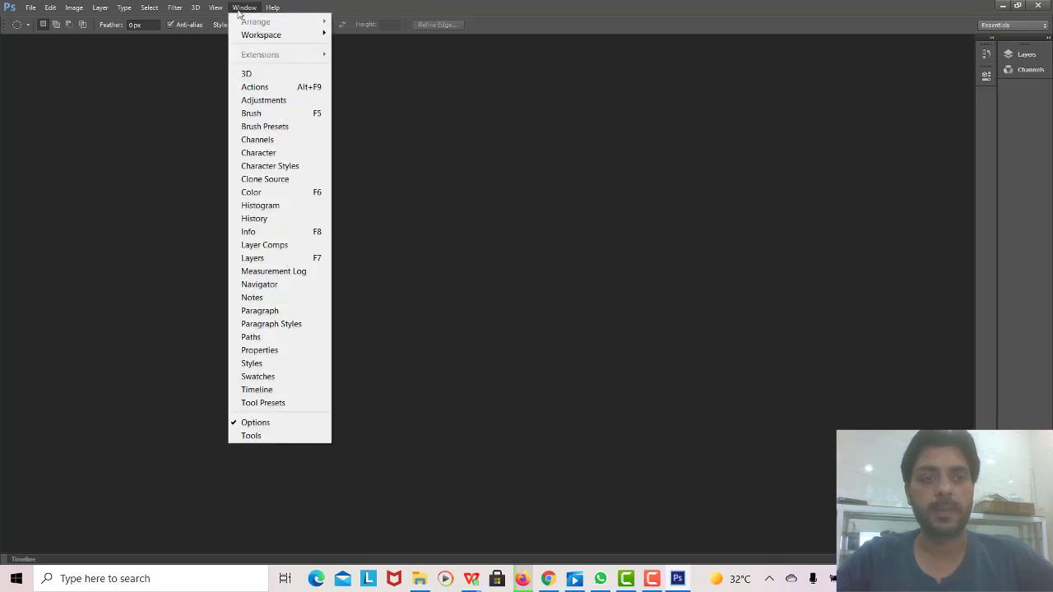
mouse_move(262, 35)
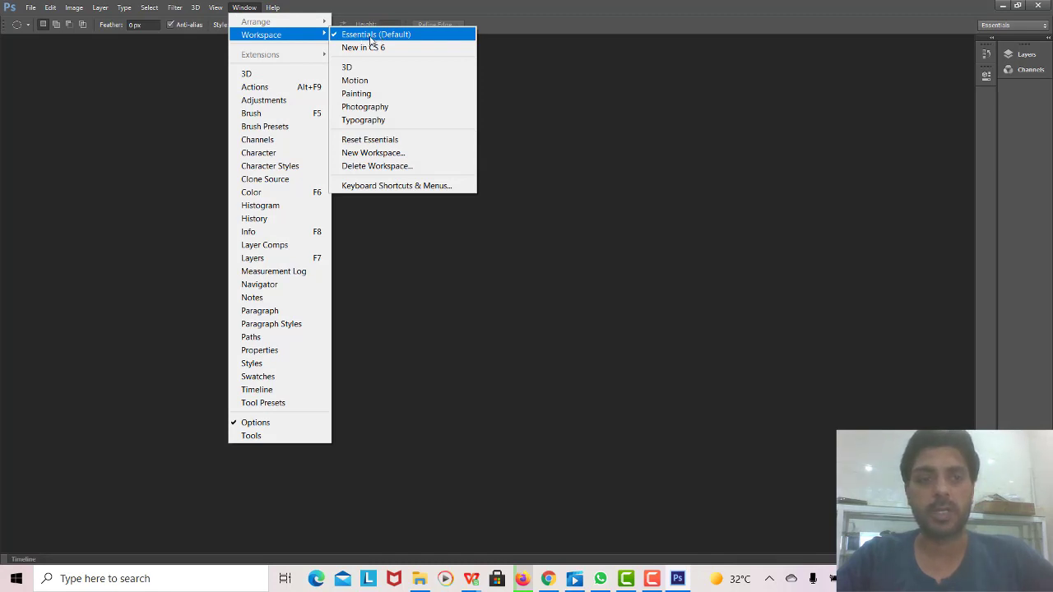
Reset the Essentials workspace and select Essentials from the workspace switcher.
left_click(387, 139)
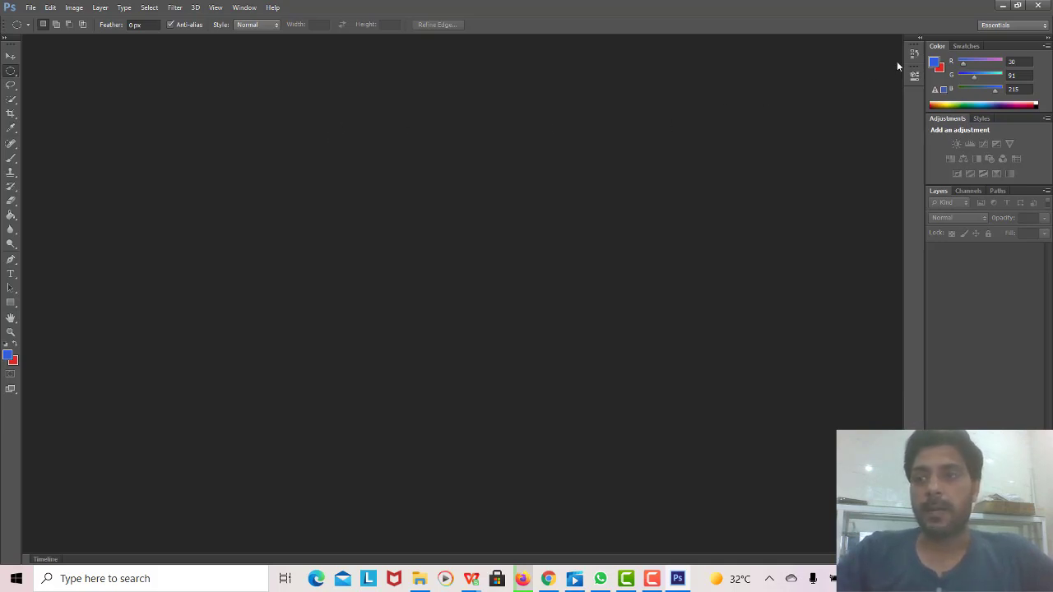
left_click(1044, 26)
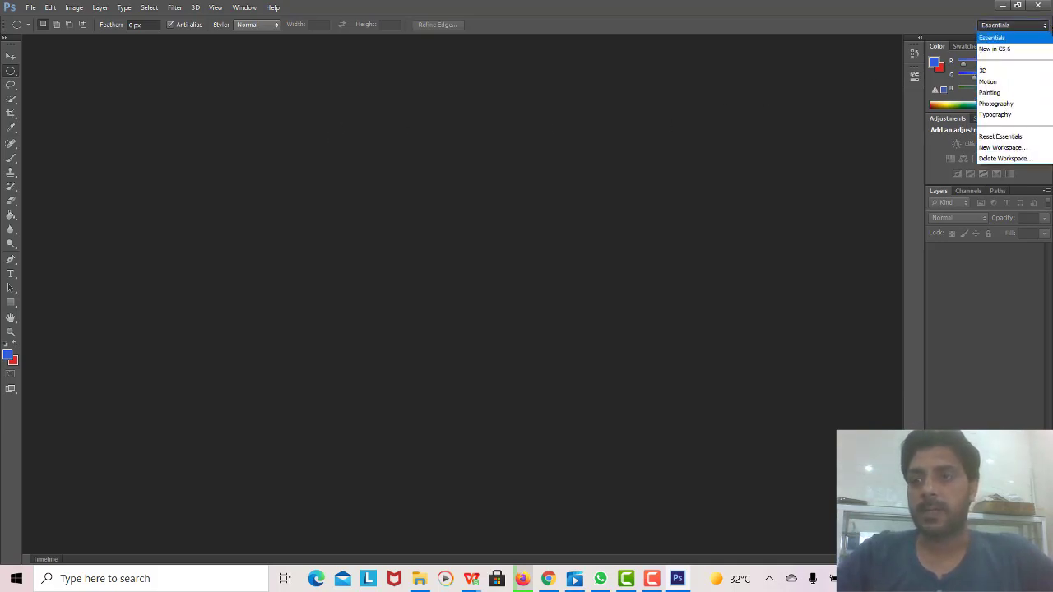
left_click(1008, 39)
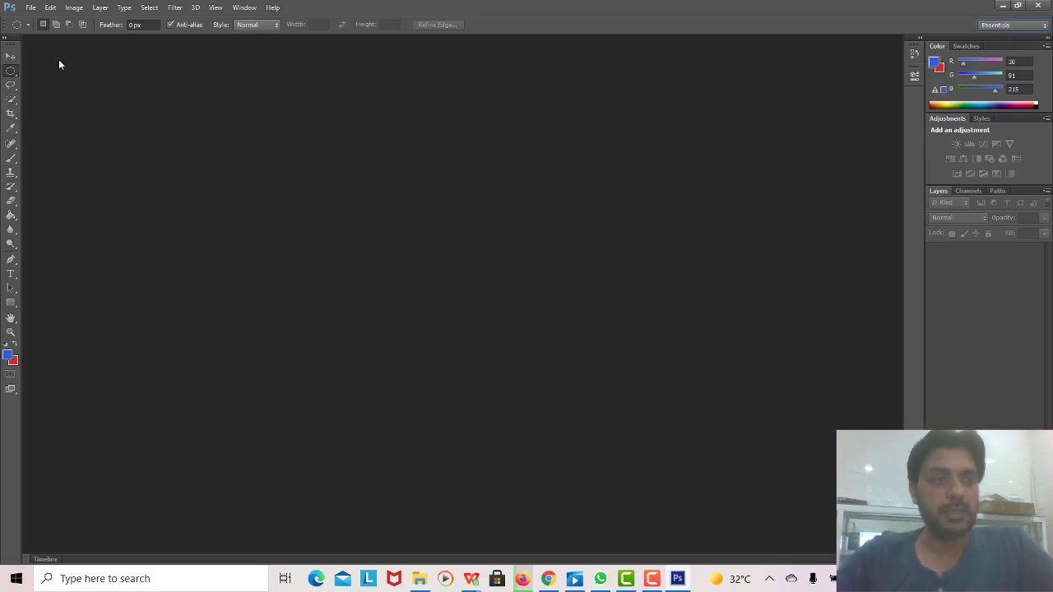
Open File > New and browse the size presets, keeping Custom at 1000 × 500 px.
left_click(31, 9)
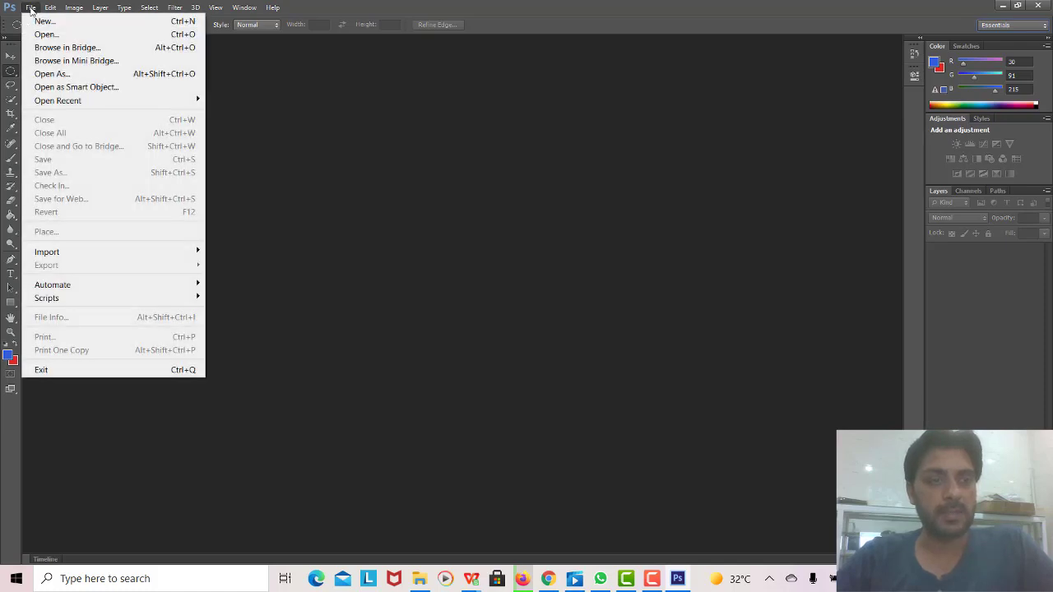
left_click(39, 18)
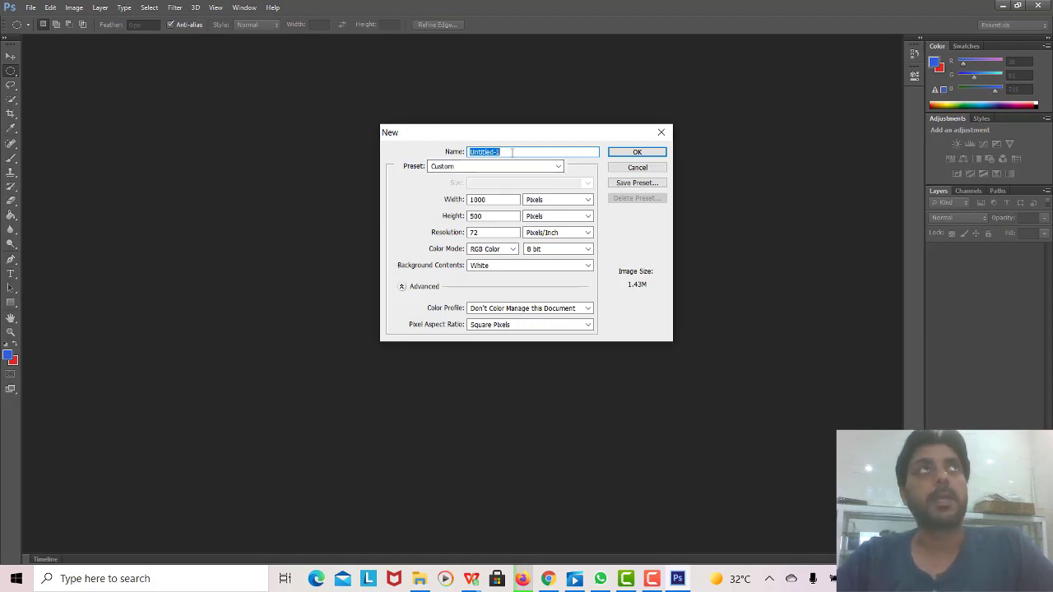
left_click(512, 152)
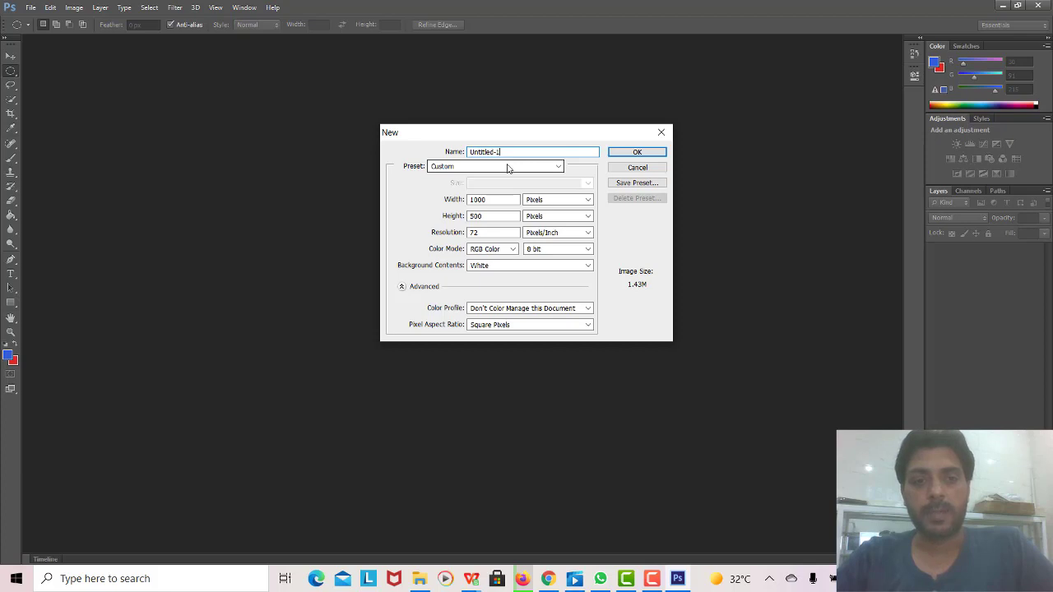
left_click(508, 167)
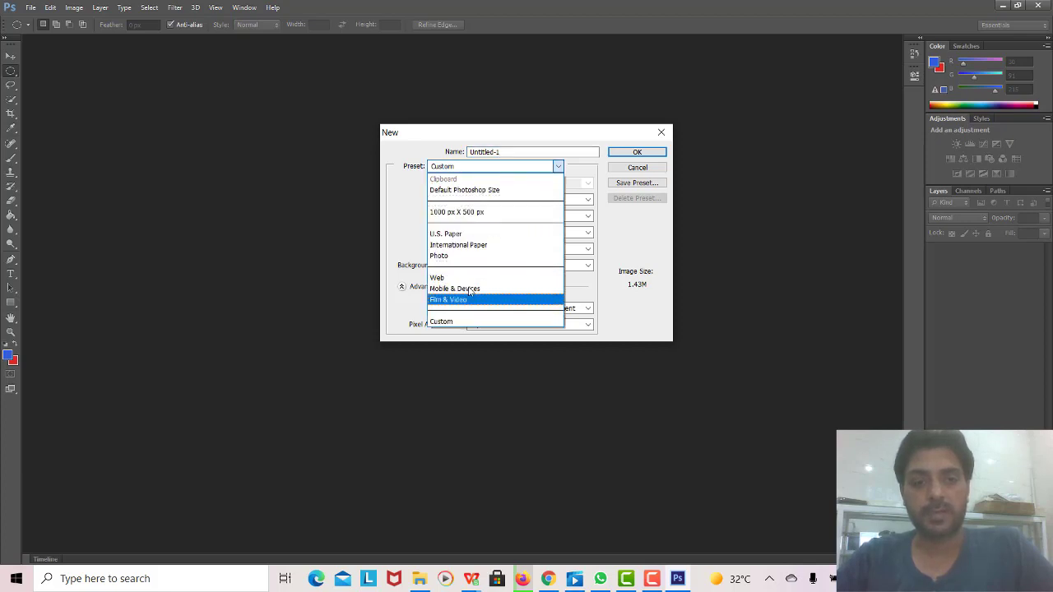
left_click(473, 167)
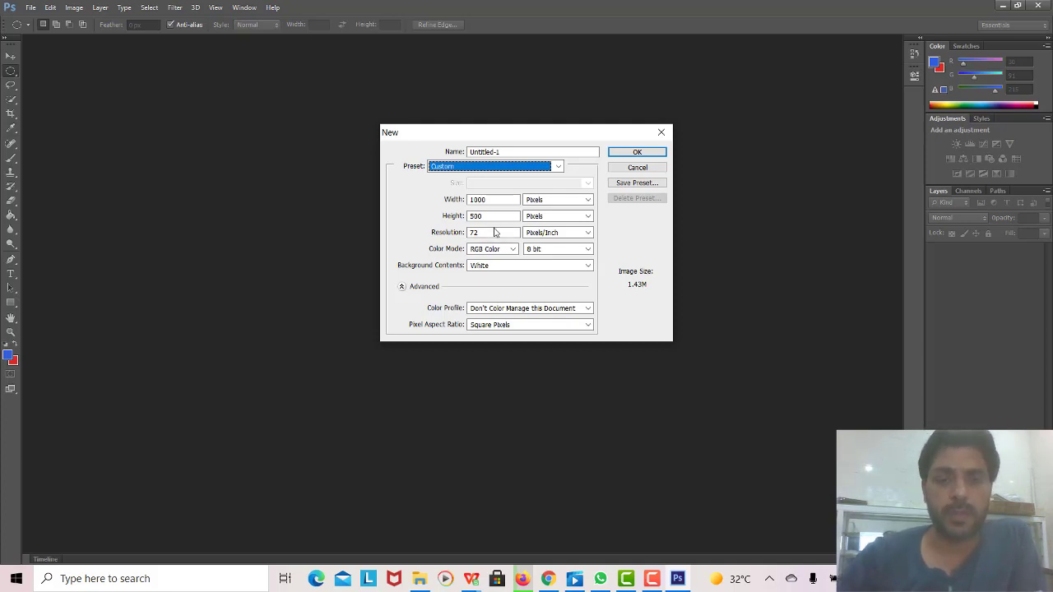
left_click(512, 249)
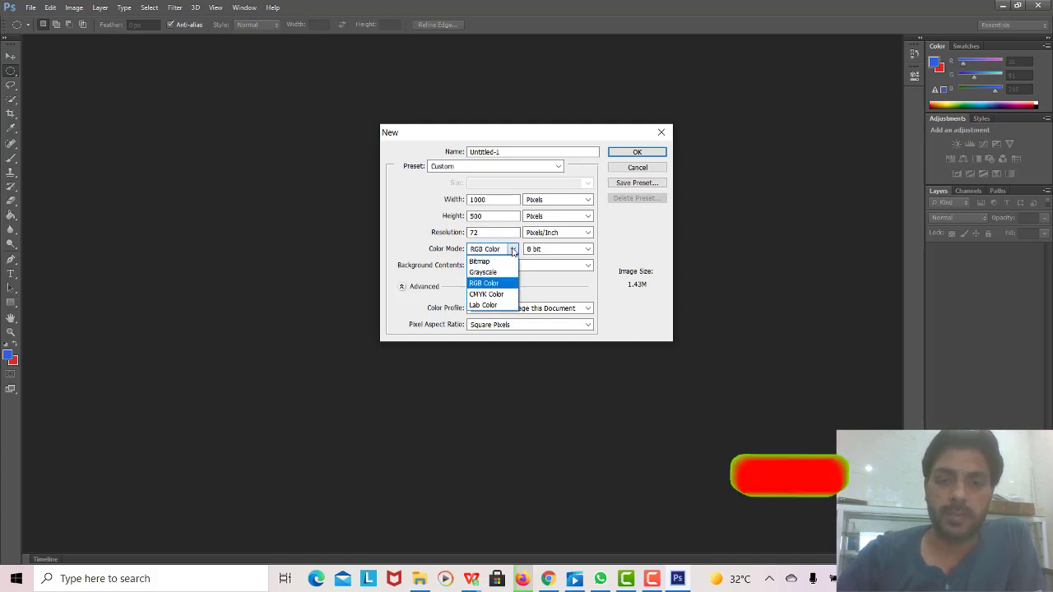
left_click(512, 250)
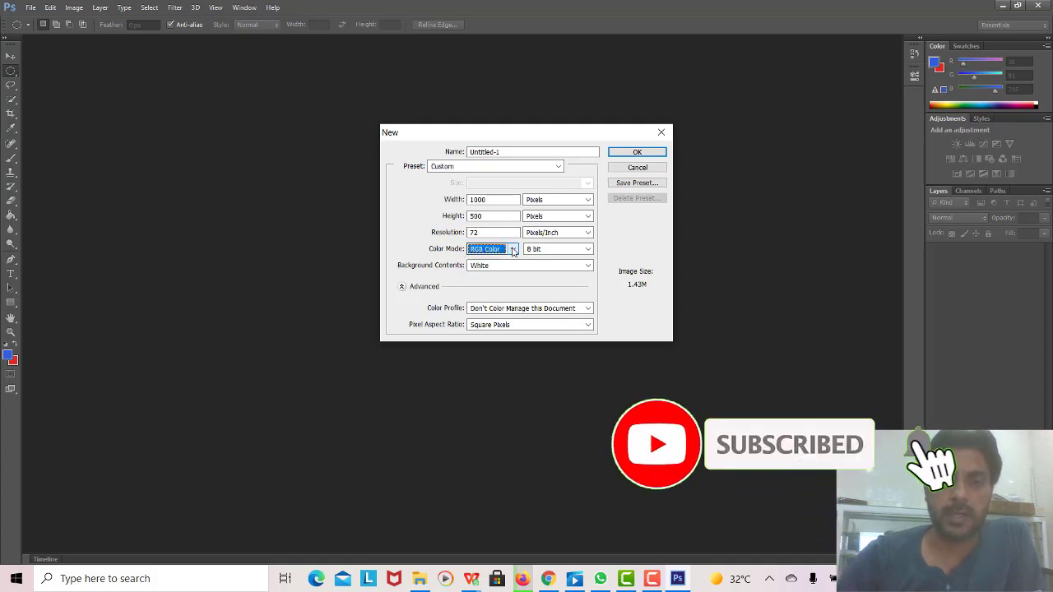
left_click(587, 249)
left_click(587, 251)
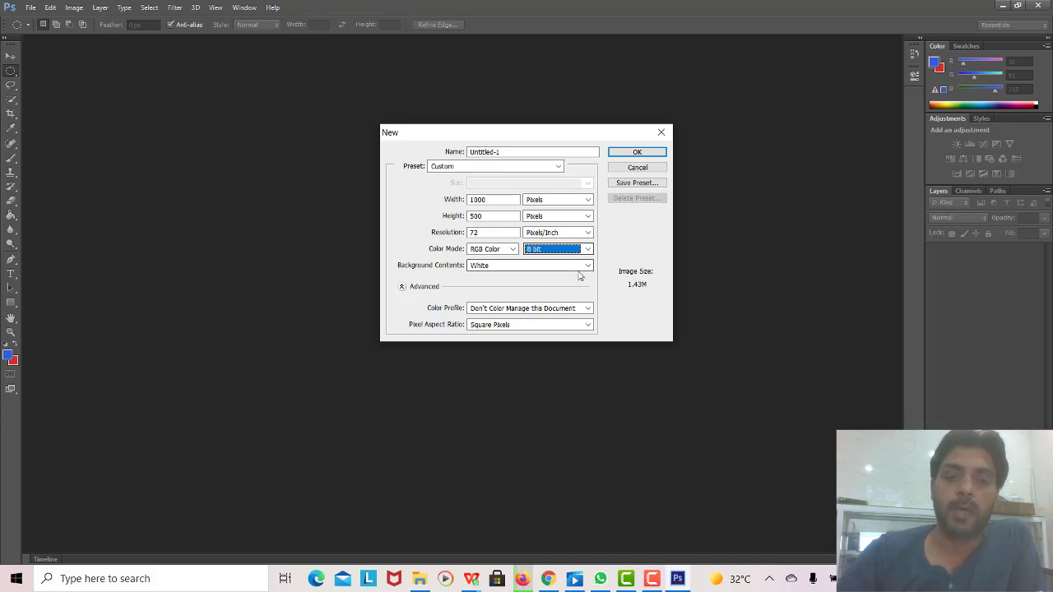
left_click(589, 266)
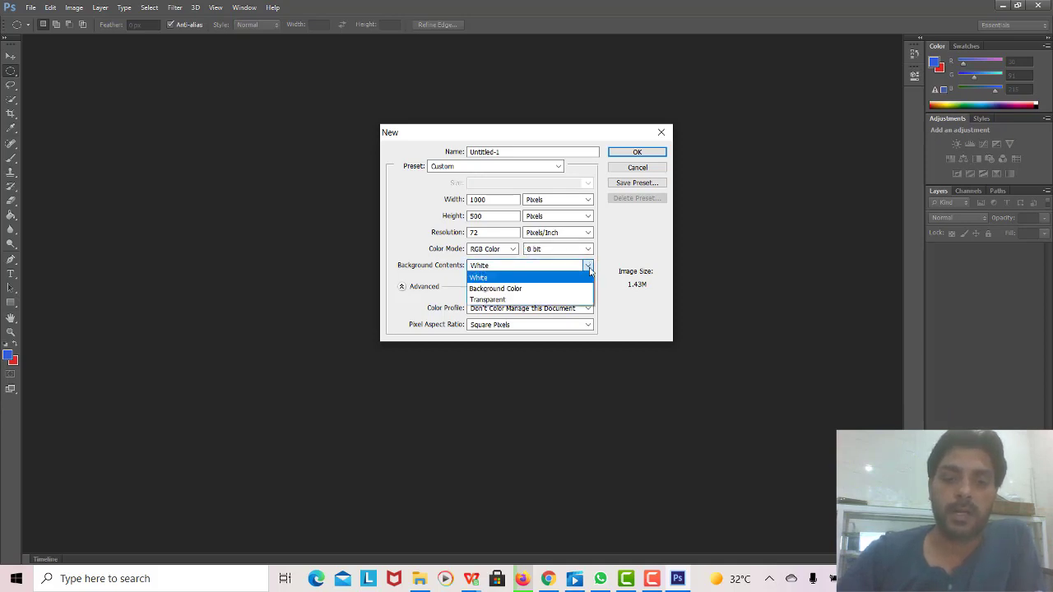
left_click(589, 268)
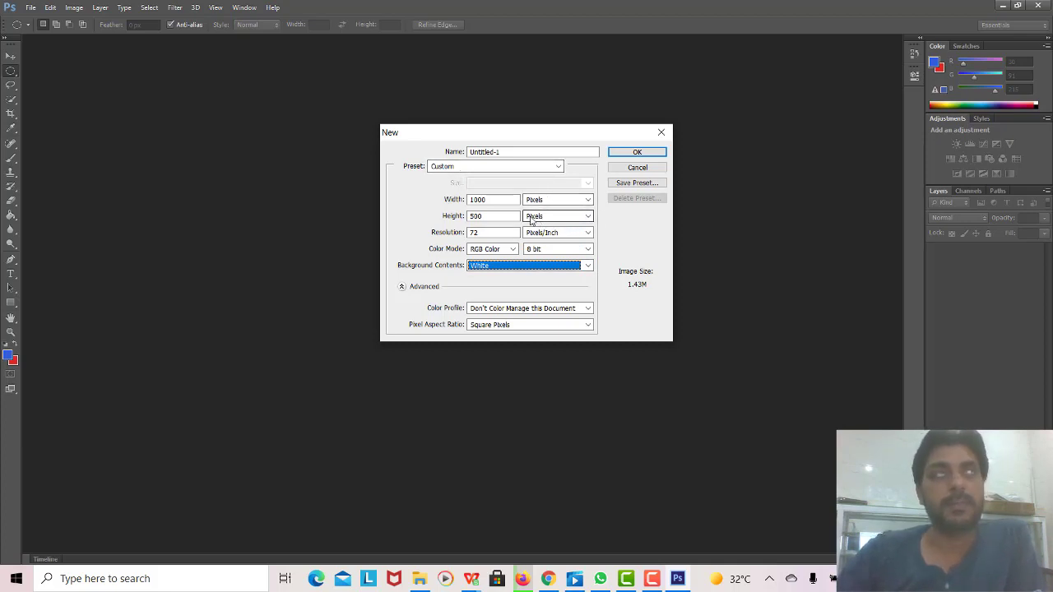
mouse_move(558, 215)
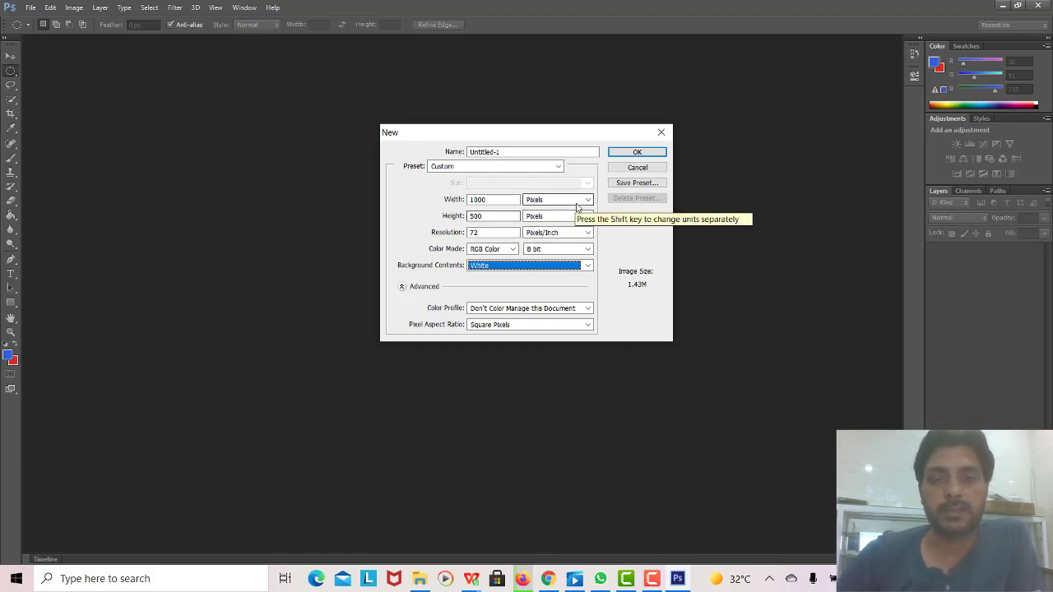
left_click(496, 199)
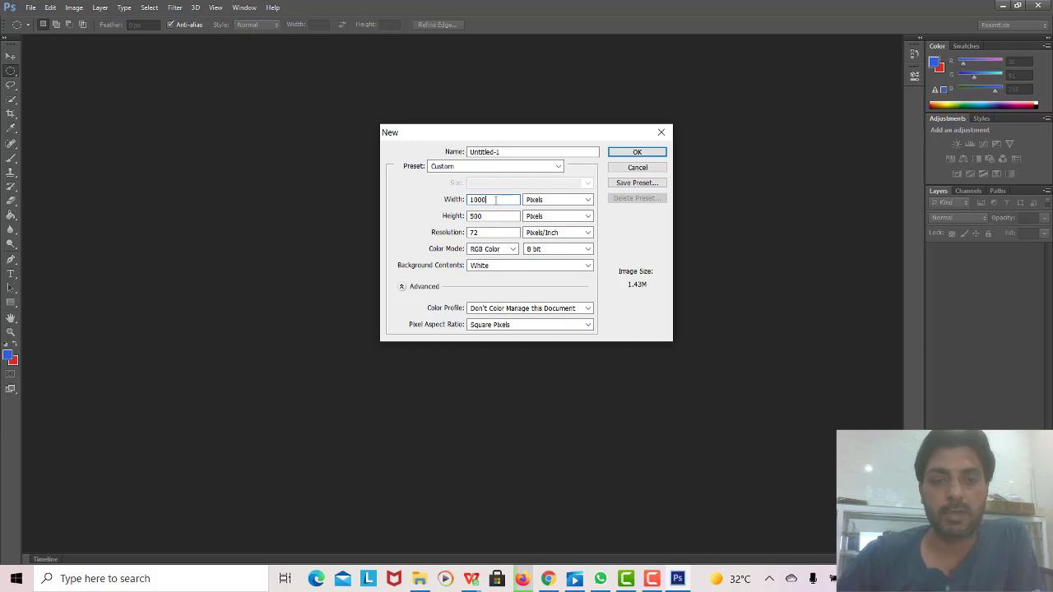
left_click(487, 216)
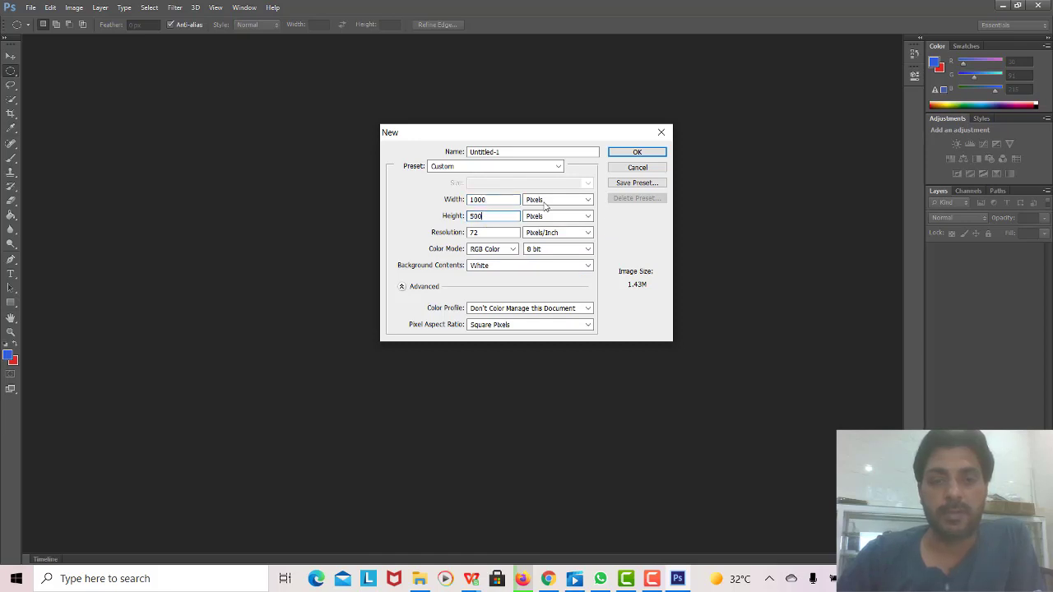
Try saving the settings as a preset, dismissing the duplicate-name warnings.
left_click(630, 184)
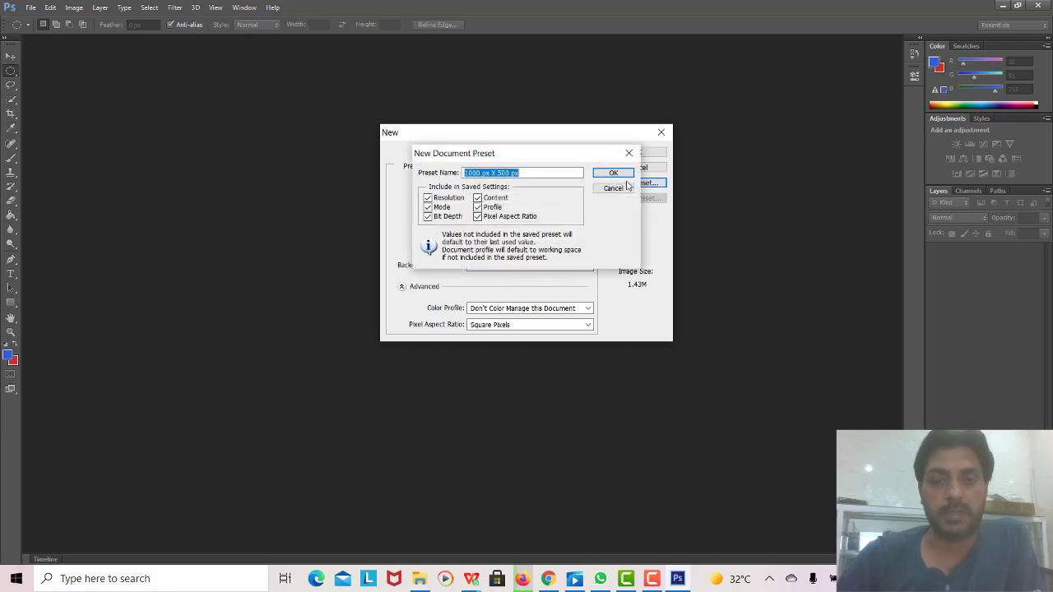
left_click(613, 175)
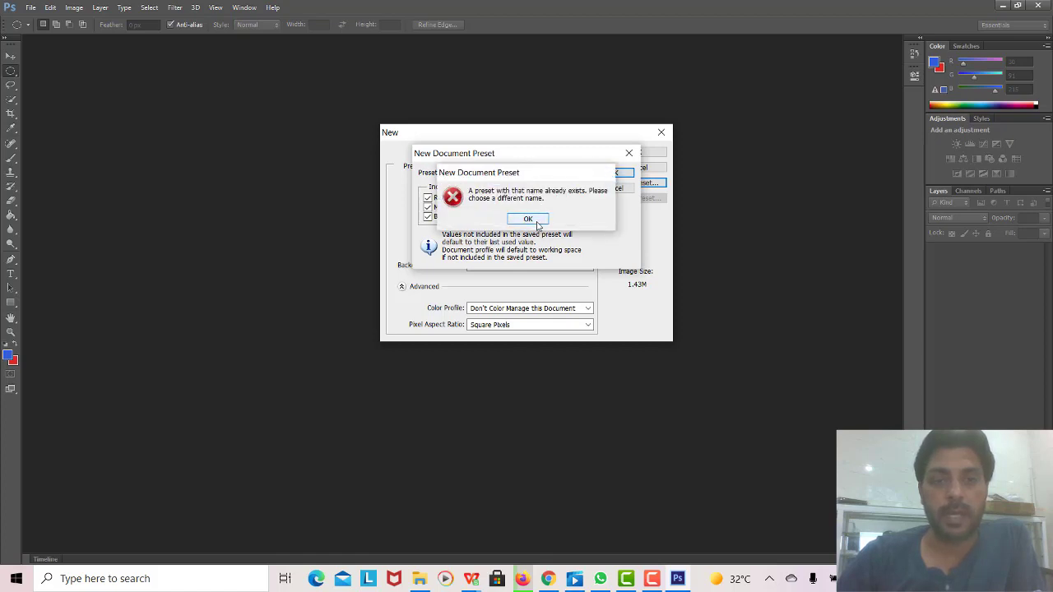
left_click(533, 219)
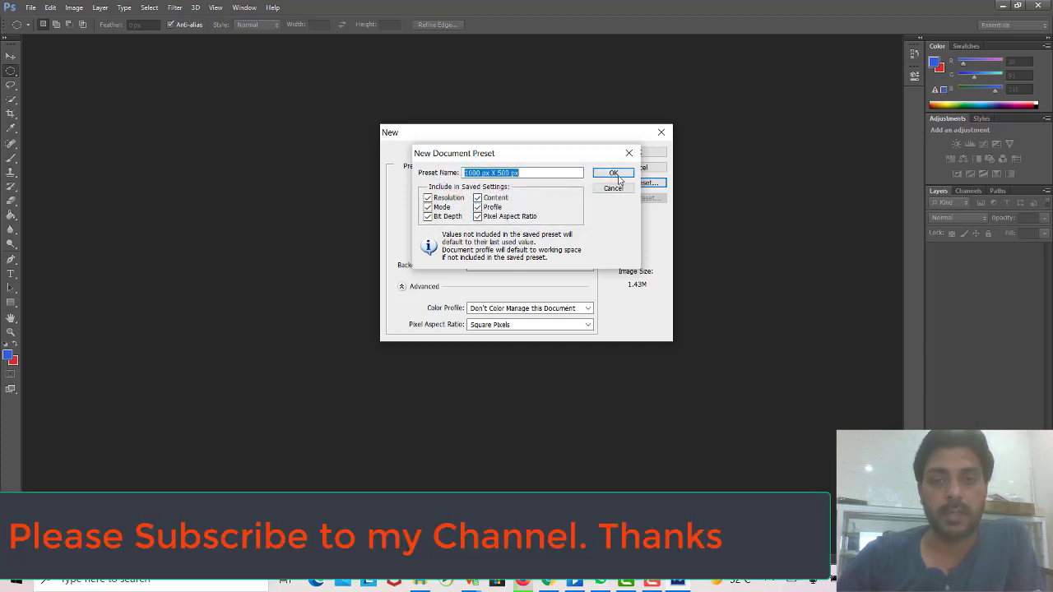
left_click(618, 180)
key("Return")
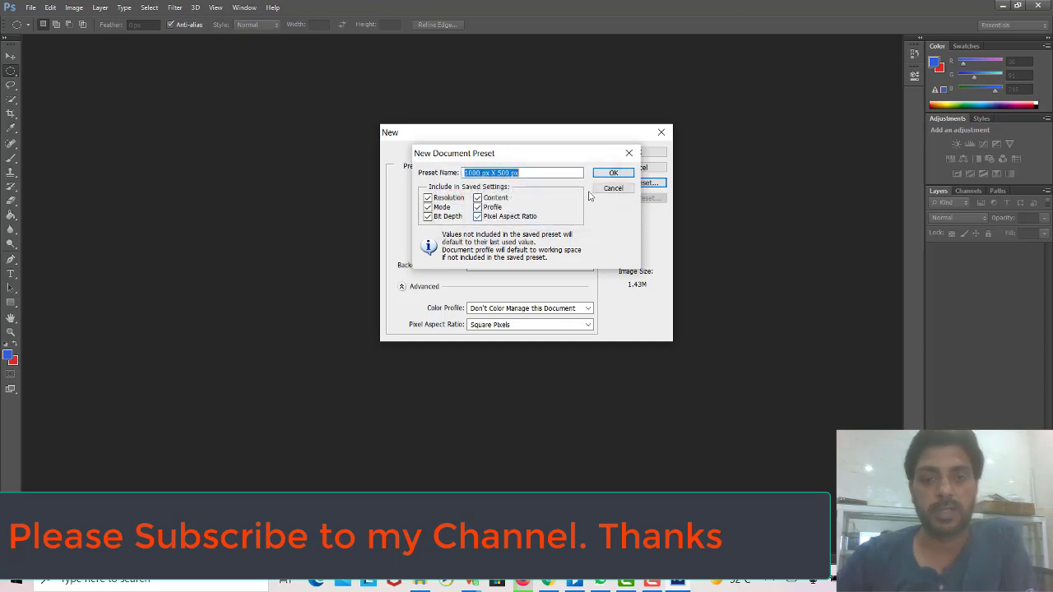
Save the preset as '1000 px X 600 px' and create the 1000 × 500 document.
left_click(552, 171)
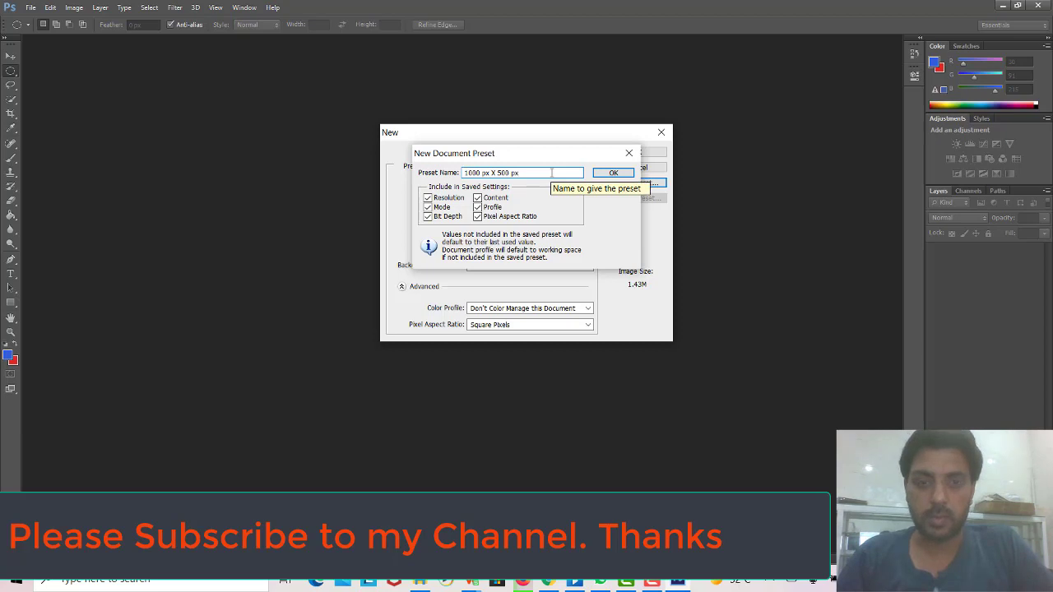
key("Left")
key("Left")
key("Left")
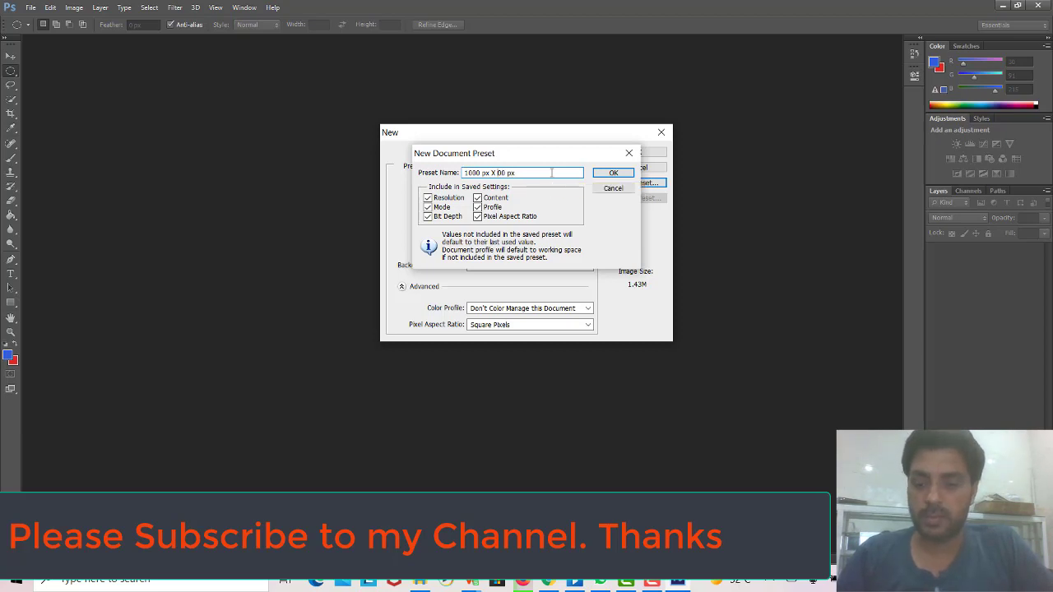
type("6")
key("Return")
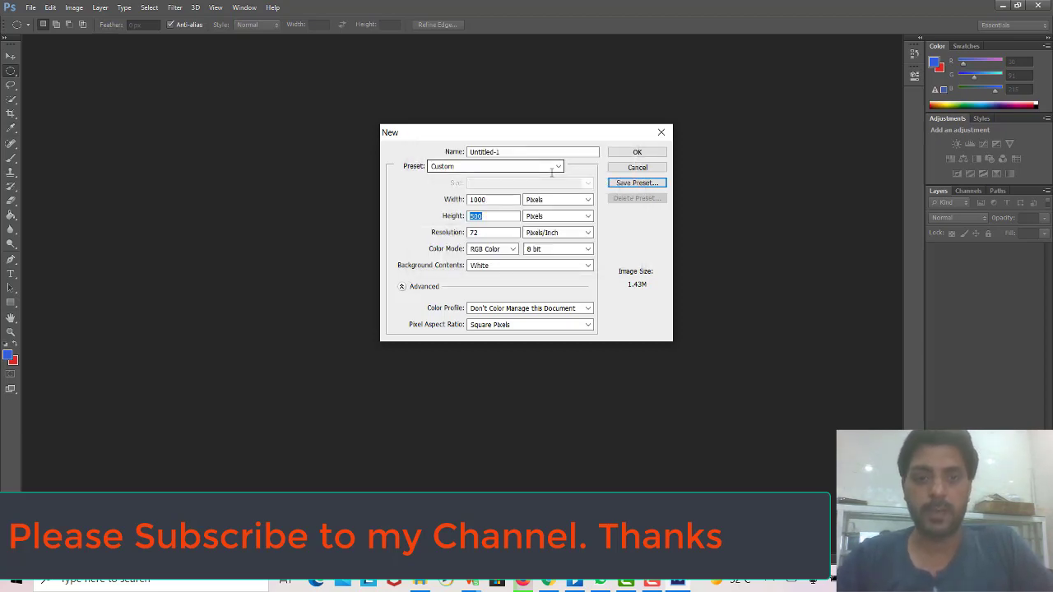
left_click(638, 153)
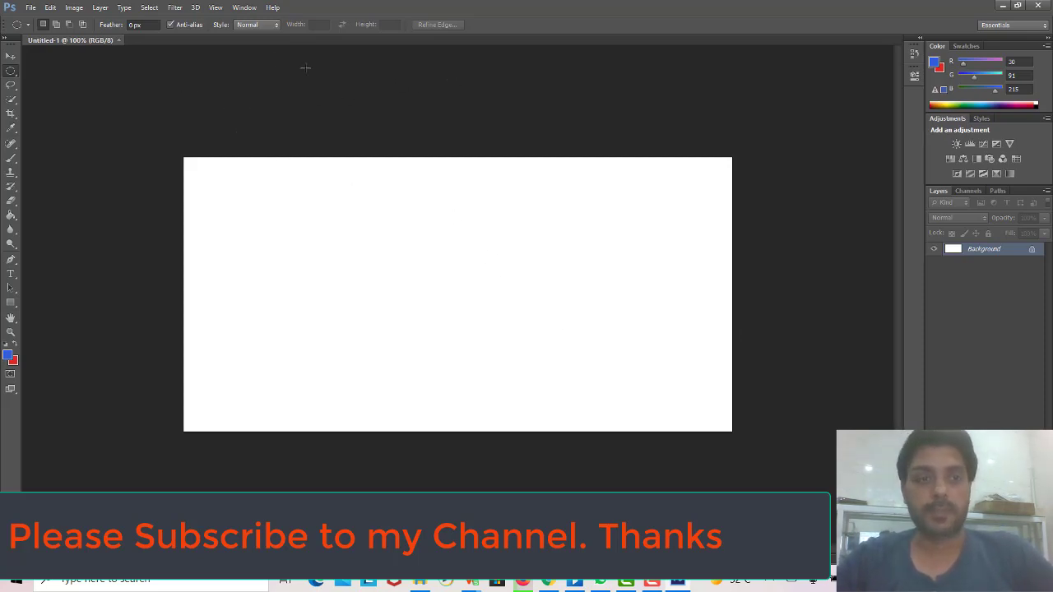
left_click(29, 8)
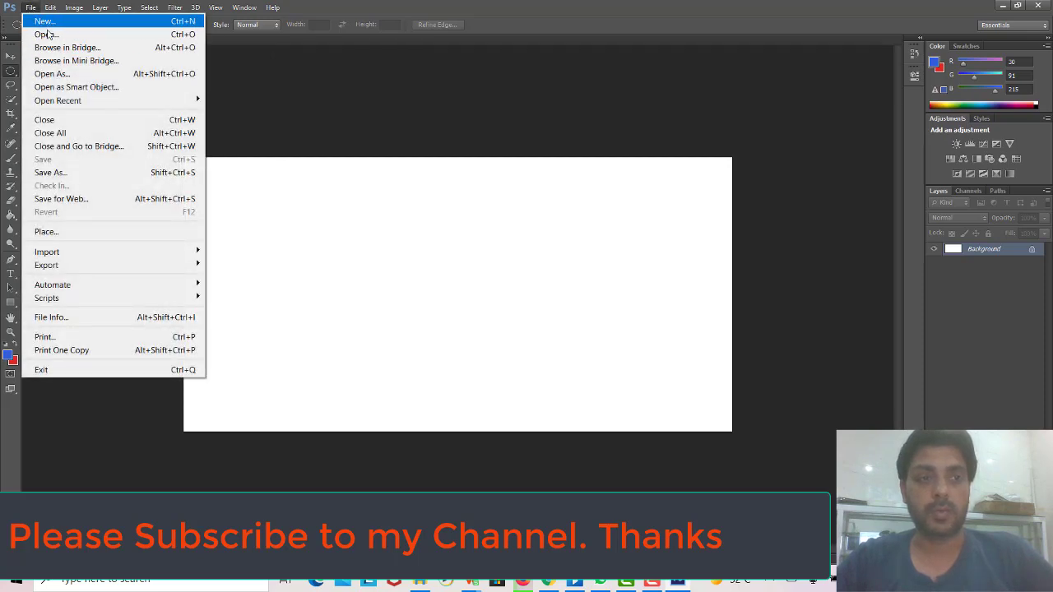
left_click(42, 22)
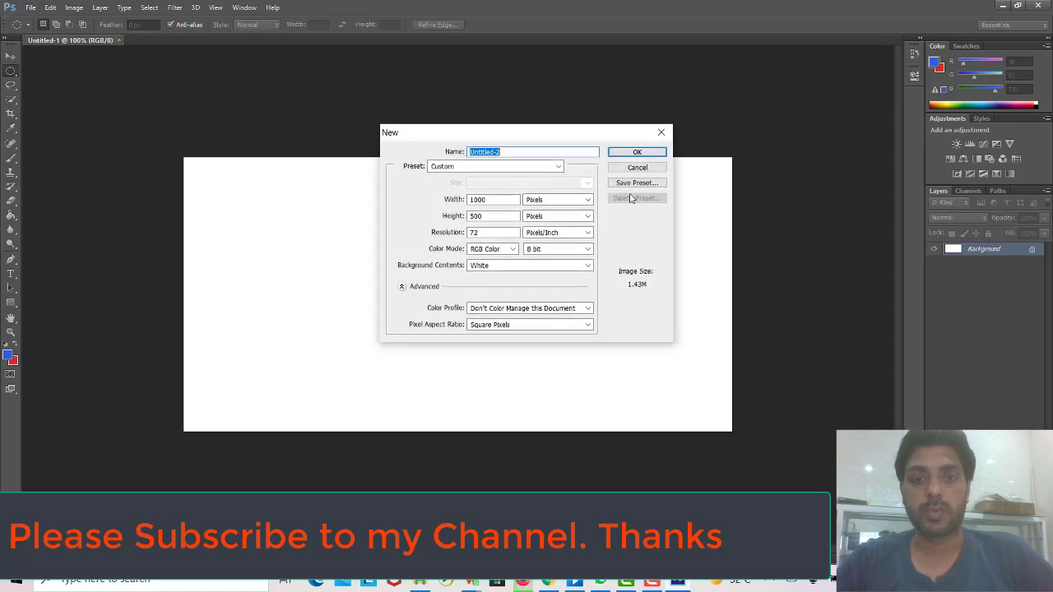
left_click(636, 182)
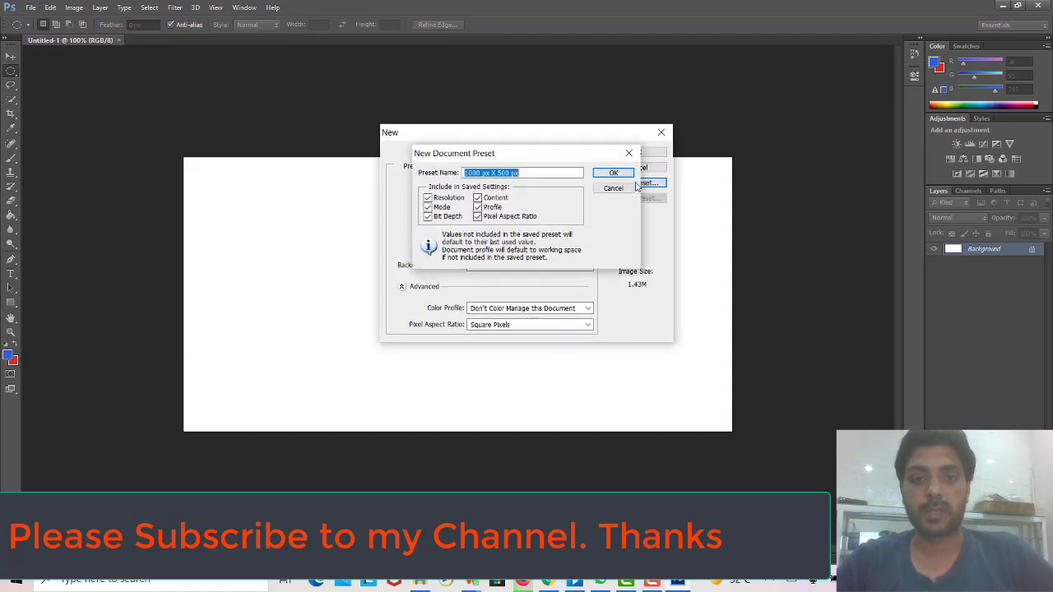
left_click(614, 175)
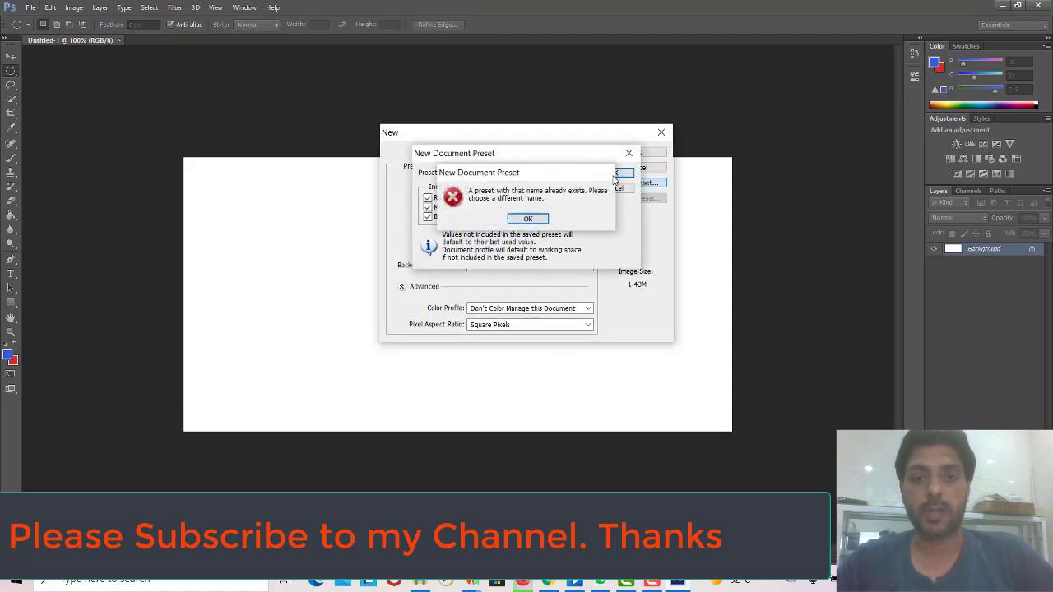
left_click(528, 219)
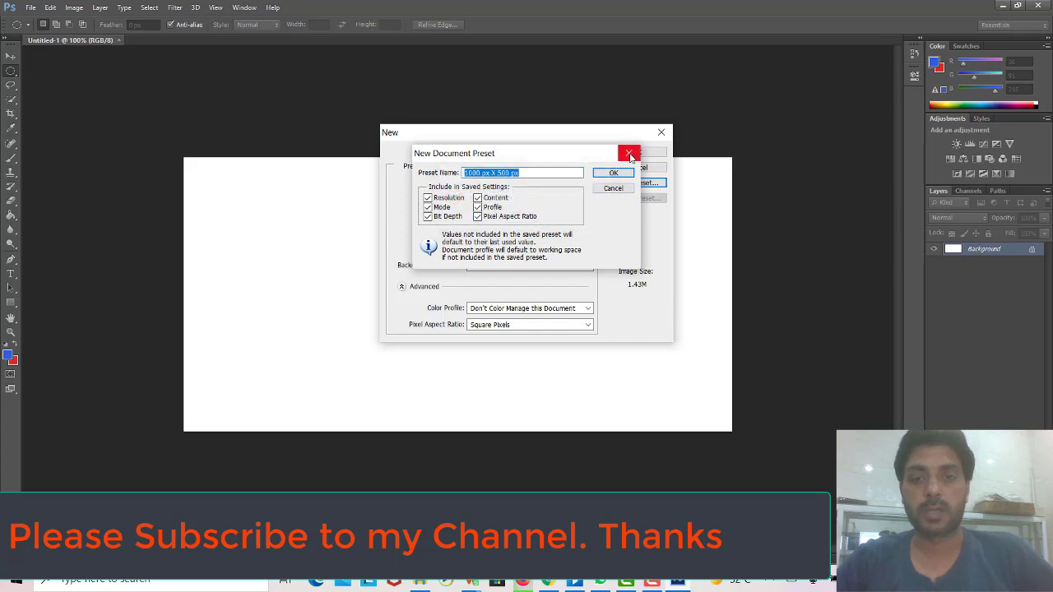
left_click(628, 153)
left_click(661, 132)
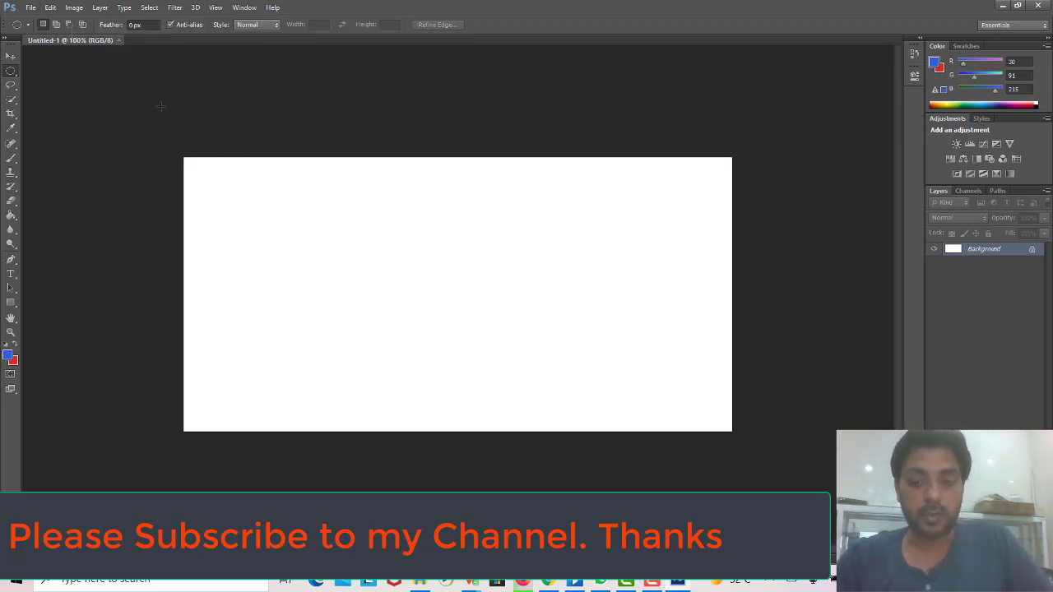
left_click(651, 584)
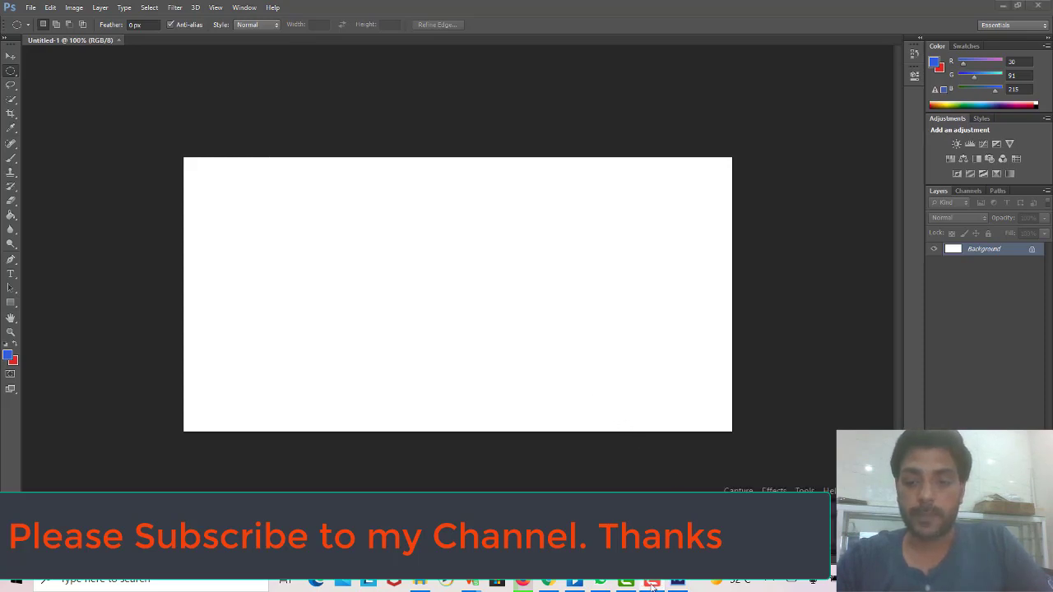
left_click(651, 585)
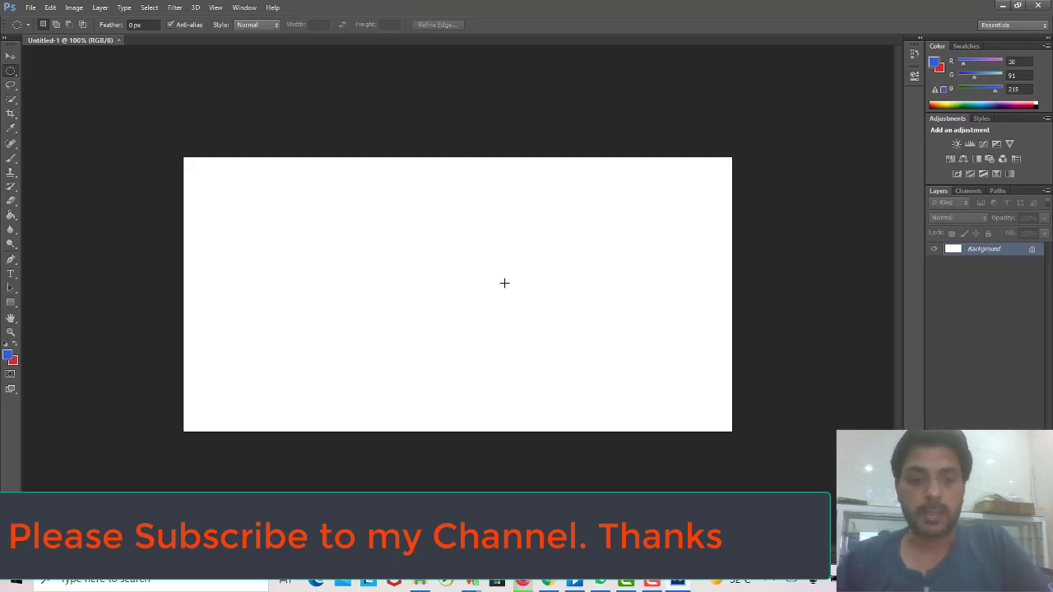
Zoom the canvas between 50% and 200%, then switch the toolbox to two columns.
key("ctrl+plus")
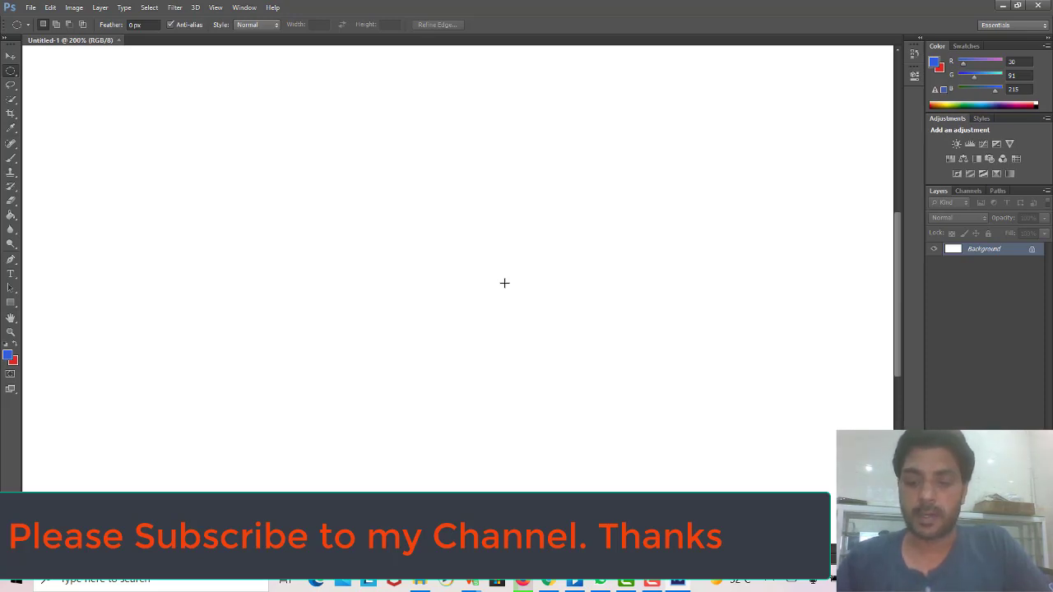
key("ctrl+minus")
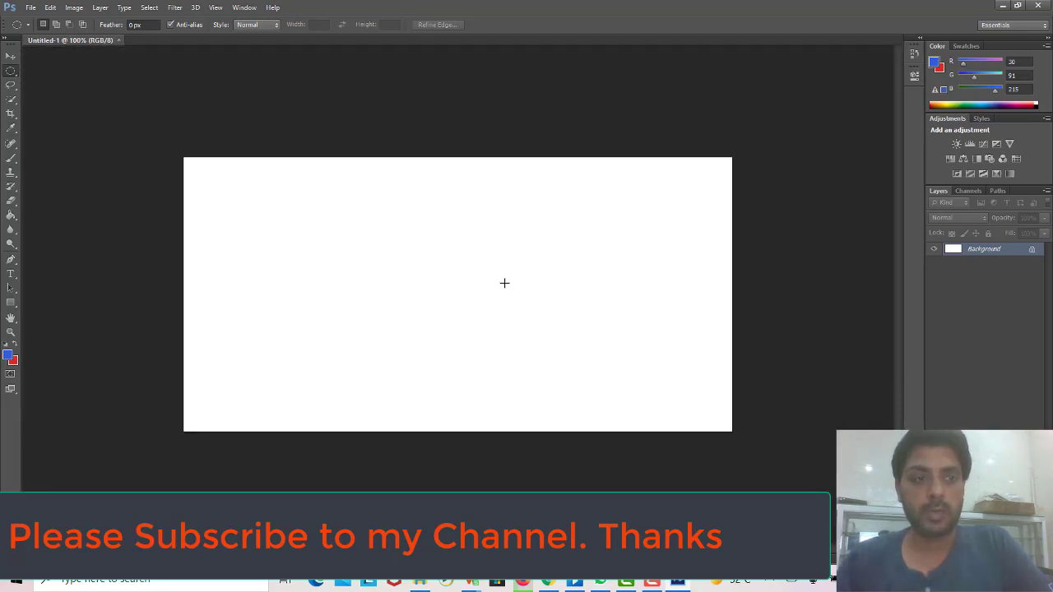
key("ctrl+minus")
key("ctrl+minus")
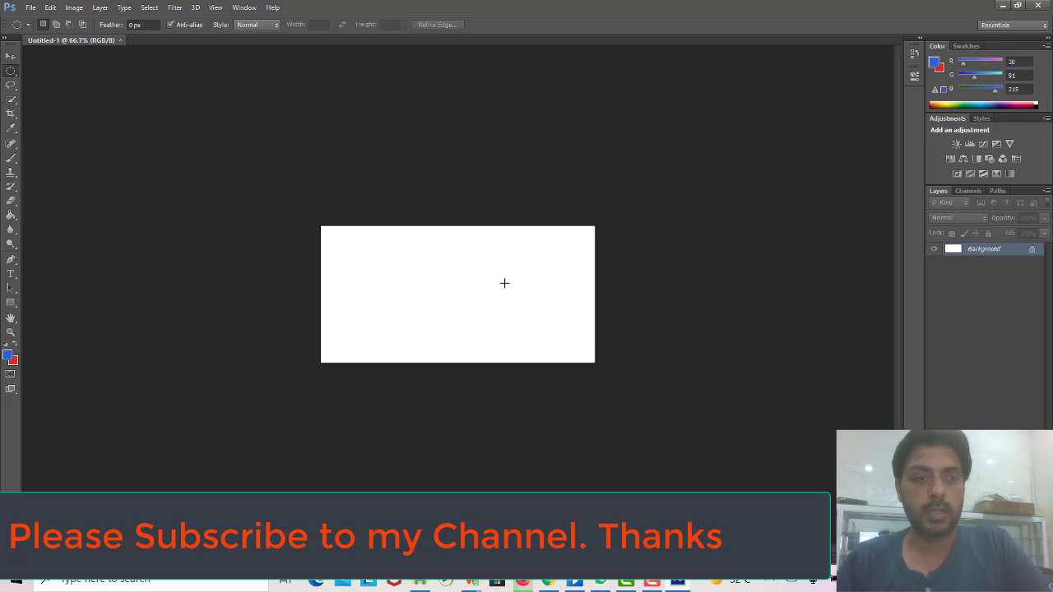
key("ctrl+plus")
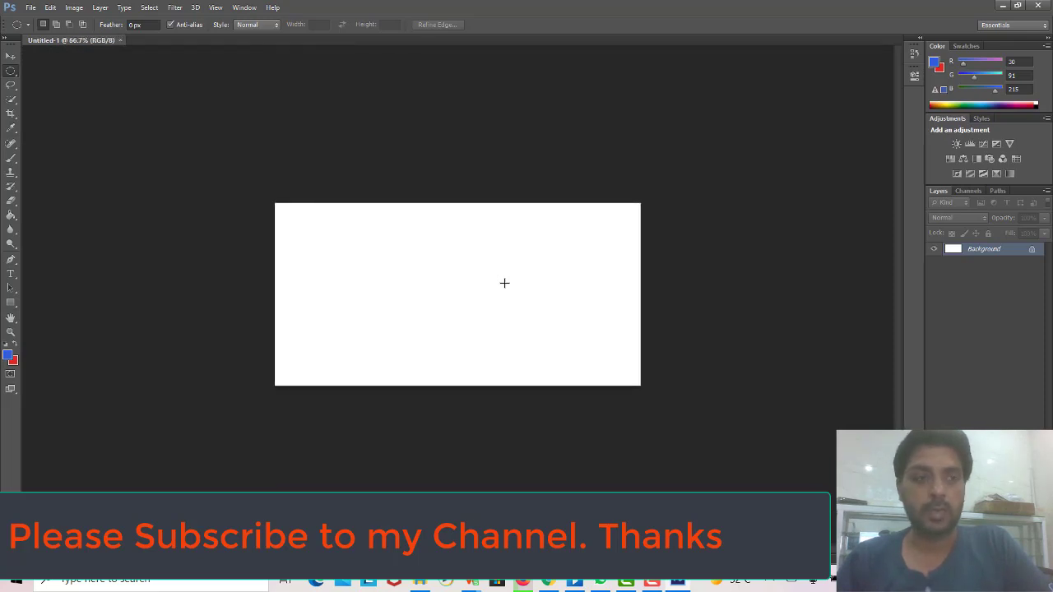
key("ctrl+plus")
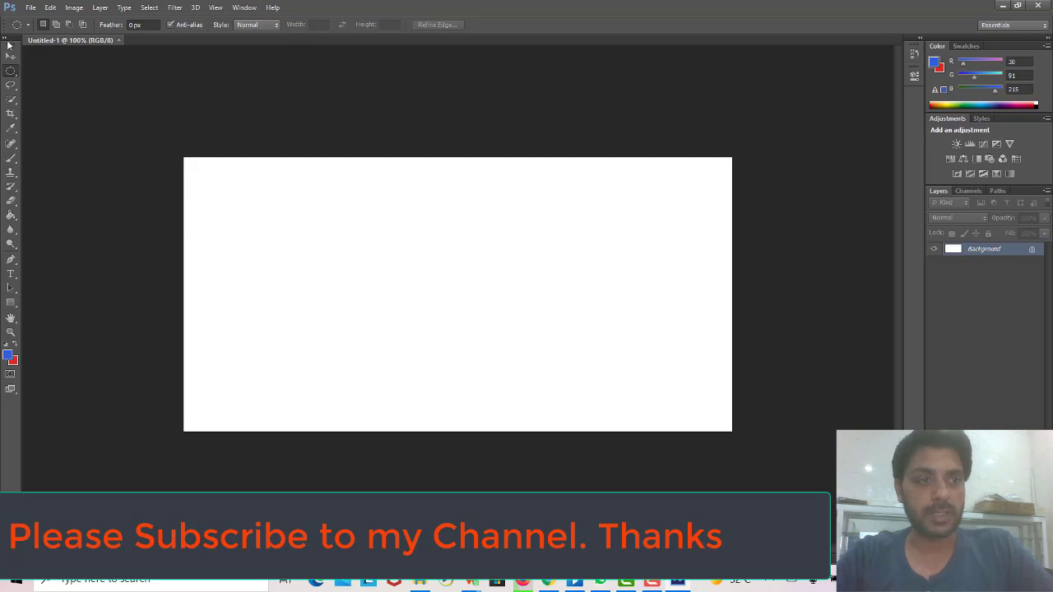
left_click(5, 39)
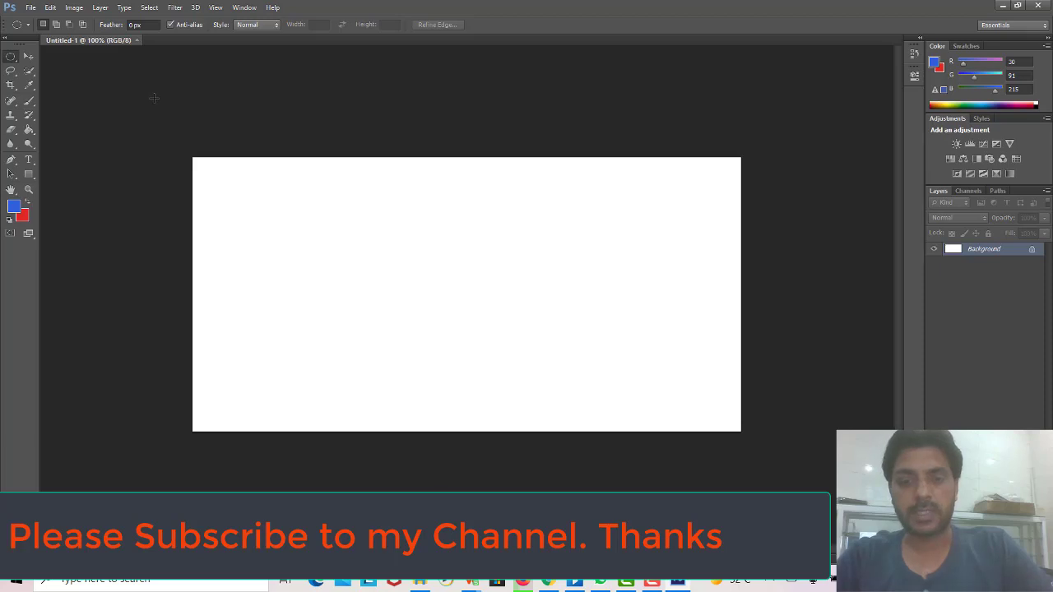
Switch the marquee tool between rectangular and elliptical, settling on Rectangular Marquee Tool.
left_click(655, 582)
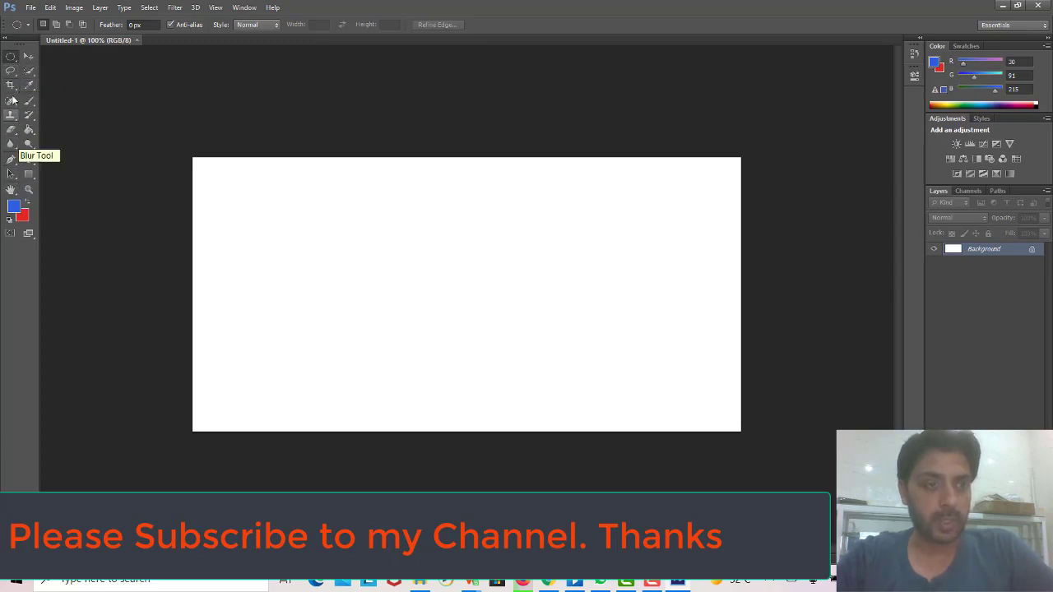
right_click(16, 62)
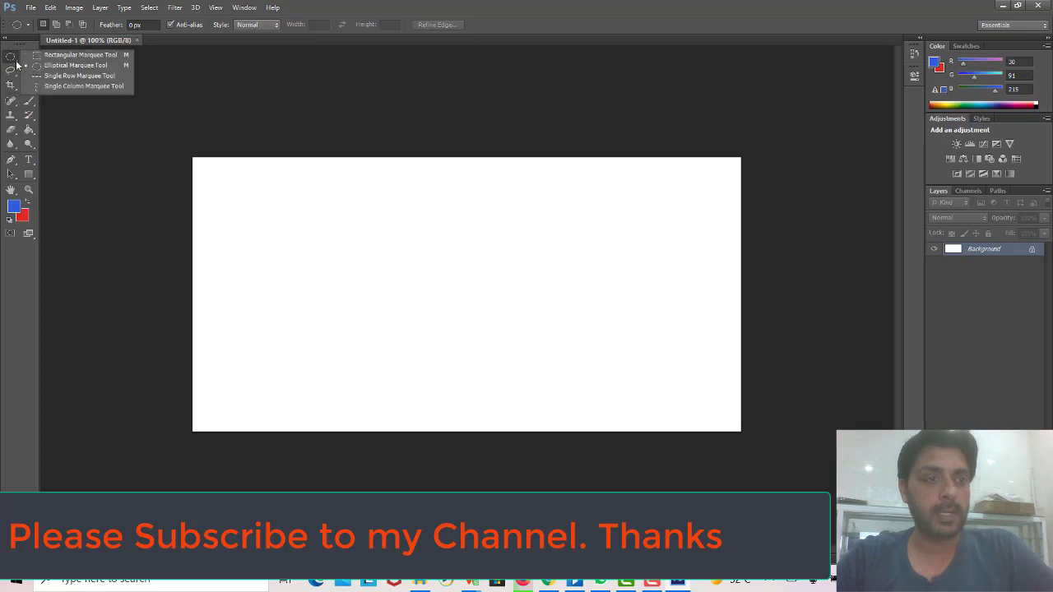
left_click(99, 55)
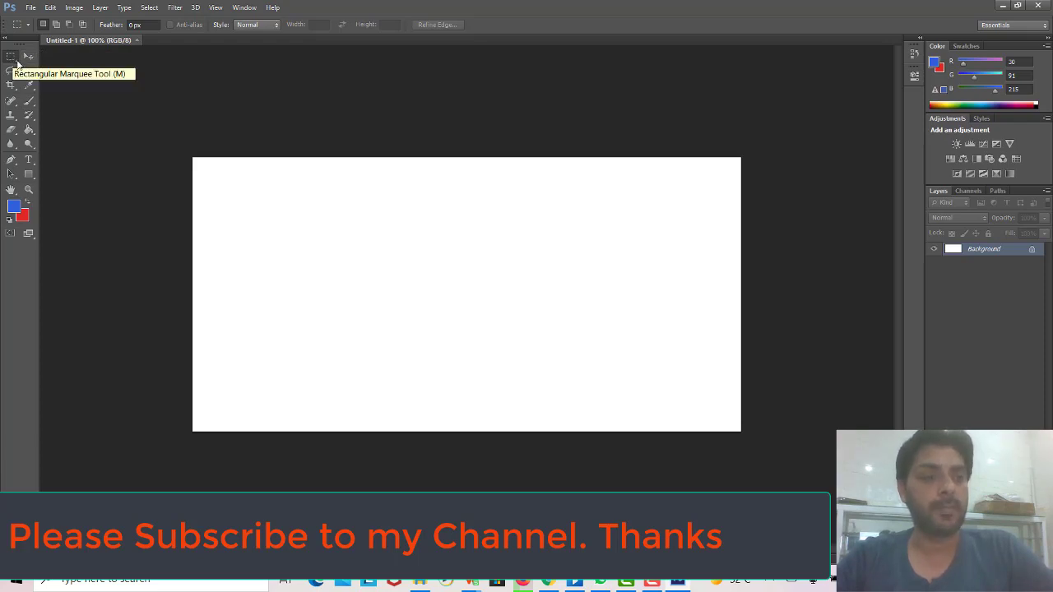
right_click(18, 63)
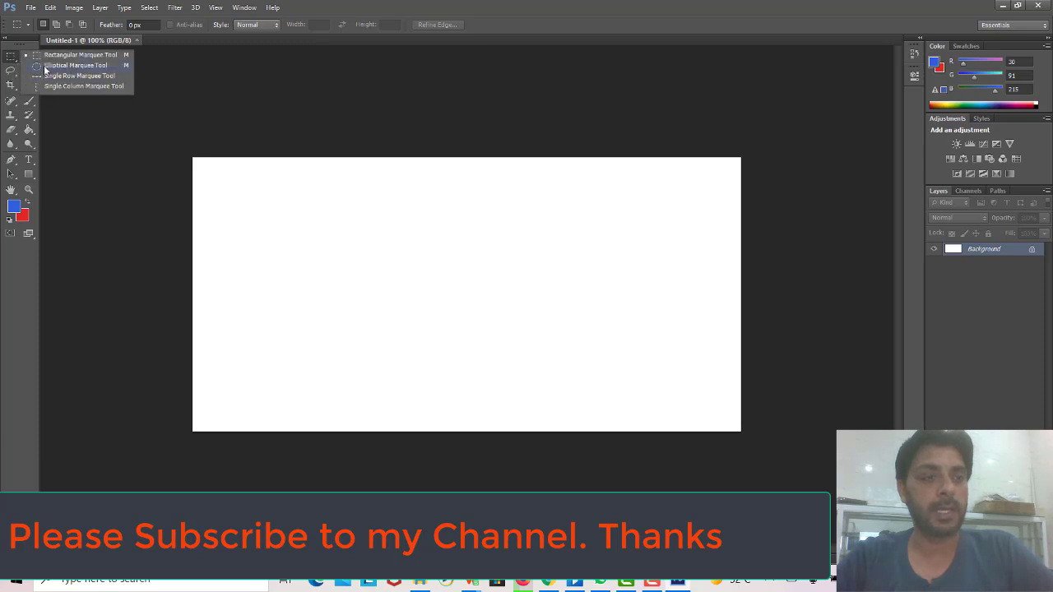
left_click(44, 66)
right_click(23, 66)
left_click(33, 55)
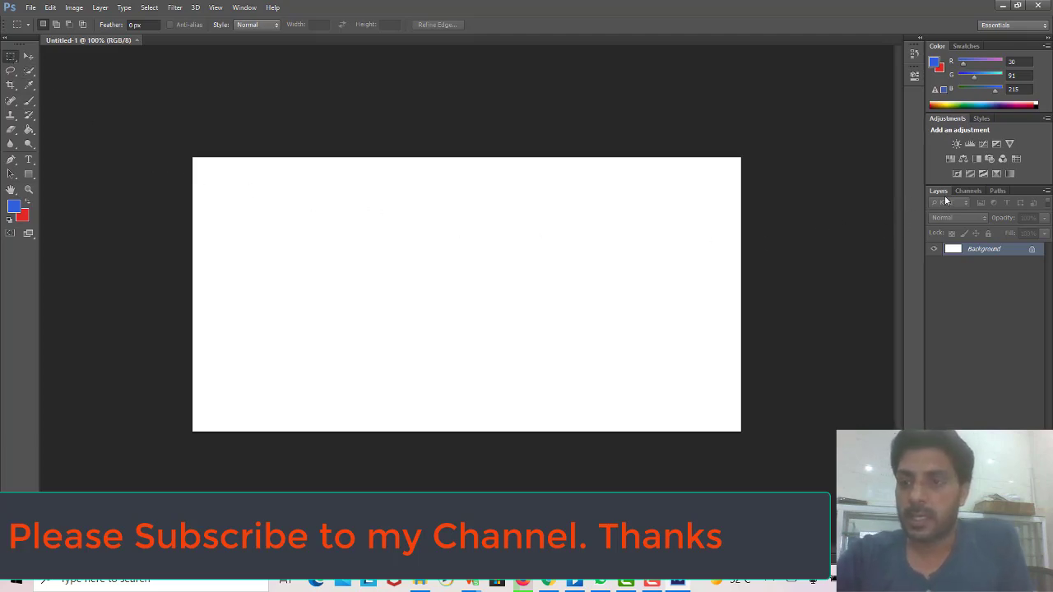
mouse_move(939, 194)
left_mouse_down()
mouse_move(781, 69)
mouse_move(946, 195)
mouse_move(928, 197)
left_mouse_up()
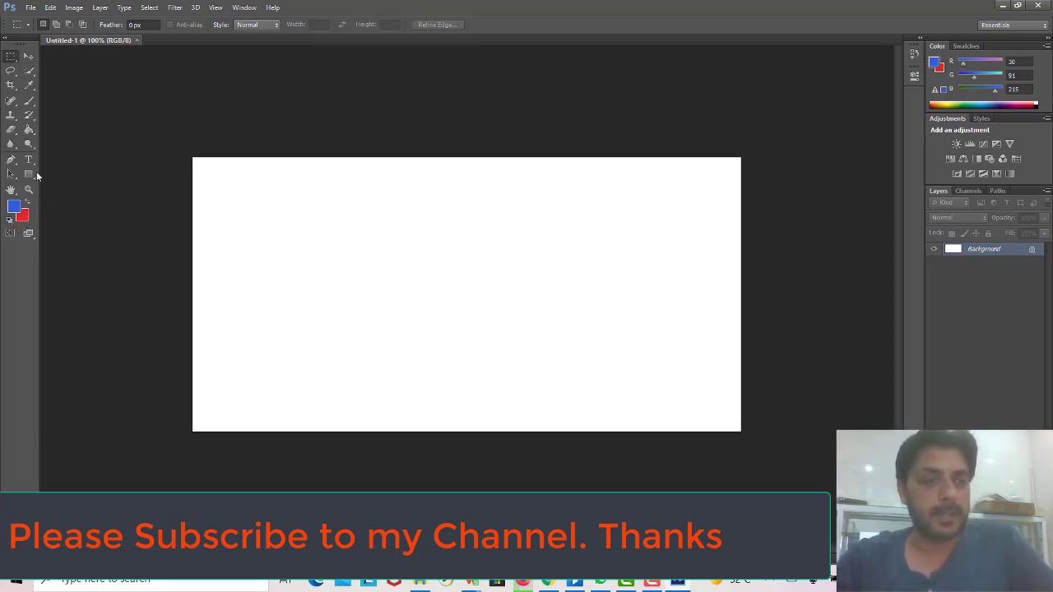
Paint a diagonal stroke across the canvas with the Brush in blue (24, 90, 223).
left_click(27, 102)
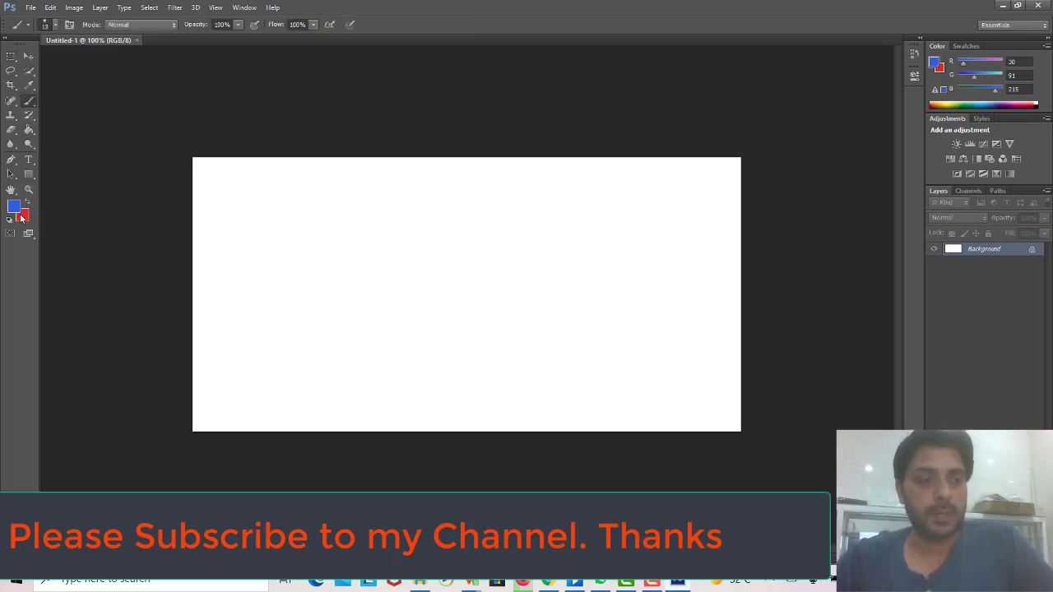
left_click(13, 208)
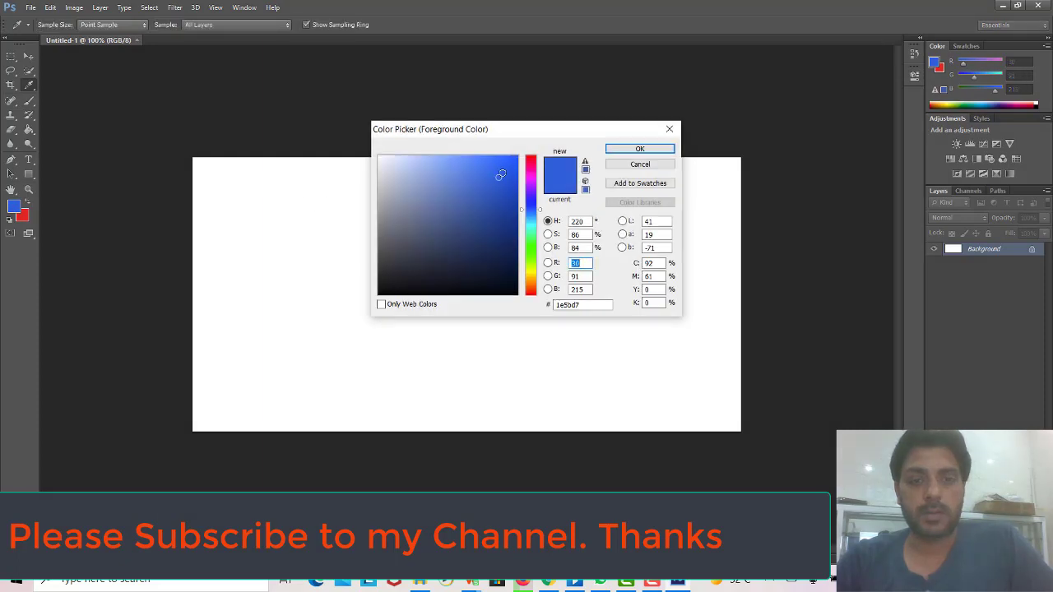
left_click(637, 149)
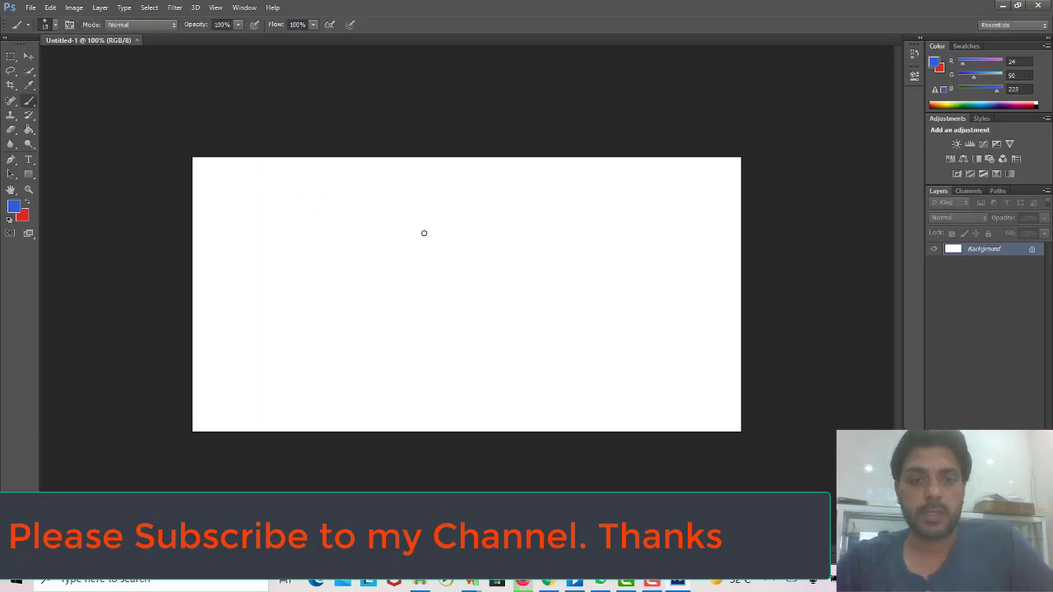
mouse_move(283, 222)
left_mouse_down()
mouse_move(453, 263)
mouse_move(618, 328)
left_mouse_up()
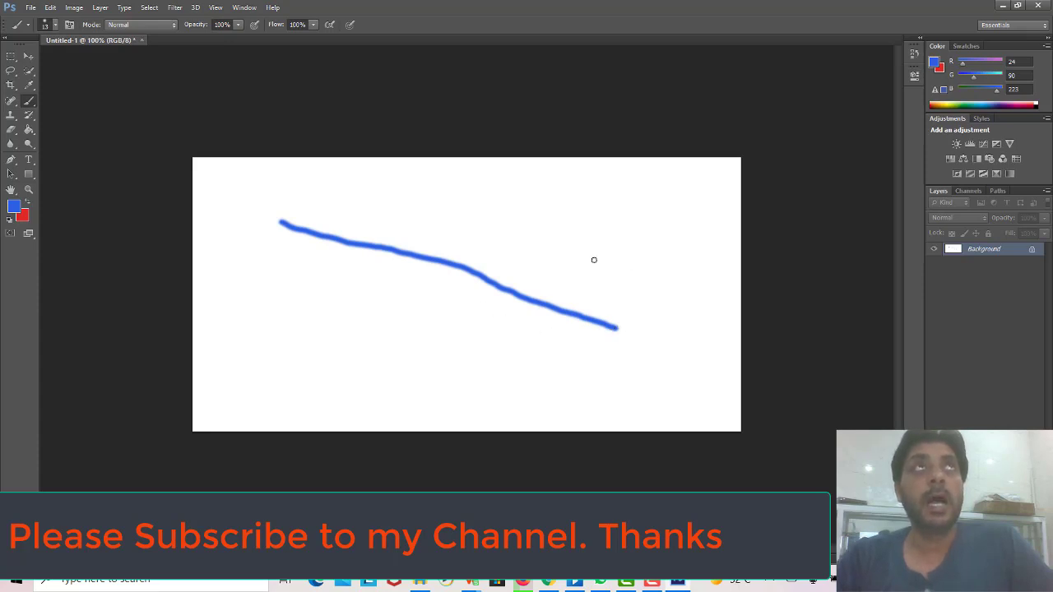
Try moving the stroke with the Move tool and dismiss the locked-layer warning.
left_click(28, 56)
left_click(365, 249)
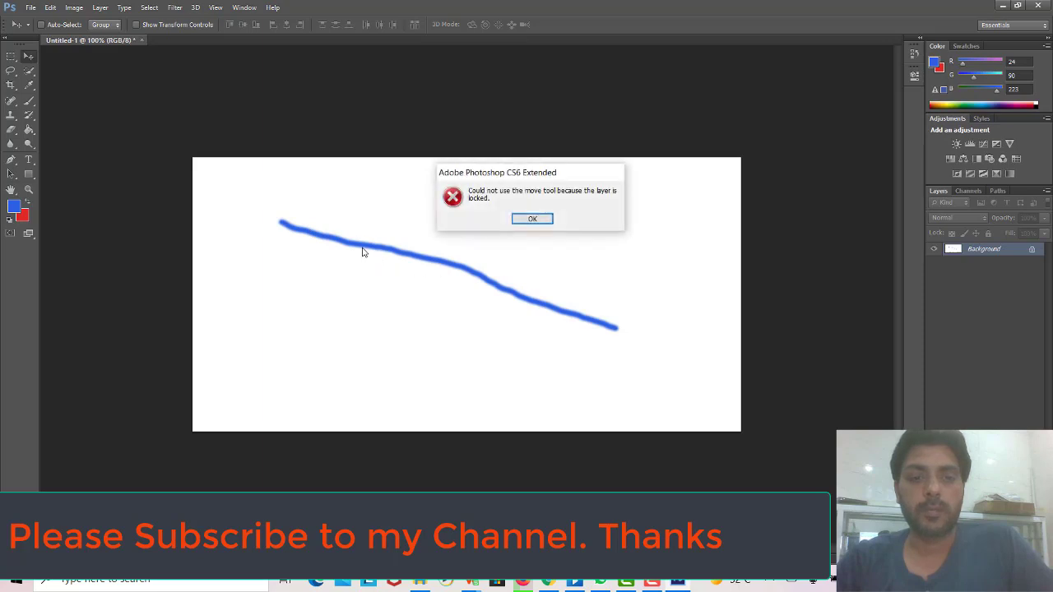
left_click(533, 219)
left_click(482, 256)
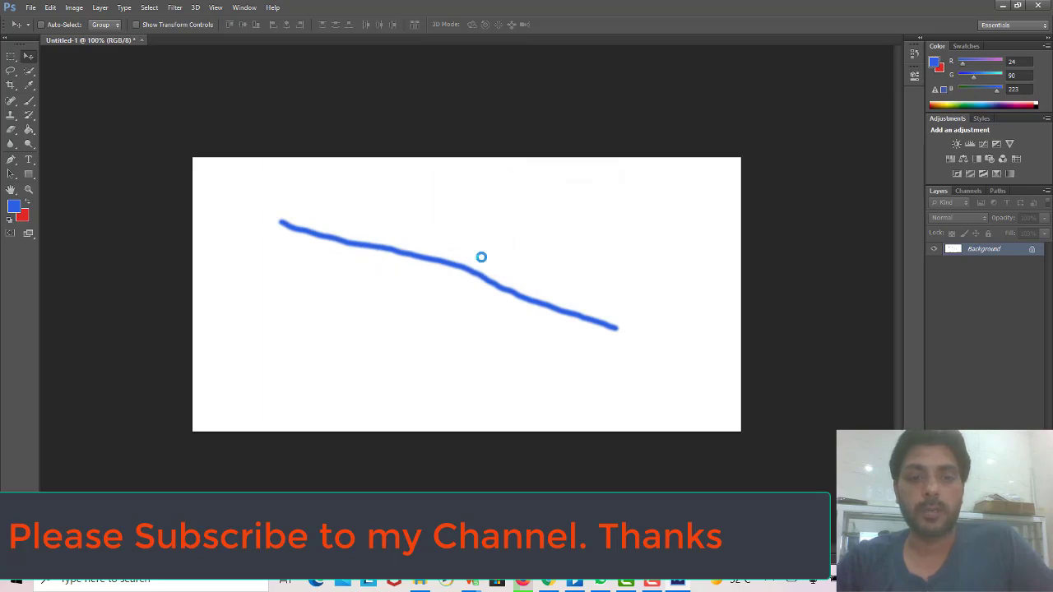
left_click(531, 220)
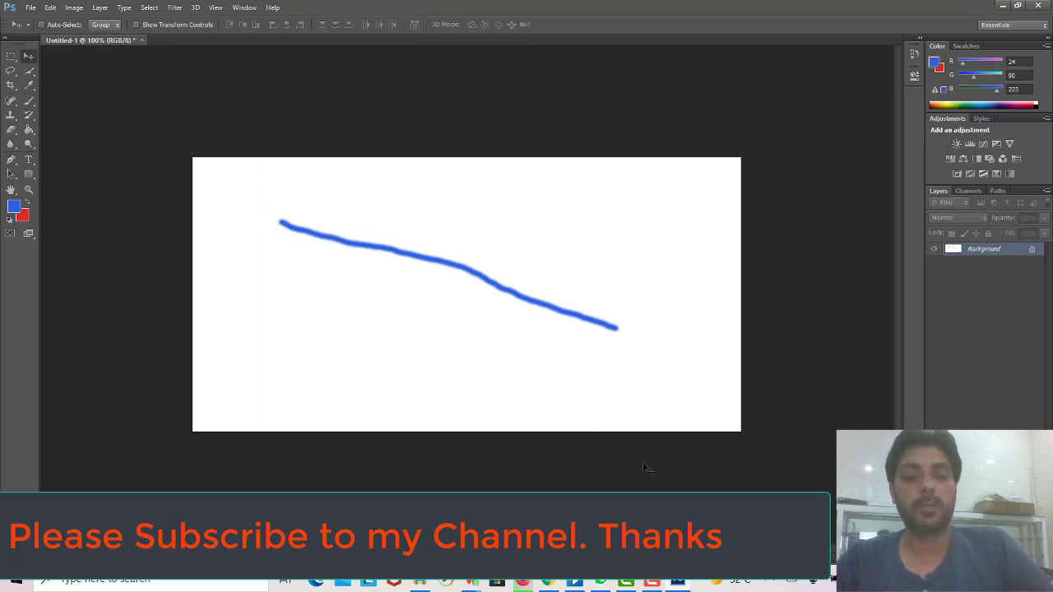
left_click(655, 585)
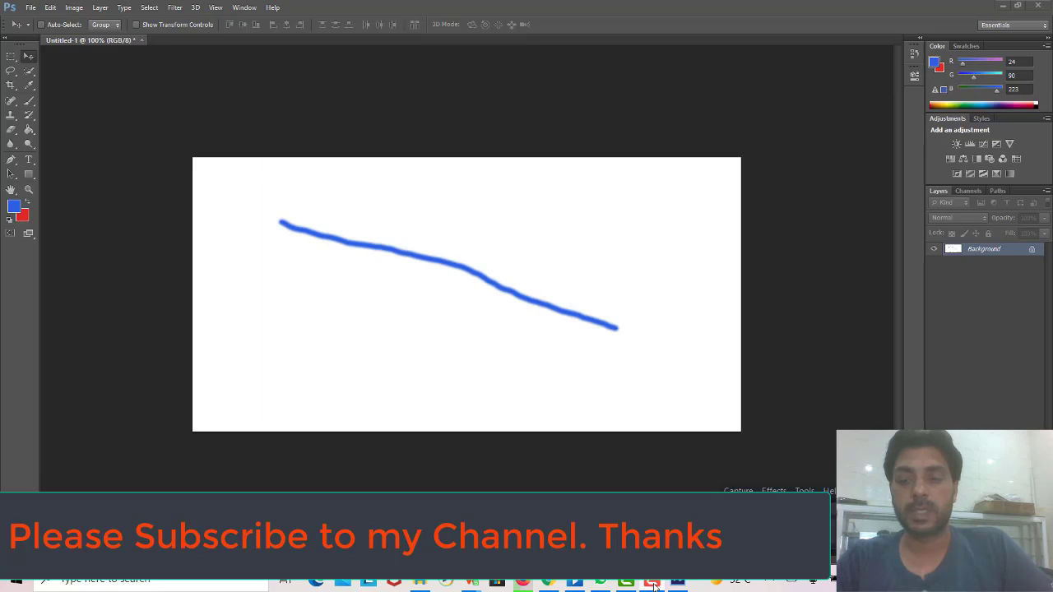
left_click(655, 585)
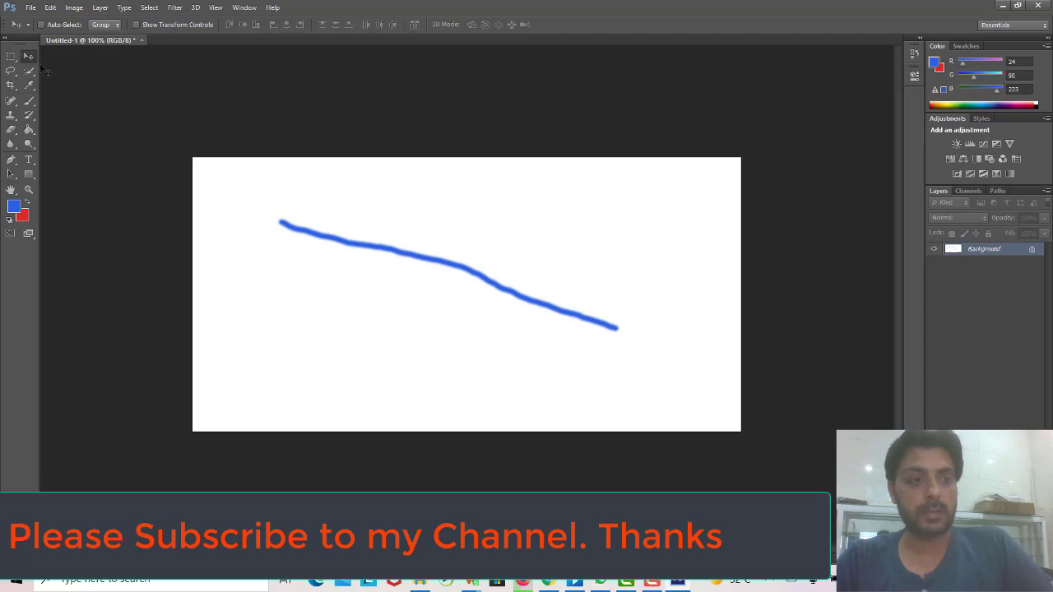
left_click(10, 56)
left_click_drag(252, 175, 649, 369)
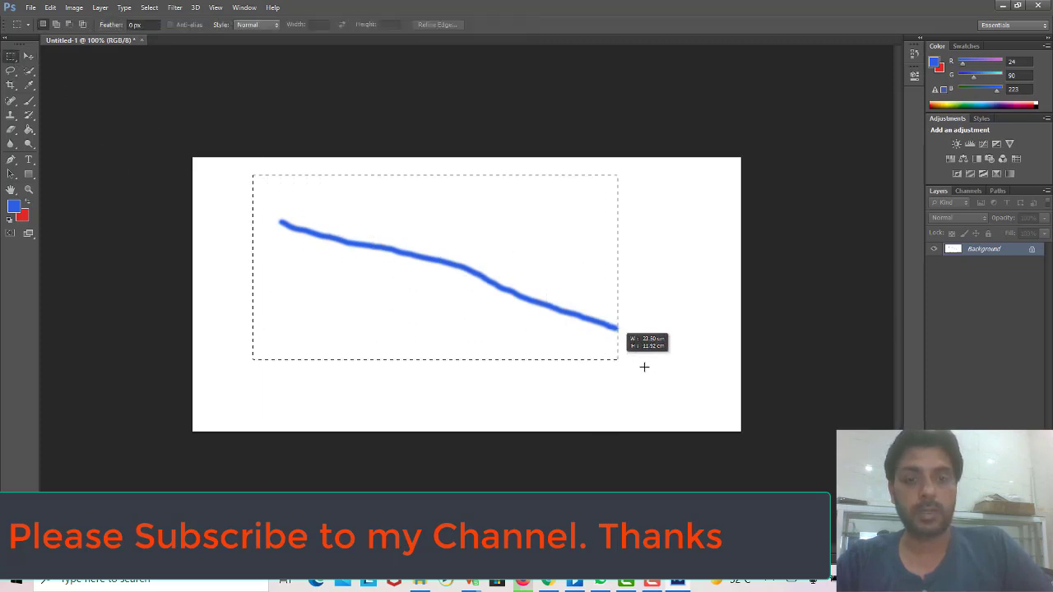
left_click_drag(442, 271, 510, 293)
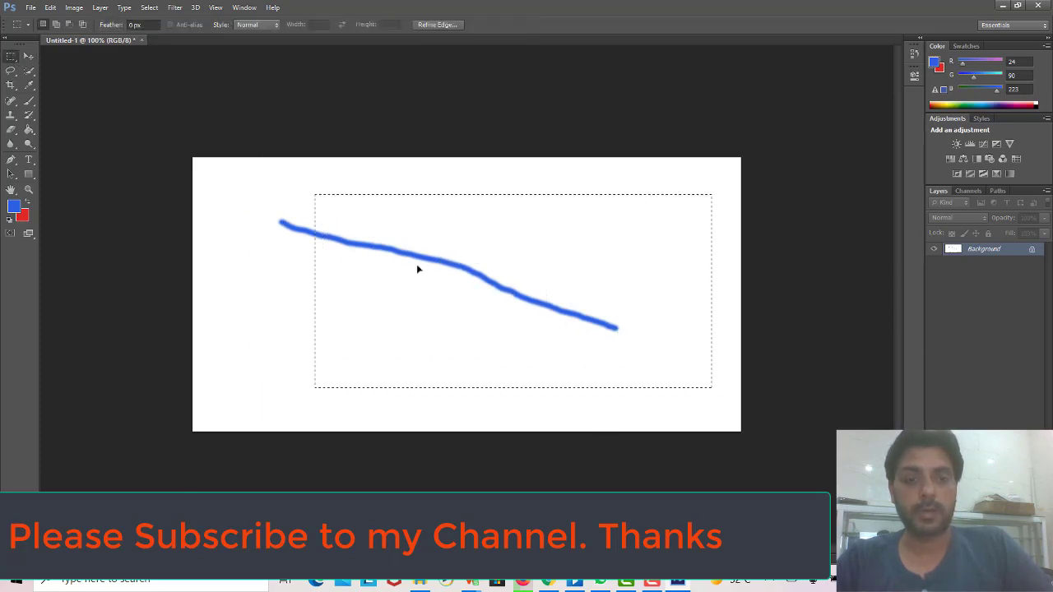
left_click_drag(418, 268, 393, 264)
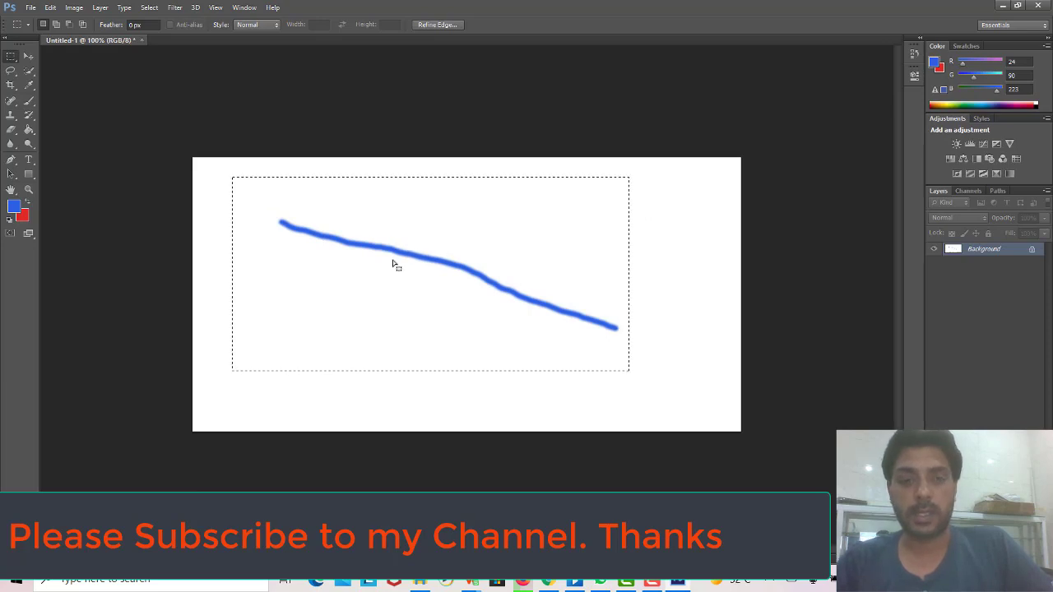
key("Delete")
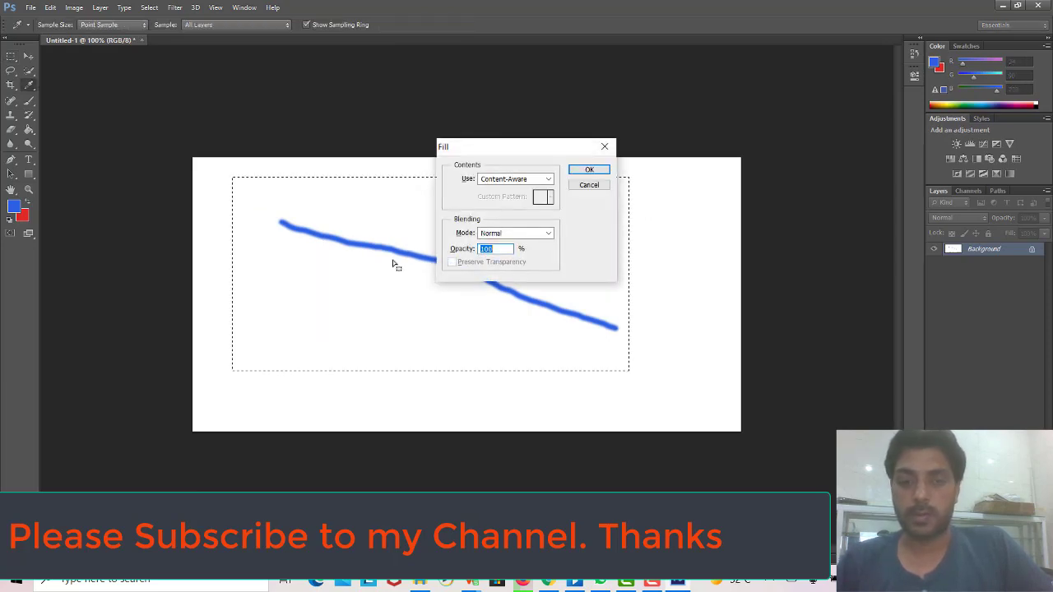
type("0")
key("Return")
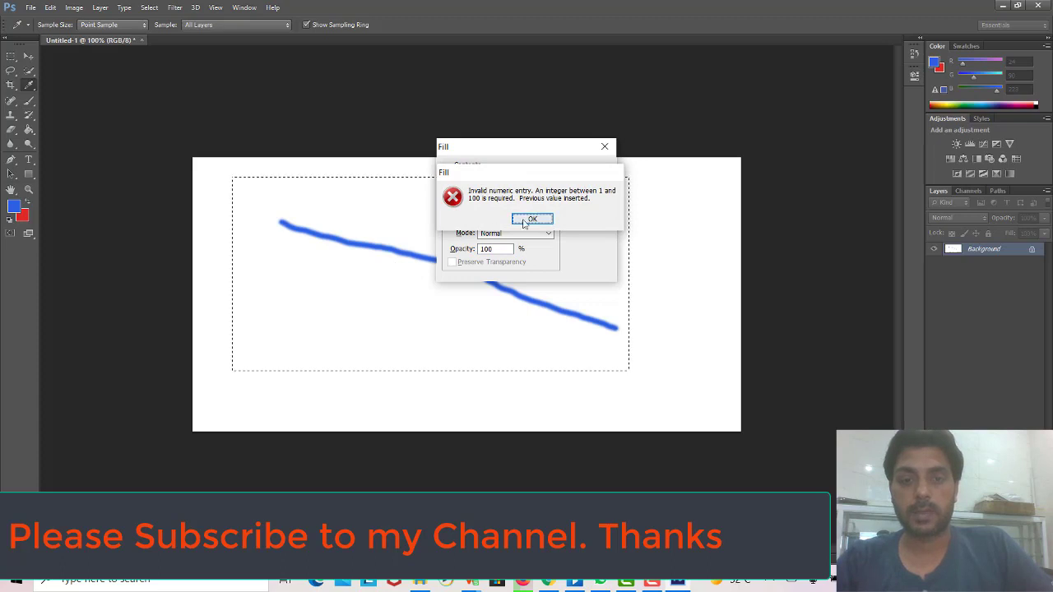
left_click(530, 219)
left_click(604, 147)
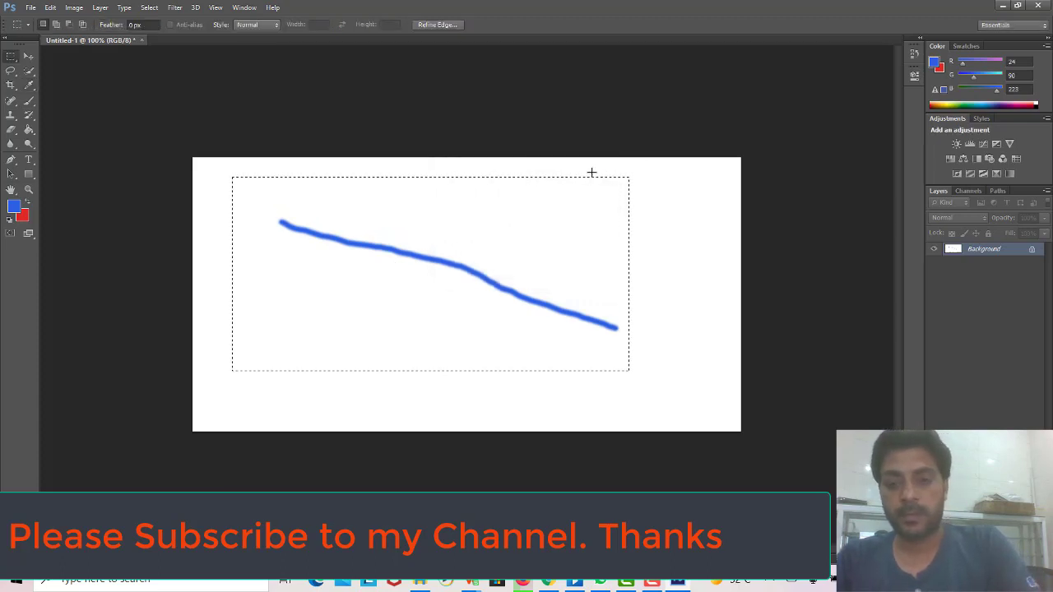
key("shift+F5")
left_click(591, 179)
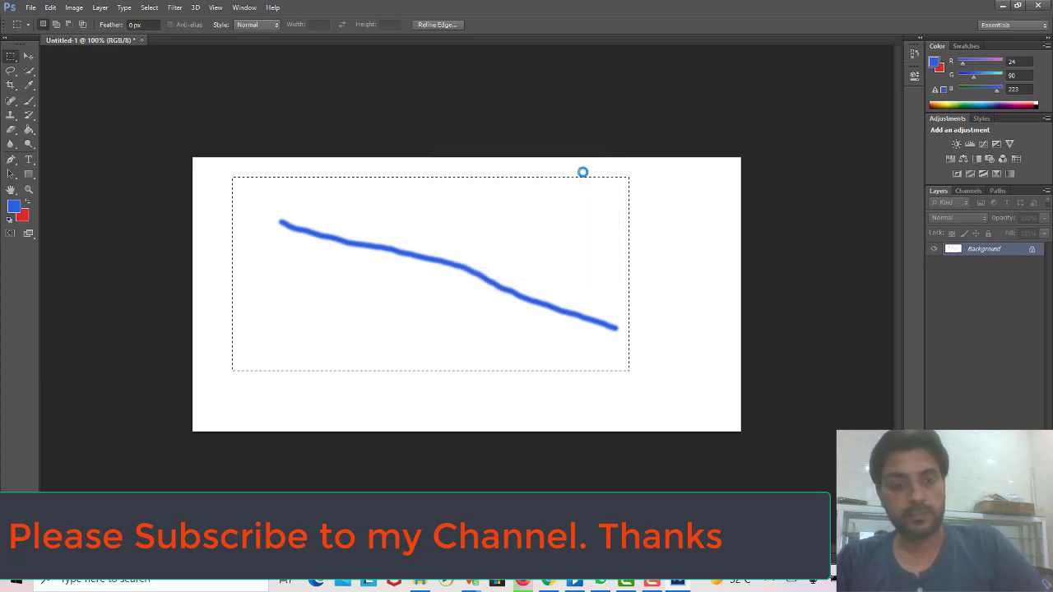
left_click(655, 212)
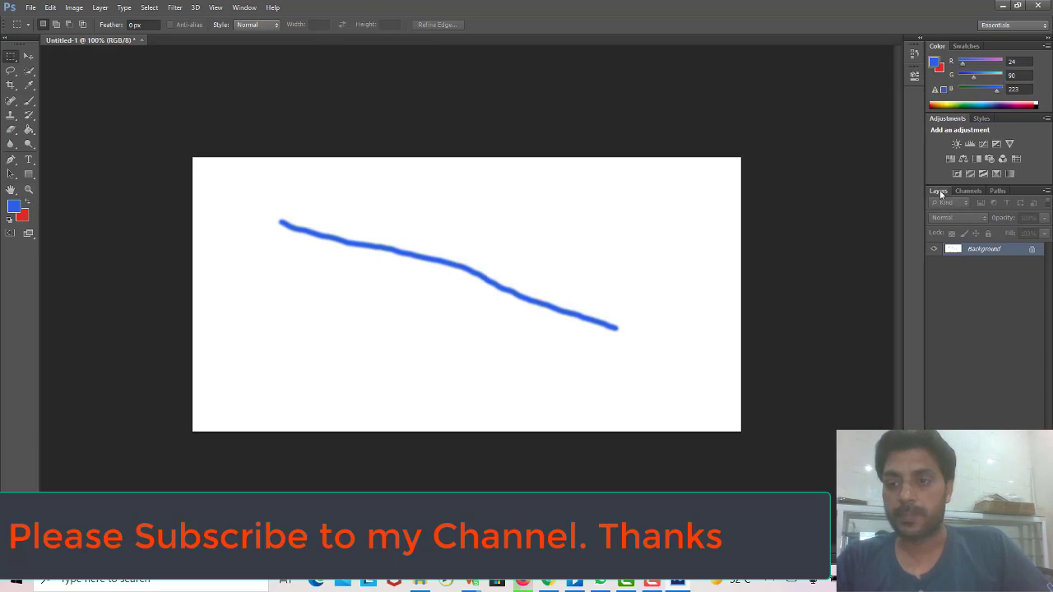
Float the Layers panel beside the canvas and add a new layer above Background.
mouse_move(940, 193)
left_mouse_down()
mouse_move(782, 88)
mouse_move(780, 60)
left_mouse_up()
left_click_drag(831, 433, 831, 176)
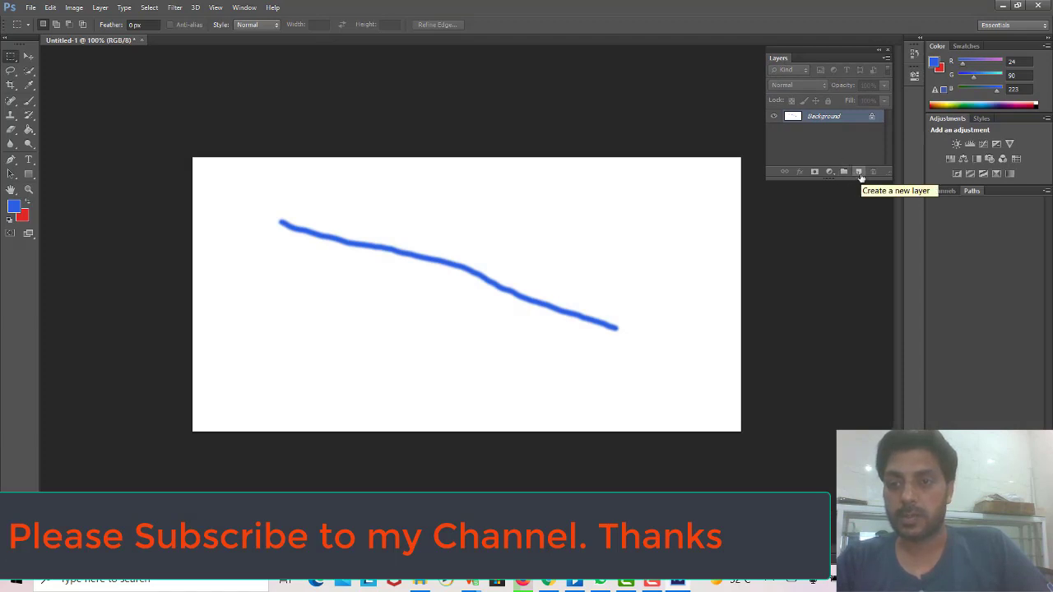
left_click(859, 174)
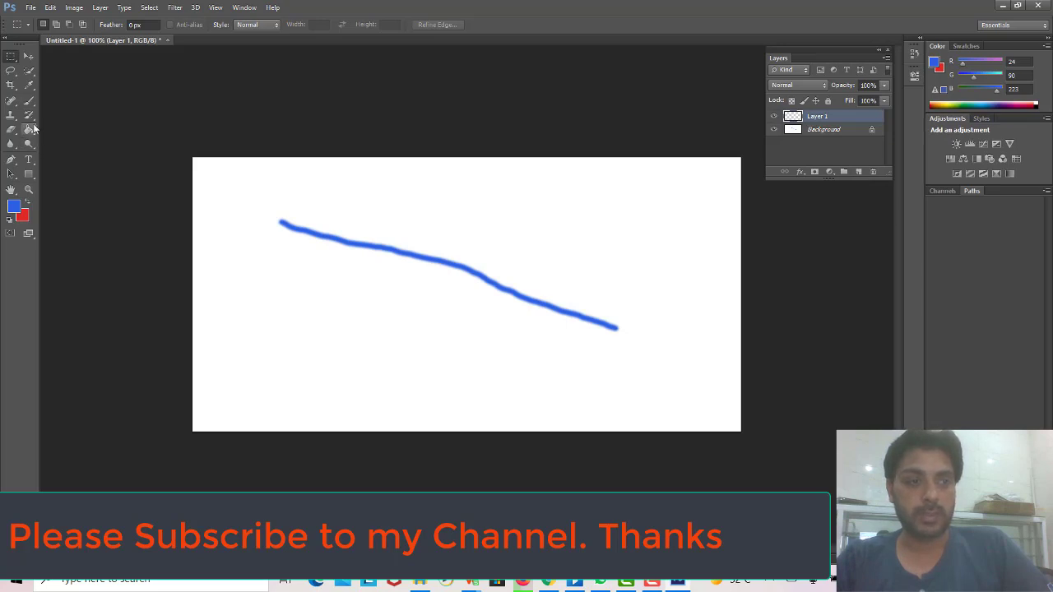
Paint and nudge a second blue stroke on Layer 1, then delete that layer.
left_click(29, 100)
mouse_move(257, 286)
left_mouse_down()
mouse_move(334, 326)
mouse_move(488, 360)
left_mouse_up()
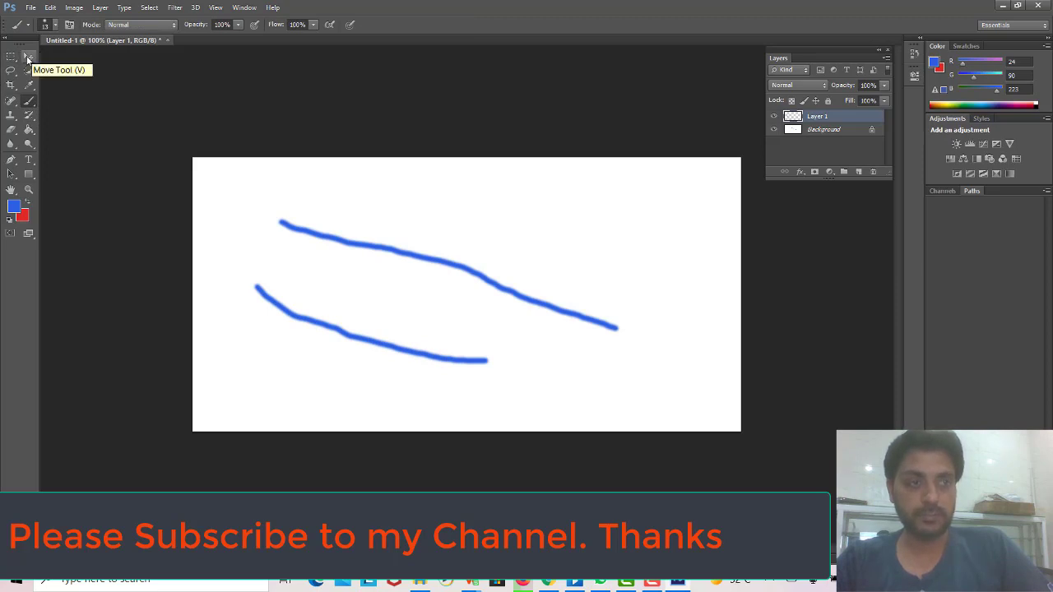
left_click(29, 56)
mouse_move(299, 314)
left_mouse_down()
mouse_move(442, 203)
mouse_move(301, 178)
mouse_move(256, 268)
mouse_move(367, 320)
mouse_move(327, 325)
left_mouse_up()
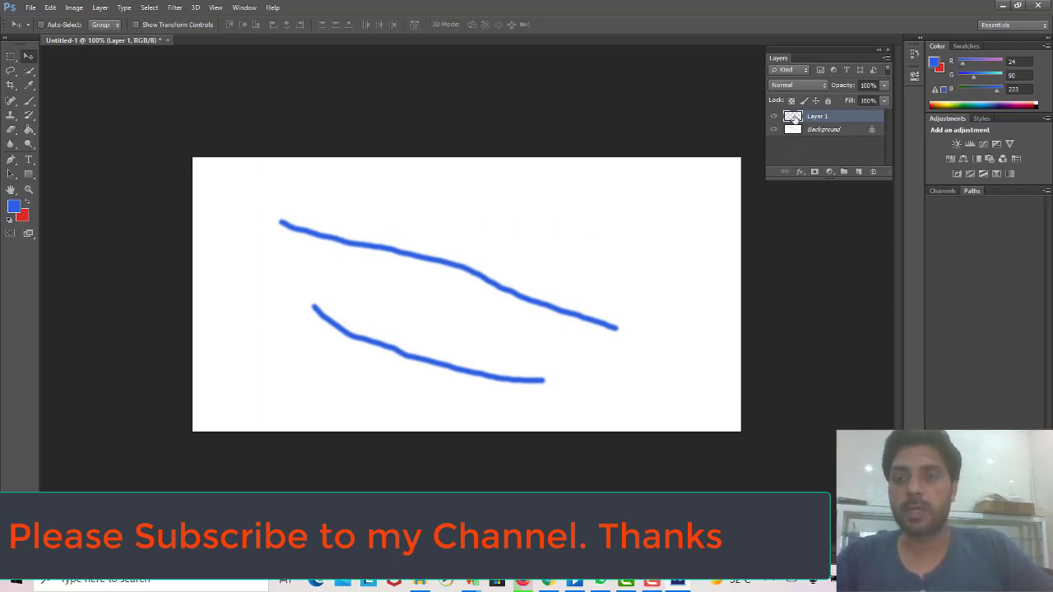
left_click_drag(793, 118, 877, 174)
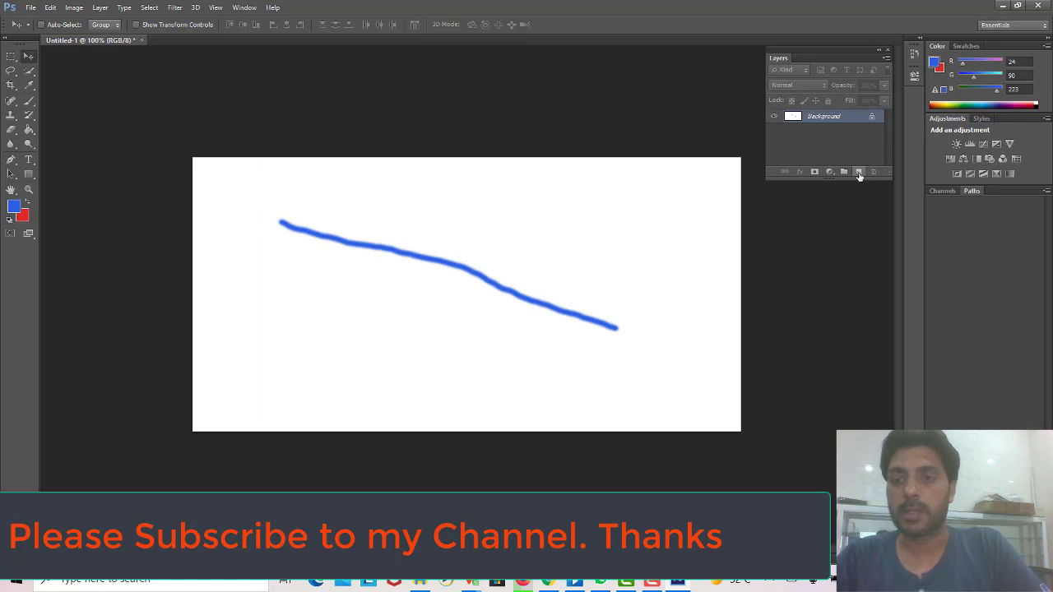
Add and delete an empty layer, then dismiss the locked-layer warning on Background.
left_click(859, 173)
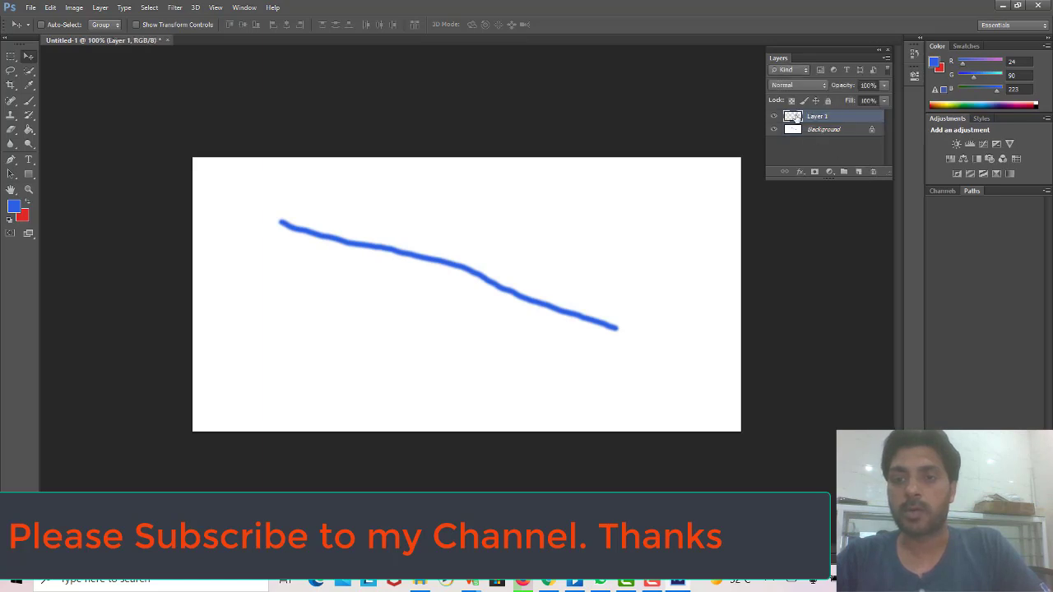
key("Delete")
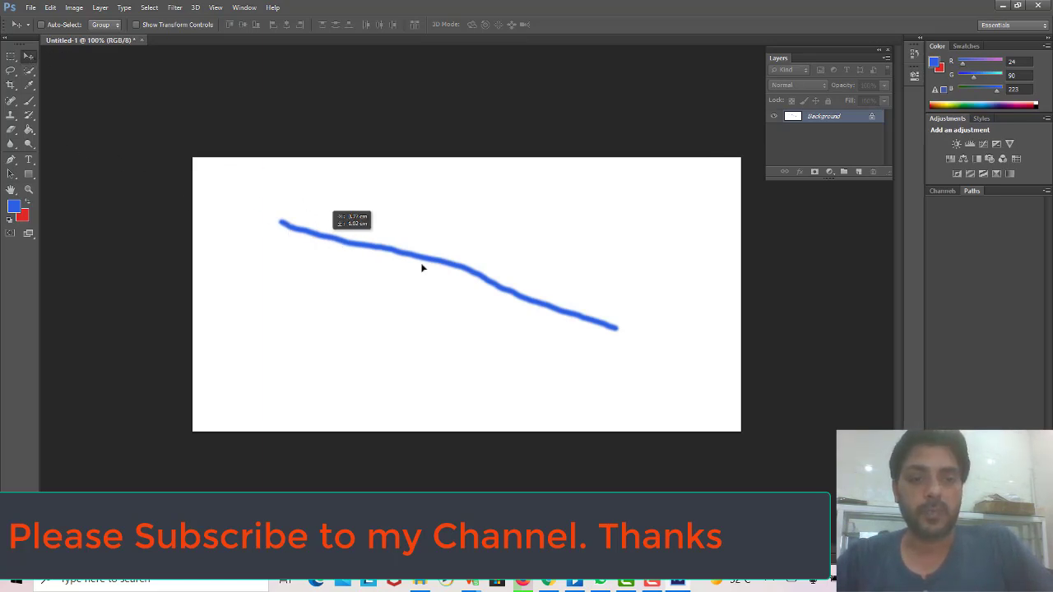
left_click(503, 327)
left_click(532, 219)
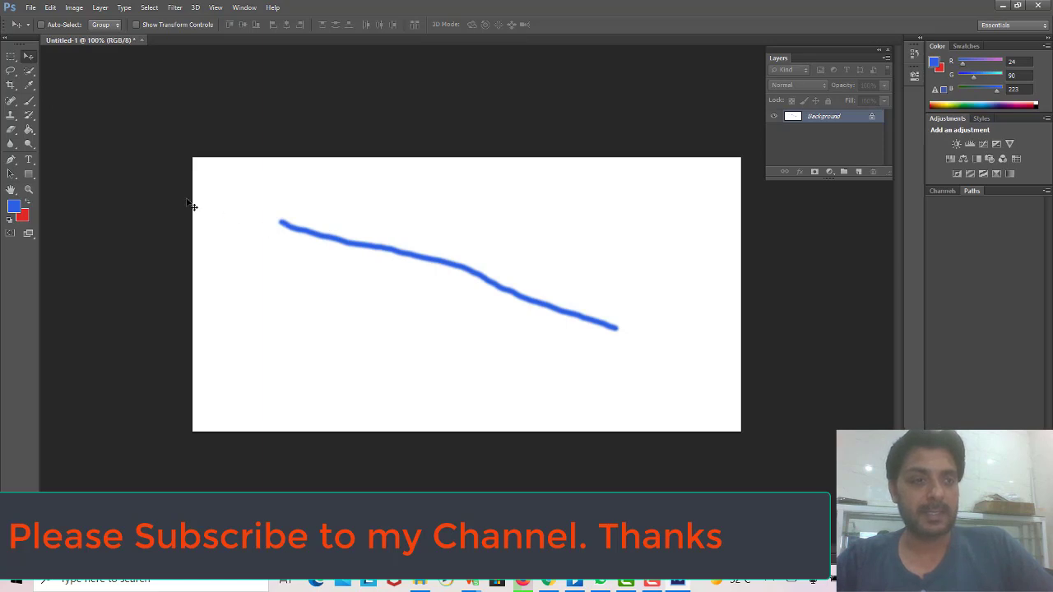
Draw a large rectangular marquee selection around the blue stroke.
left_click(10, 56)
left_click_drag(257, 195, 285, 215)
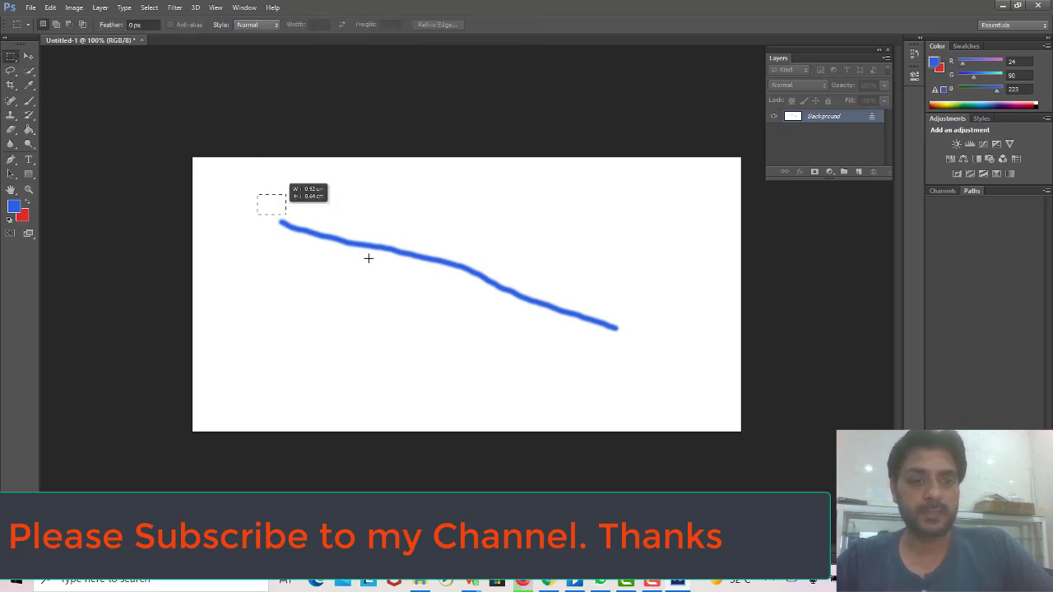
left_click_drag(369, 259, 632, 355)
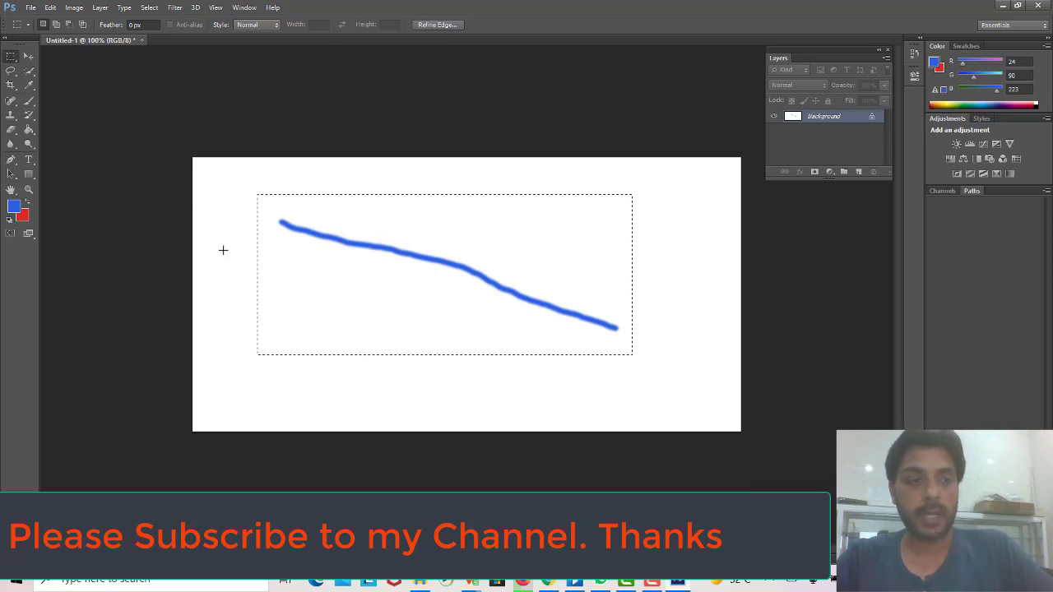
left_click(28, 102)
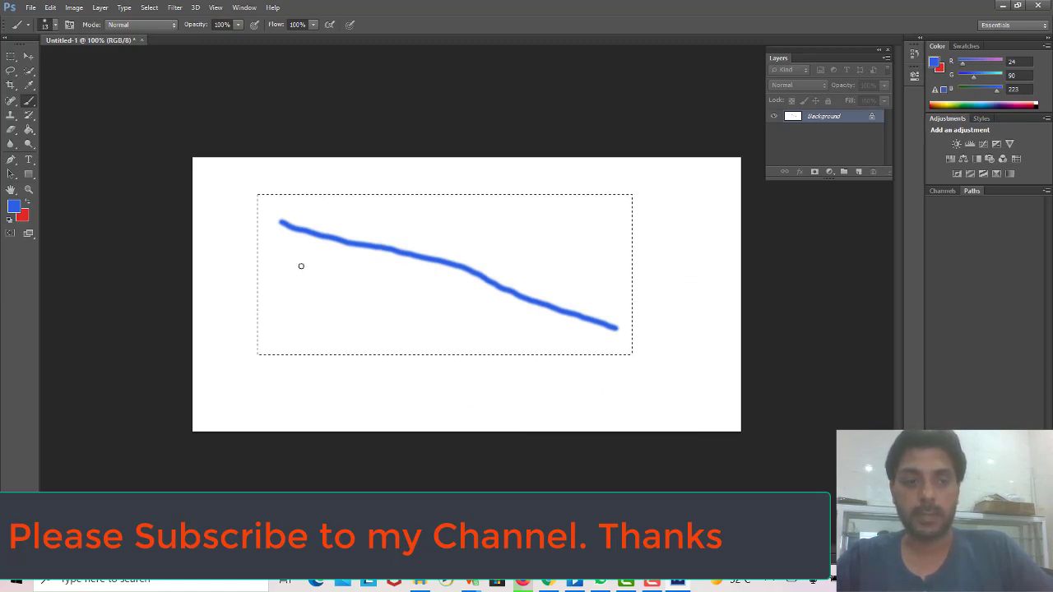
Scribble a long blue zigzag brush stroke across the middle of the marquee selection.
mouse_move(301, 266)
left_mouse_down()
mouse_move(286, 226)
mouse_move(387, 275)
mouse_move(557, 273)
mouse_move(492, 272)
left_mouse_up()
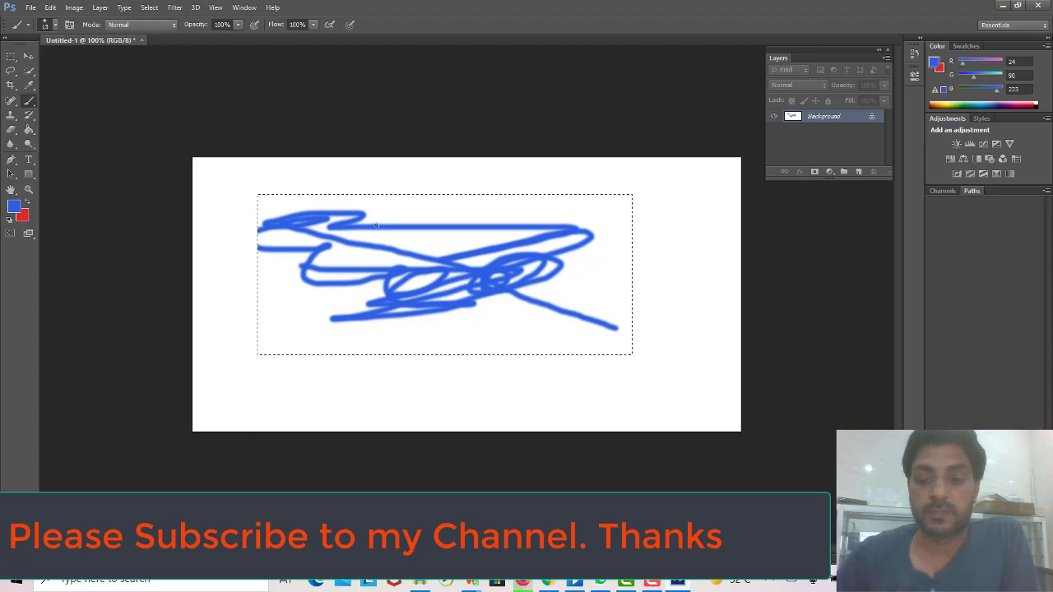
Content-Aware fill the selection to erase the blue scribbles, leaving it plain white.
key("Delete")
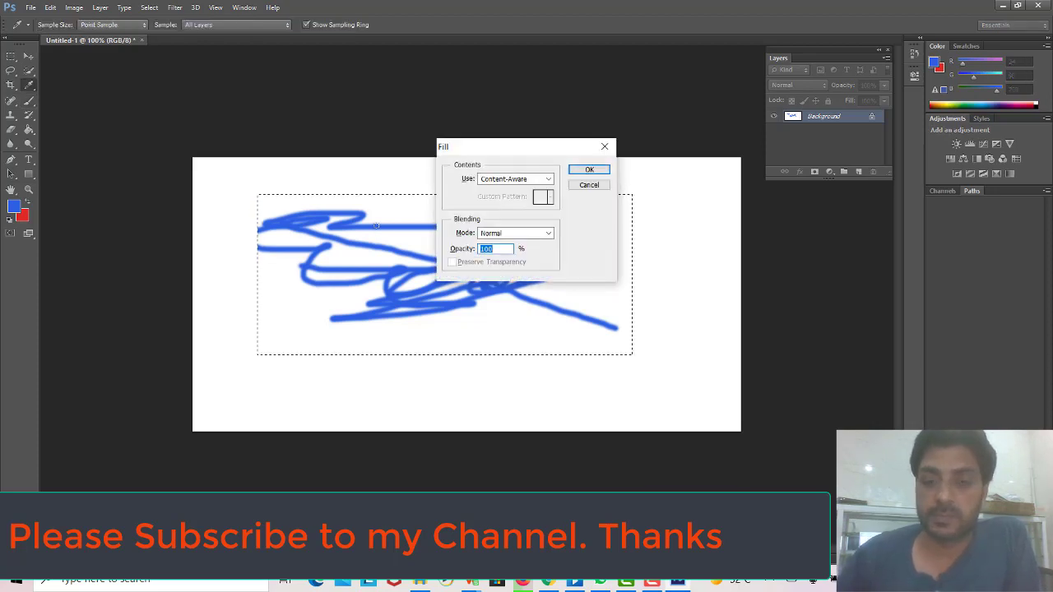
key("Return")
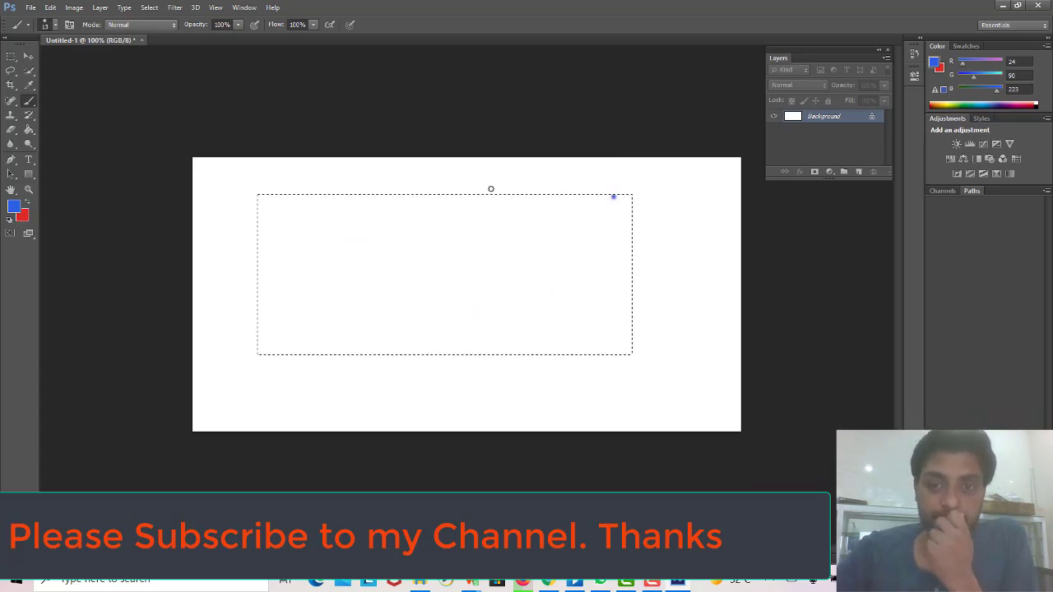
left_click(12, 58)
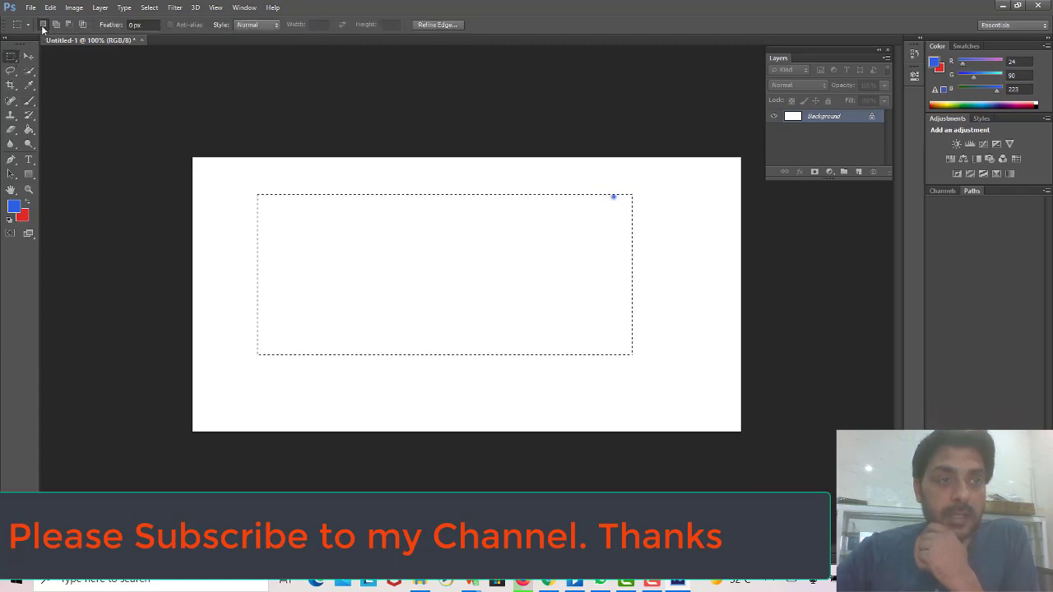
Try several single rectangular selections, ending with a small rectangle right of centre.
left_click_drag(256, 181, 418, 349)
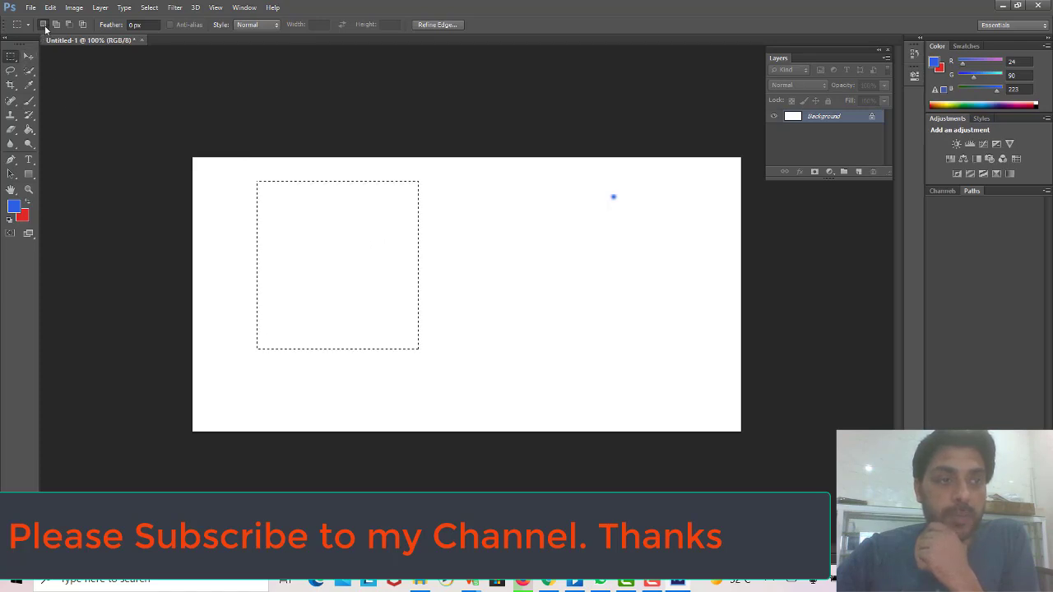
left_click_drag(459, 178, 560, 299)
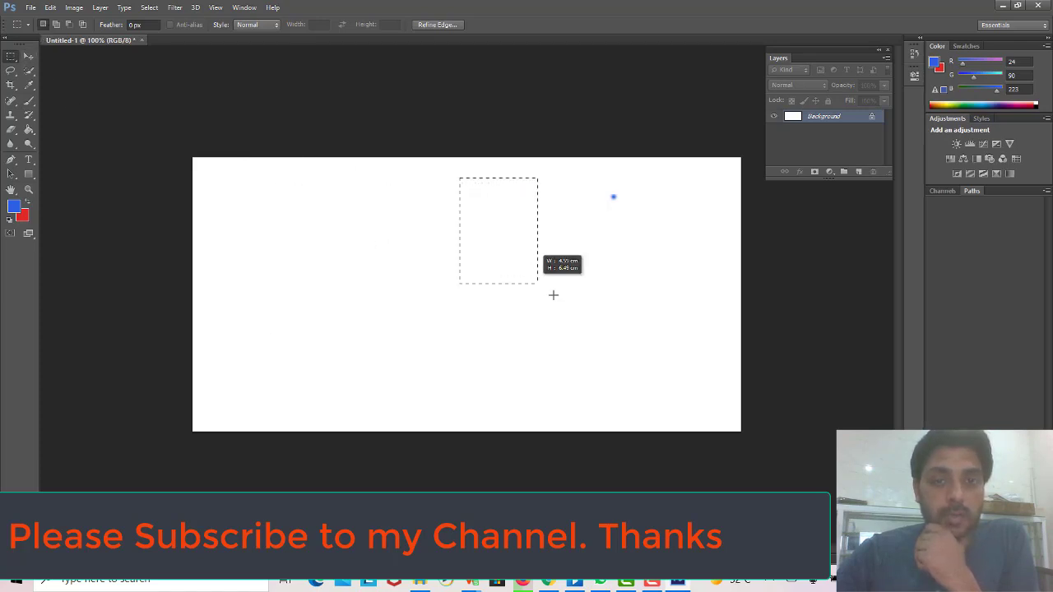
left_click_drag(581, 201, 659, 295)
left_click(344, 277)
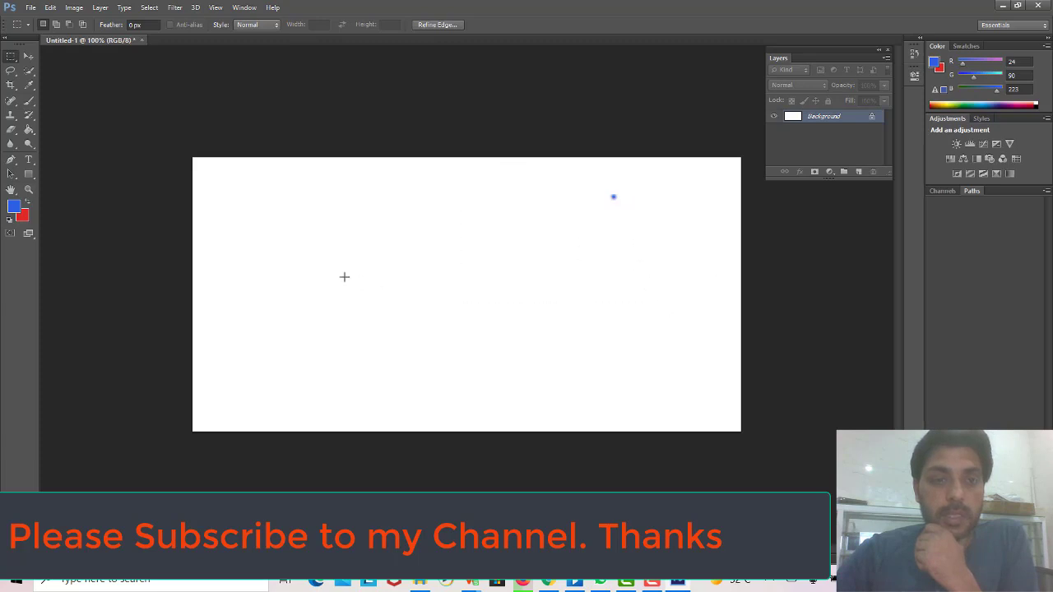
left_click_drag(207, 184, 304, 288)
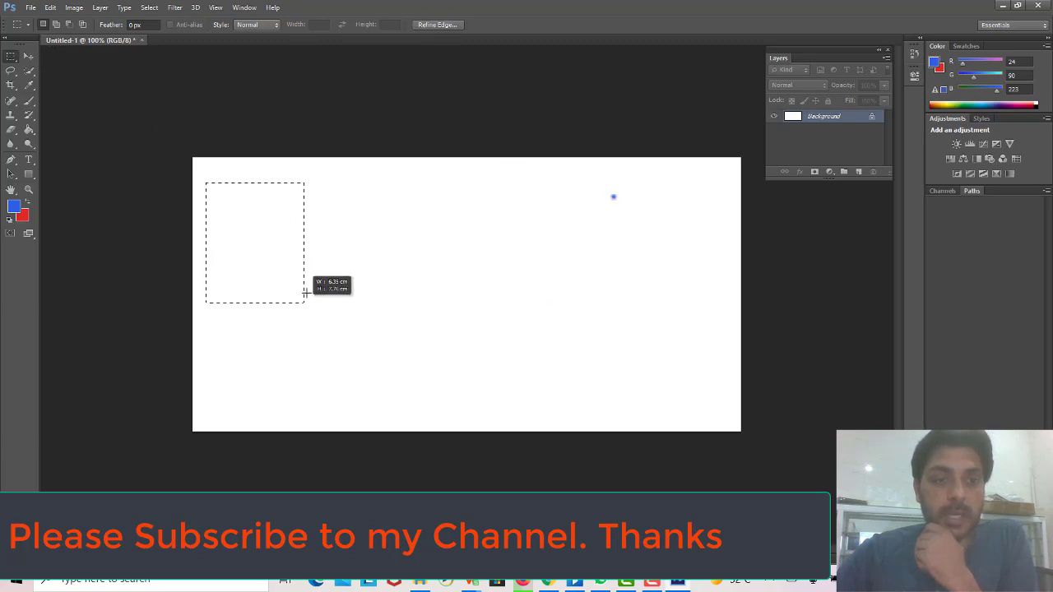
left_click(331, 213)
left_click_drag(479, 216, 562, 276)
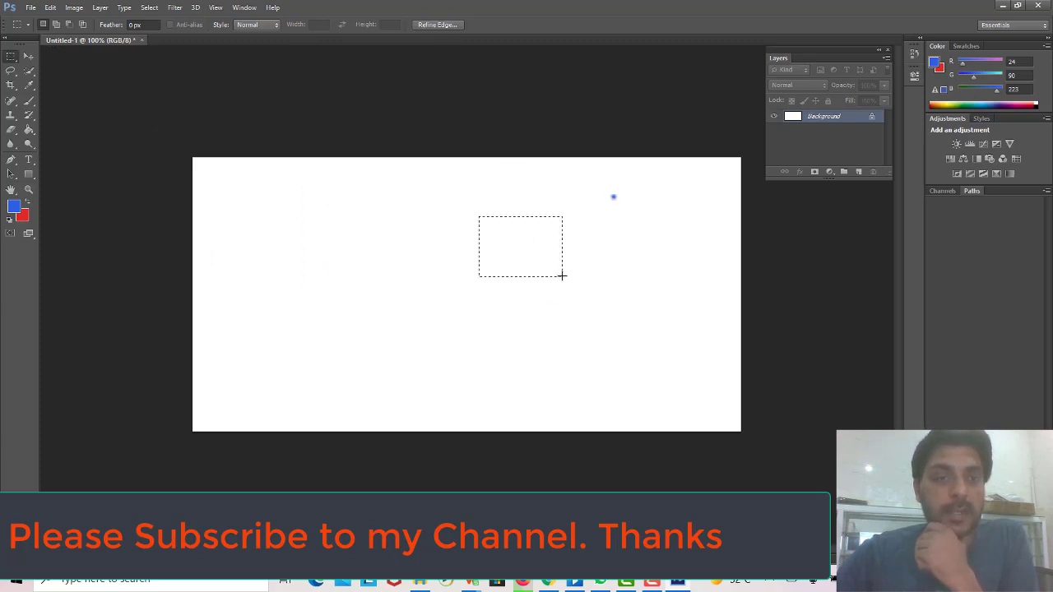
In Add to selection mode, merge three overlapping rectangles into a stepped selection.
left_click(55, 25)
mouse_move(548, 209)
left_mouse_down()
mouse_move(608, 304)
mouse_move(654, 346)
left_mouse_up()
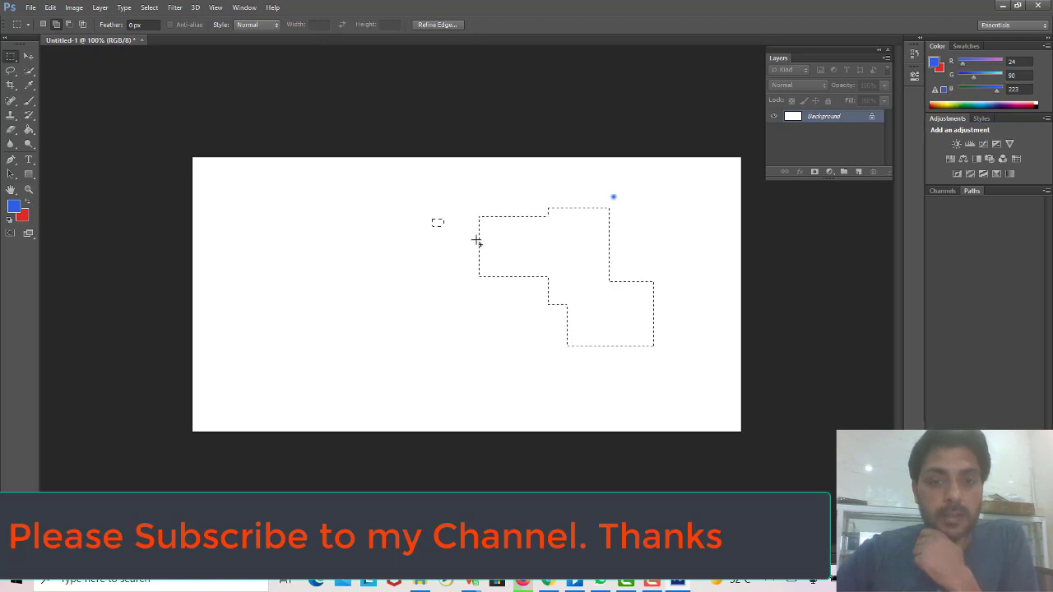
left_click_drag(432, 219, 515, 284)
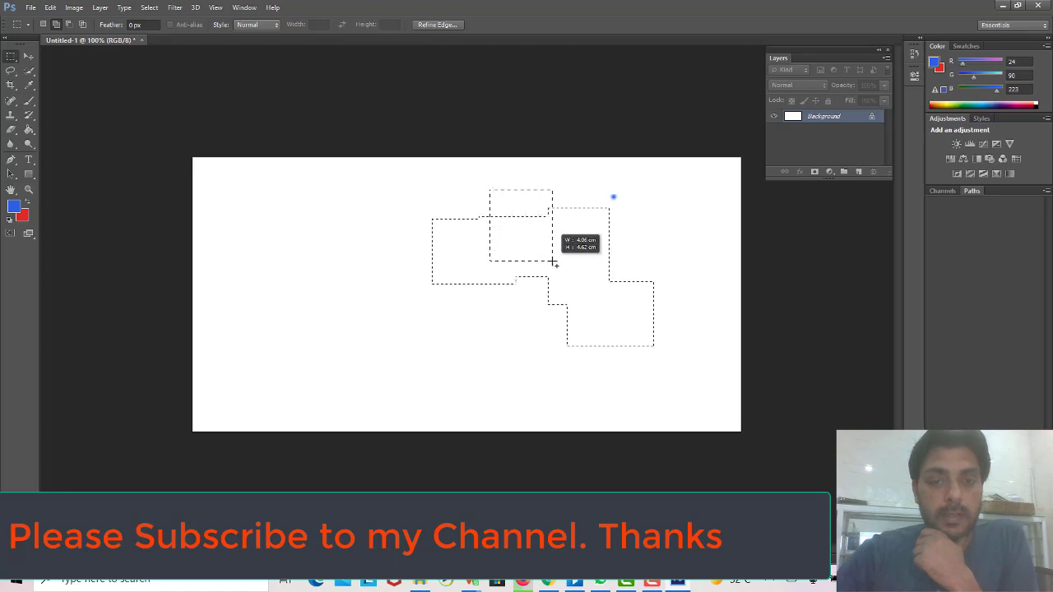
left_click_drag(490, 190, 552, 257)
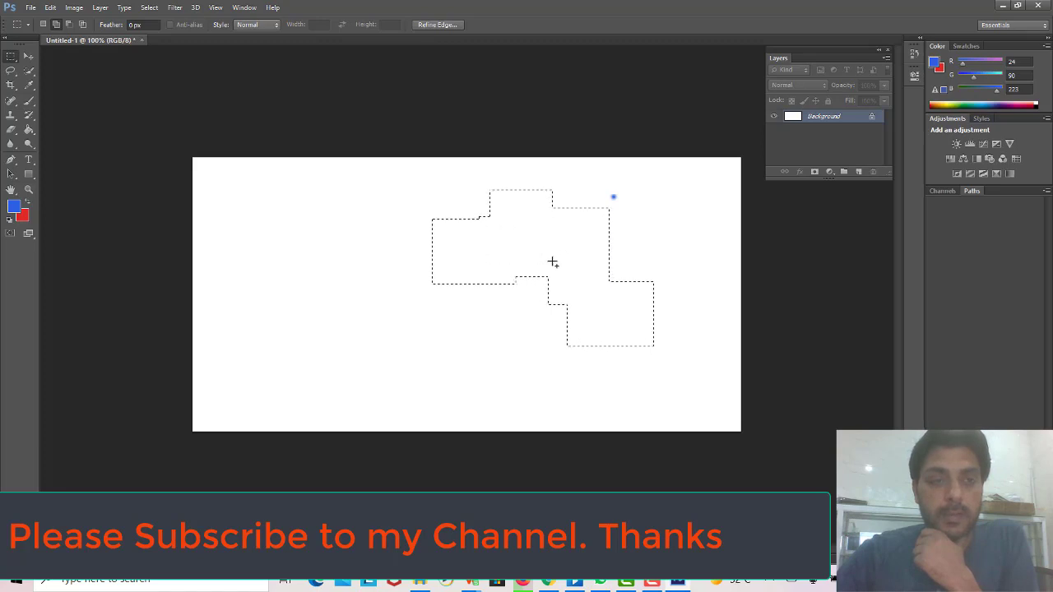
Subtract the left part and two right-side strips from the combined selection.
left_click(70, 25)
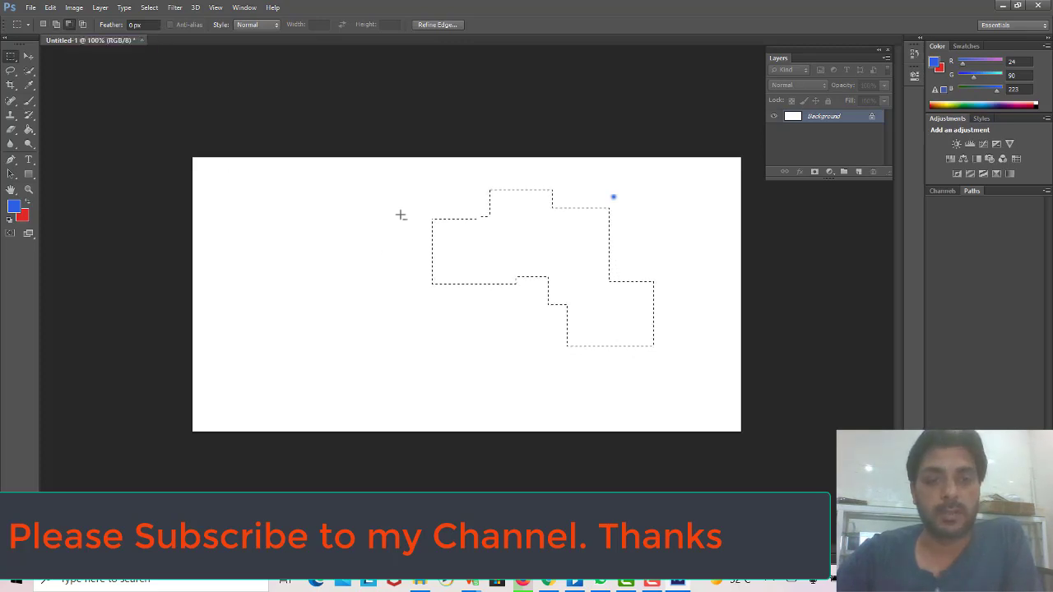
left_click_drag(401, 211, 528, 288)
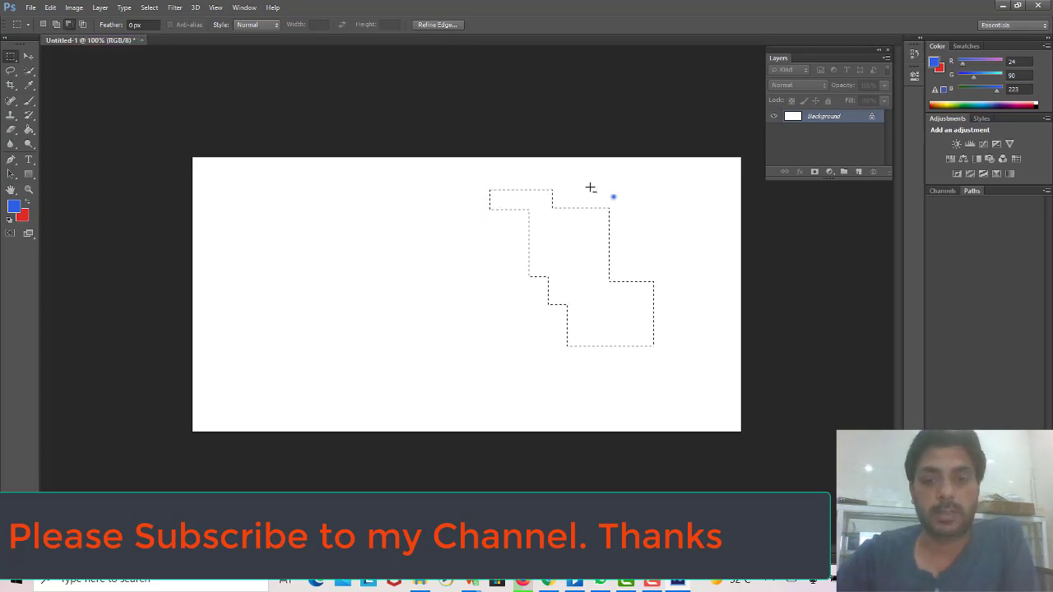
left_click_drag(590, 187, 658, 288)
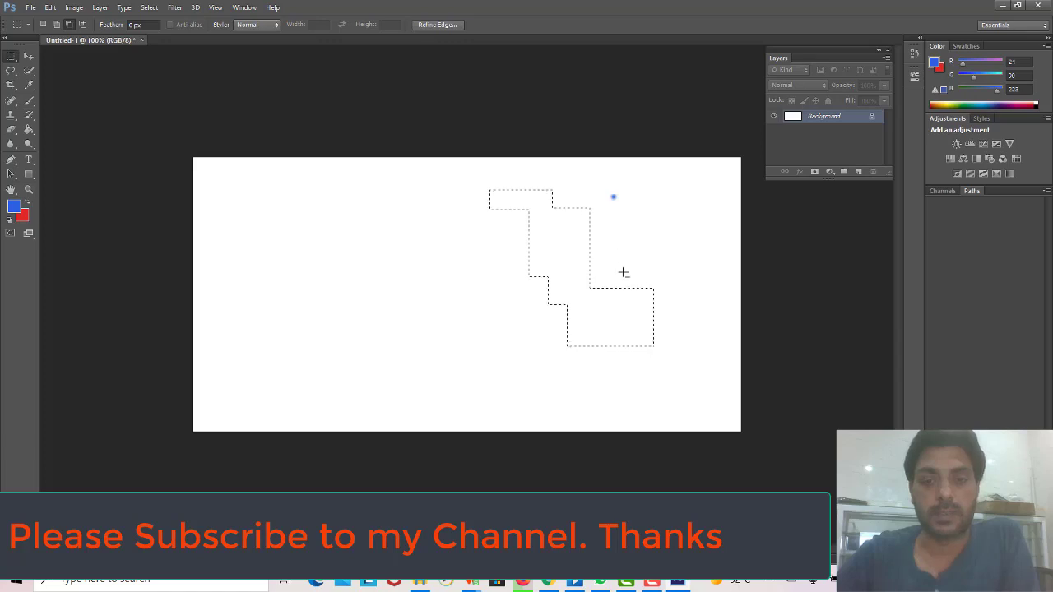
left_click_drag(616, 260, 658, 379)
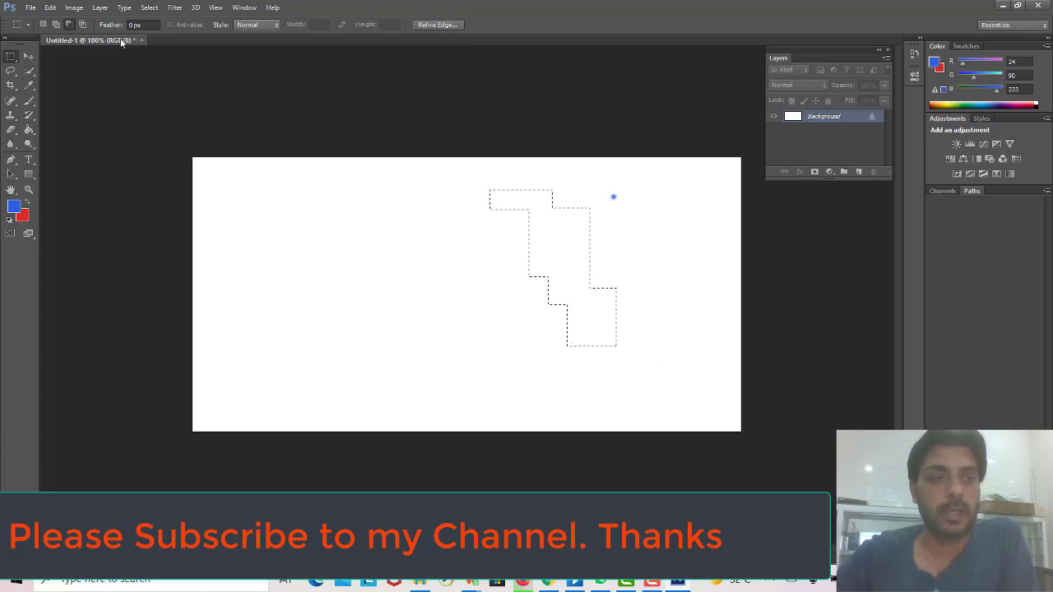
Intersect the selection with three rectangles to trim it down to an L shape.
left_click(82, 23)
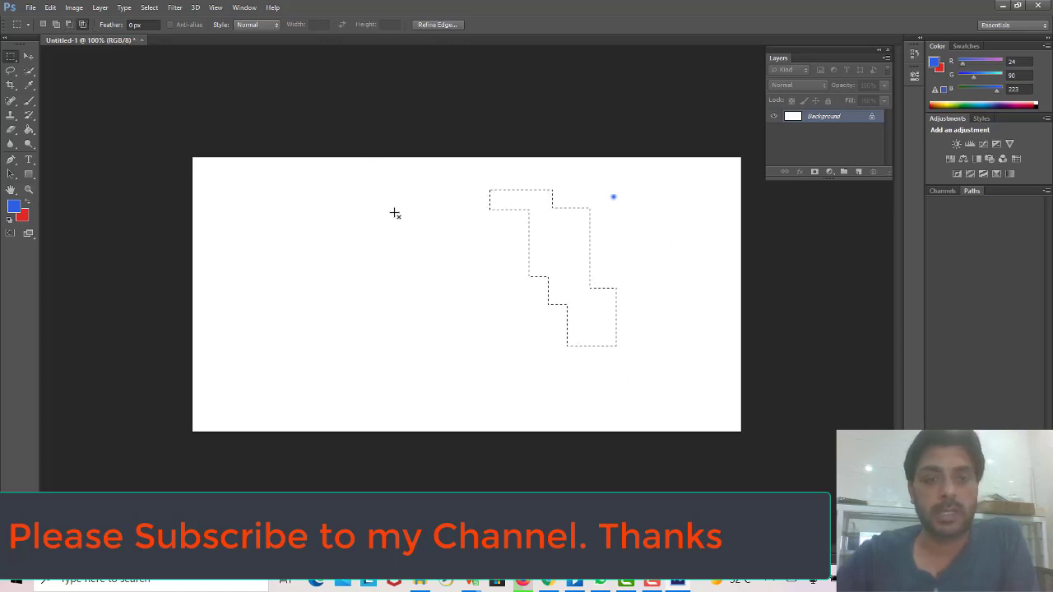
left_click_drag(399, 222, 680, 304)
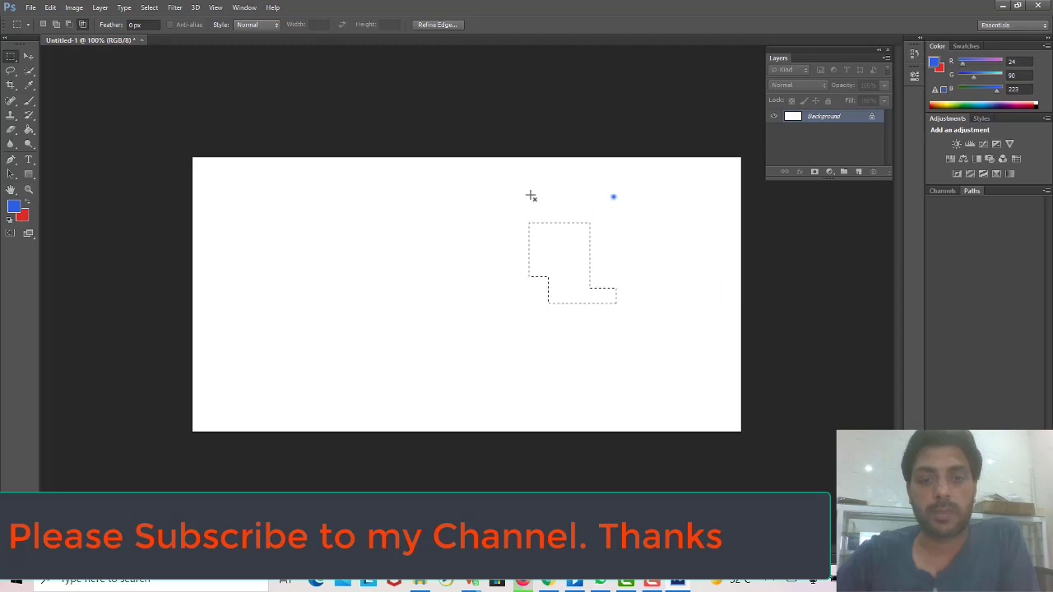
left_click_drag(521, 171, 643, 355)
mouse_move(559, 196)
left_mouse_down()
mouse_move(579, 275)
mouse_move(618, 328)
left_mouse_up()
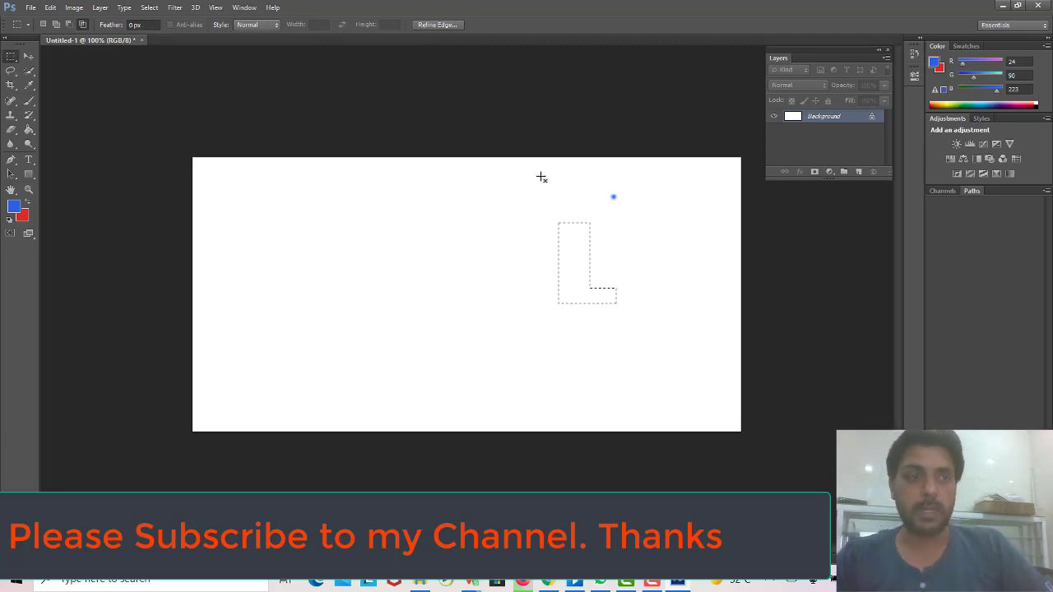
Select the right-hand area around the blue dot and Content-Aware fill it away.
left_click(43, 24)
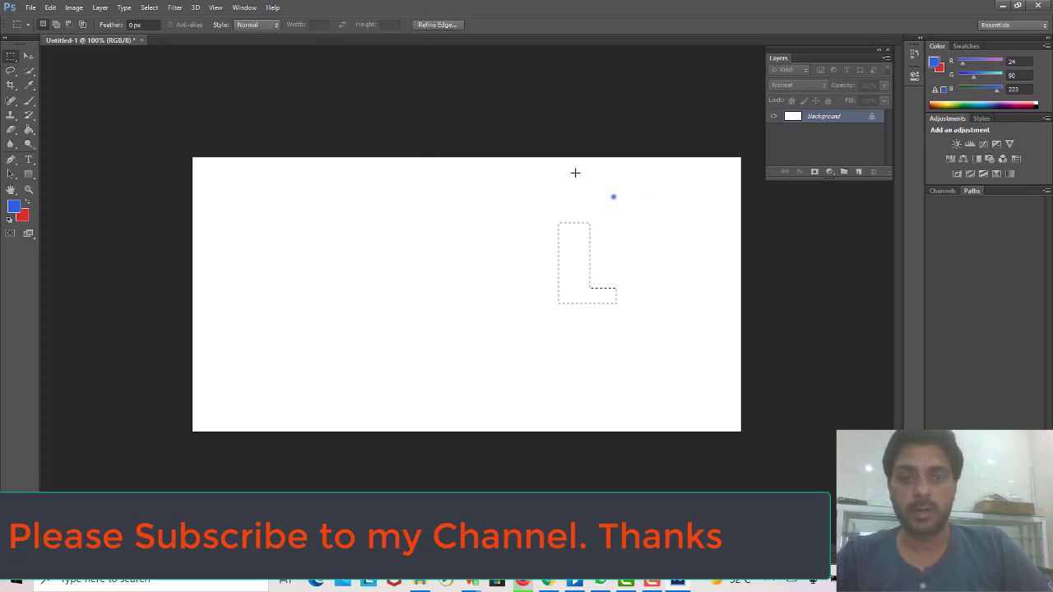
left_click_drag(524, 172, 749, 303)
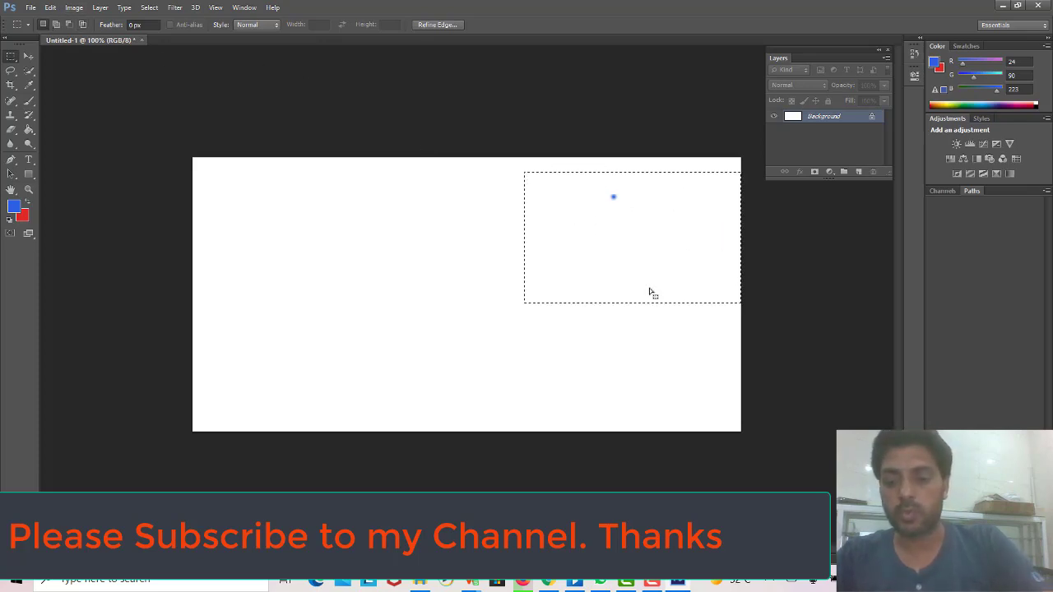
key("shift+F5")
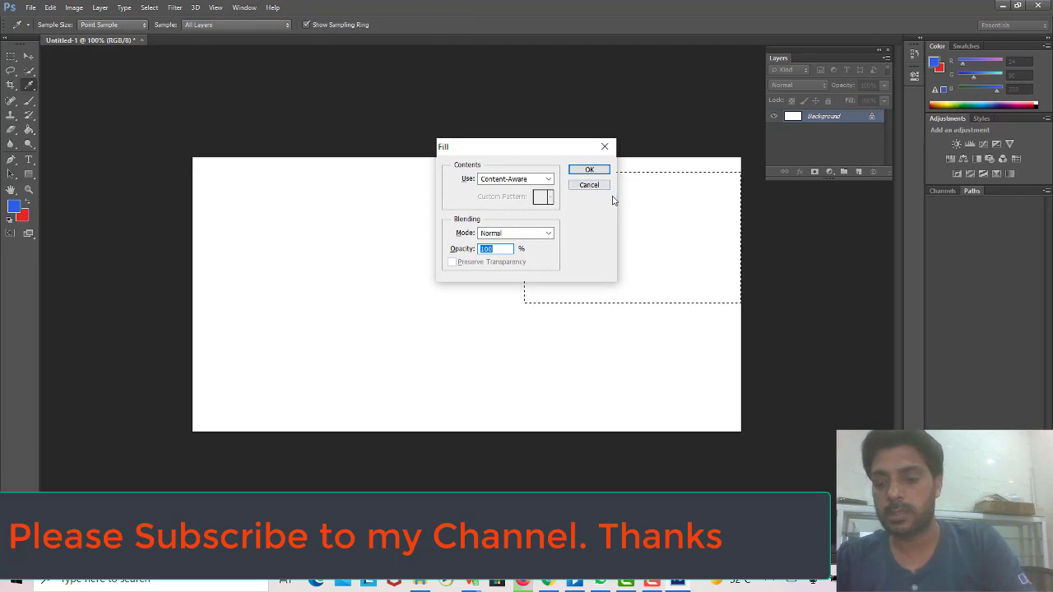
key("Return")
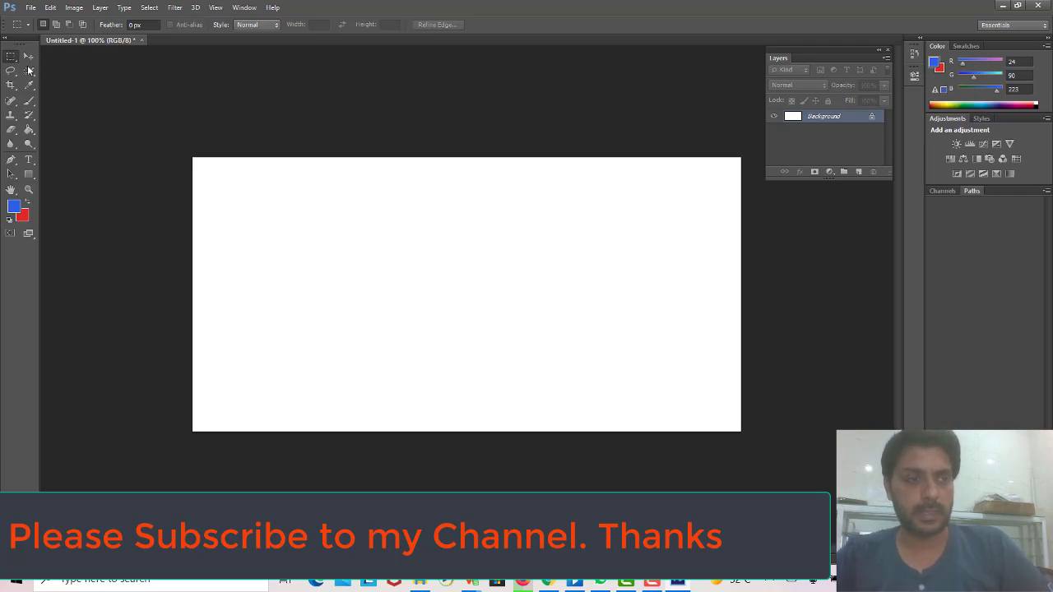
left_click_drag(262, 187, 355, 272)
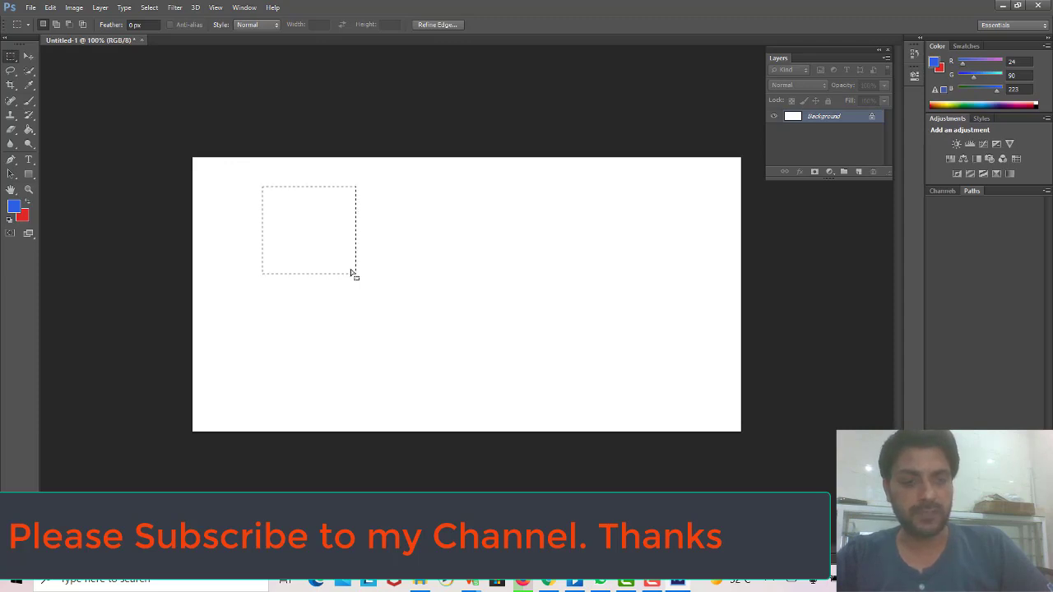
left_click_drag(318, 216, 423, 302)
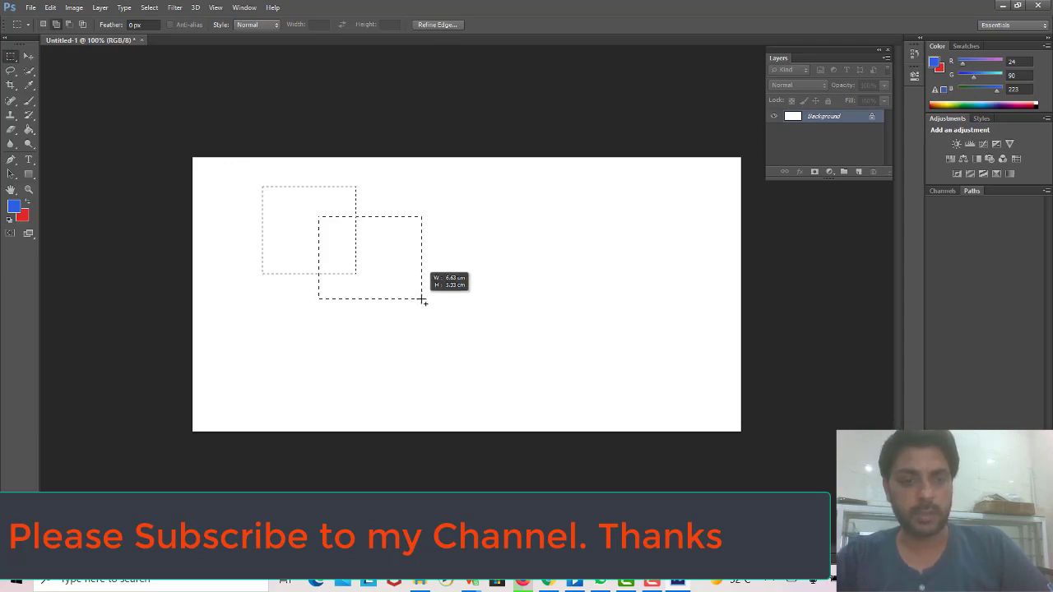
left_click_drag(388, 203, 469, 293)
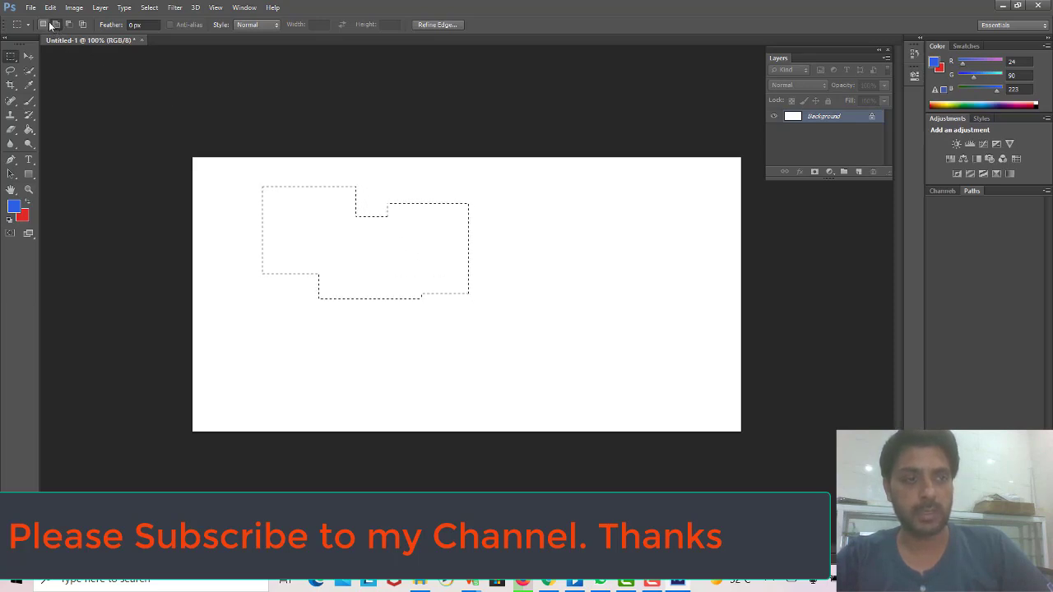
left_click(42, 24)
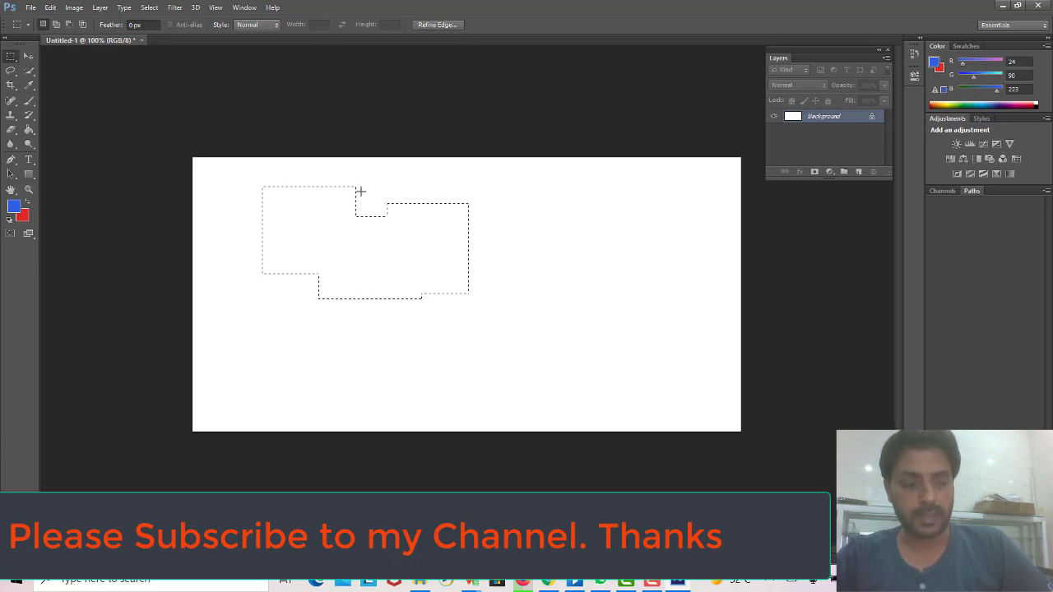
key("alt")
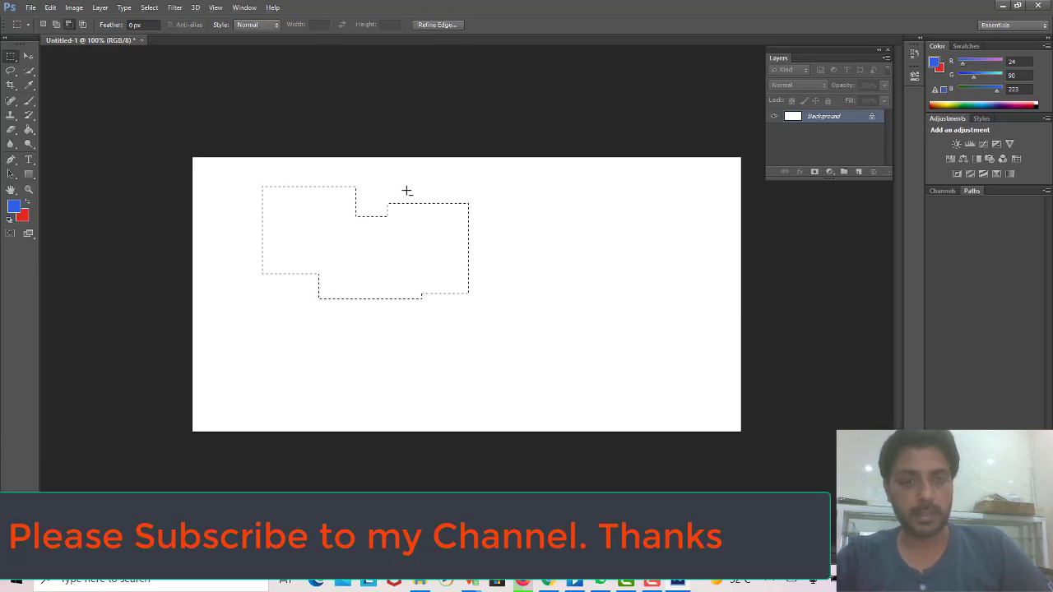
left_click_drag(406, 191, 501, 317)
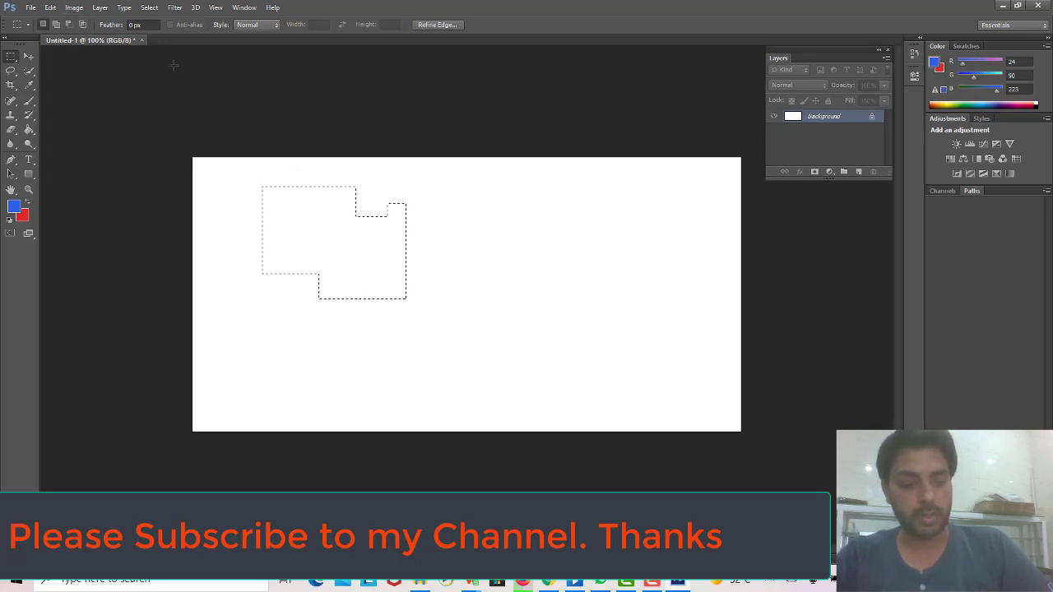
key("shift+alt")
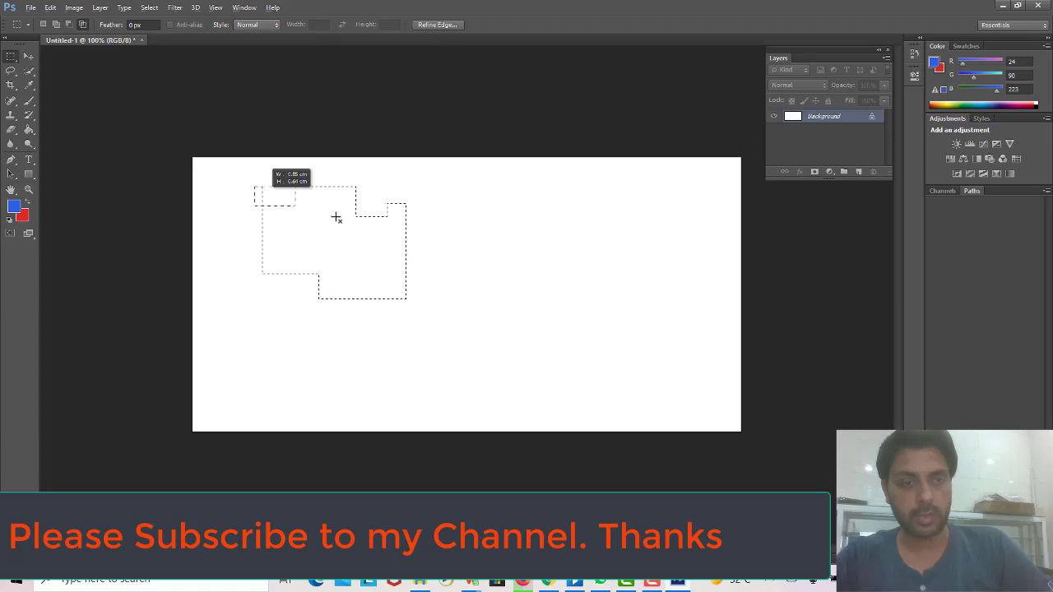
left_click_drag(260, 183, 428, 283)
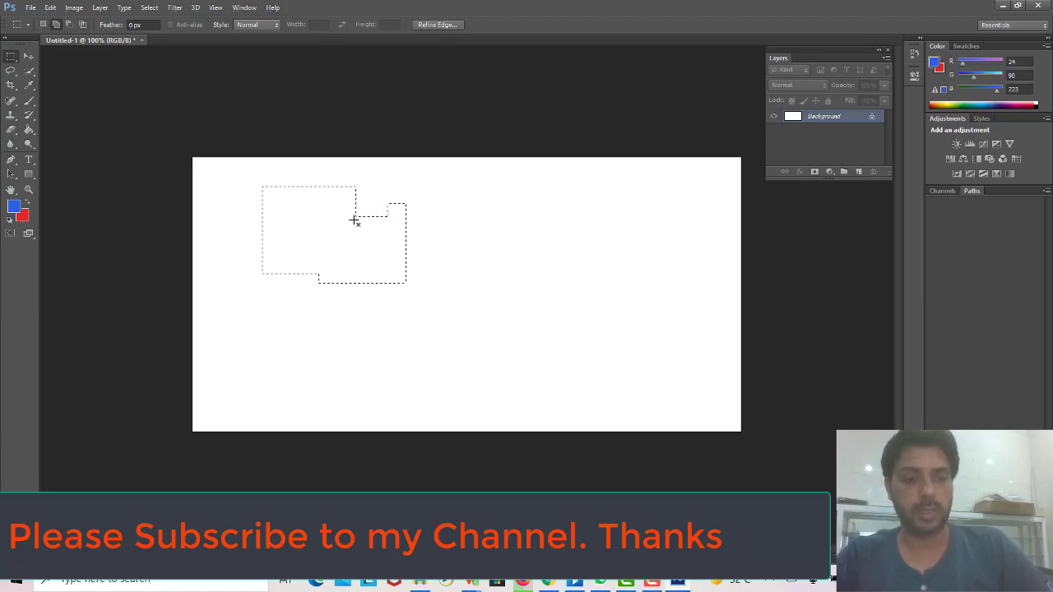
left_click_drag(324, 172, 380, 307)
left_click_drag(320, 182, 377, 265)
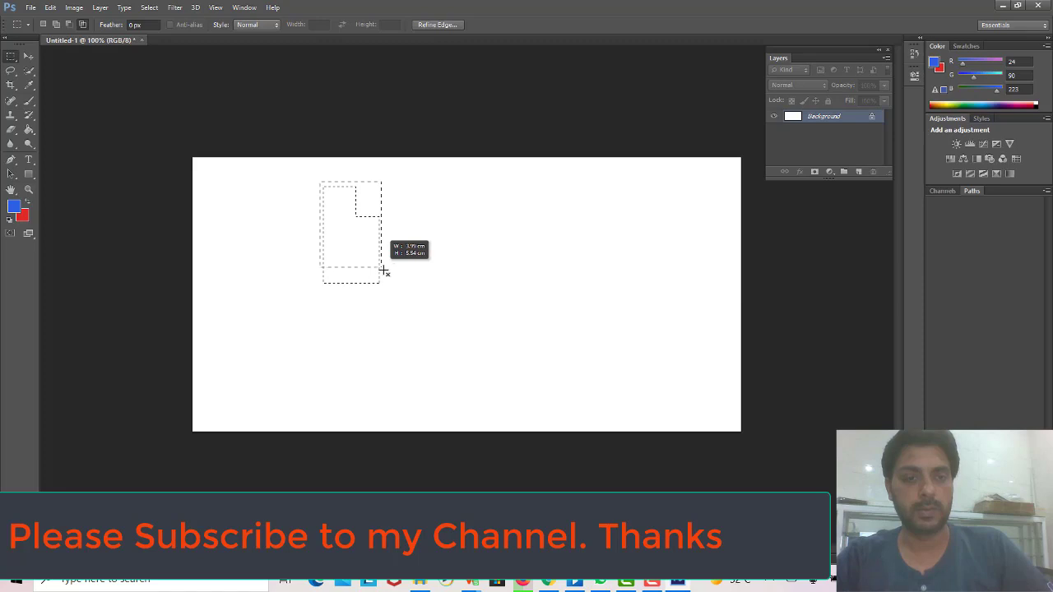
left_click(431, 214)
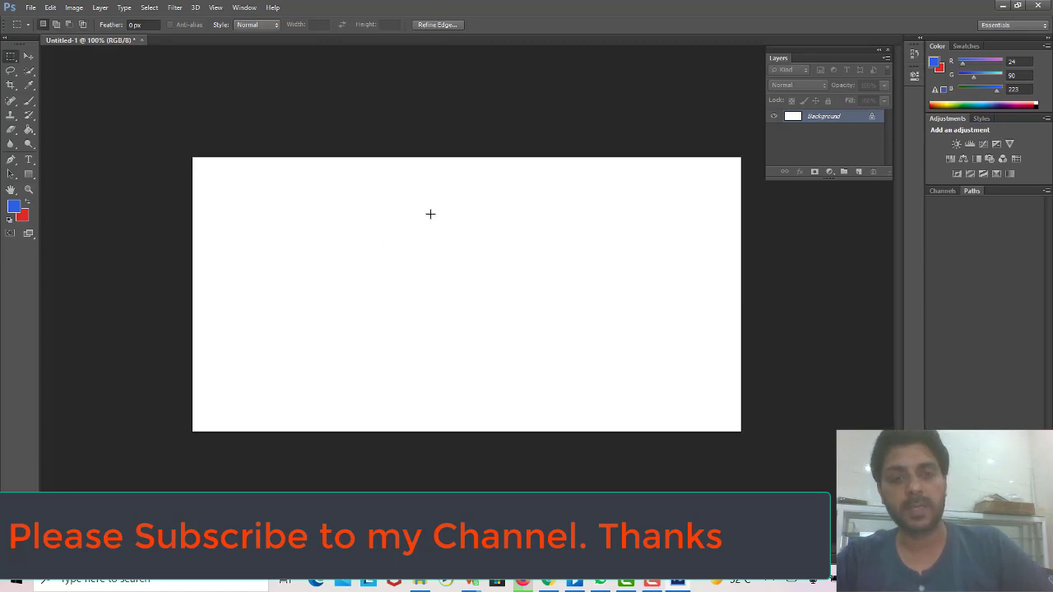
Cycle the marquee through New, Subtract and Intersect selection modes.
left_click(47, 25)
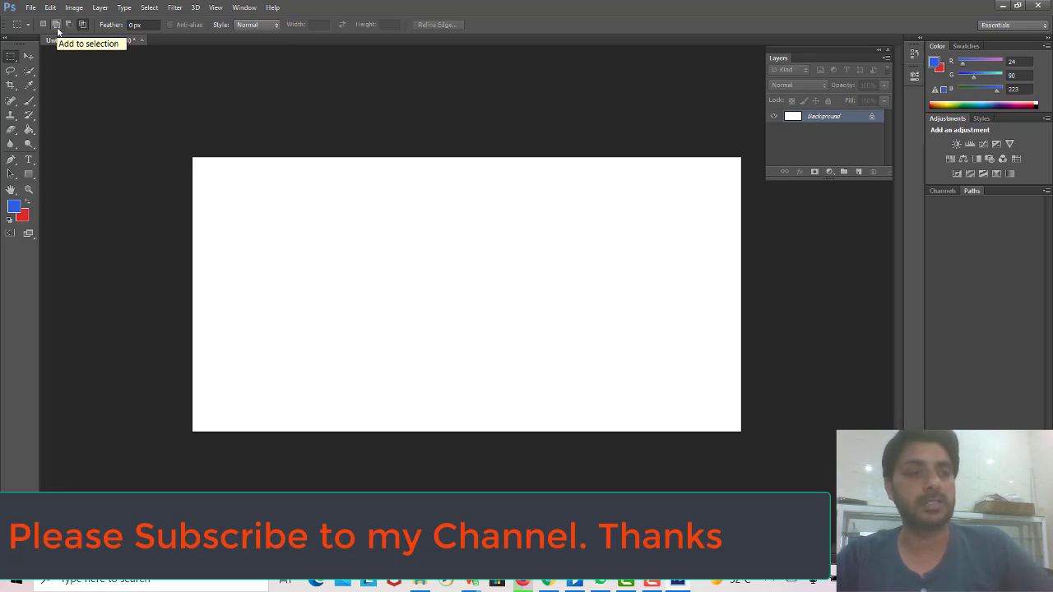
left_click(70, 28)
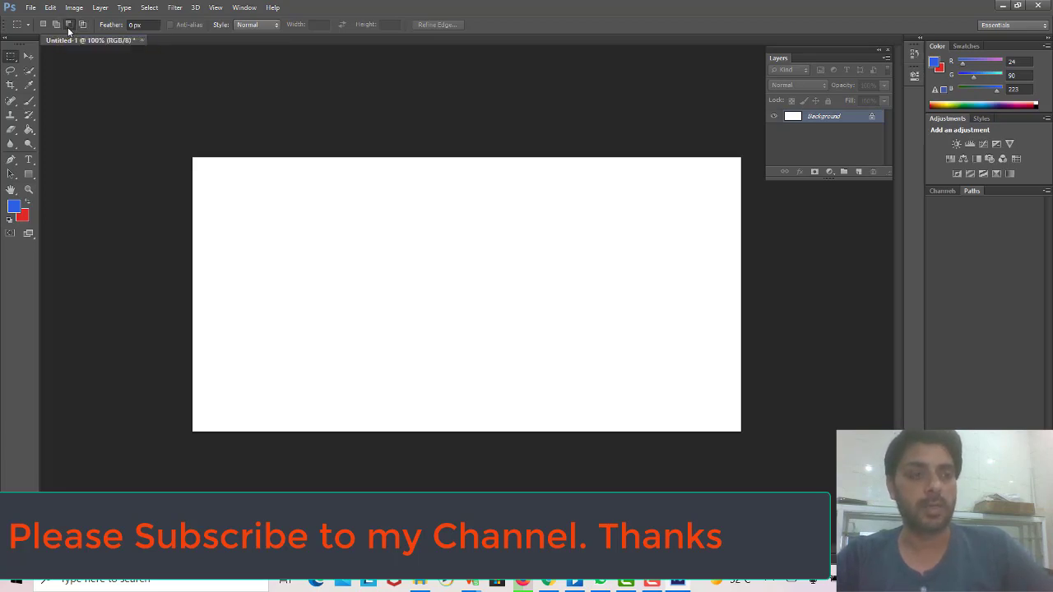
left_click(82, 28)
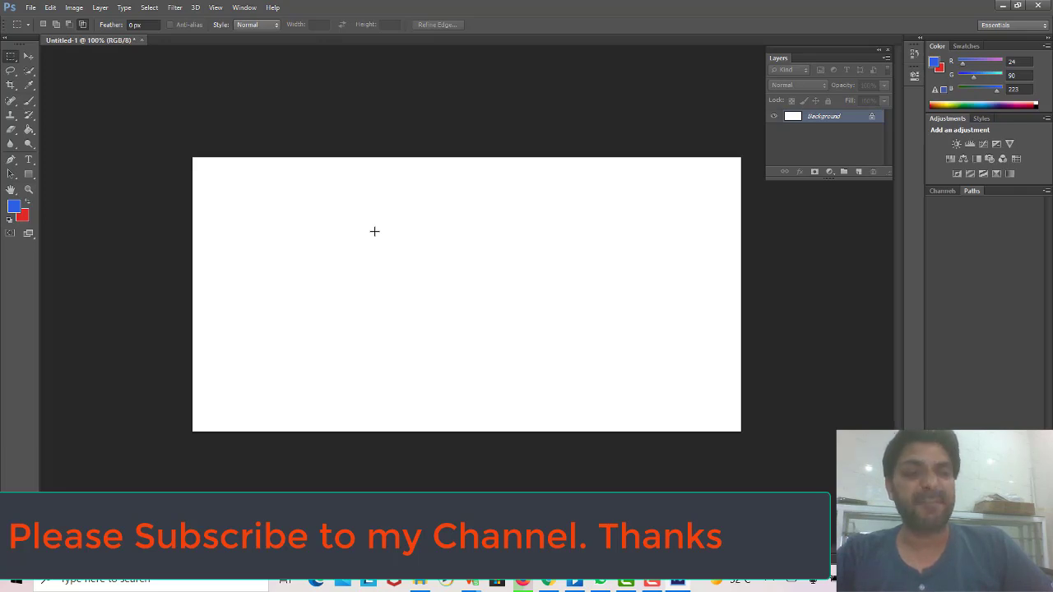
Set the Rectangular Marquee Feather amount to 50 px.
left_click(138, 25)
key("Return")
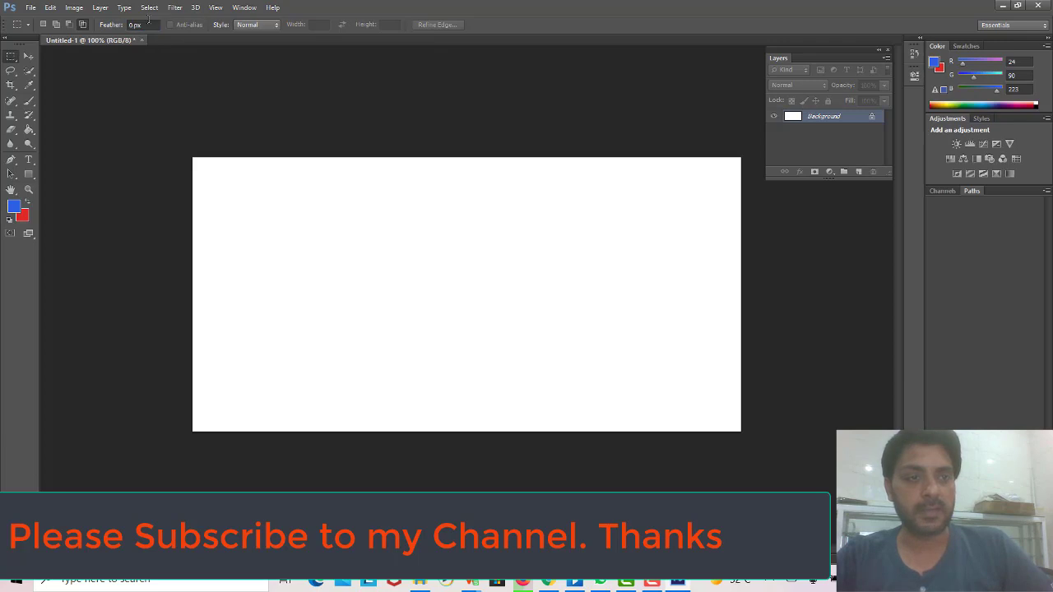
left_click(146, 25)
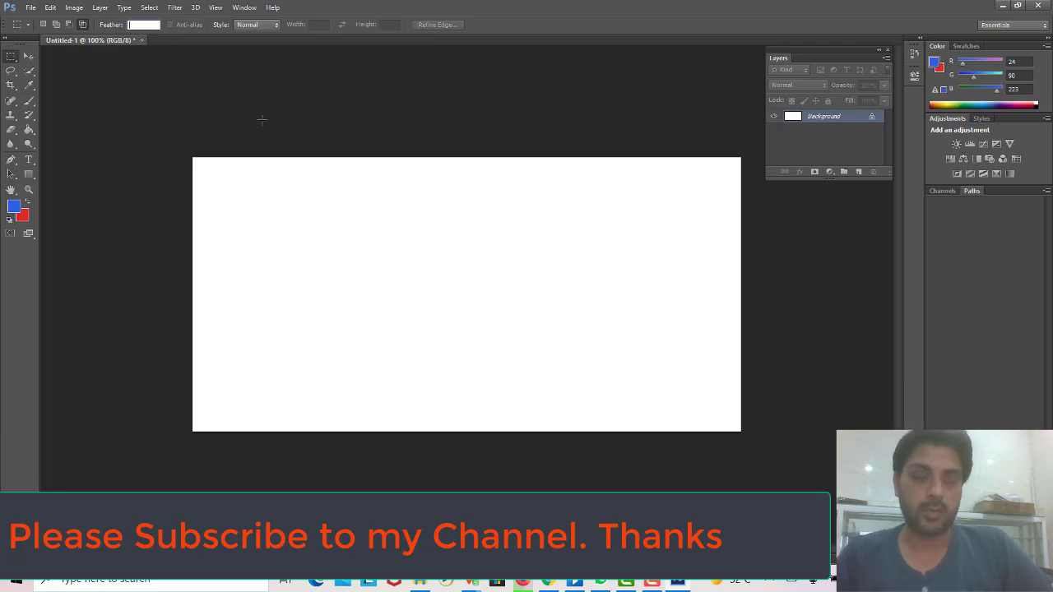
type("50")
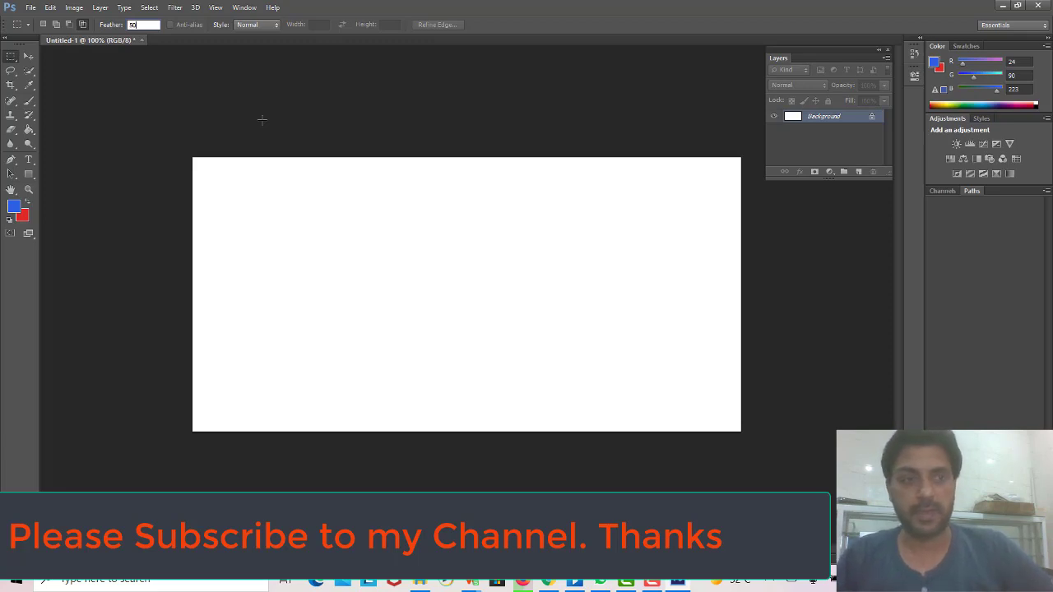
key("Return")
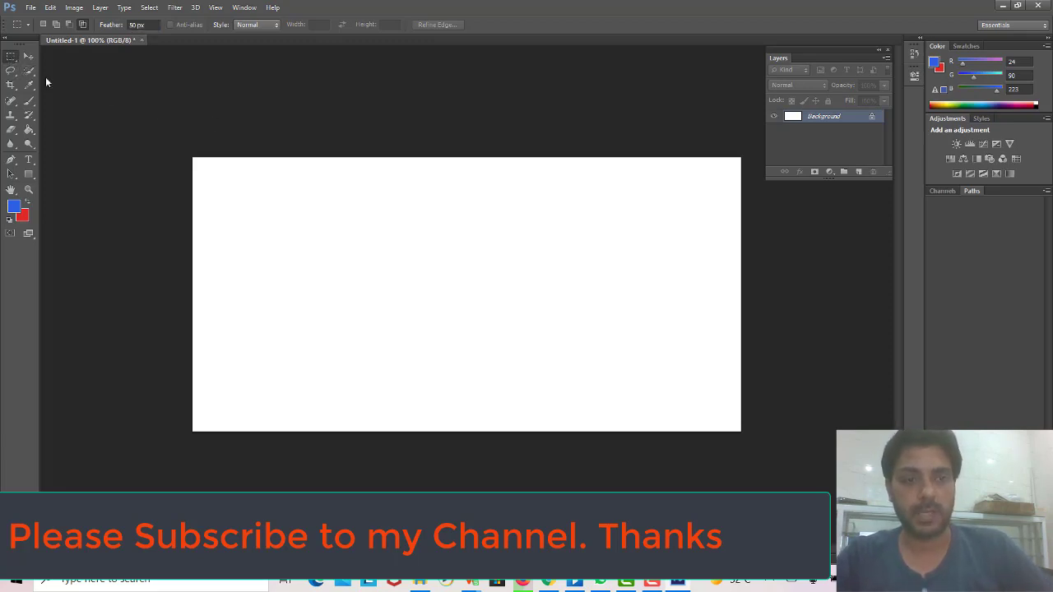
Draw a feathered rectangular selection and choose the Paint Bucket tool.
left_click_drag(344, 206, 513, 311)
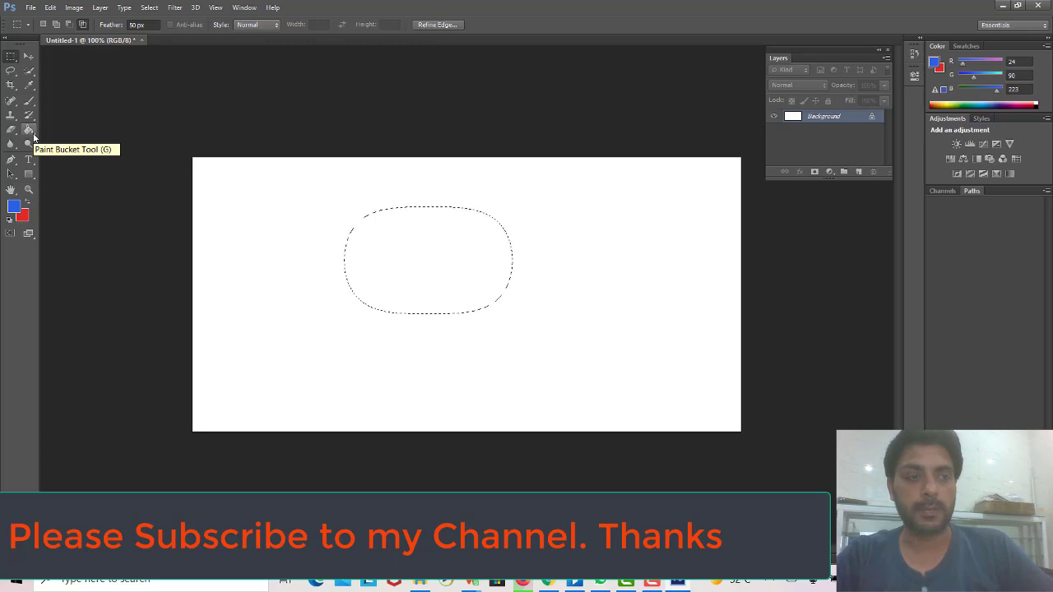
left_click(34, 136)
left_click(81, 129)
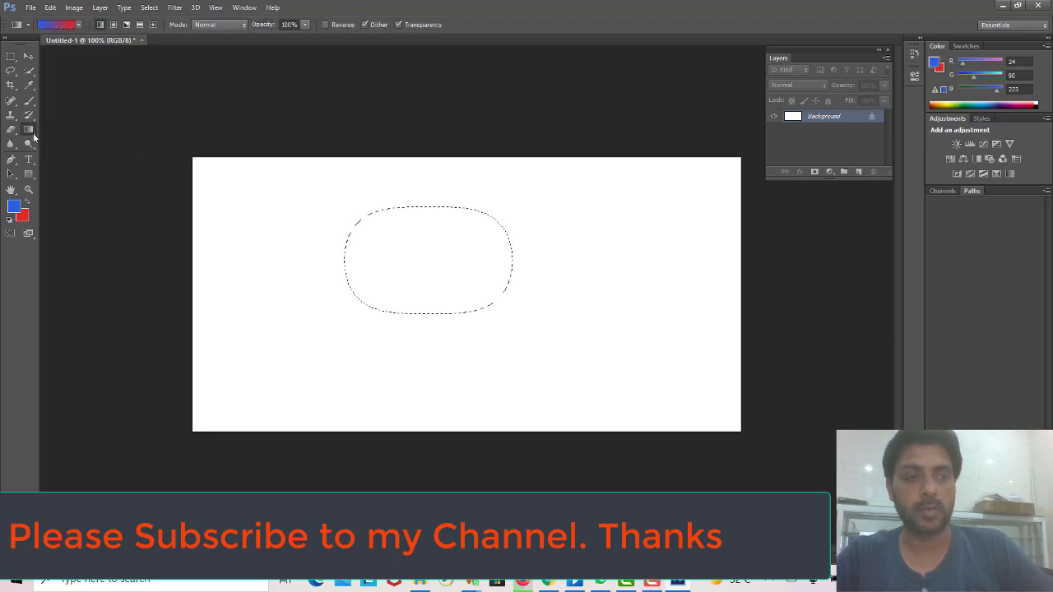
left_click(34, 136)
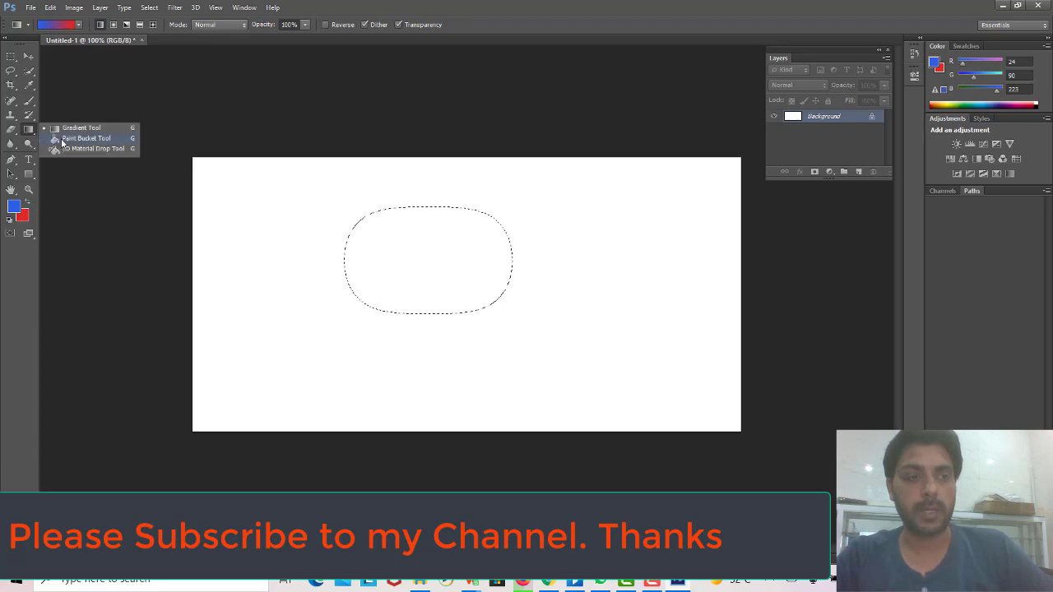
left_click(62, 139)
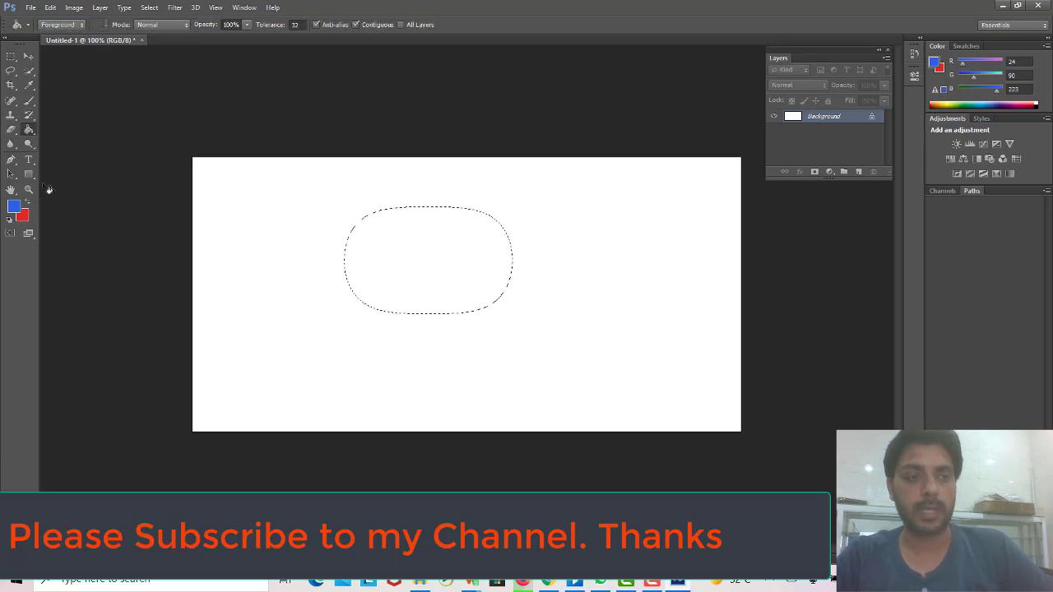
Set the foreground colour to blue (R24 G90 B223) and fill the feathered selection.
left_click(16, 205)
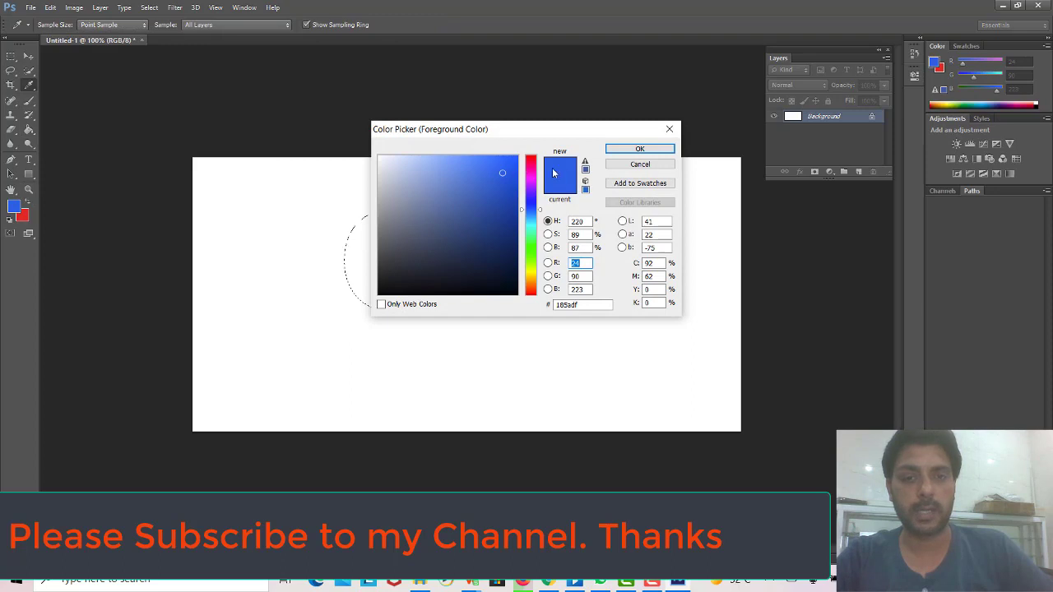
left_click(641, 148)
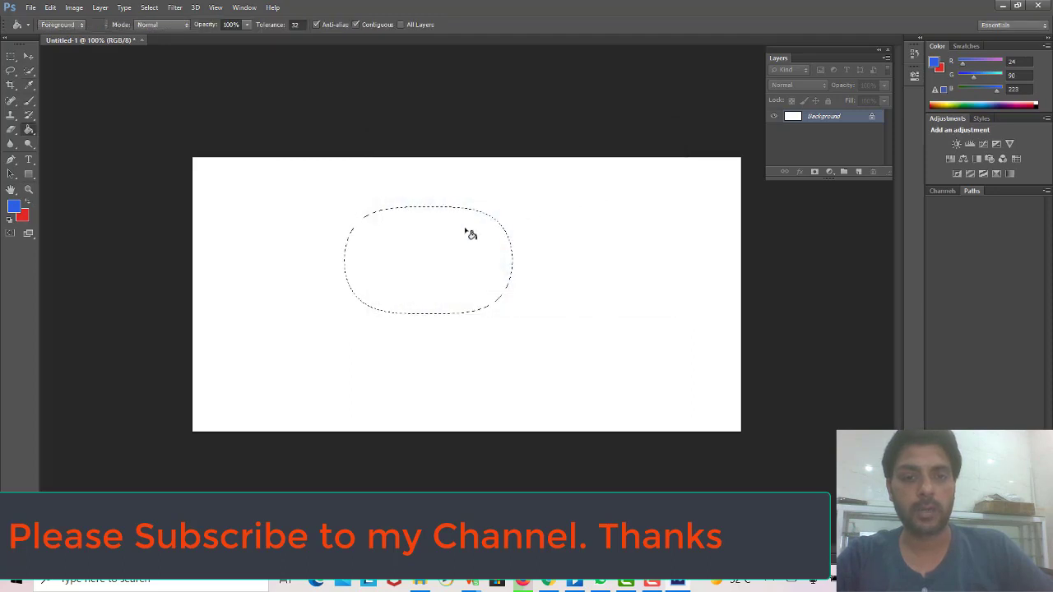
left_click(449, 235)
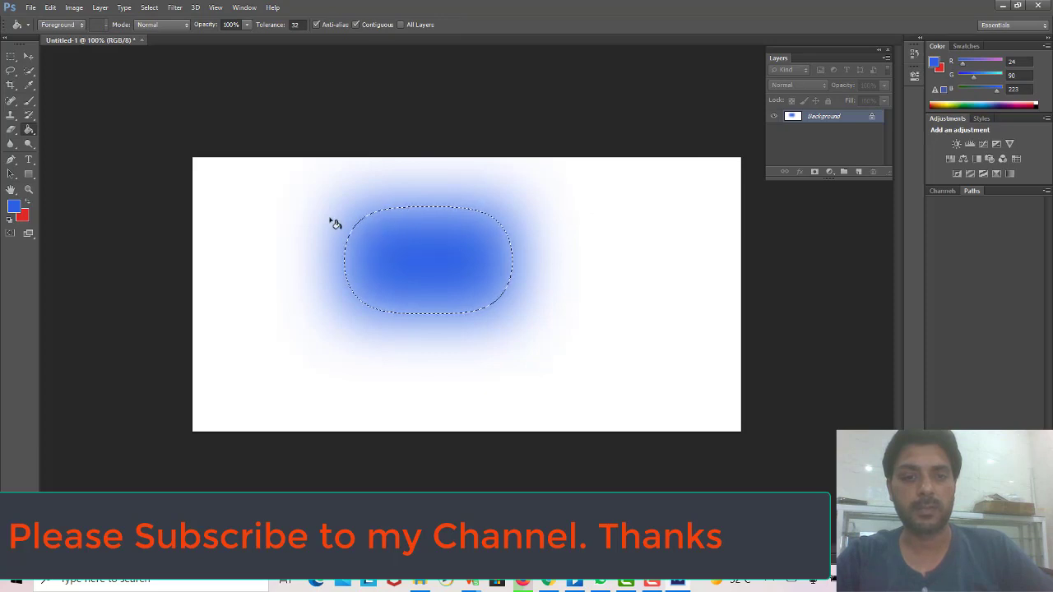
left_click(11, 56)
Deselect, then try feathered marquees around and right of the blob, dismissing the warning.
key("ctrl+d")
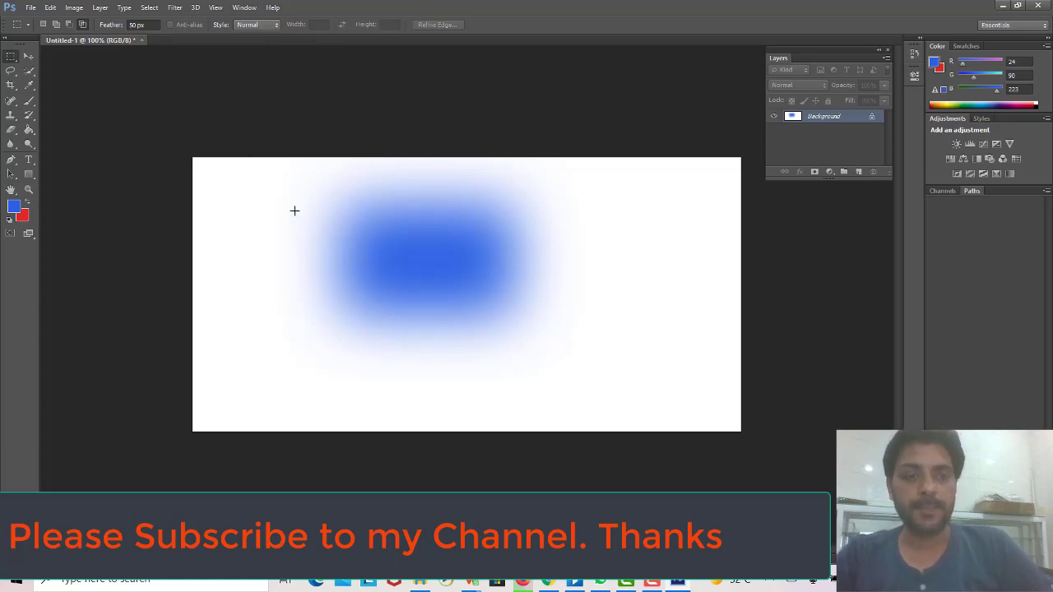
left_click_drag(288, 204, 539, 353)
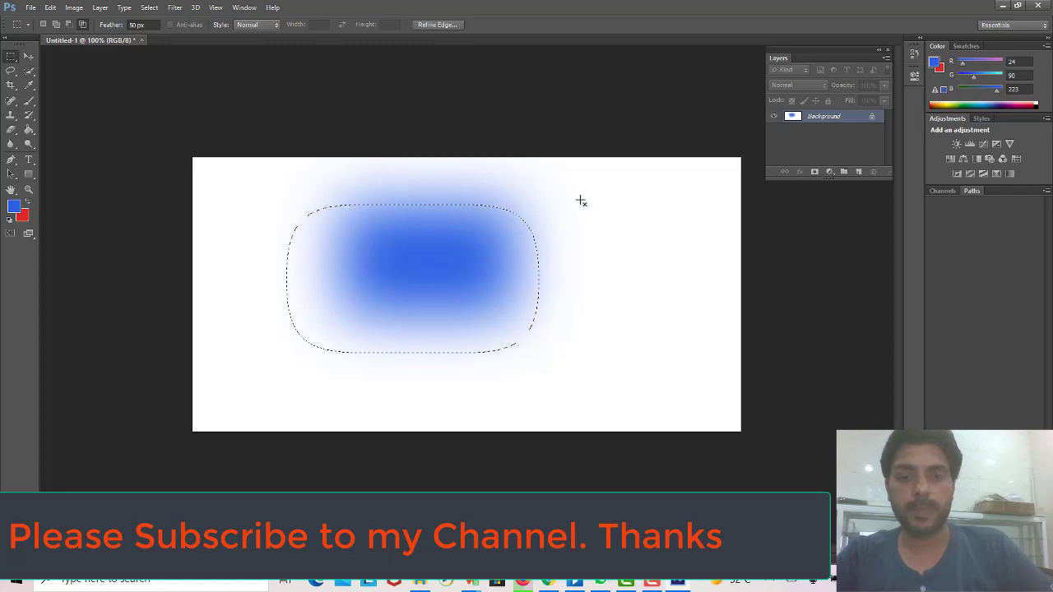
left_click_drag(581, 201, 696, 350)
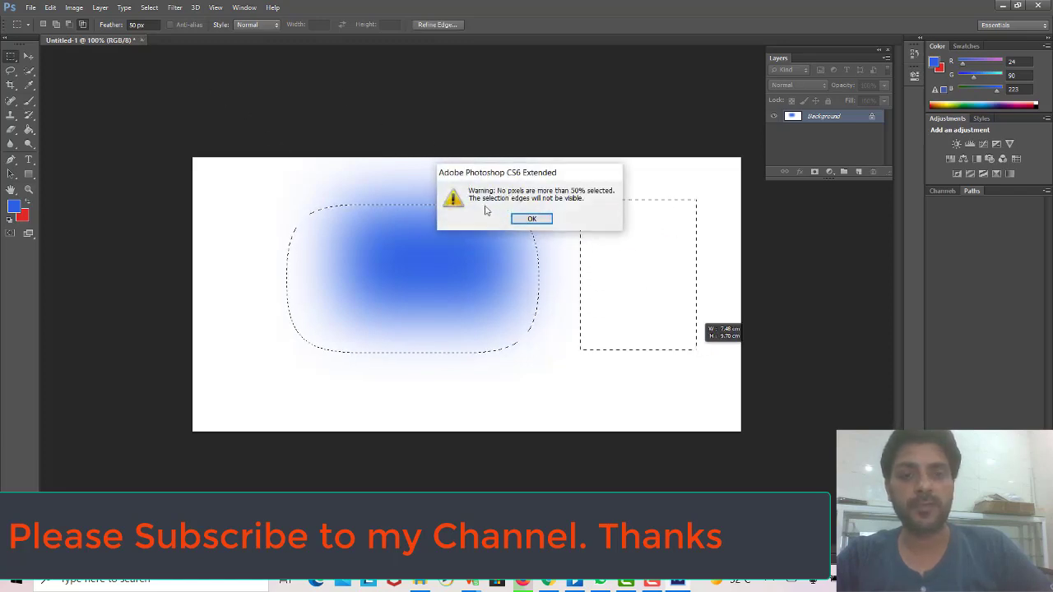
left_click(532, 218)
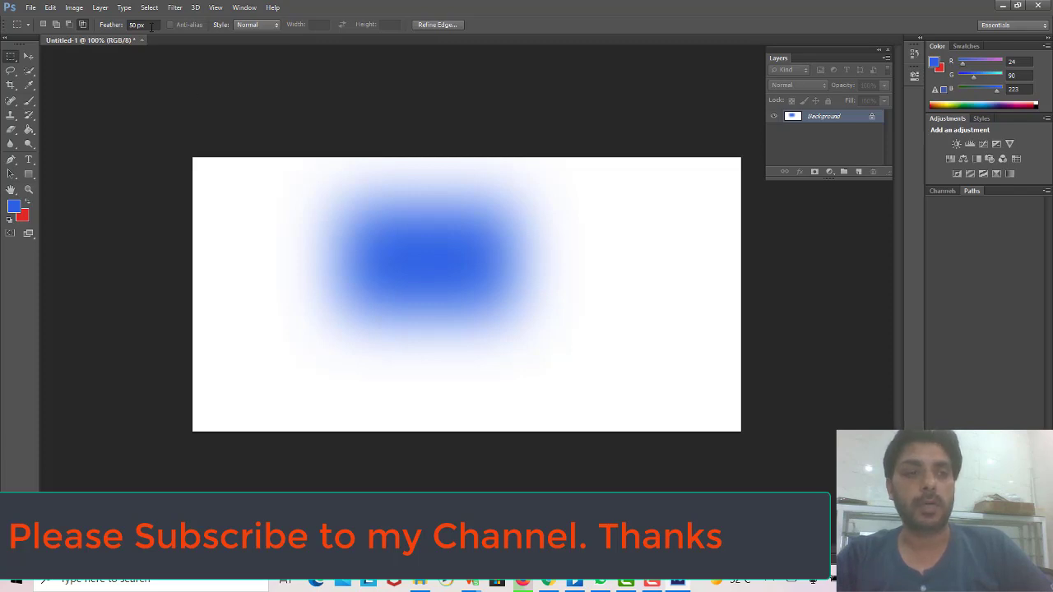
Reset the marquee Feather amount to 0 px.
left_click(152, 26)
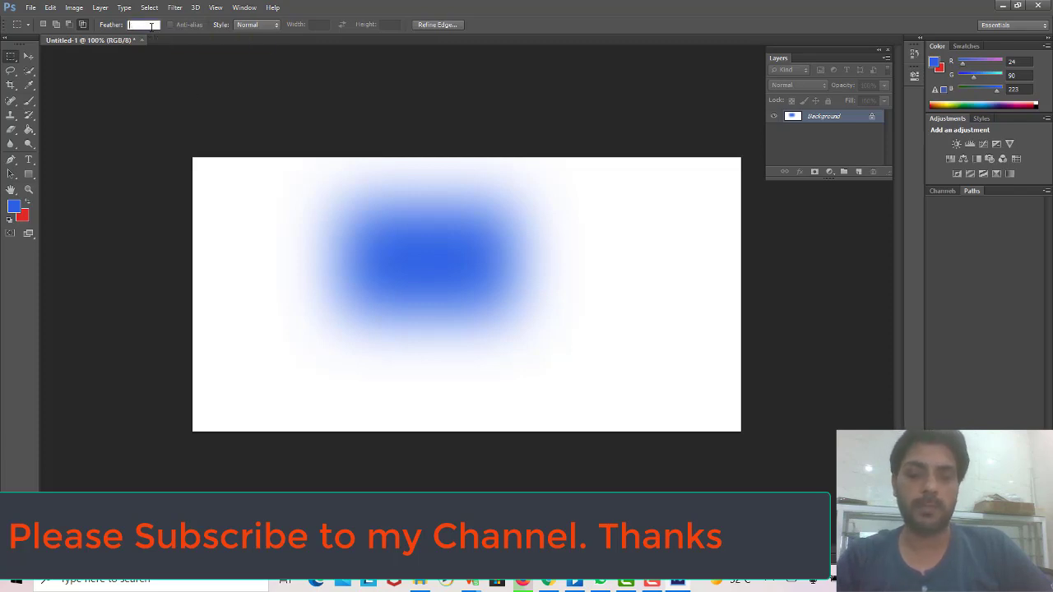
type("0")
key("Return")
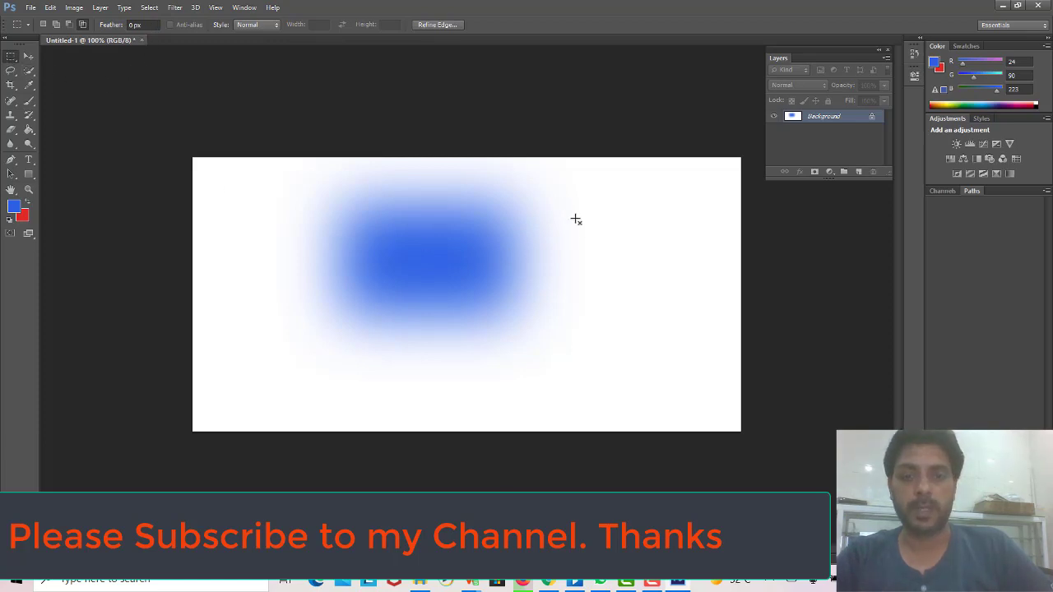
left_click_drag(562, 204, 678, 307)
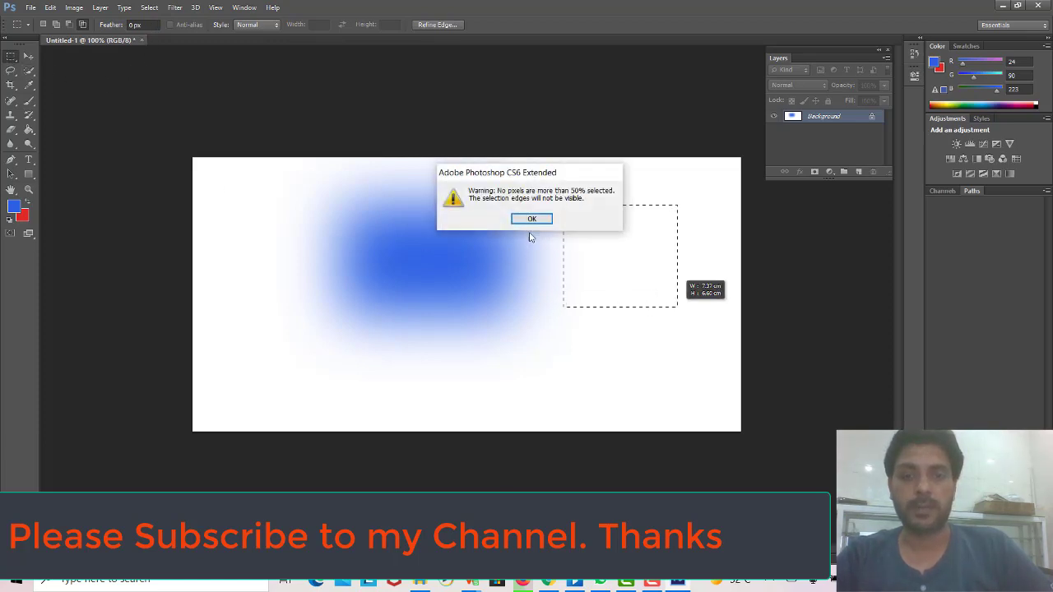
left_click(531, 219)
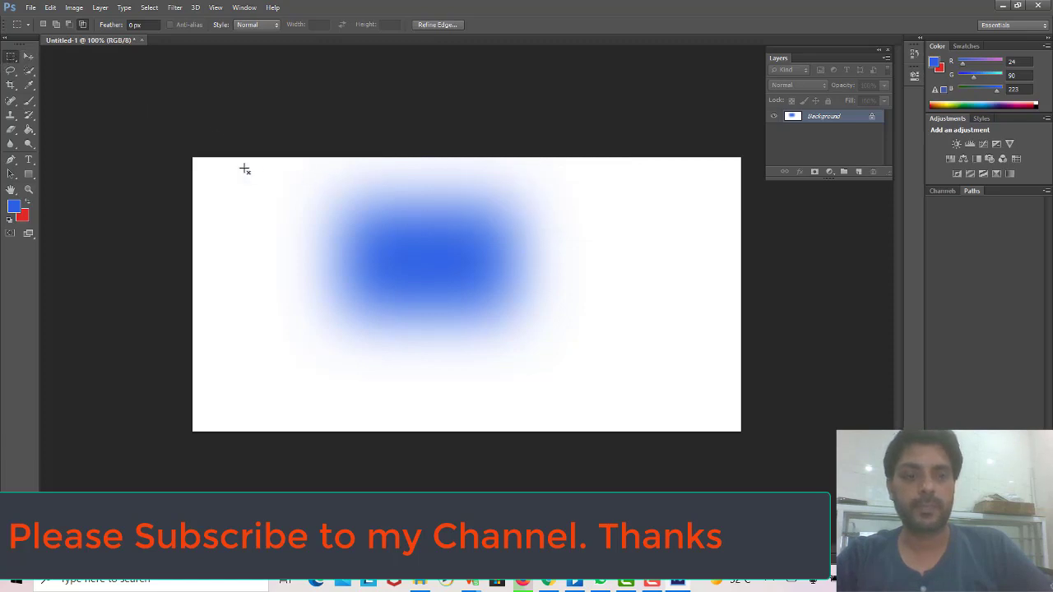
left_click_drag(241, 167, 616, 415)
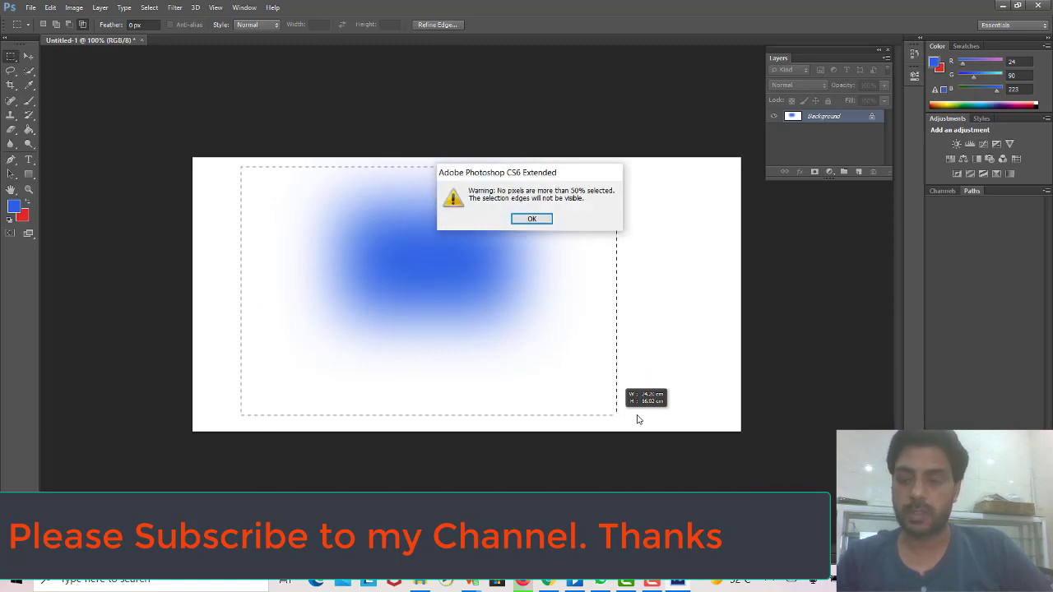
key("Return")
key("shift+F5")
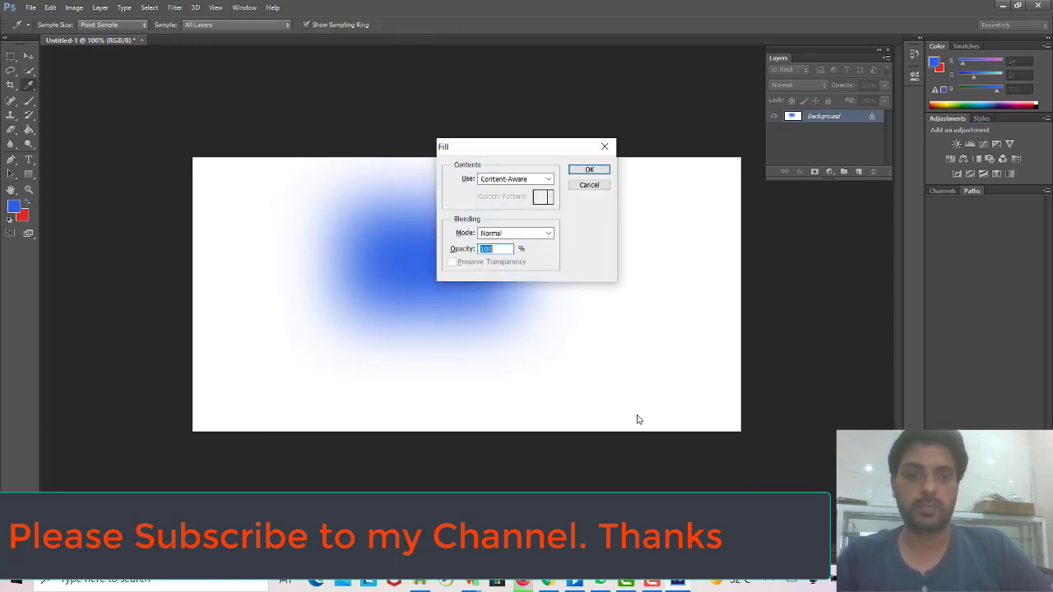
left_click(590, 170)
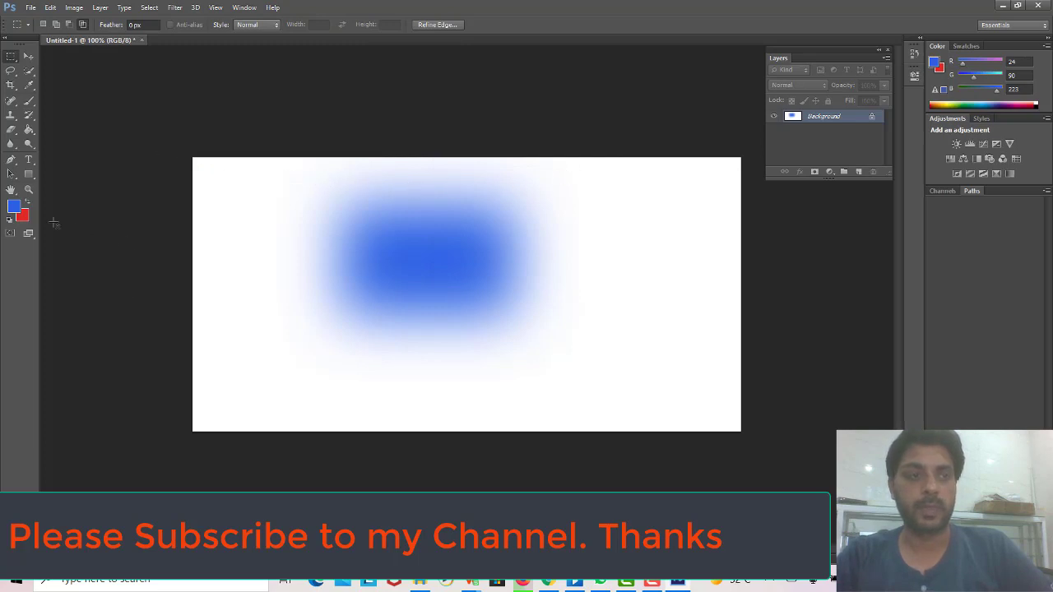
mouse_move(286, 188)
left_mouse_down()
mouse_move(459, 263)
mouse_move(547, 340)
left_mouse_up()
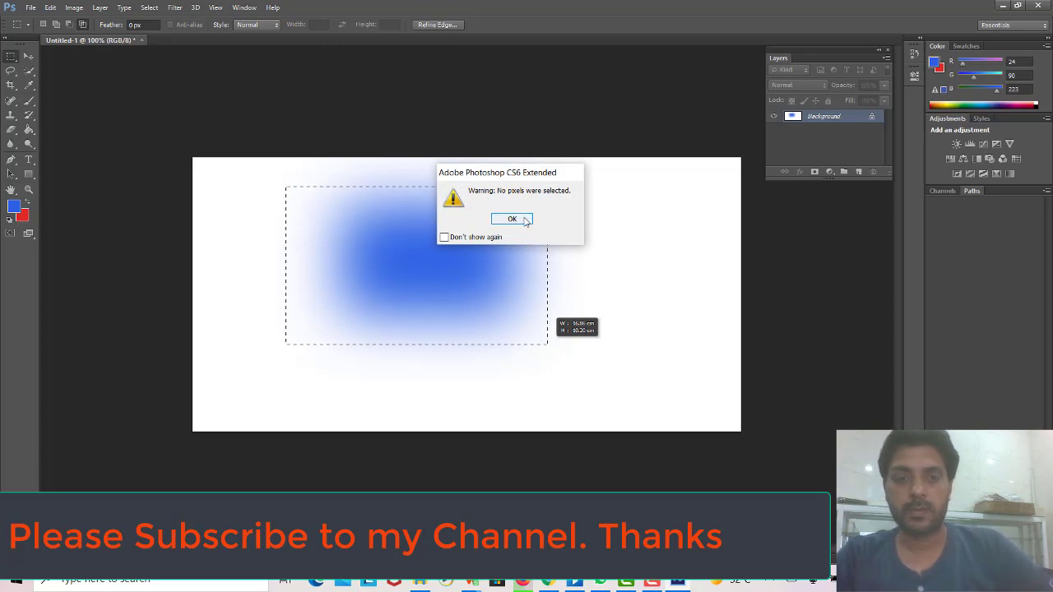
left_click(527, 220)
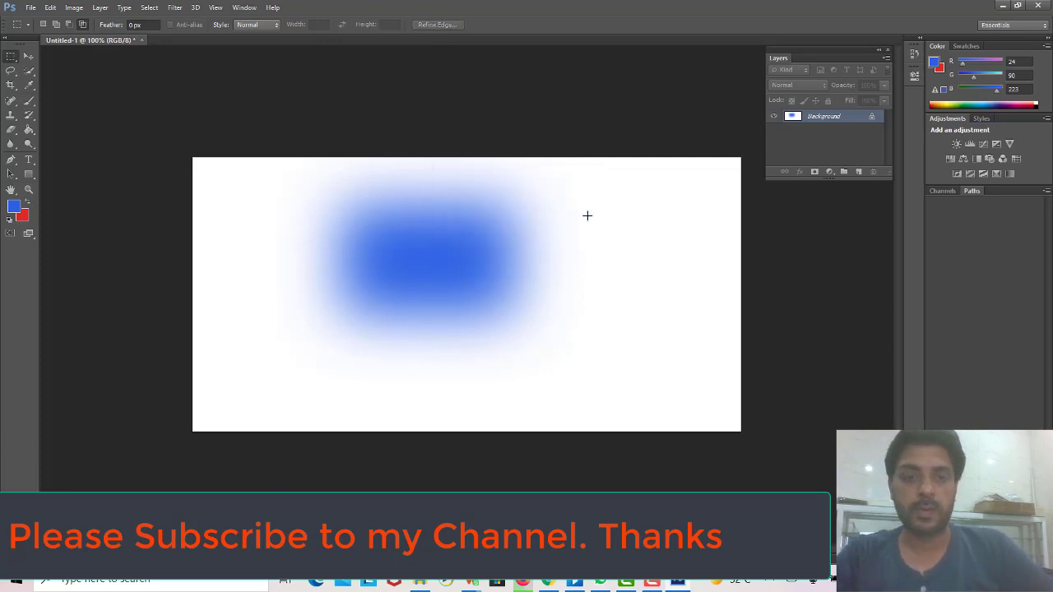
left_click(488, 174)
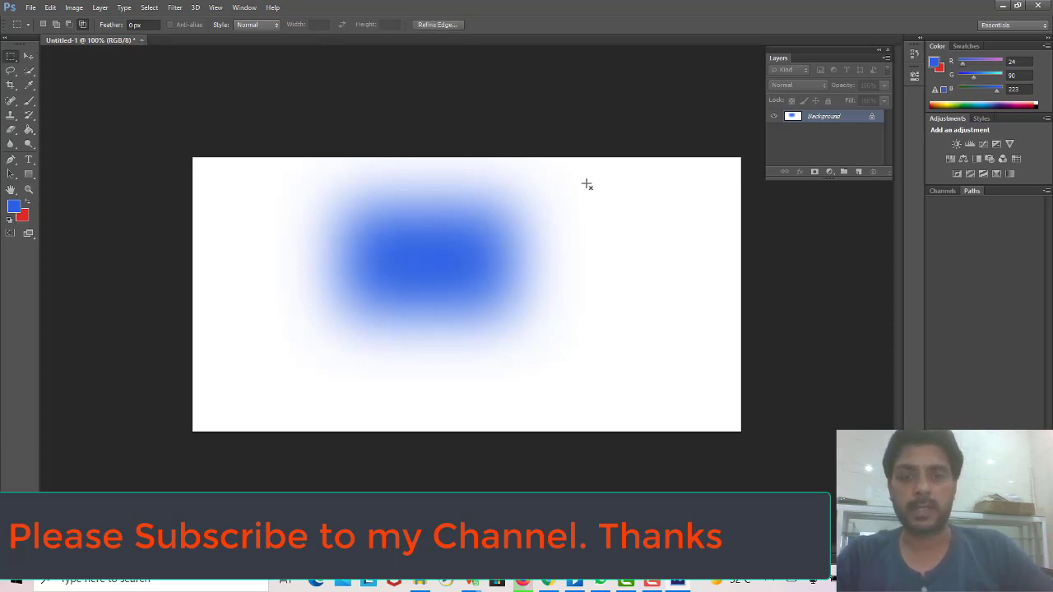
left_click_drag(586, 183, 679, 280)
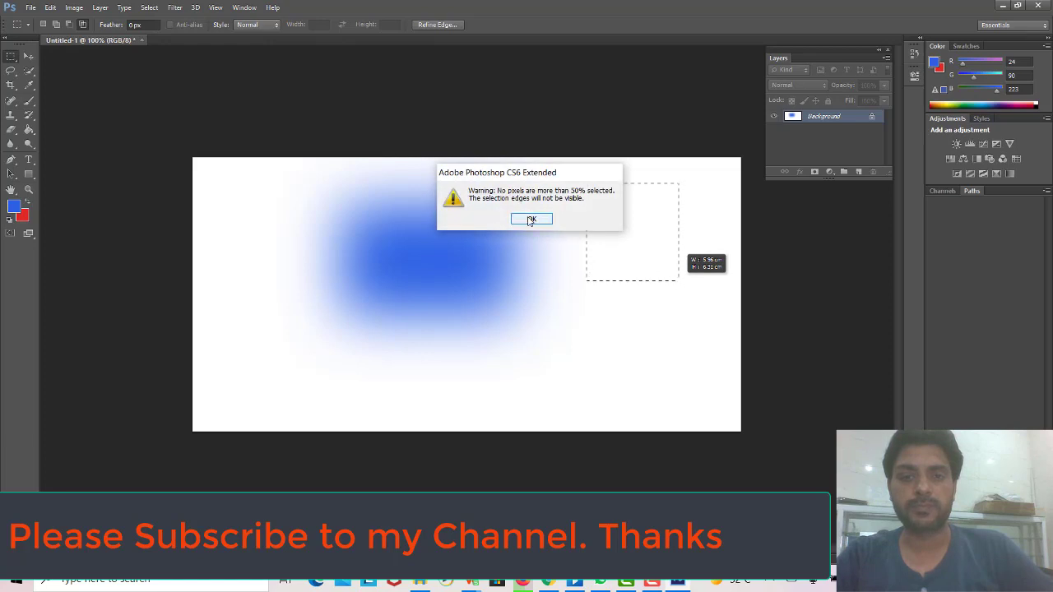
left_click(531, 219)
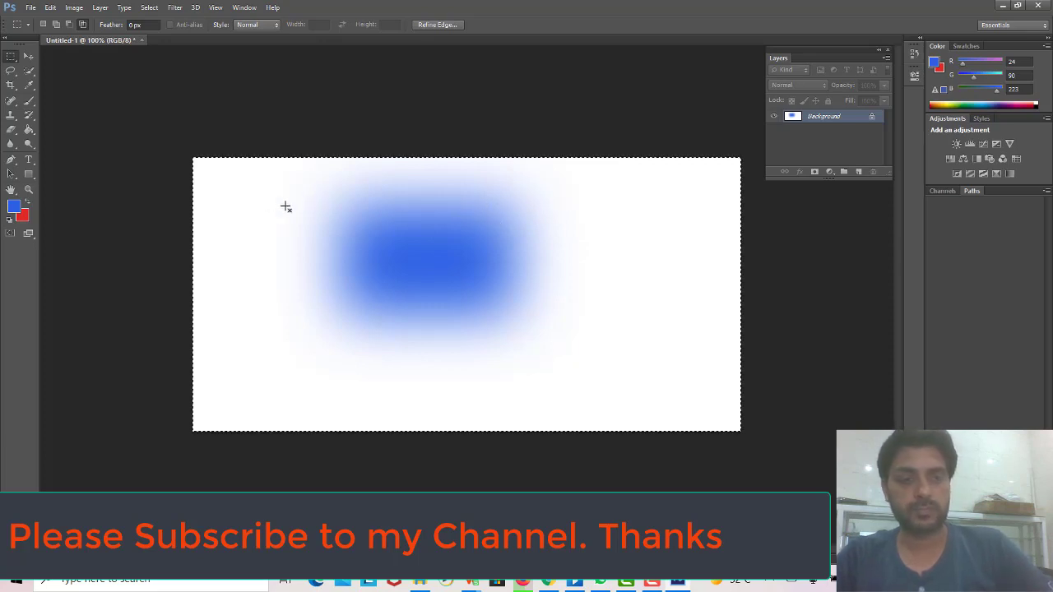
key("ctrl+a")
key("shift+F5")
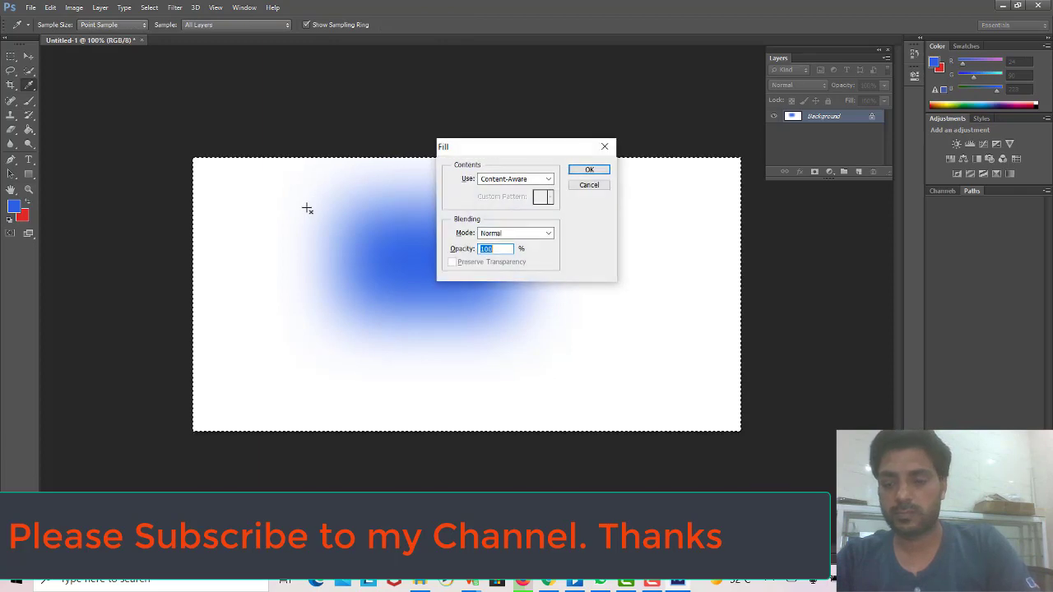
key("Return")
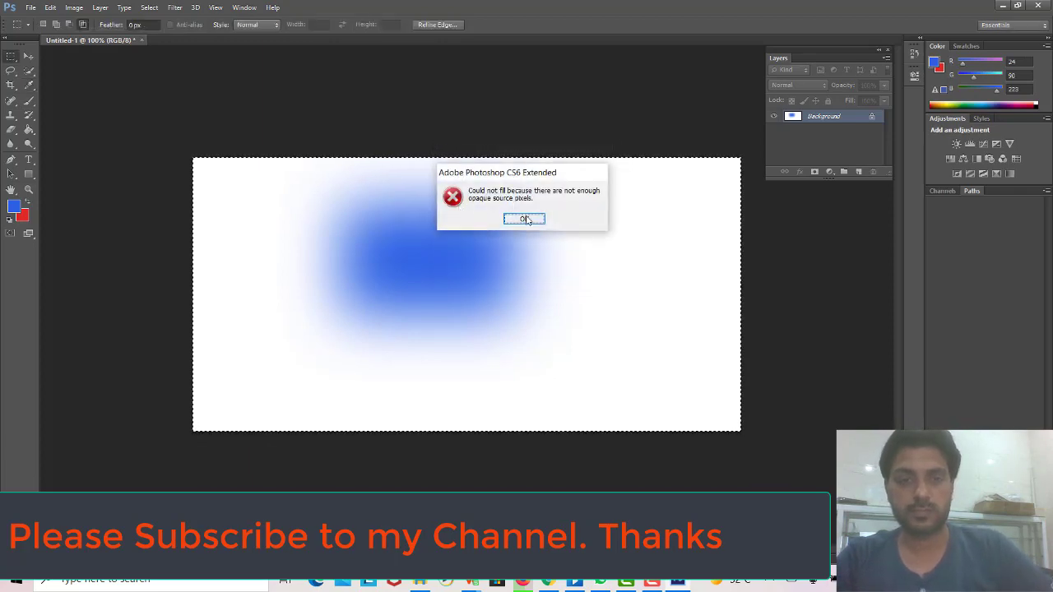
left_click(527, 220)
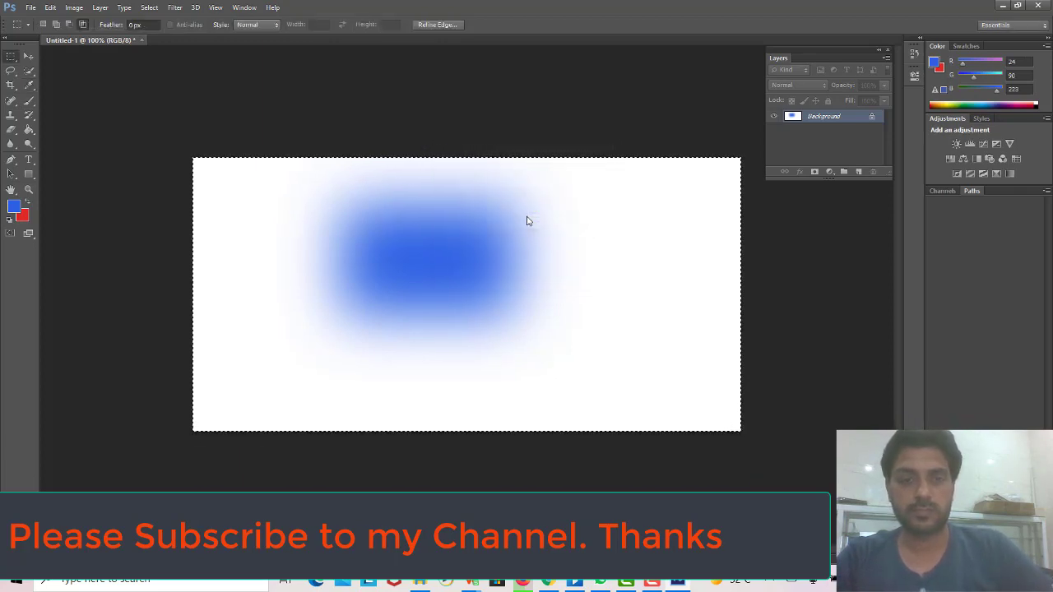
key("ctrl+d")
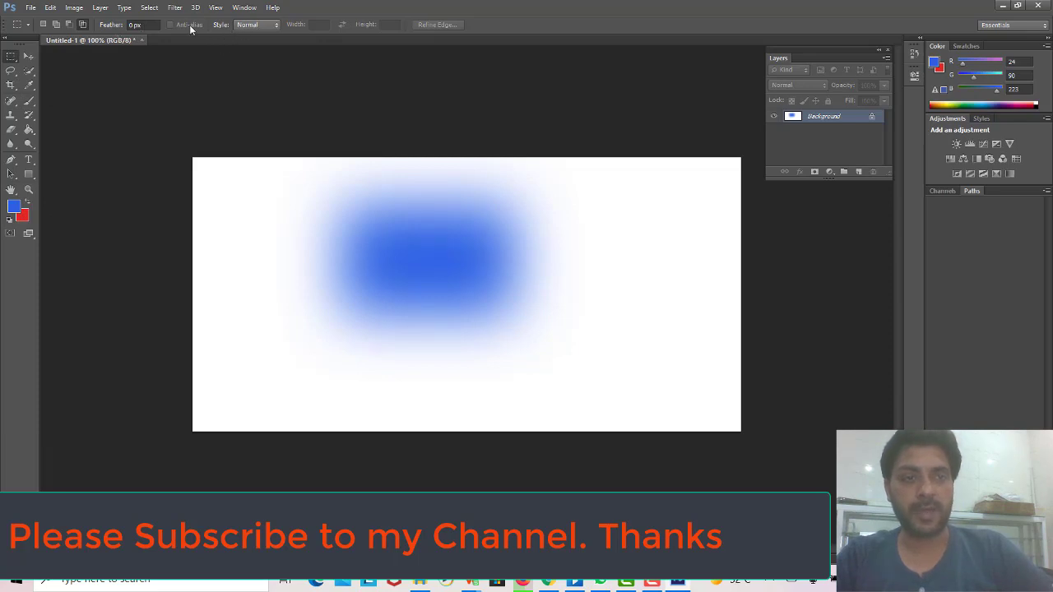
Select a rectangle around the blob, then switch Style to Fixed Ratio and test marquees.
left_click(276, 26)
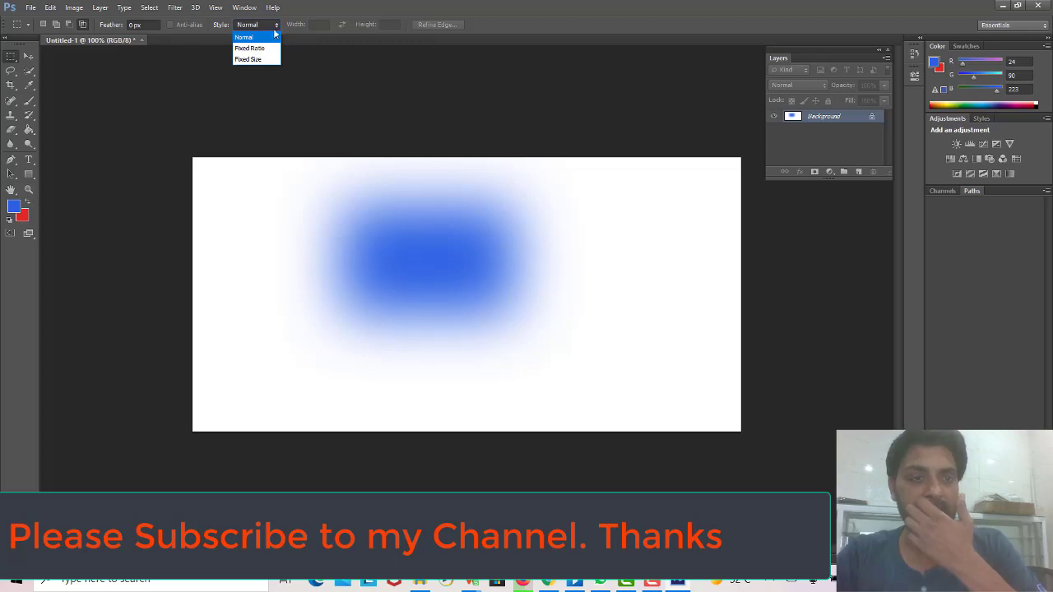
left_click(256, 38)
left_click_drag(307, 220, 572, 349)
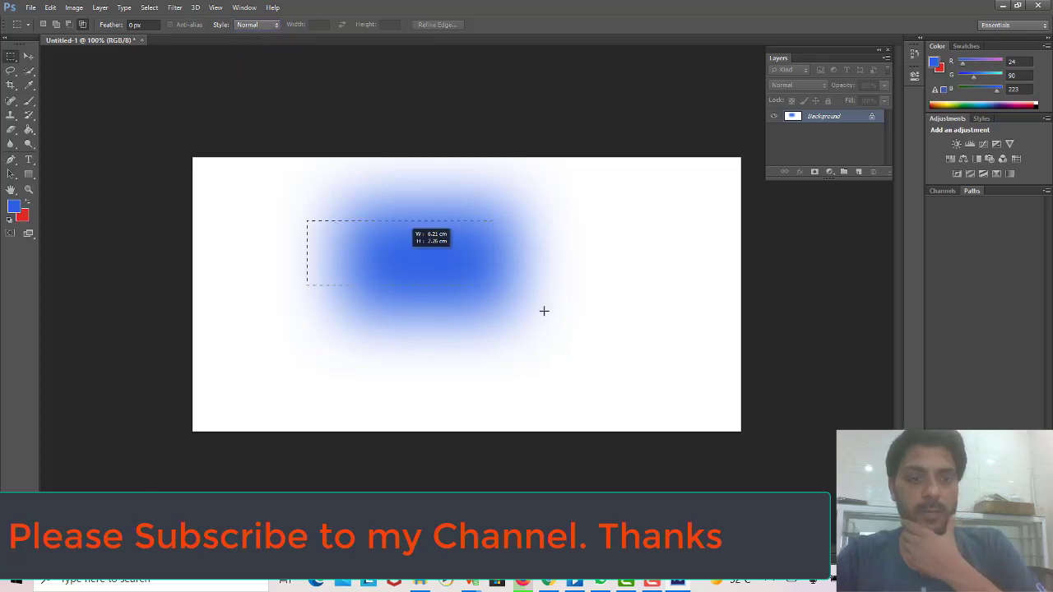
left_click(257, 24)
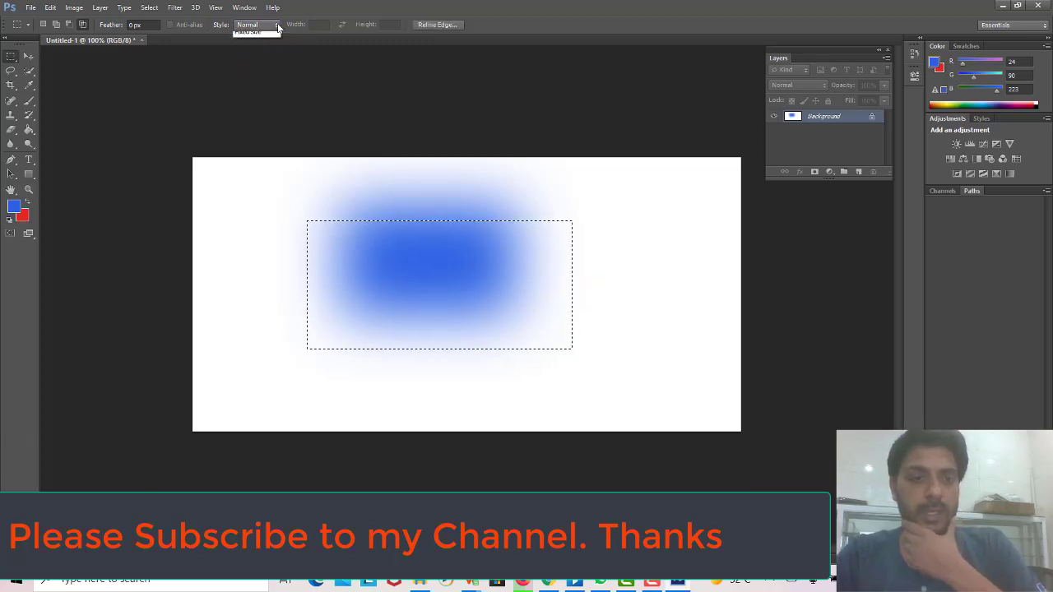
left_click(268, 45)
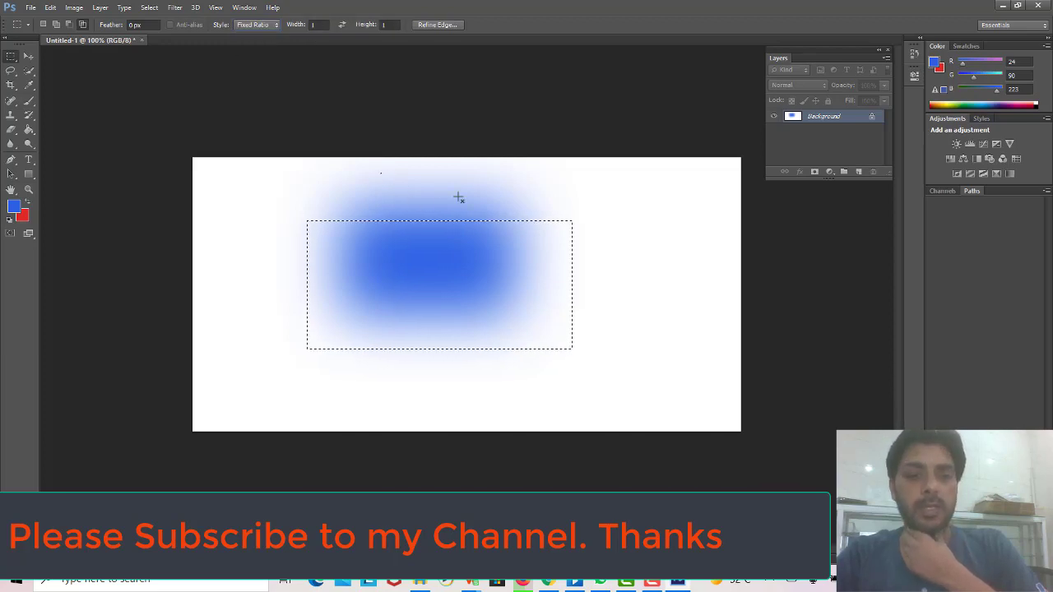
left_click_drag(459, 198, 594, 228)
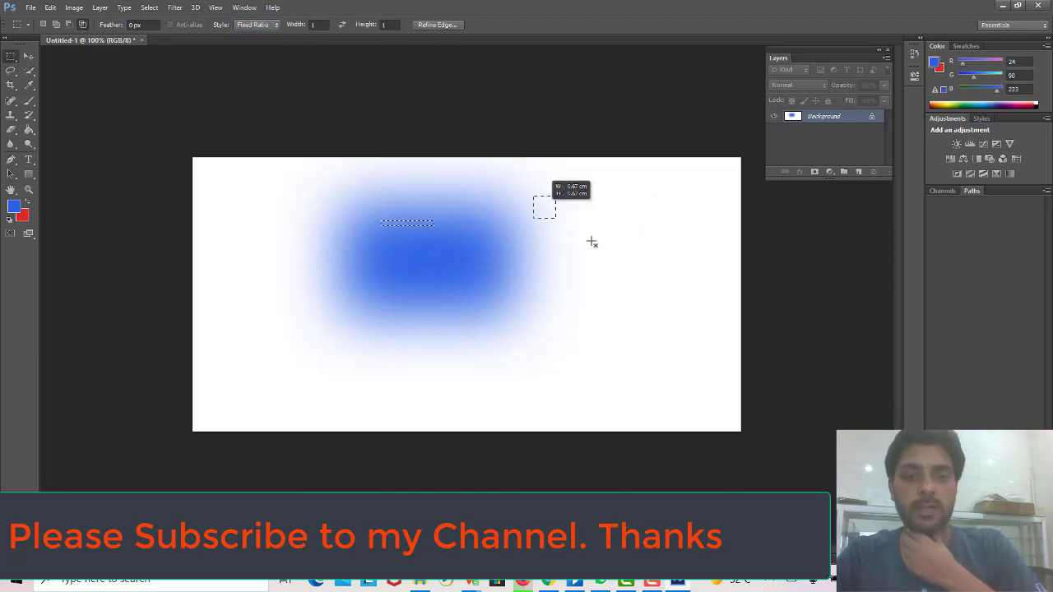
left_click_drag(531, 192, 700, 305)
left_click(504, 217)
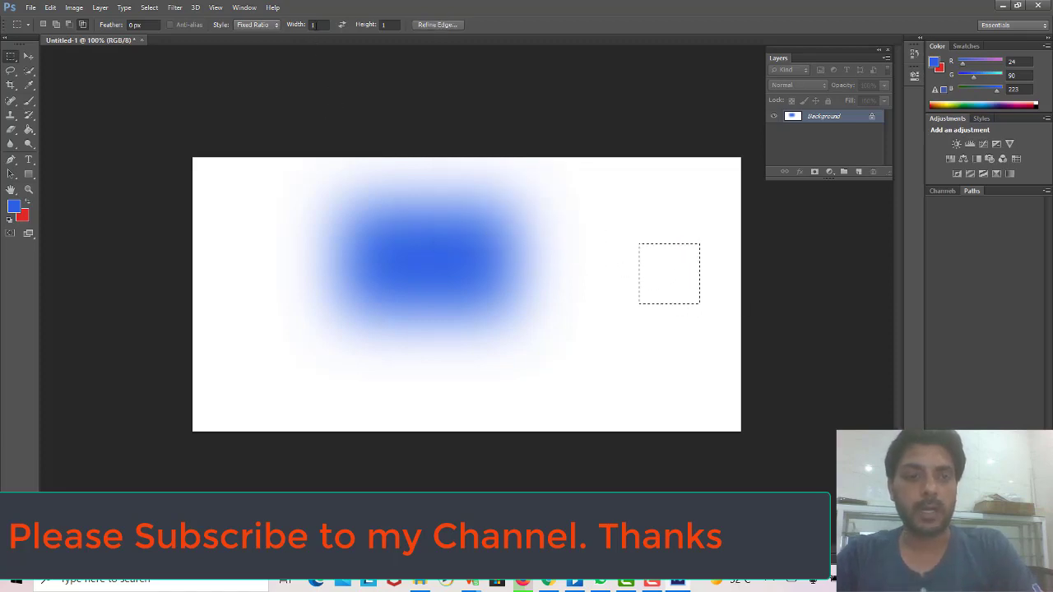
Set the Fixed Ratio width to 2 and draw 2:1 test selections, dismissing warnings.
left_click(319, 25)
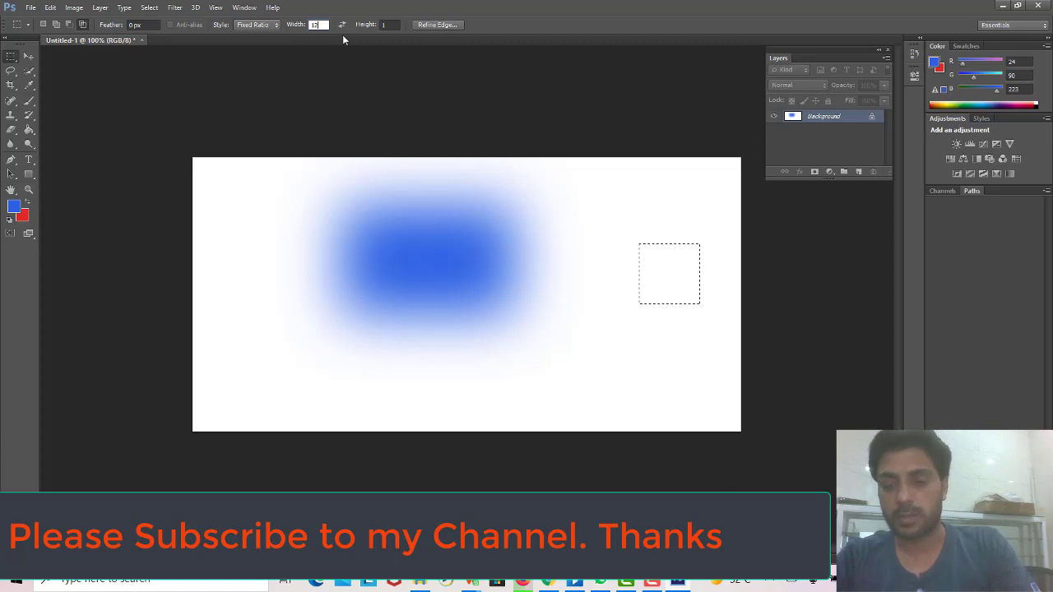
type("2")
key("Return")
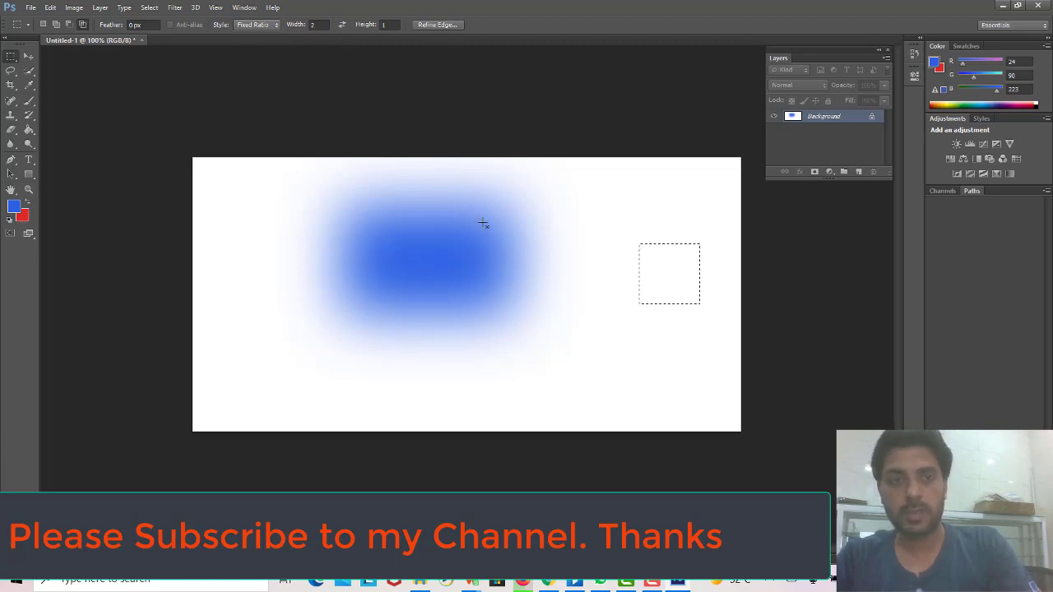
left_click_drag(272, 252, 440, 306)
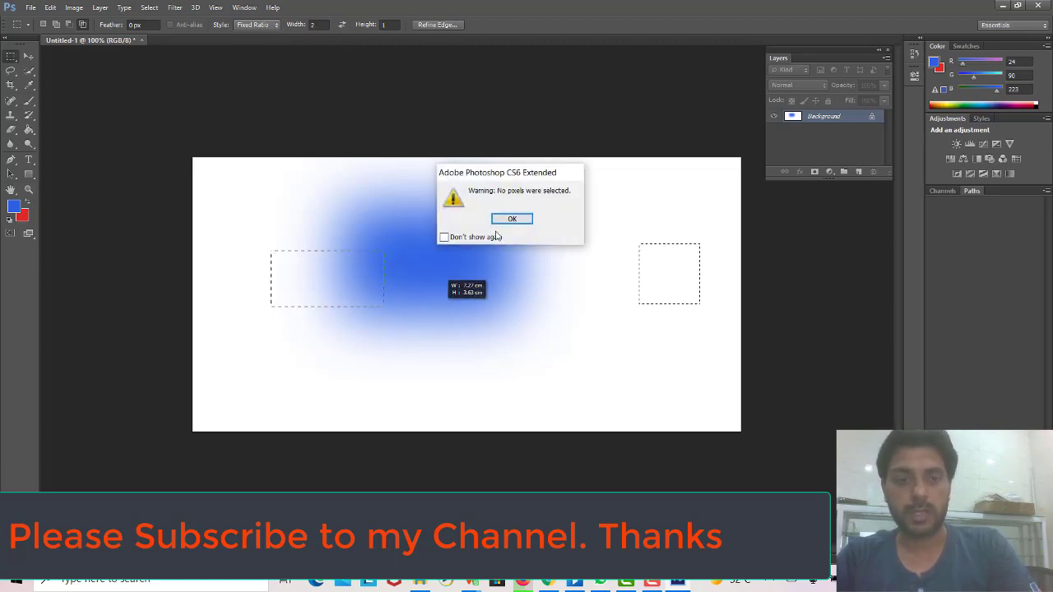
left_click(511, 220)
left_click_drag(614, 217, 665, 243)
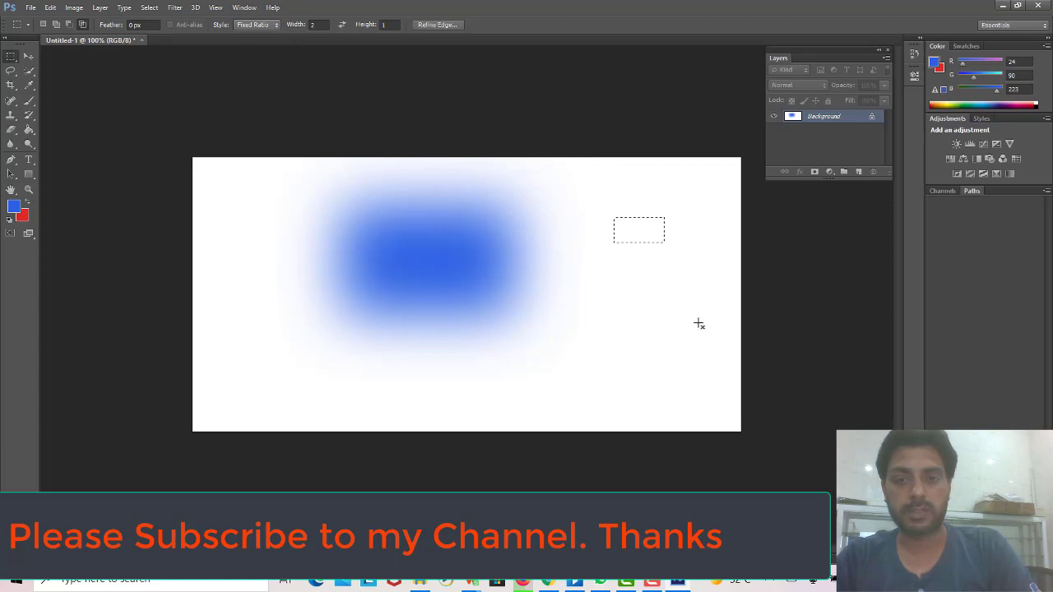
left_click_drag(701, 356, 720, 347)
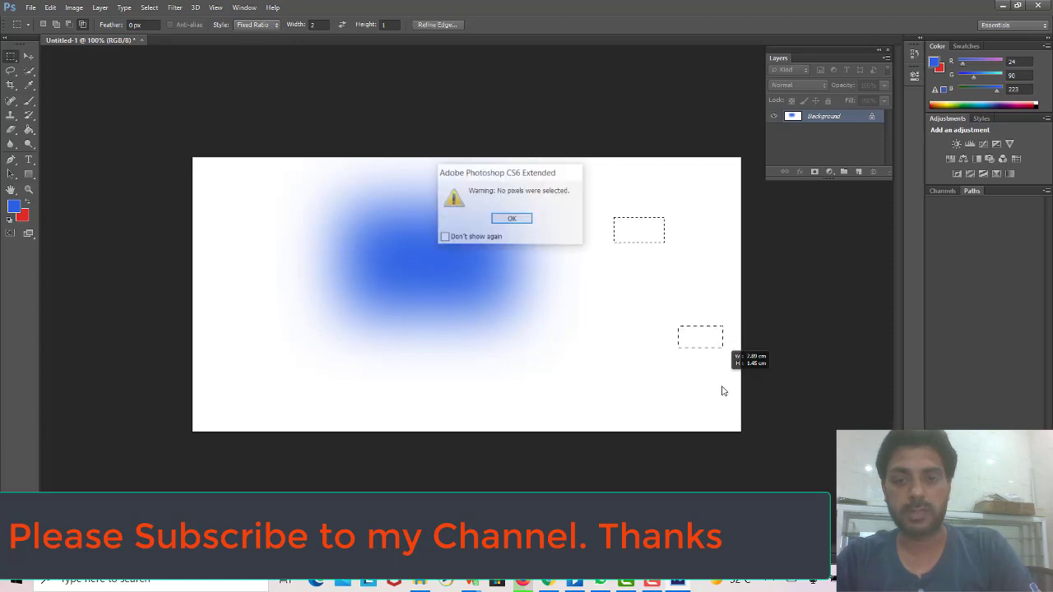
left_click(513, 218)
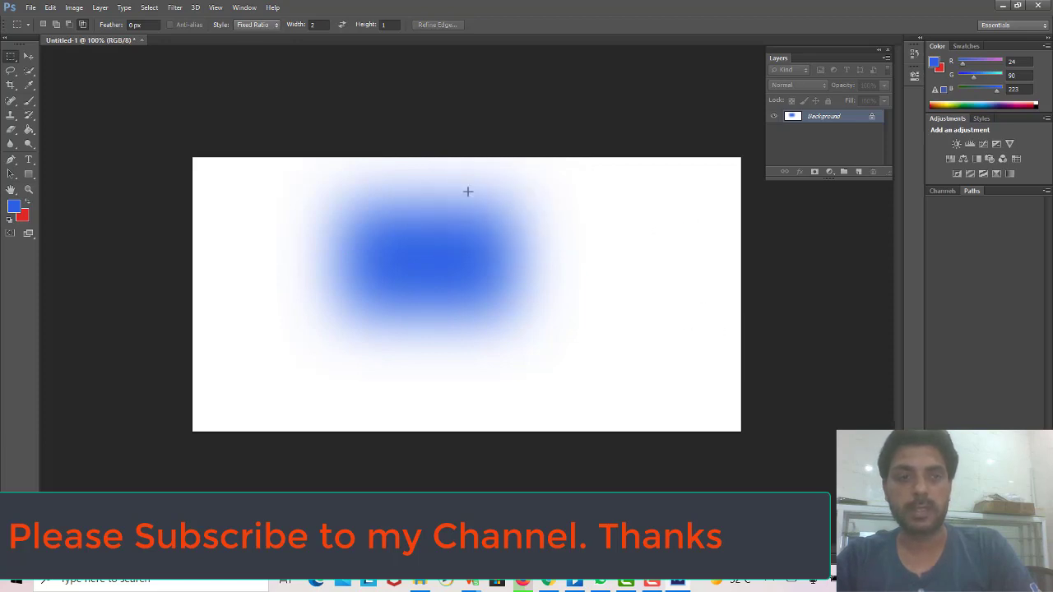
Place 64 px Fixed Size selections, then set the marquee Style back to Normal.
left_click(275, 25)
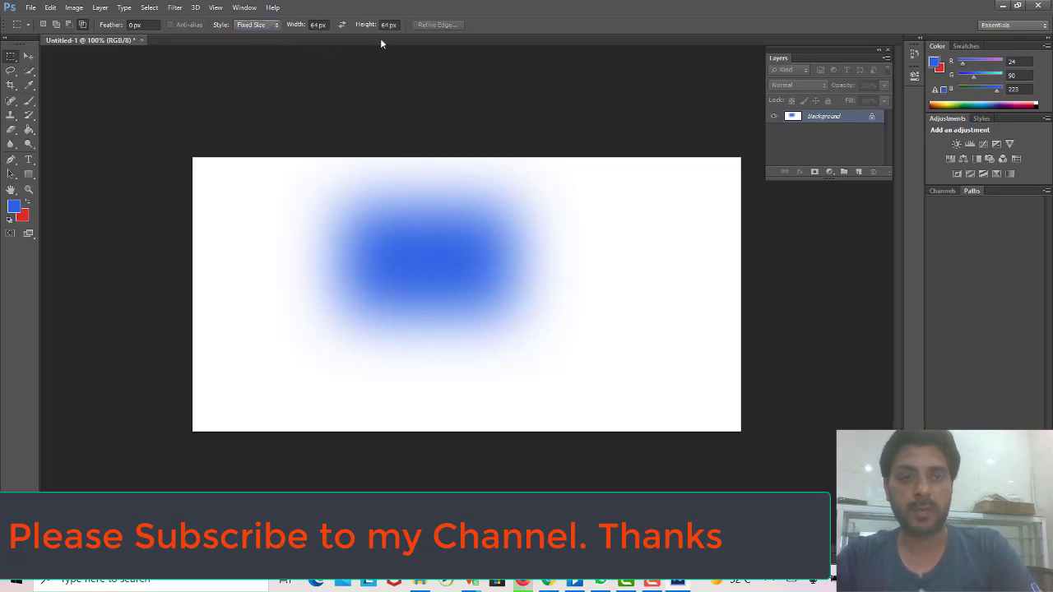
left_click(679, 295)
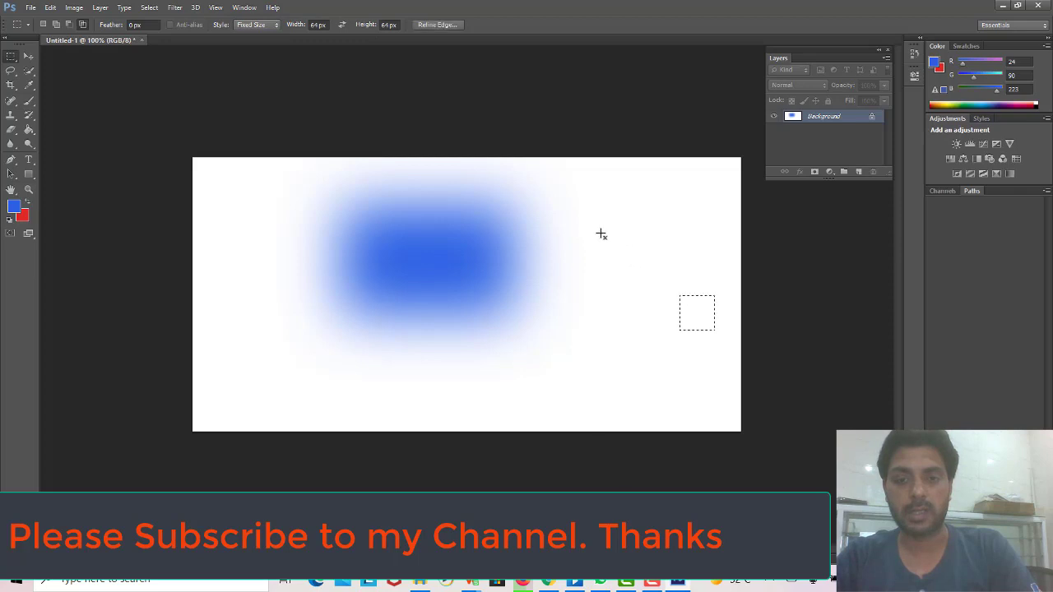
left_click(641, 259, "shift")
left_click(514, 220)
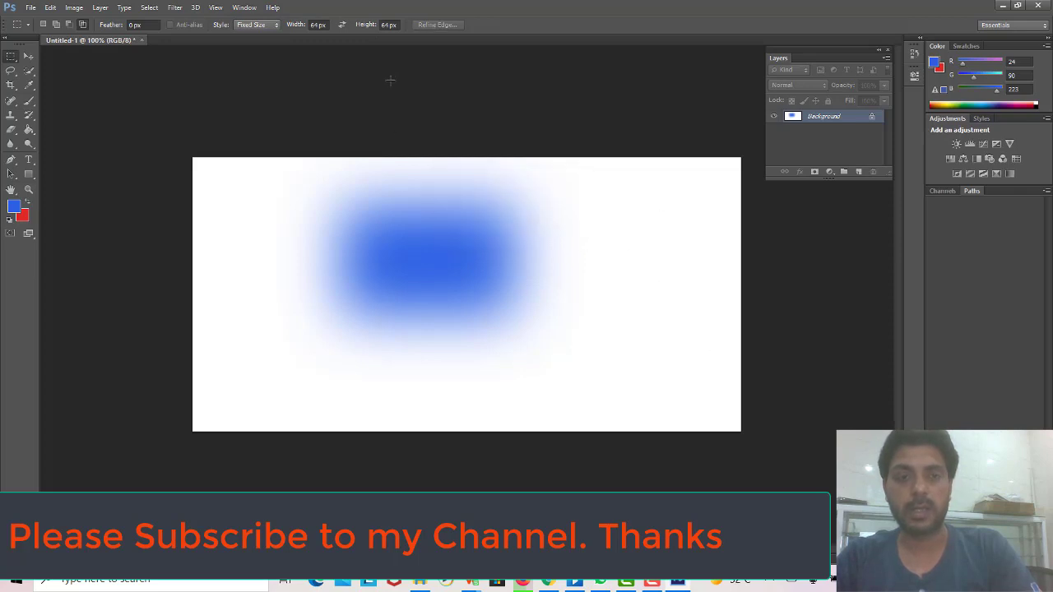
left_click(256, 25)
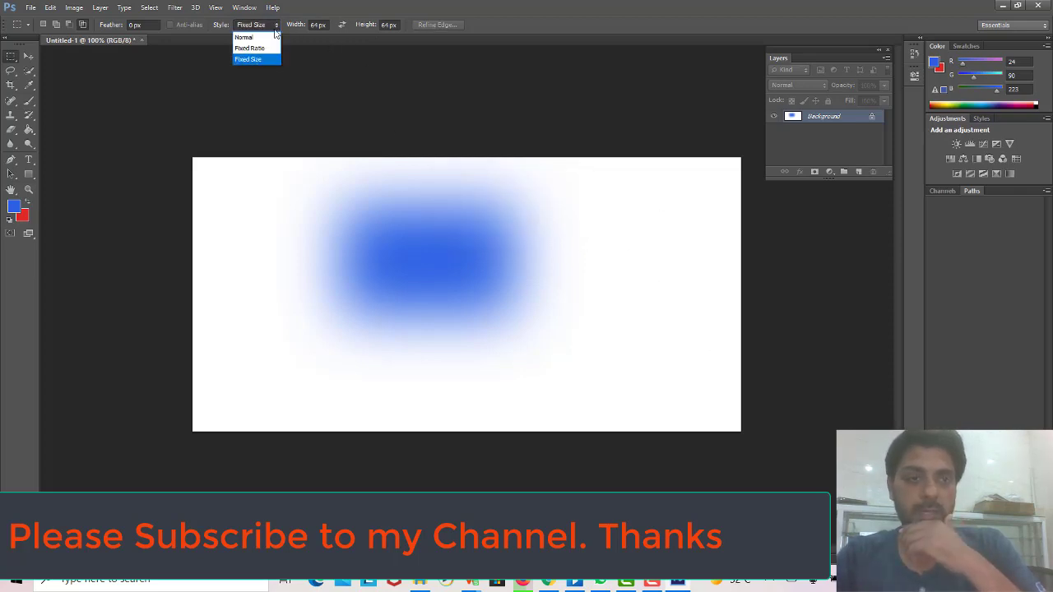
left_click(250, 35)
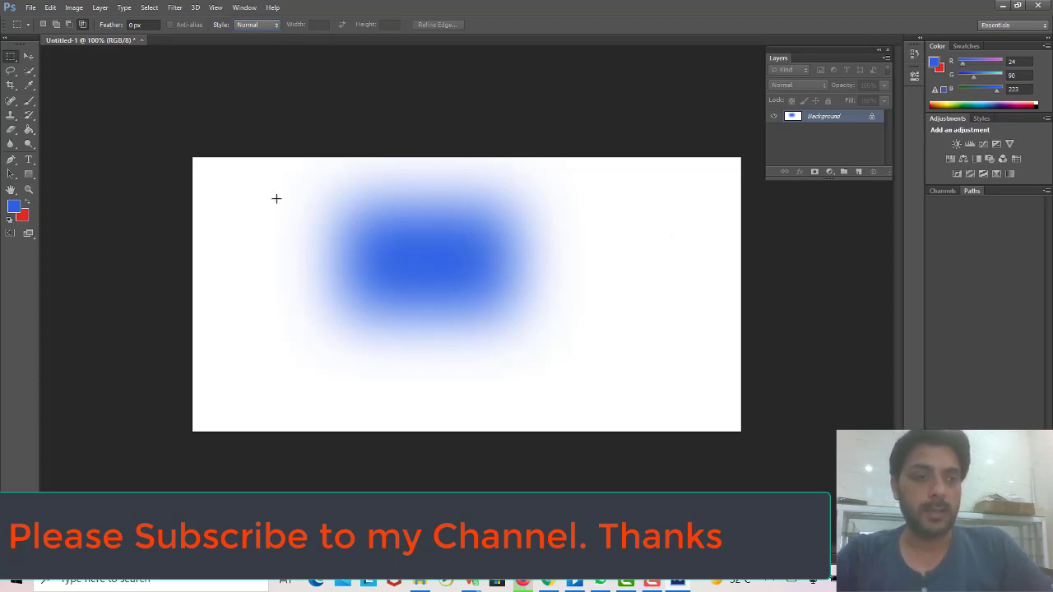
Create an empty Layer 1 above Background, then select all with Ctrl+A and deselect.
right_click(461, 213)
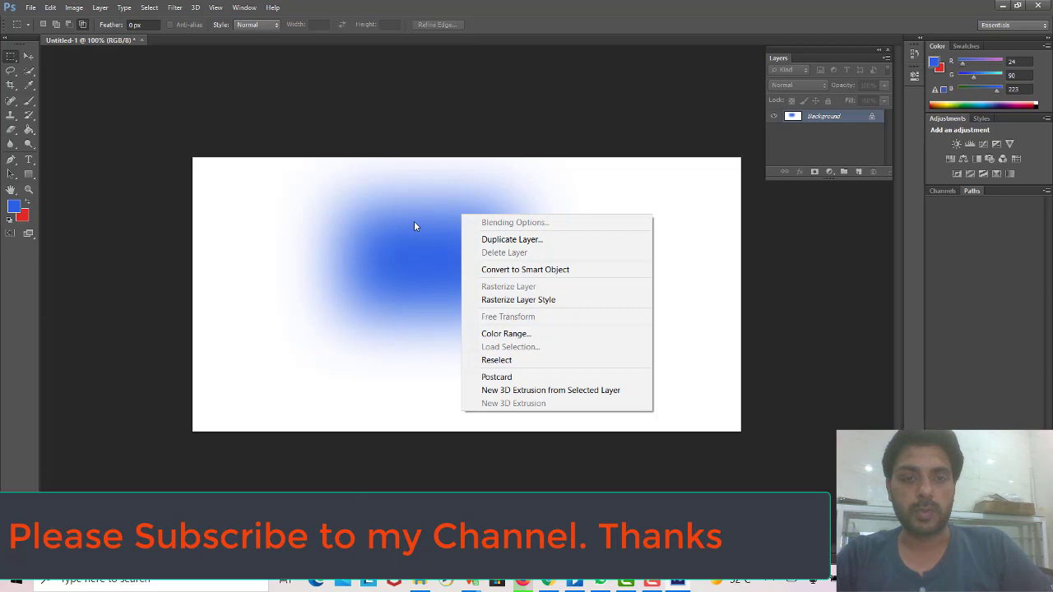
right_click(414, 220)
left_click(378, 220)
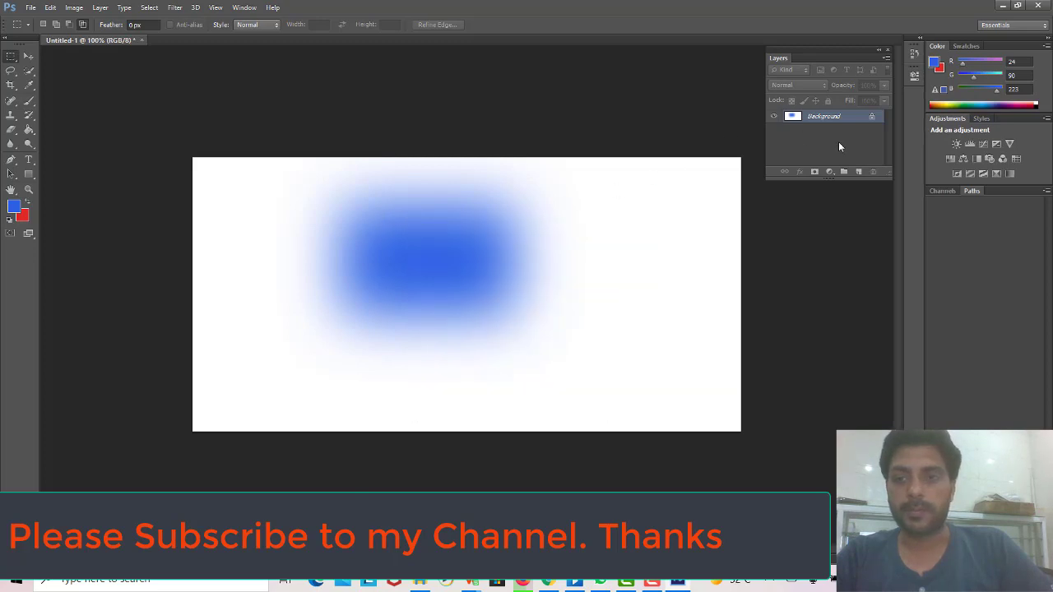
left_click(859, 171)
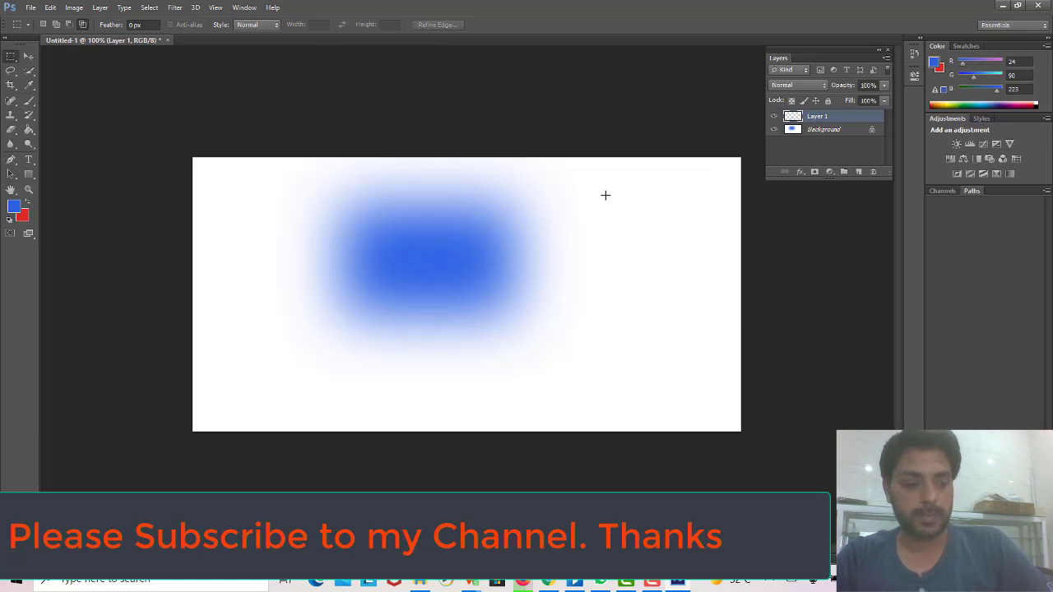
key("ctrl+a")
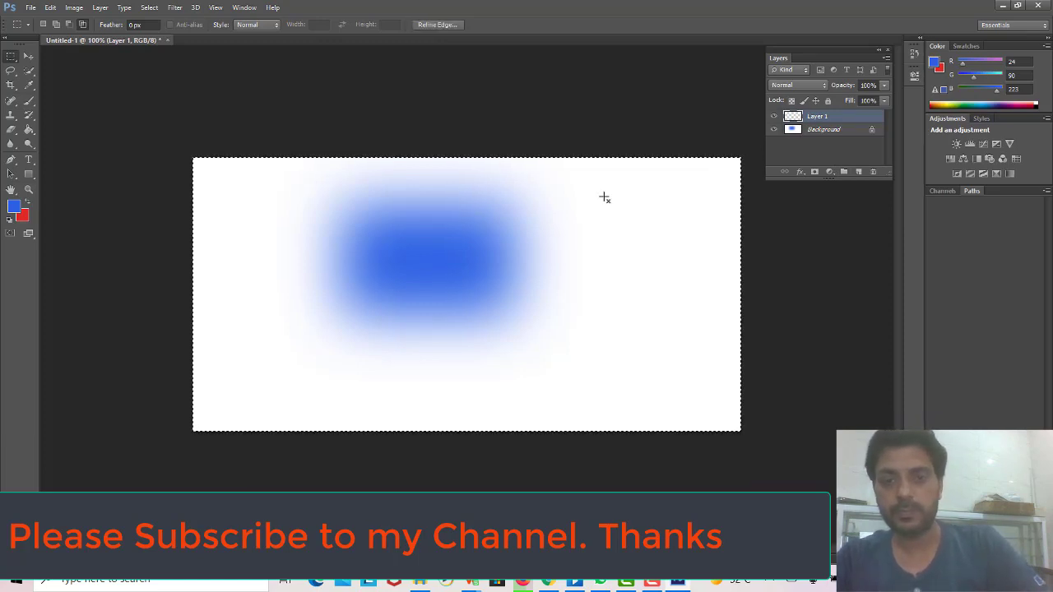
key("Return")
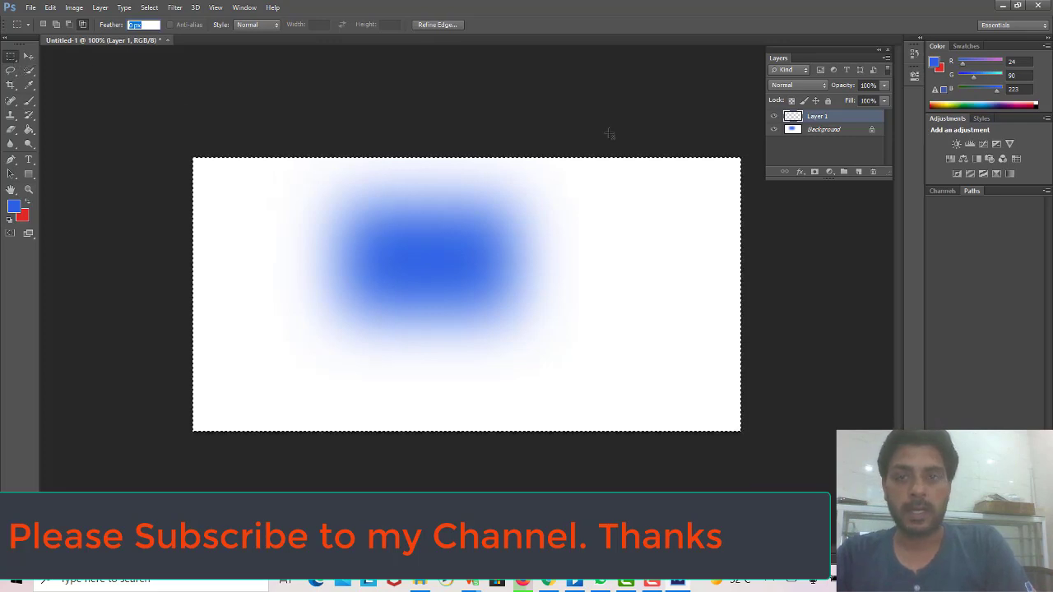
key("ctrl+d")
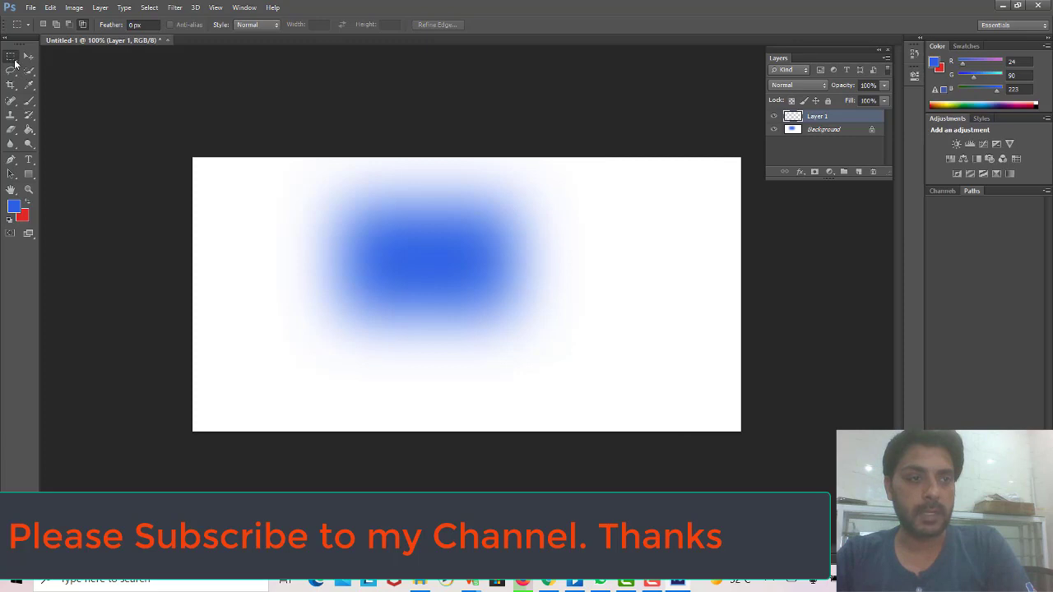
Switch to the Elliptical Marquee Tool and draw an oval selection over the blue blob.
right_click(15, 61)
left_click(45, 69)
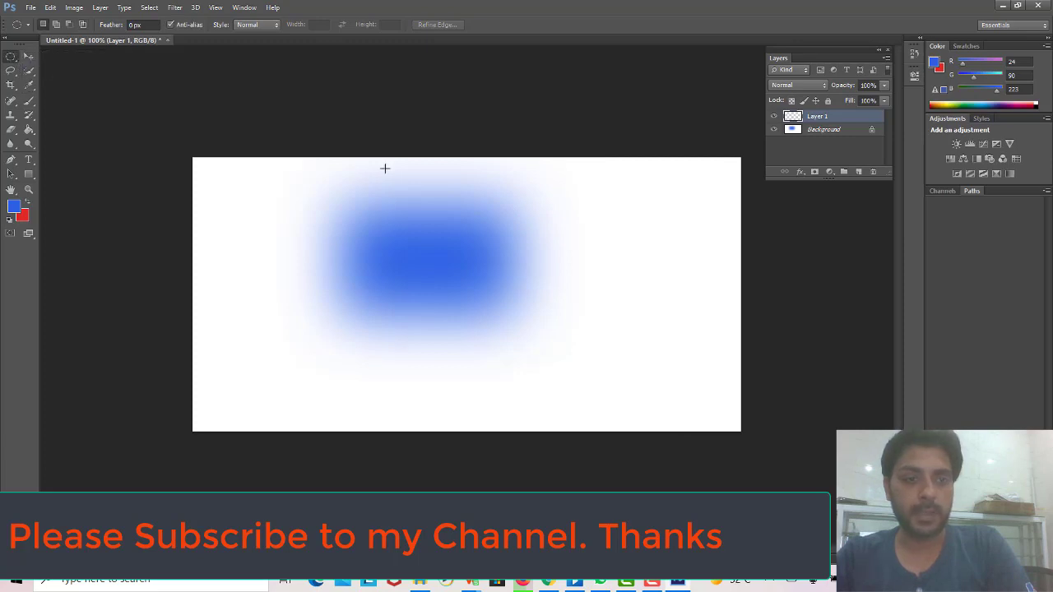
mouse_move(360, 182)
left_mouse_down()
mouse_move(546, 336)
mouse_move(559, 362)
left_mouse_up()
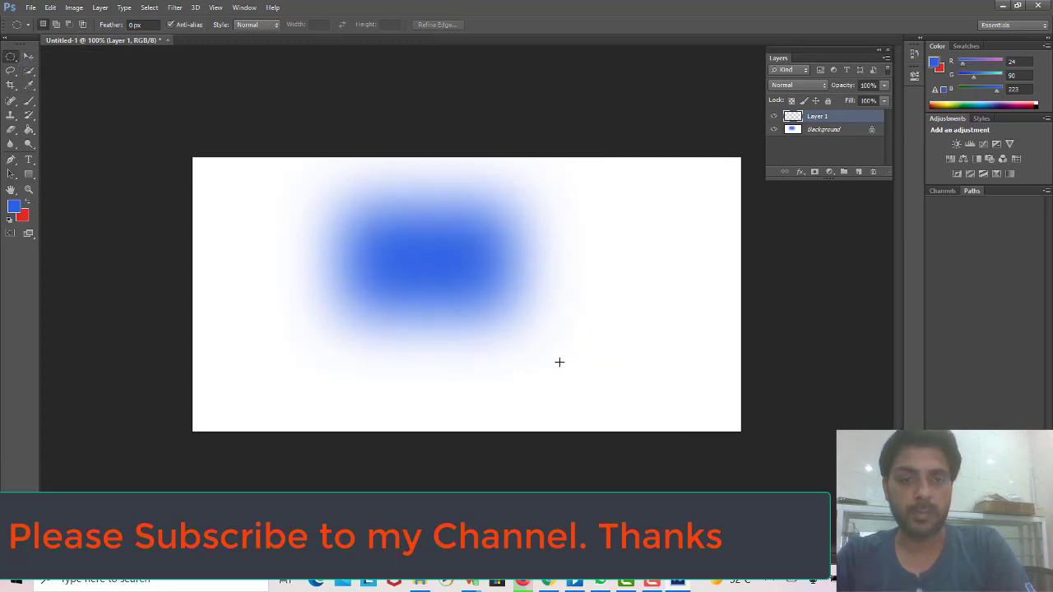
left_click(600, 229)
Try several small oval selections, ending with one near the canvas's top-left corner.
left_click_drag(597, 195, 687, 306)
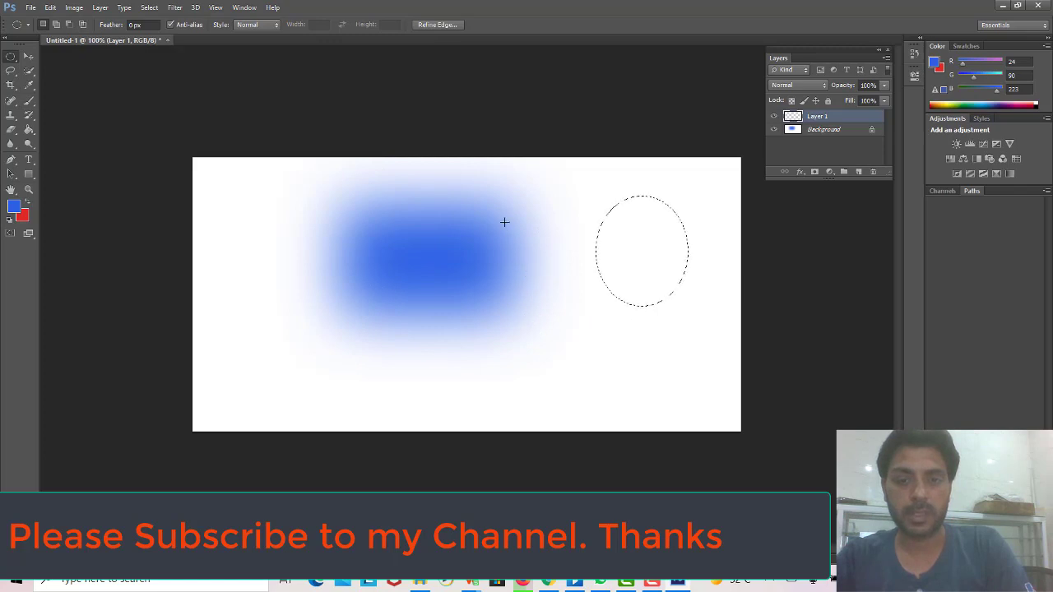
left_click_drag(502, 222, 667, 222)
left_click_drag(572, 285, 684, 381)
left_click(256, 200)
left_click_drag(306, 217, 209, 177)
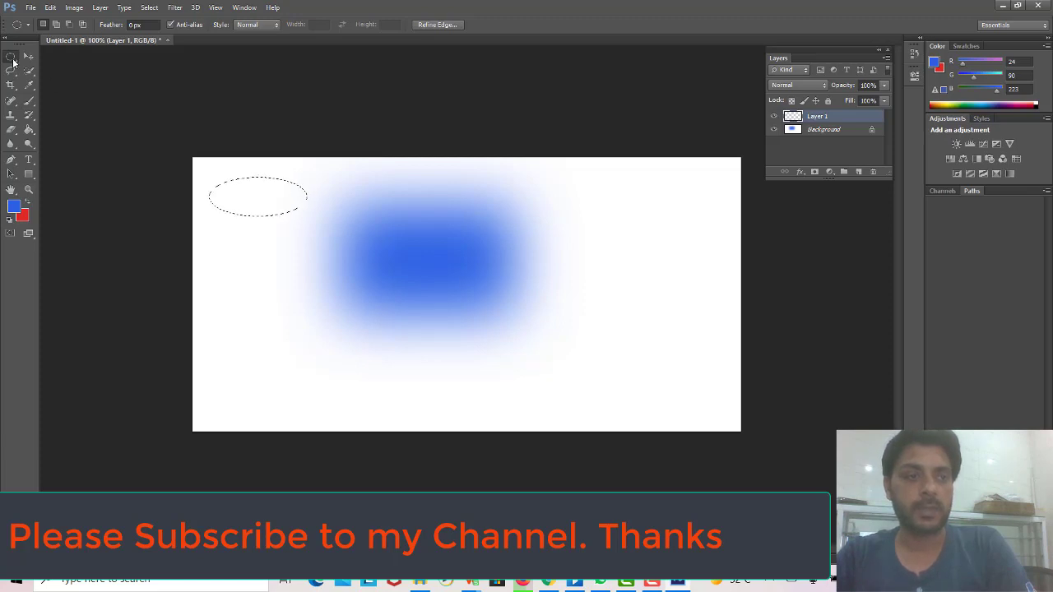
right_click(14, 63)
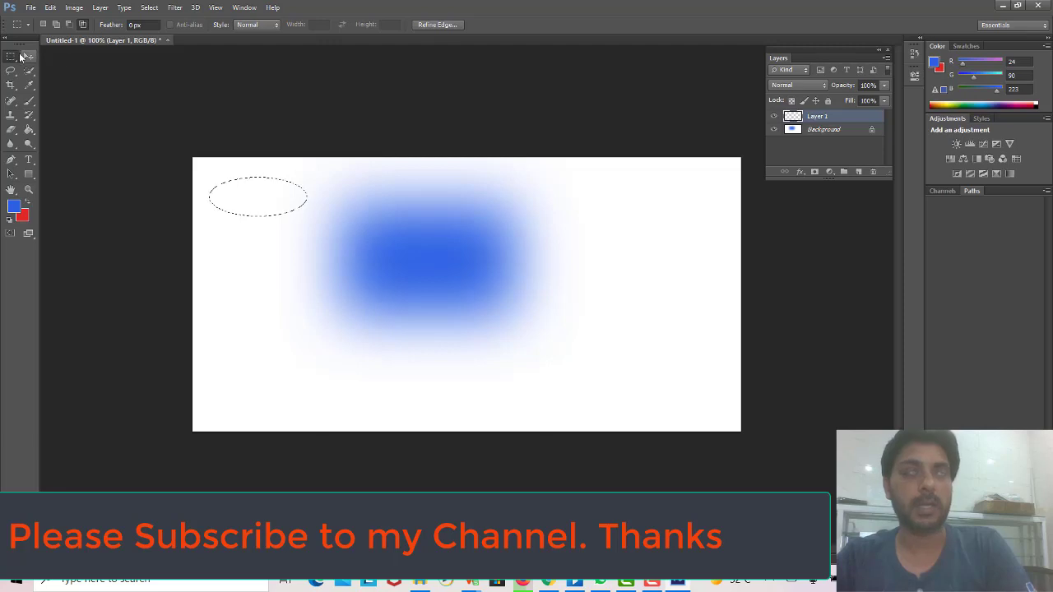
Return to rectangular selections, reset colours to black and white, and check both colour pickers.
left_click(423, 257)
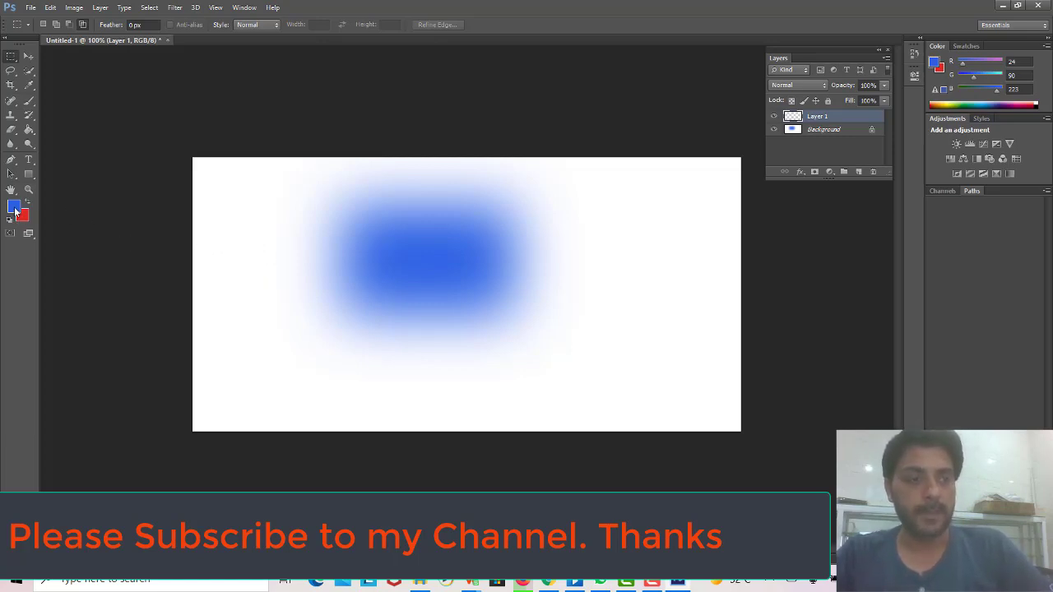
left_click(15, 209)
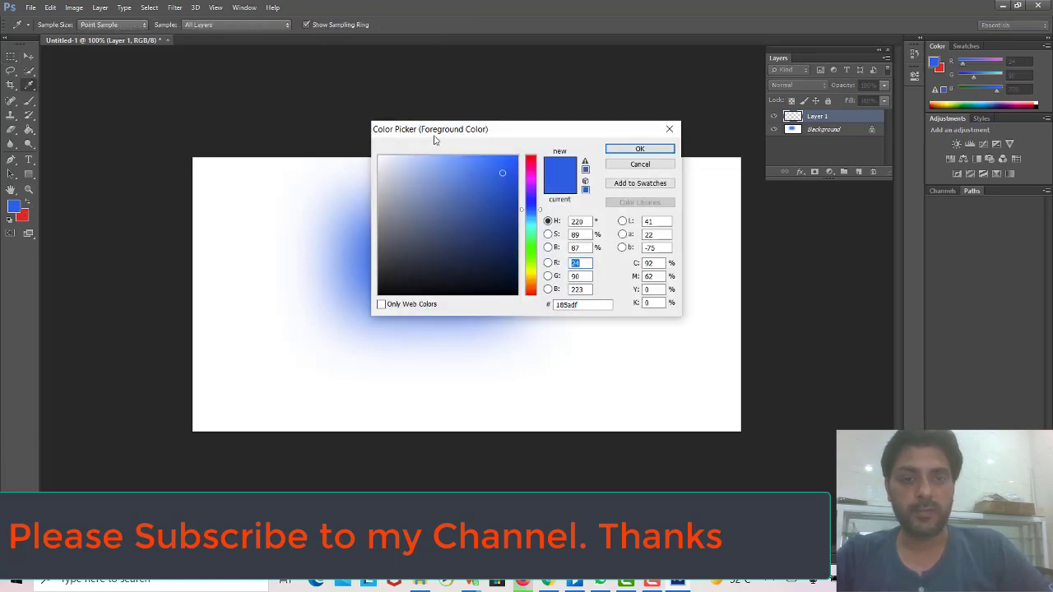
left_click(662, 149)
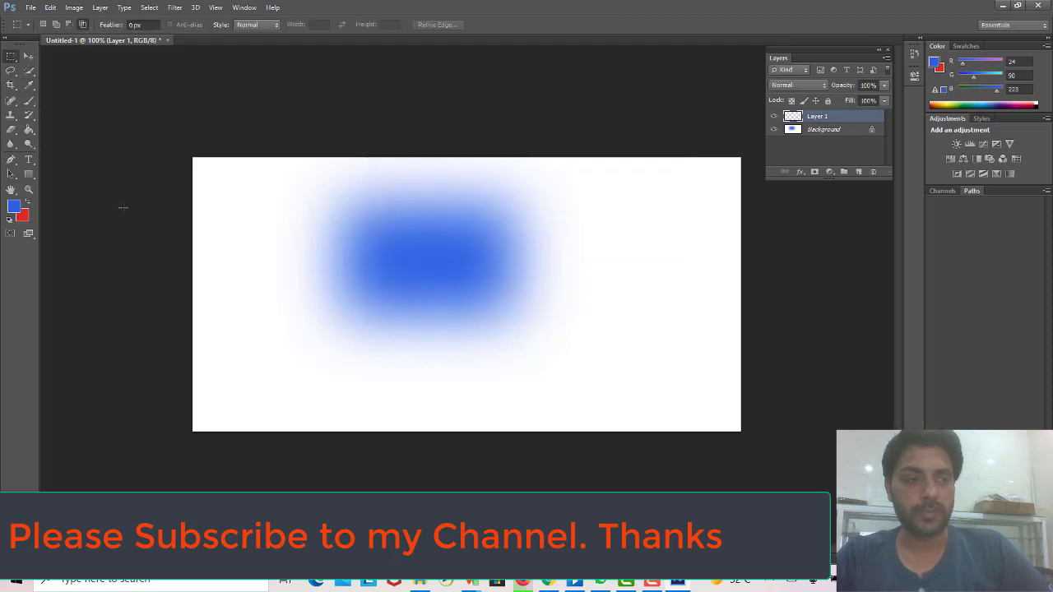
left_click(10, 218)
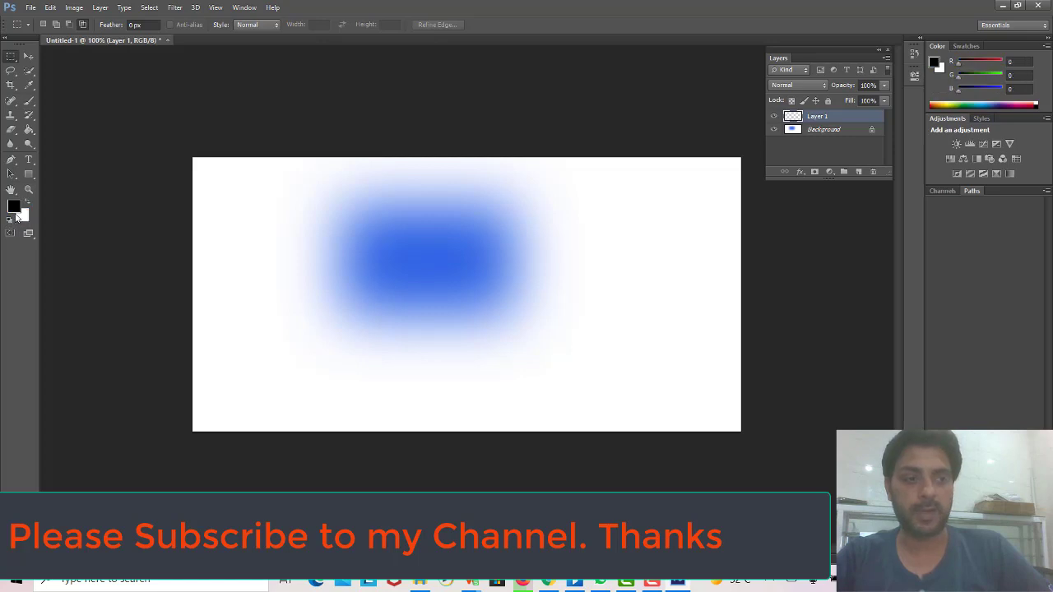
left_click(13, 207)
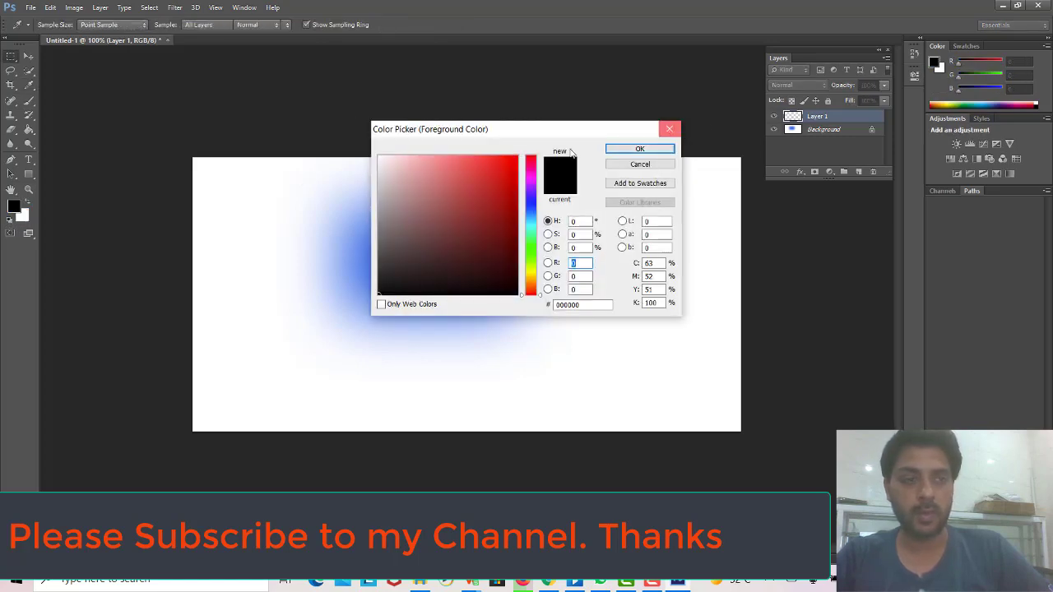
left_click(669, 129)
left_click(25, 216)
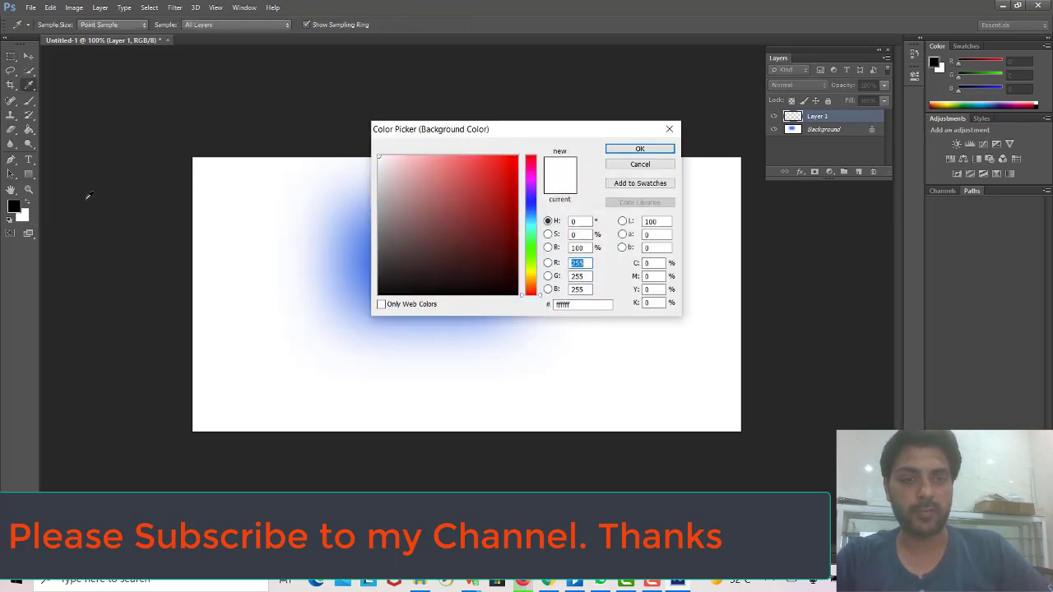
left_click(669, 129)
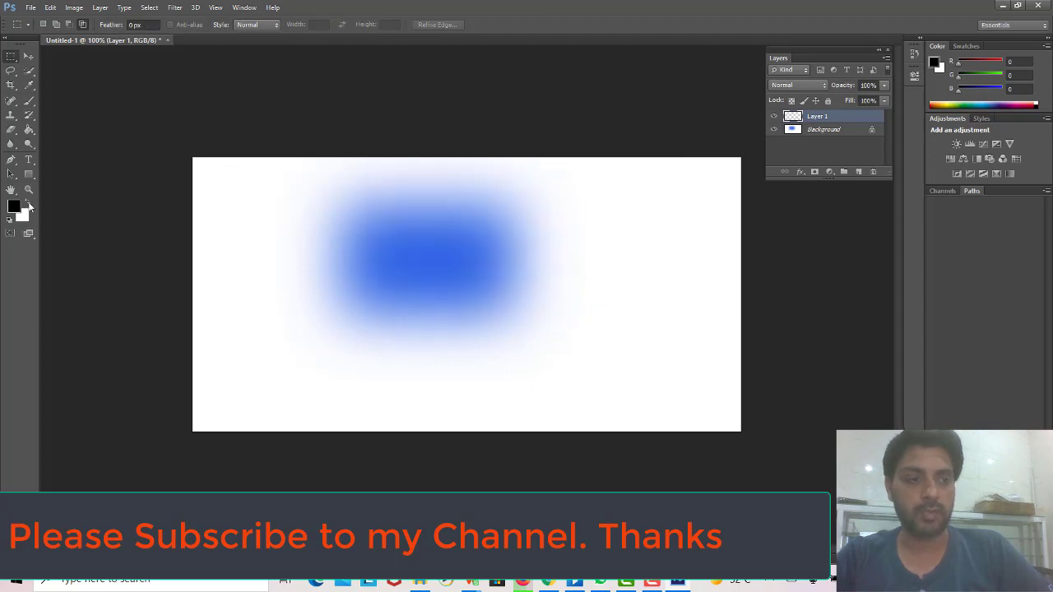
Swap the colour swatches twice and set the foreground colour to red.
left_click(29, 204)
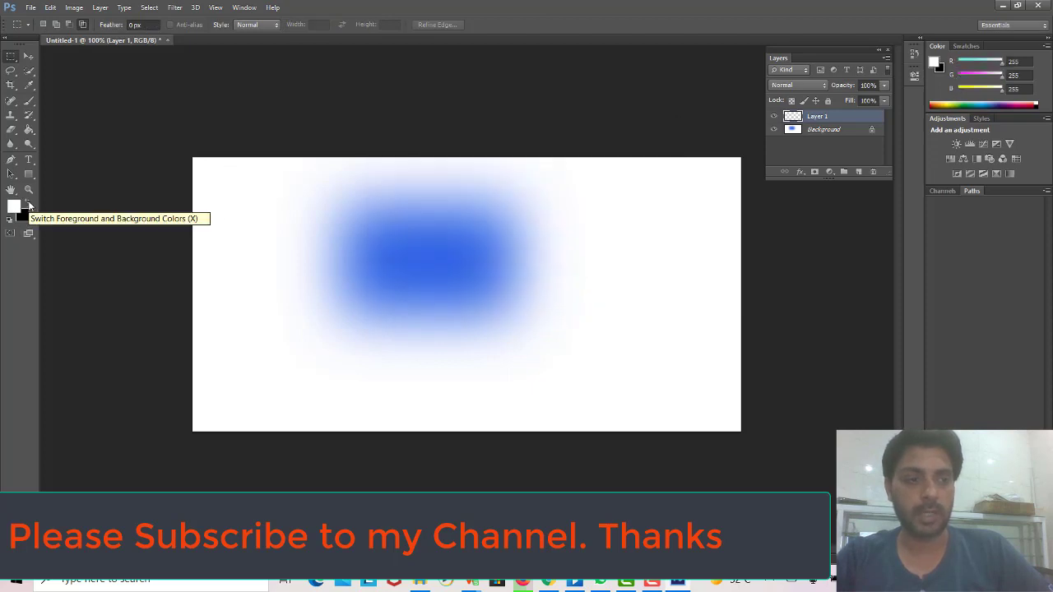
left_click(28, 203)
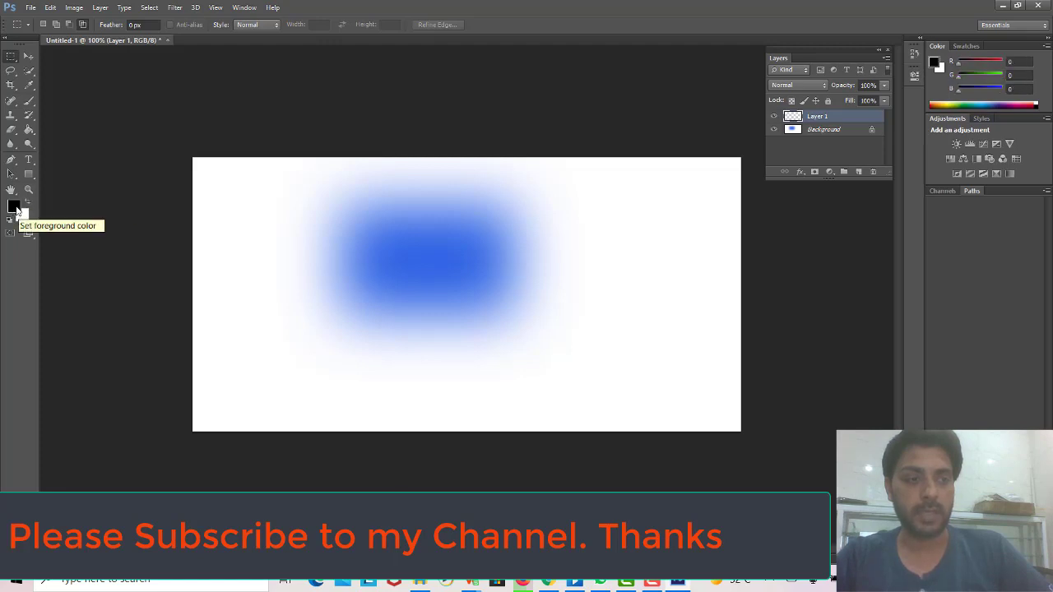
left_click(14, 207)
left_click(497, 175)
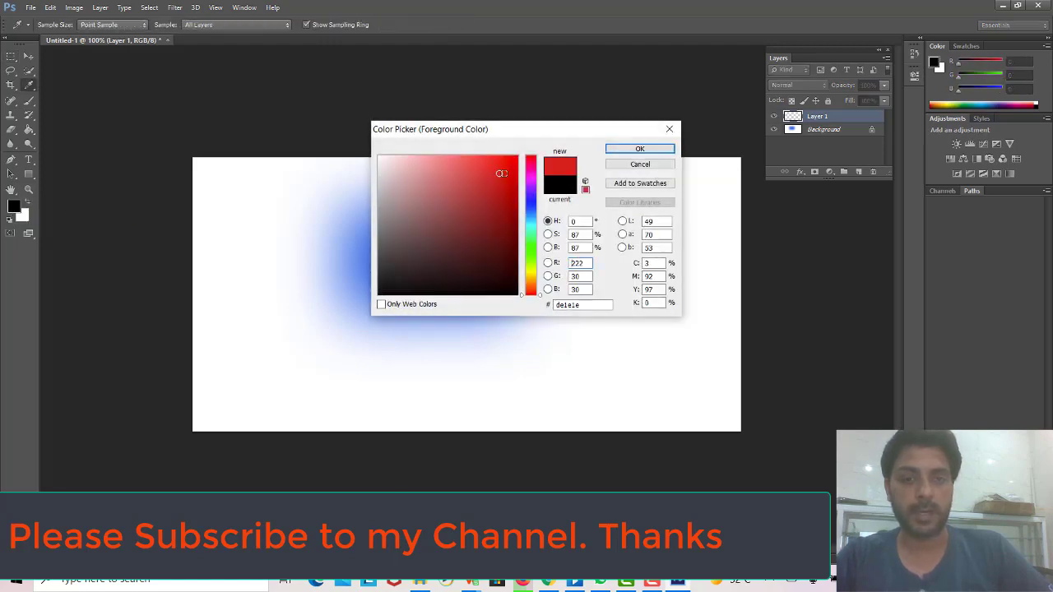
left_click(640, 149)
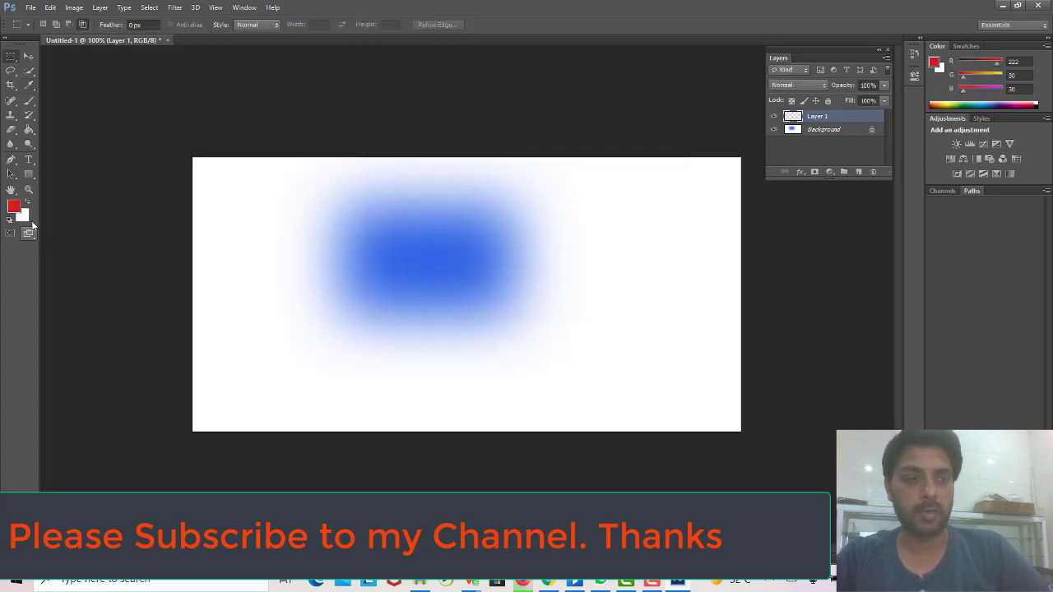
Set the background colour to light blue #1e93ee (RGB 30, 147, 238).
left_click(22, 215)
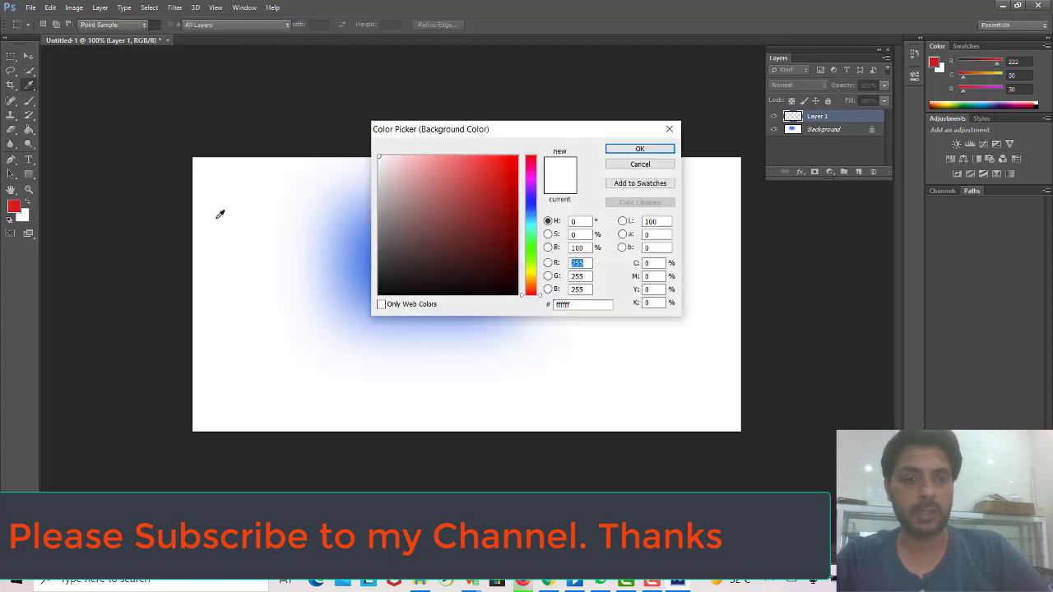
left_click(529, 216)
left_click(500, 165)
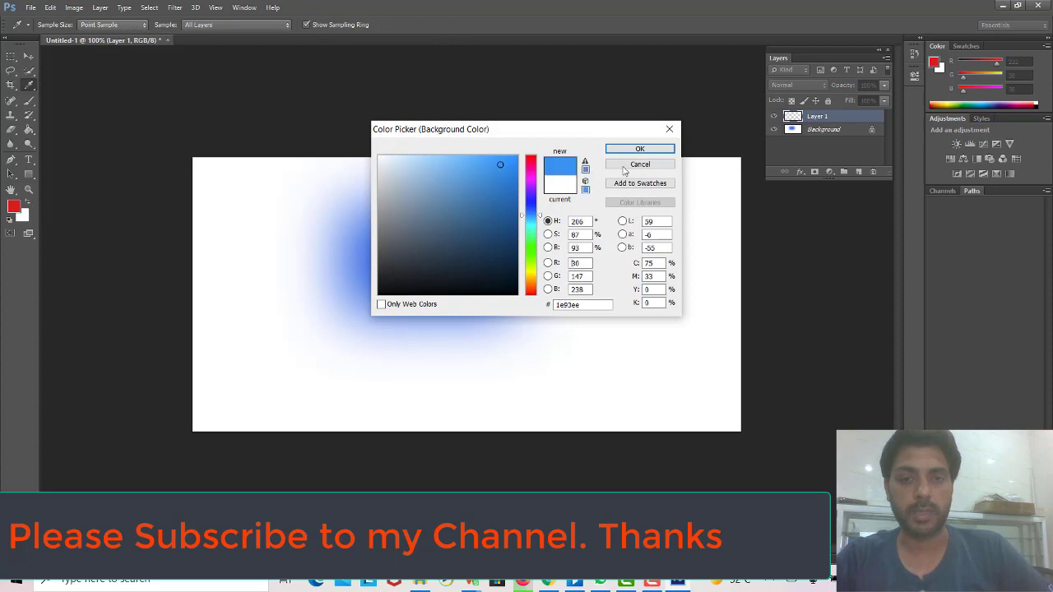
left_click(637, 149)
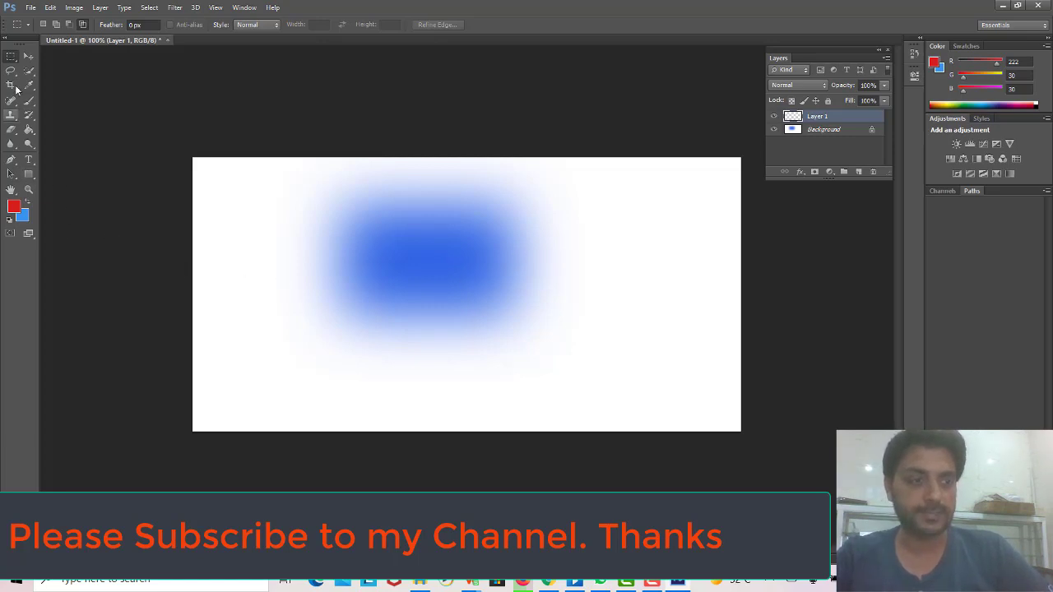
Select a rectangle right of the blob and paint-bucket fill it with darker red (207, 29, 29).
left_click_drag(558, 226, 693, 351)
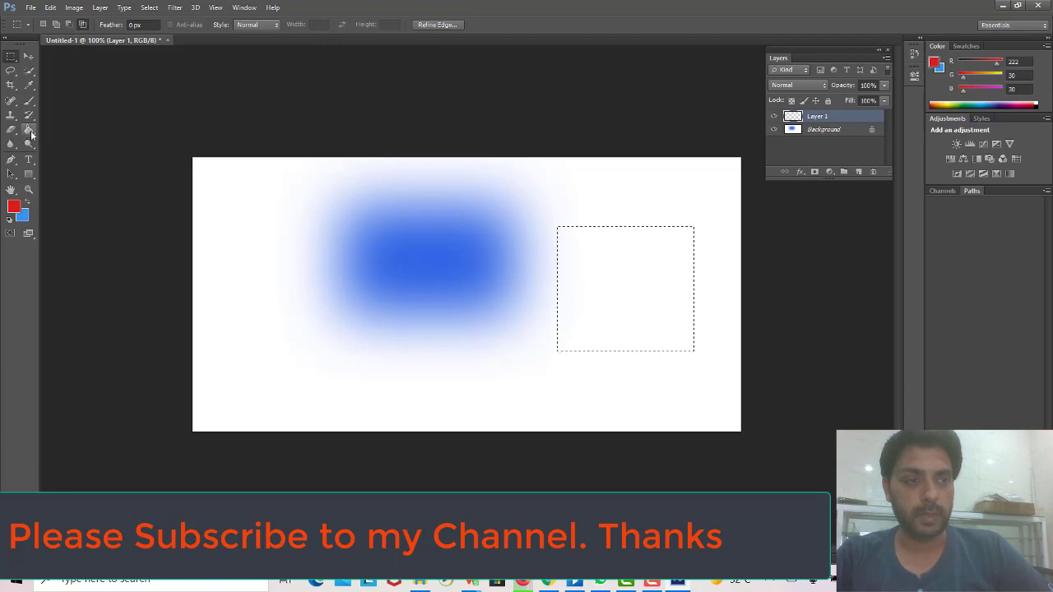
left_click(29, 132)
left_click(13, 205)
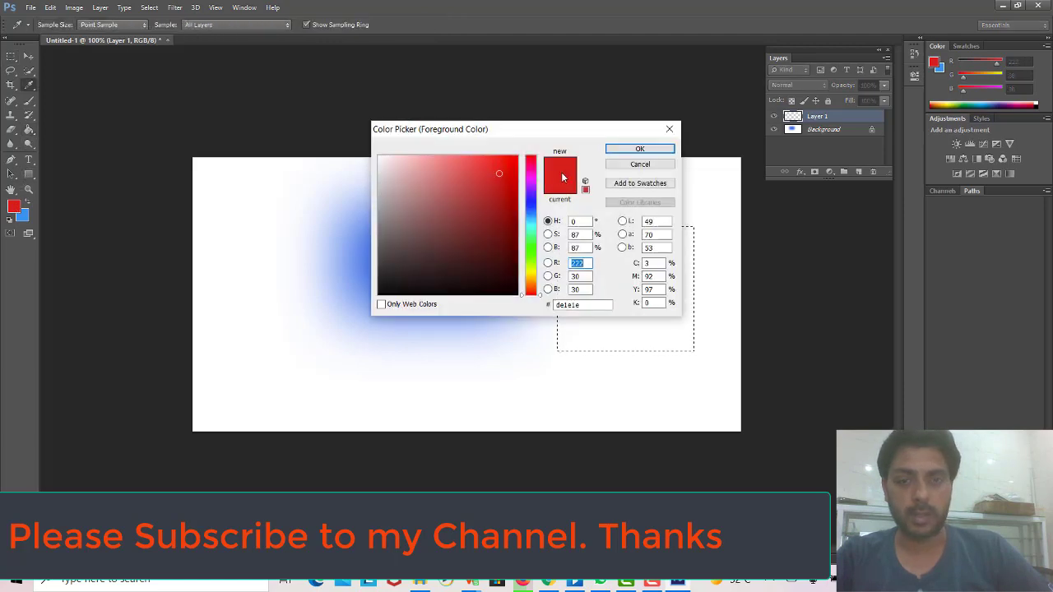
left_click(640, 149)
left_click(649, 258)
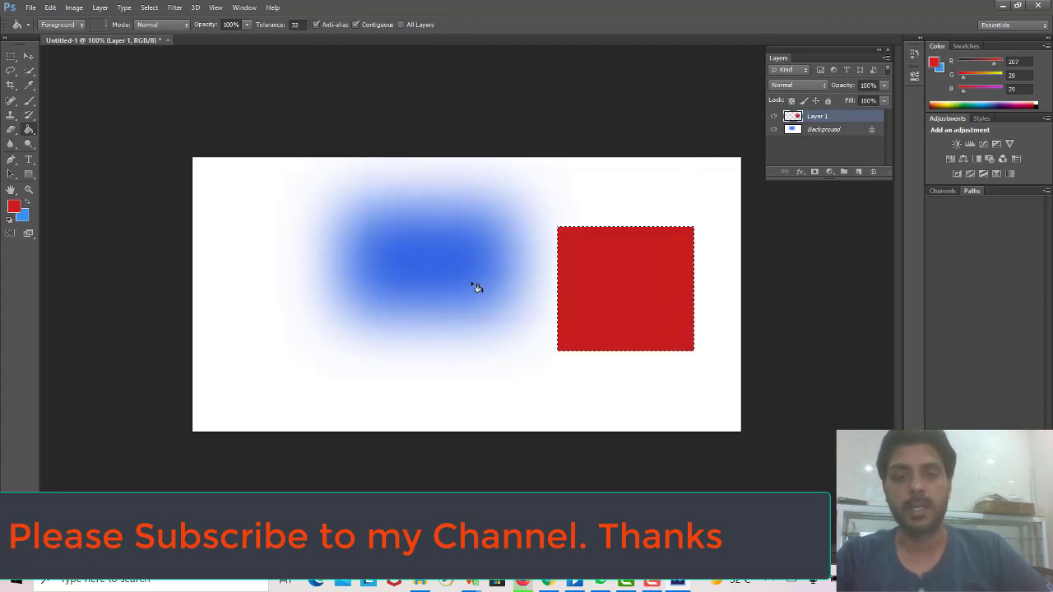
Toggle undo and redo on the red fill, leaving the rectangle filled.
key("ctrl+z")
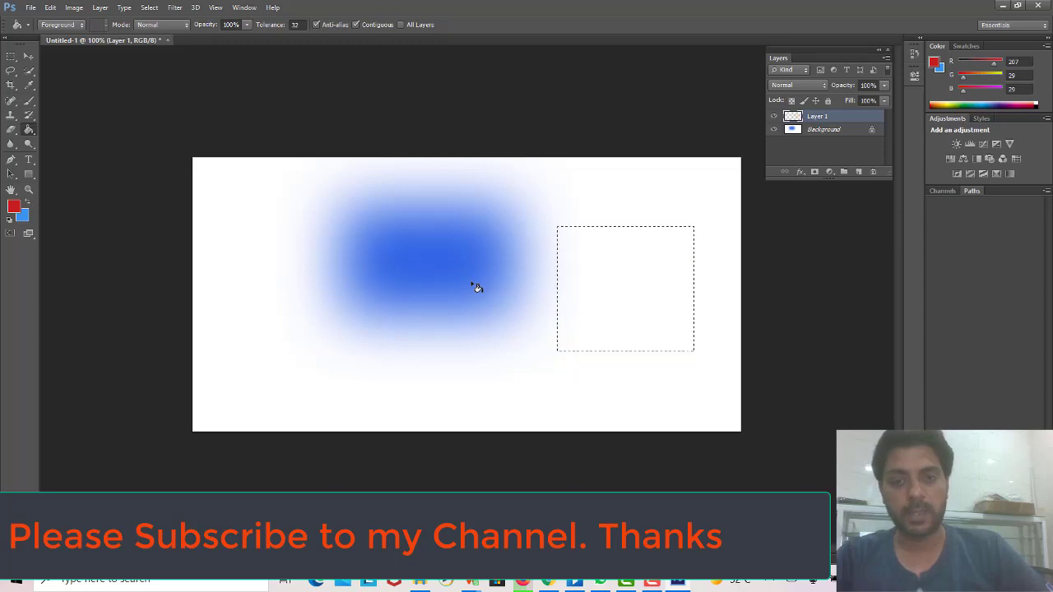
key("ctrl+z")
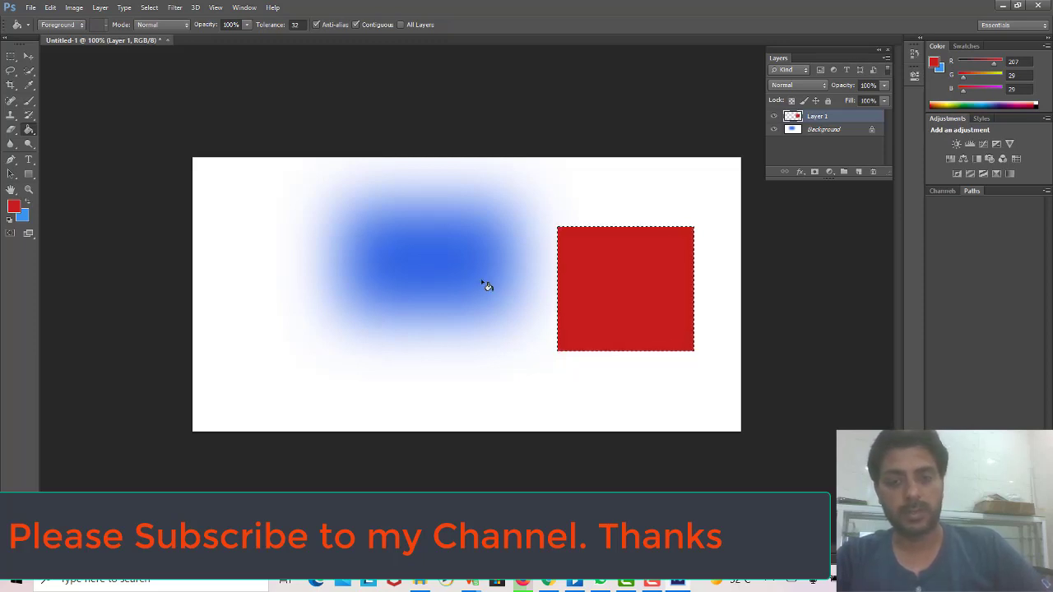
key("ctrl+z")
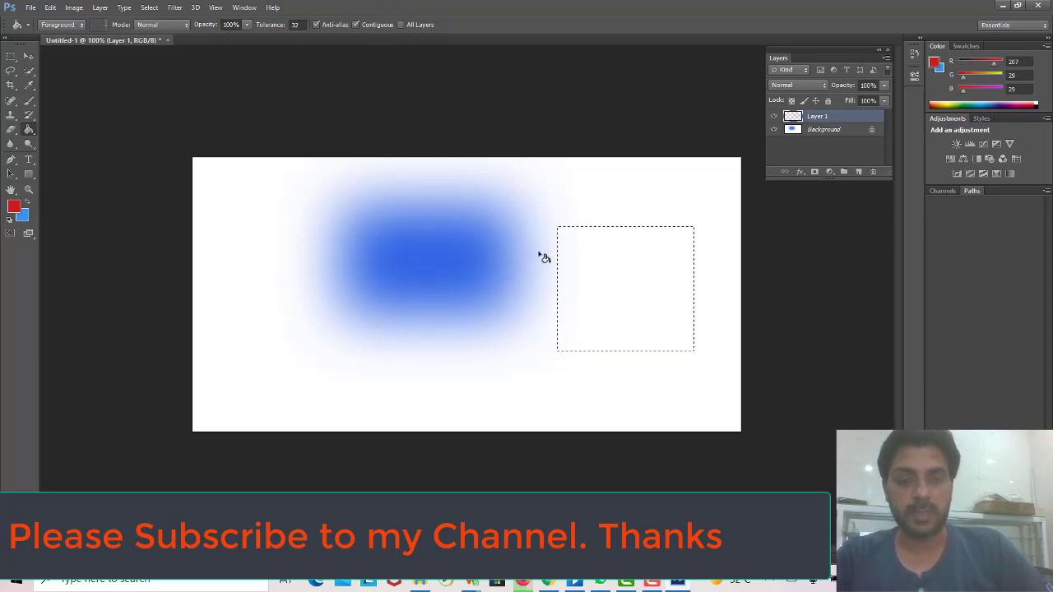
key("ctrl+z")
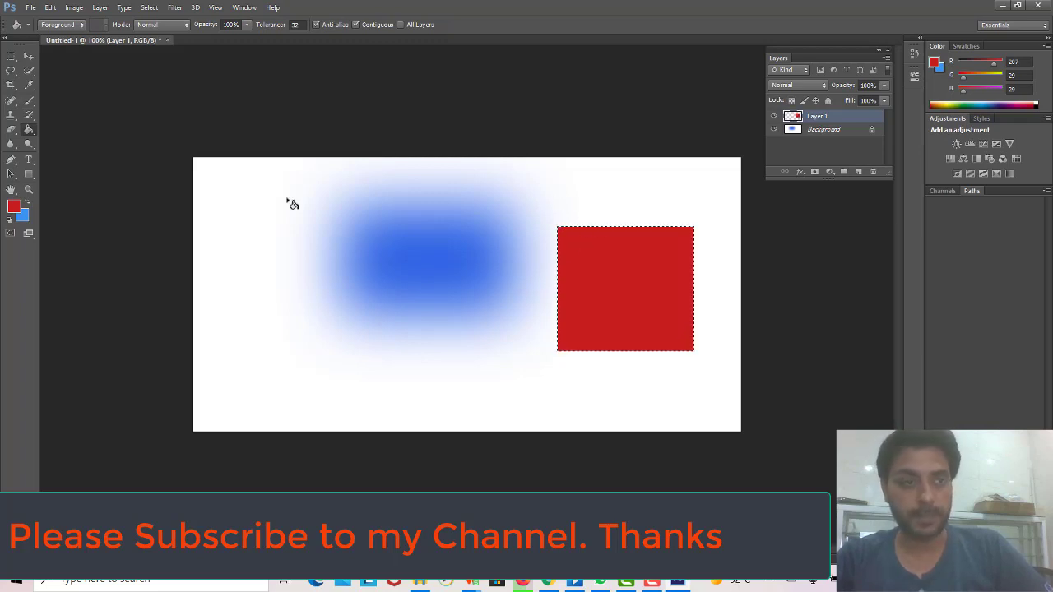
Try the Brush with the red foreground, then return to the Rectangular Marquee and deselect the red rectangle.
left_click(11, 57)
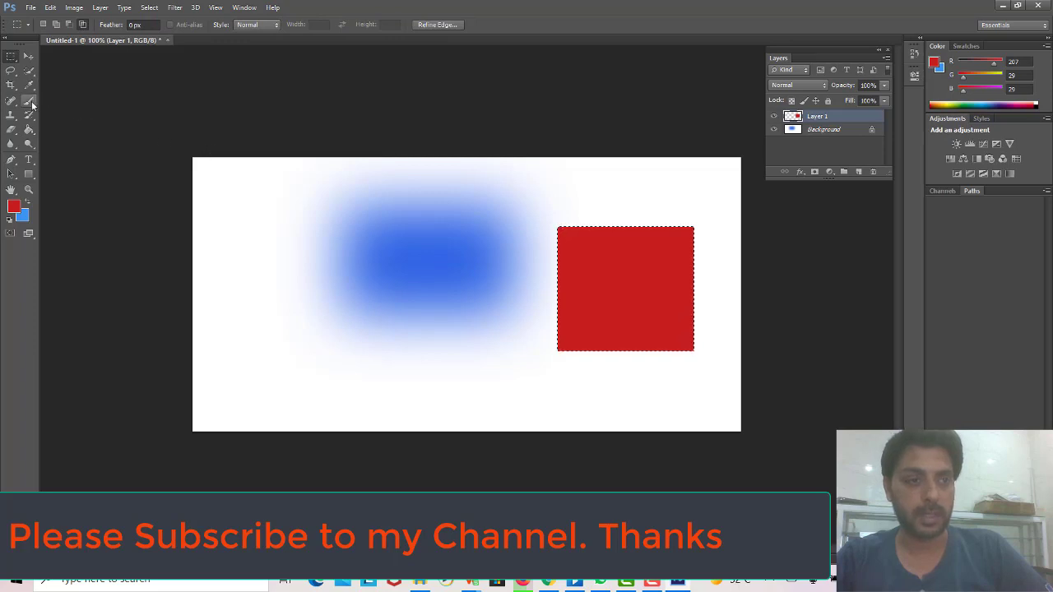
left_click(29, 101)
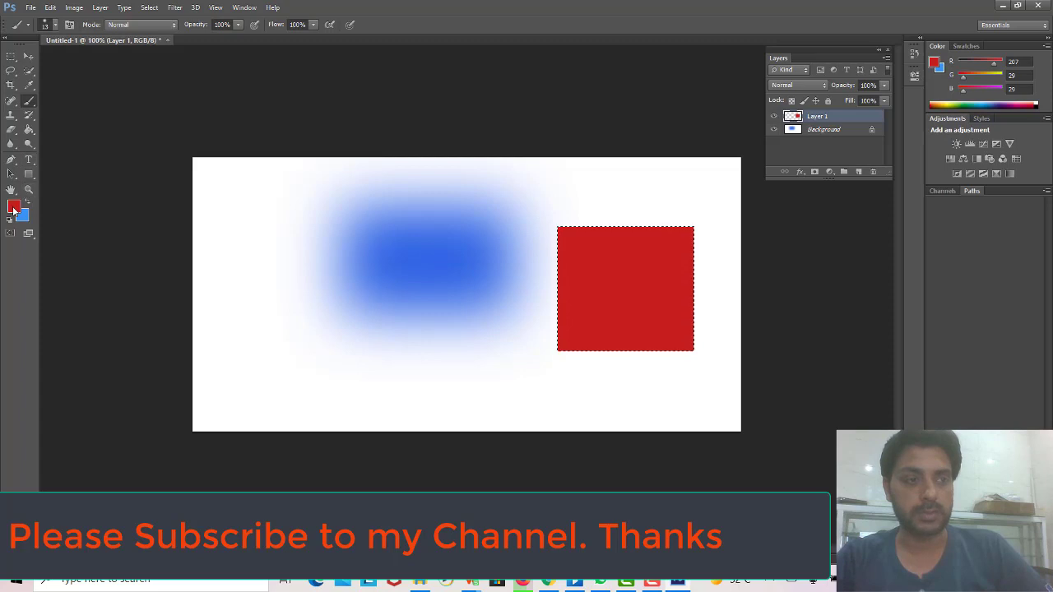
left_click(14, 207)
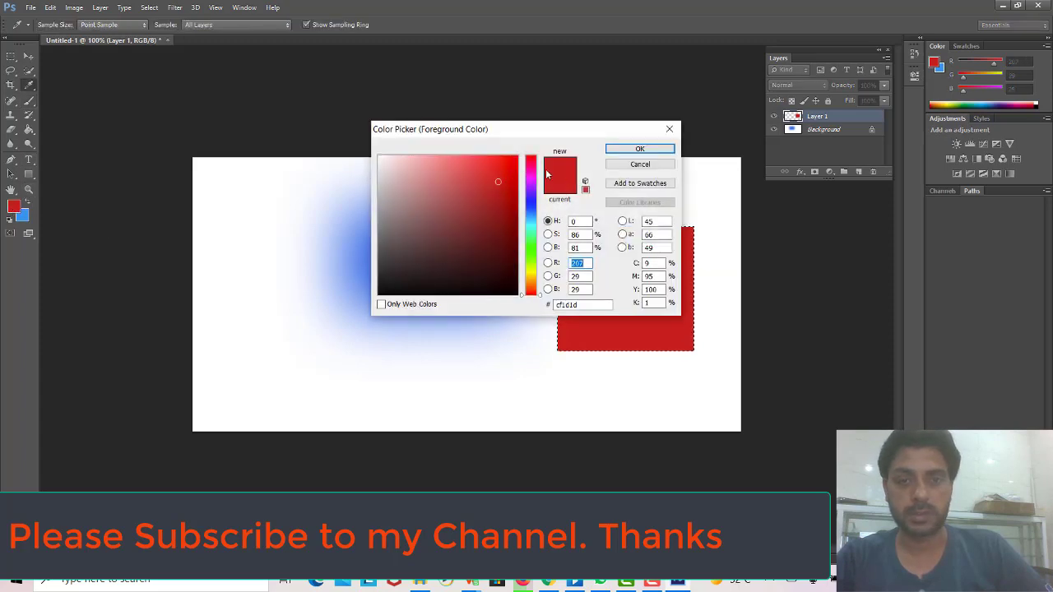
left_click(634, 149)
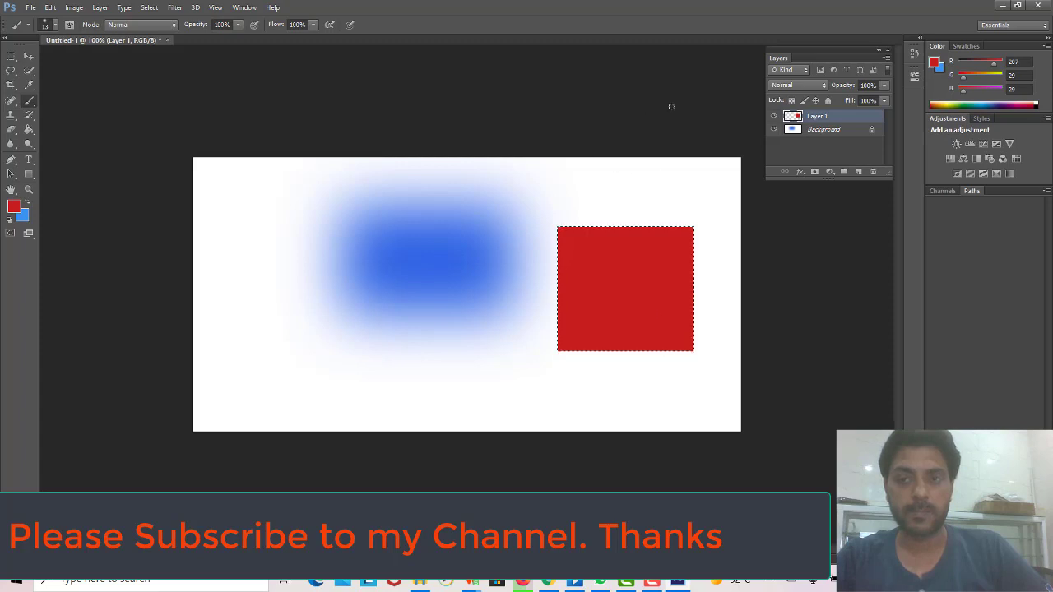
left_click(10, 57)
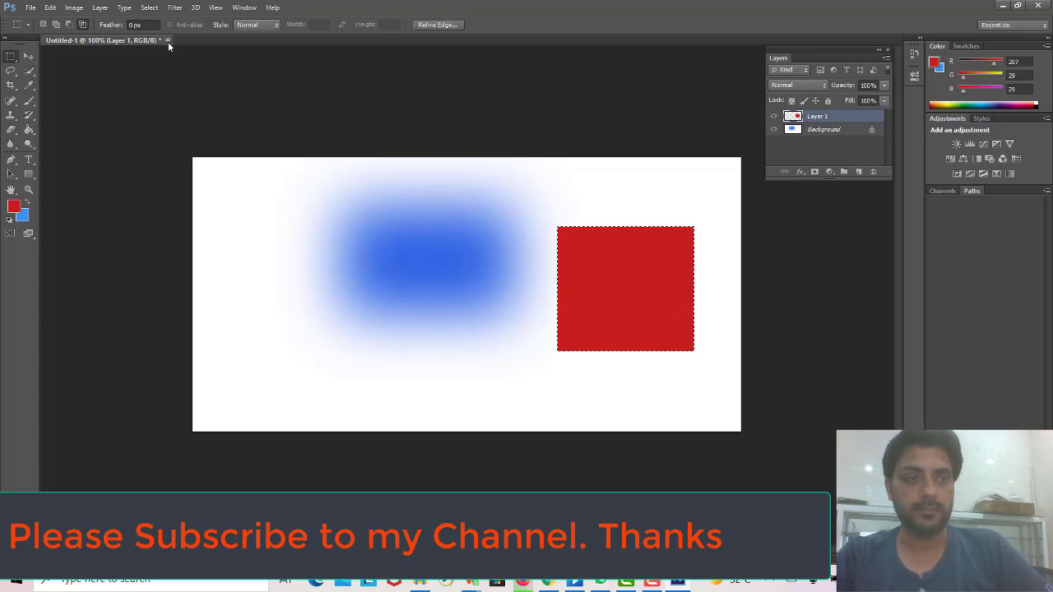
left_click(546, 259)
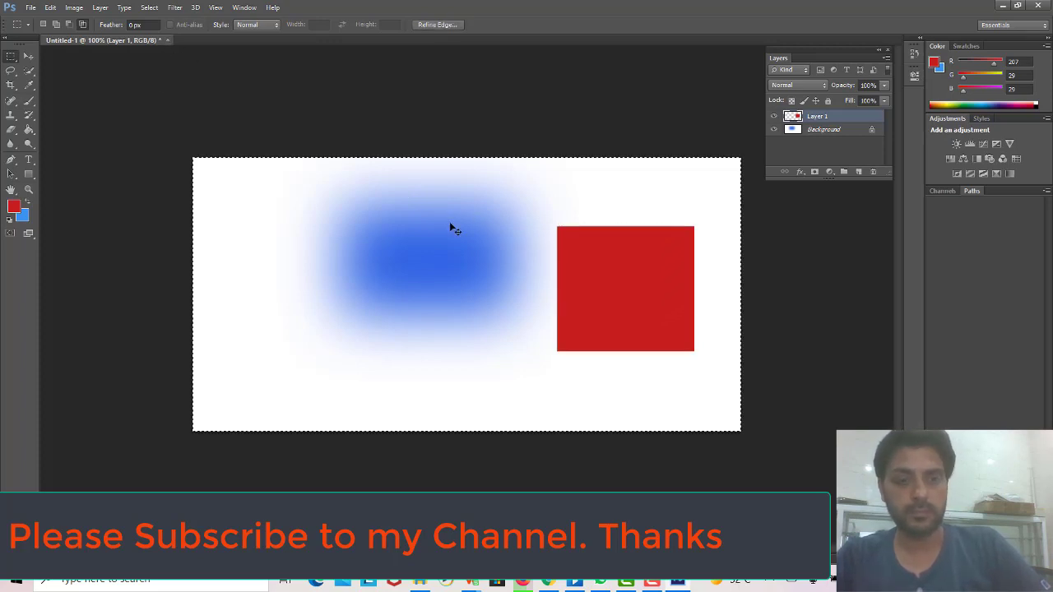
key("ctrl+a")
key("Delete")
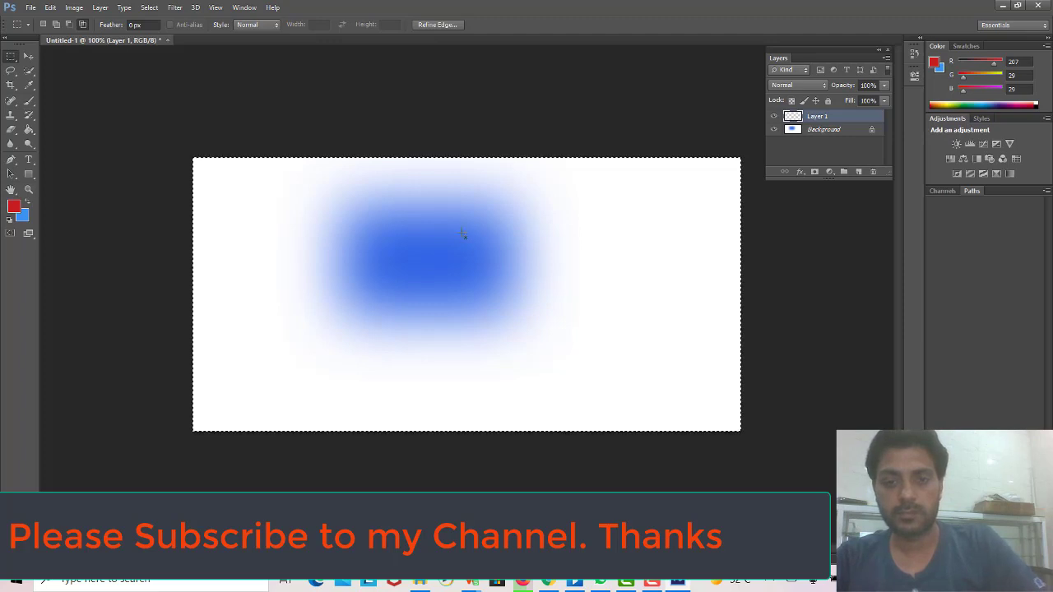
key("ctrl+d")
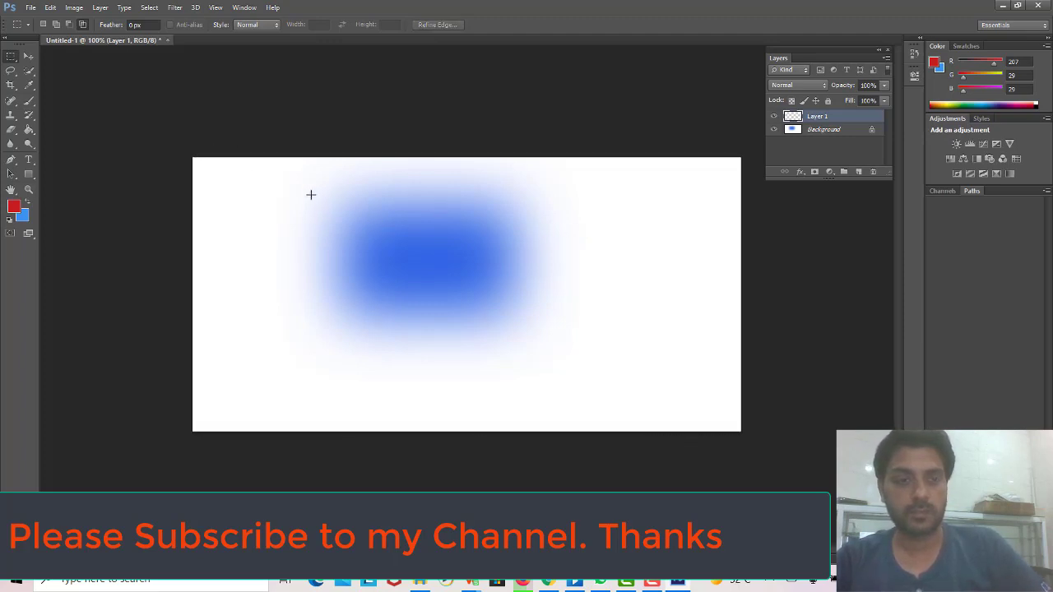
left_click_drag(295, 176, 554, 350)
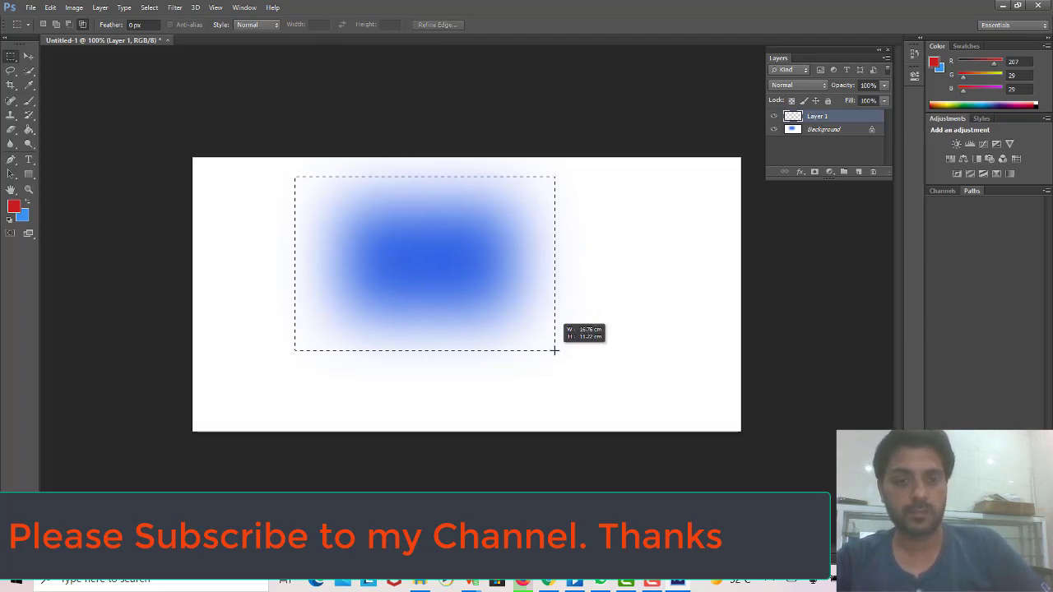
right_click(431, 283)
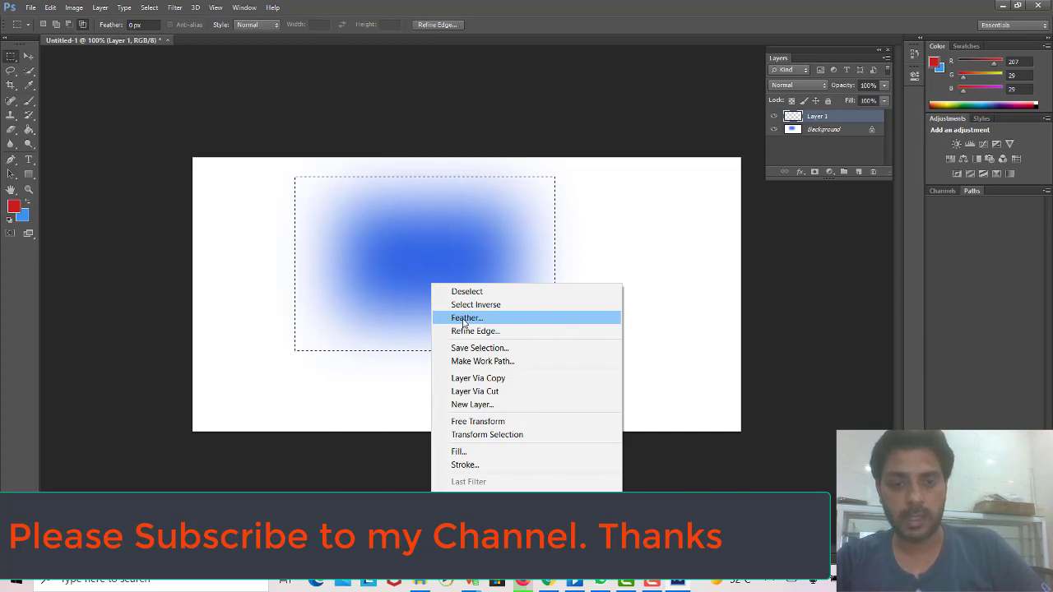
left_click(464, 319)
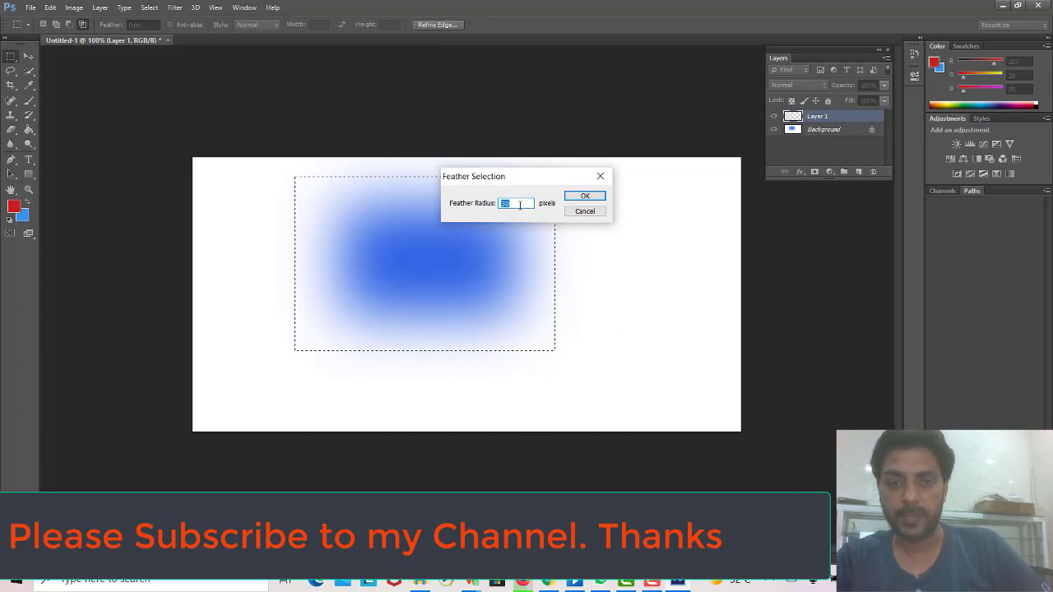
left_click(599, 177)
right_click(452, 220)
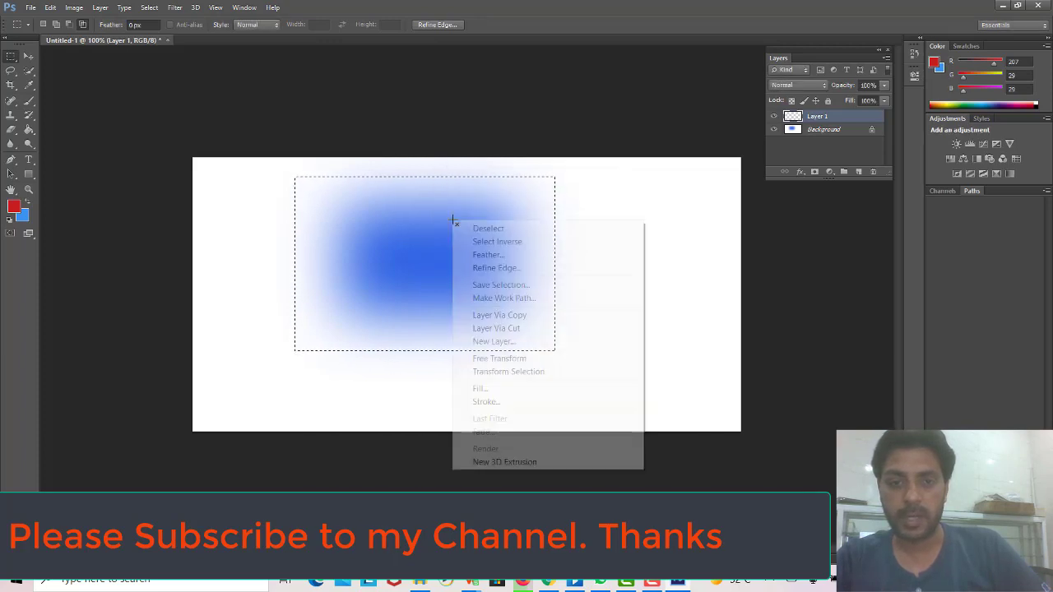
left_click(486, 228)
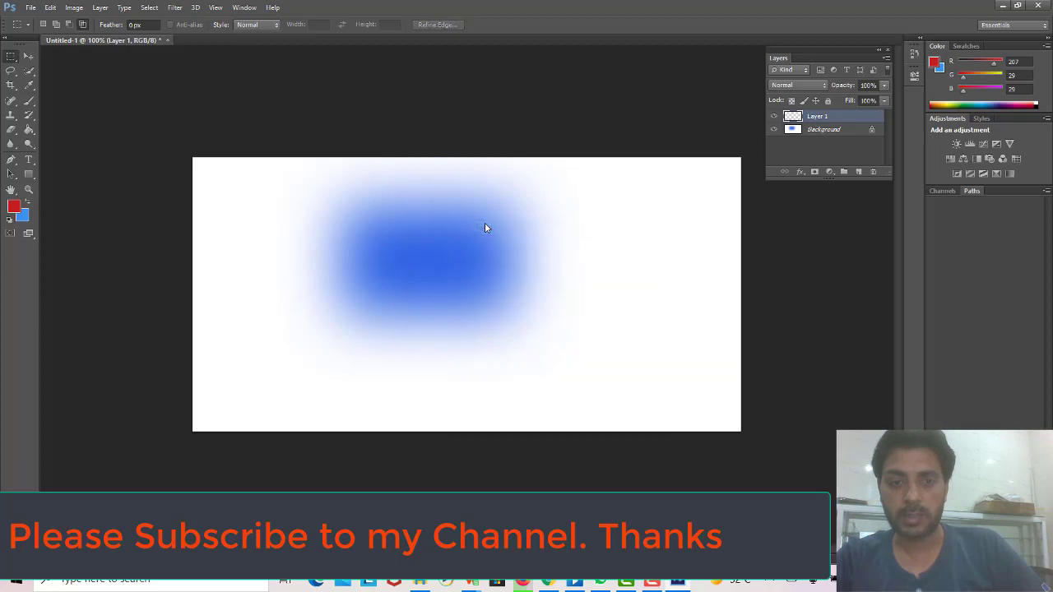
mouse_move(318, 195)
left_mouse_down()
mouse_move(430, 216)
mouse_move(542, 328)
left_mouse_up()
right_click(420, 255)
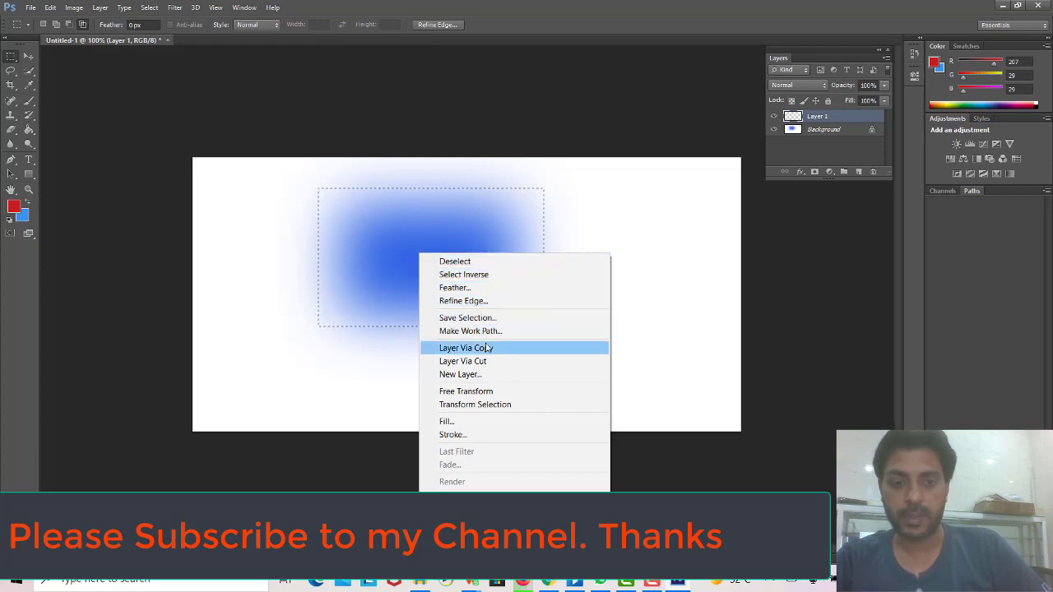
left_click(465, 276)
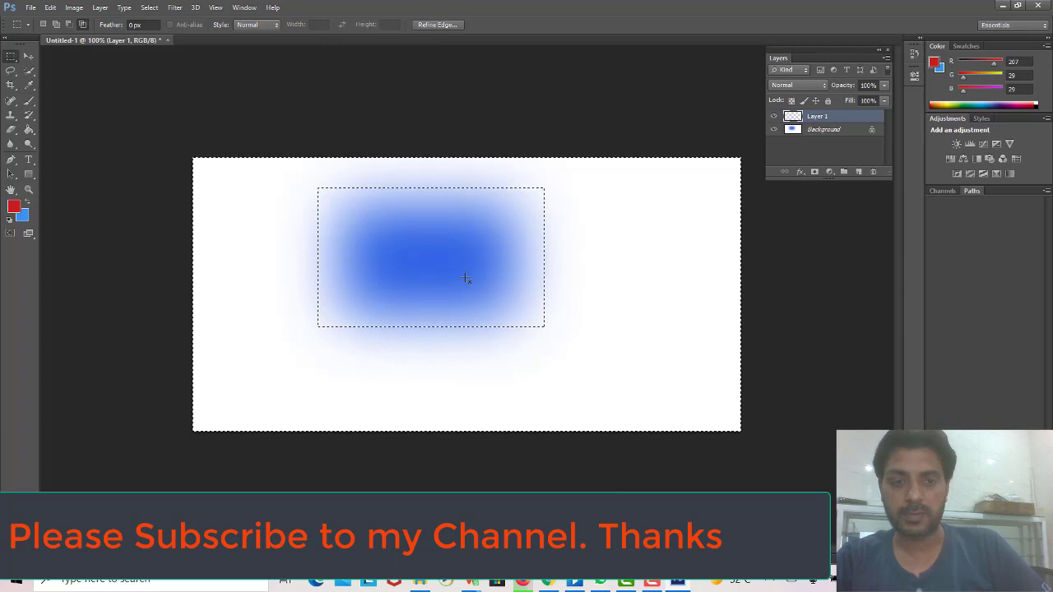
left_click_drag(413, 221, 484, 305)
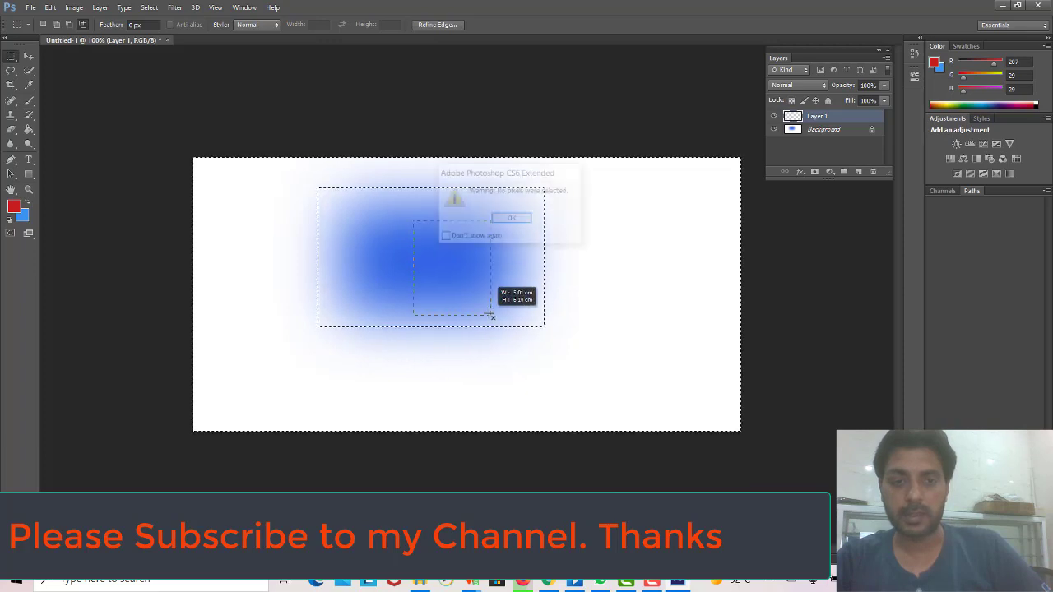
left_click(510, 219)
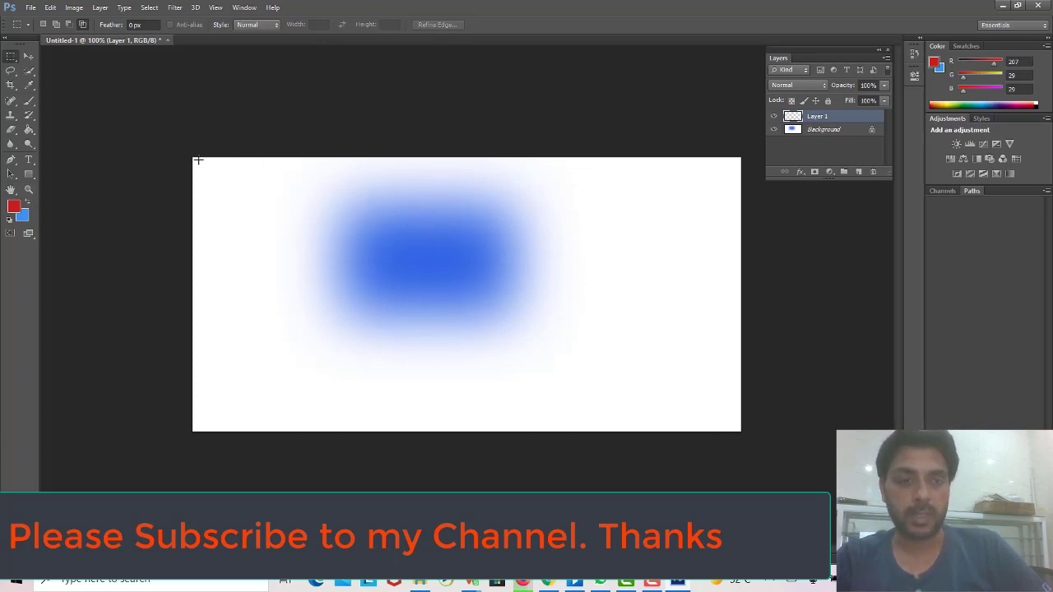
left_click_drag(198, 160, 600, 428)
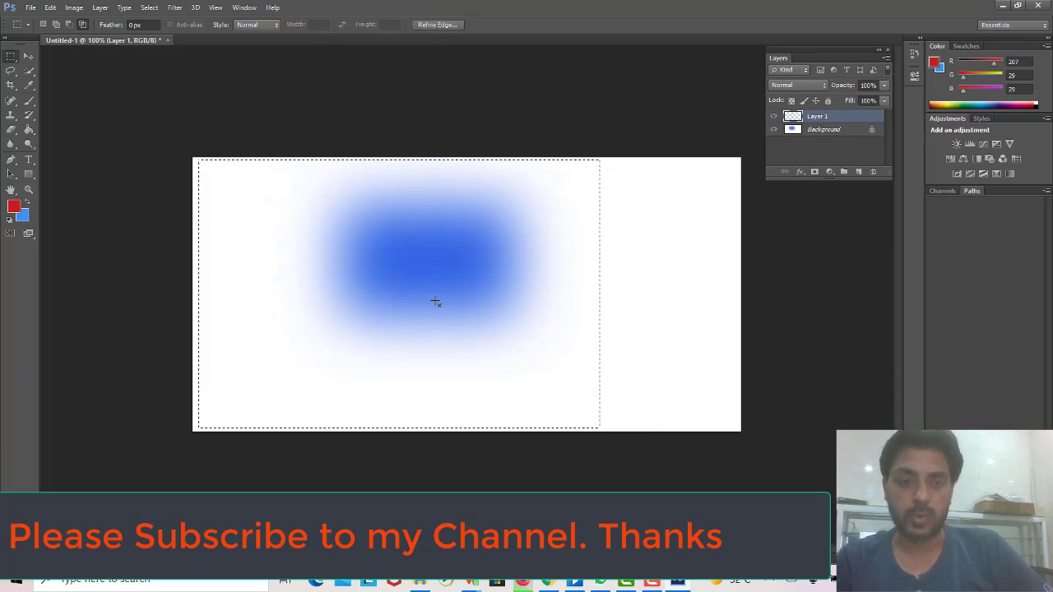
key("ctrl+d")
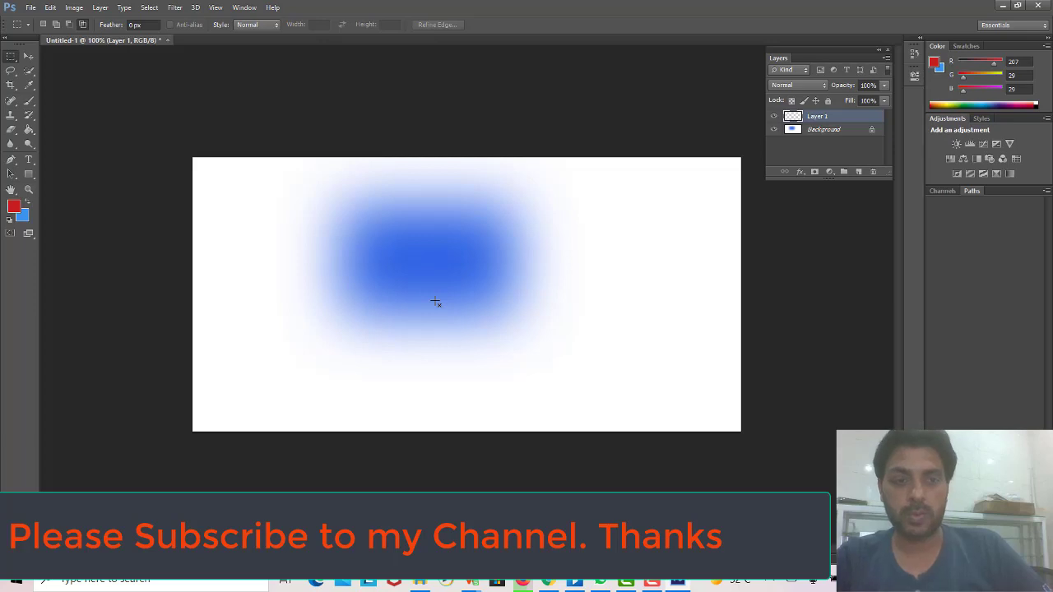
left_click_drag(300, 185, 572, 348)
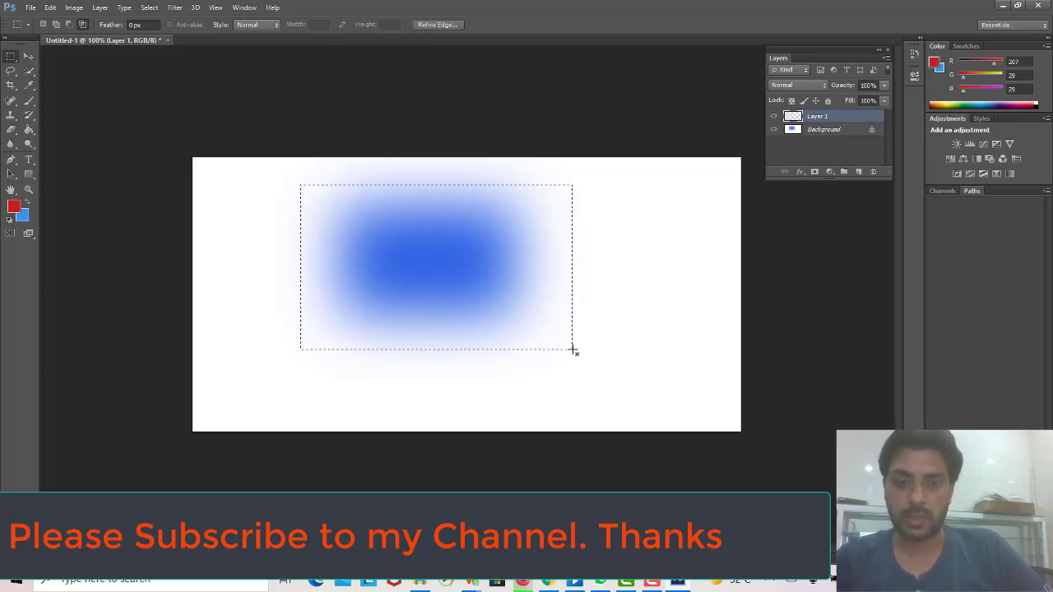
key("Return")
key("Return")
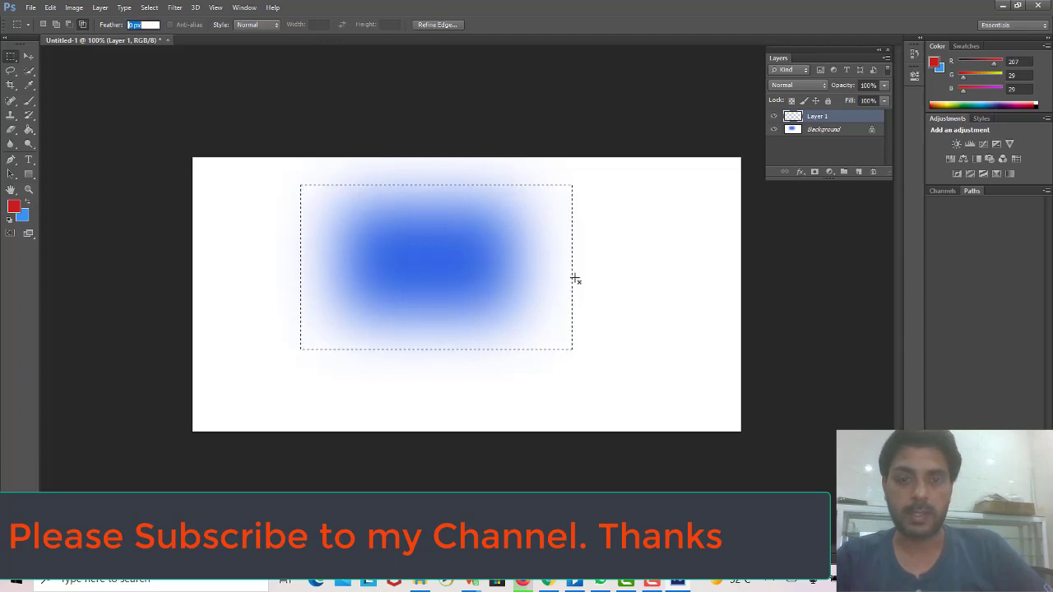
left_click(593, 269)
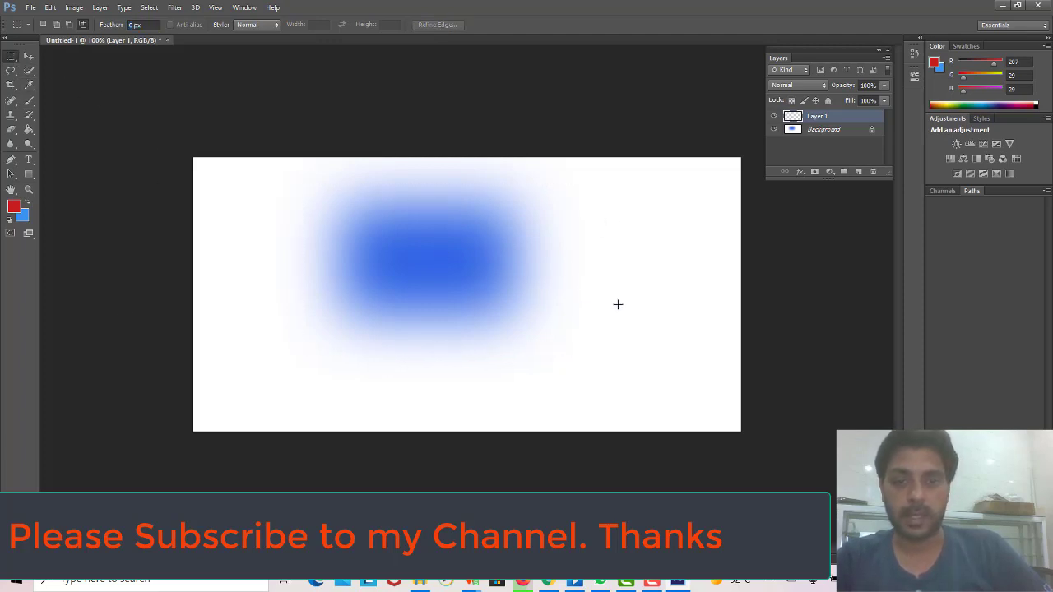
Select a rectangle right of the blob, alternate blue and red fills ending on red, then deselect.
left_click_drag(585, 280, 710, 365)
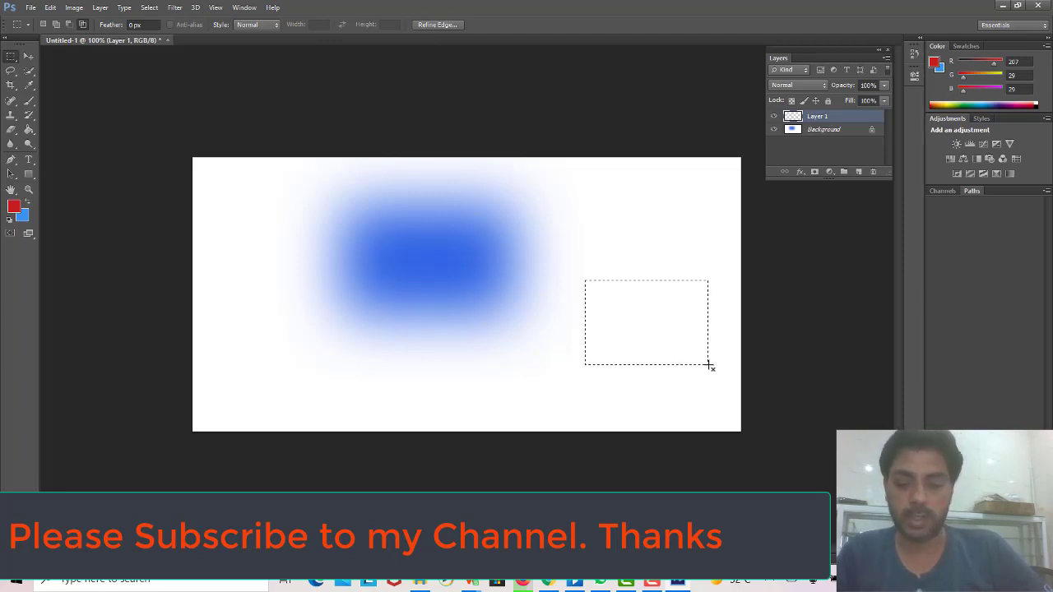
key("ctrl+BackSpace")
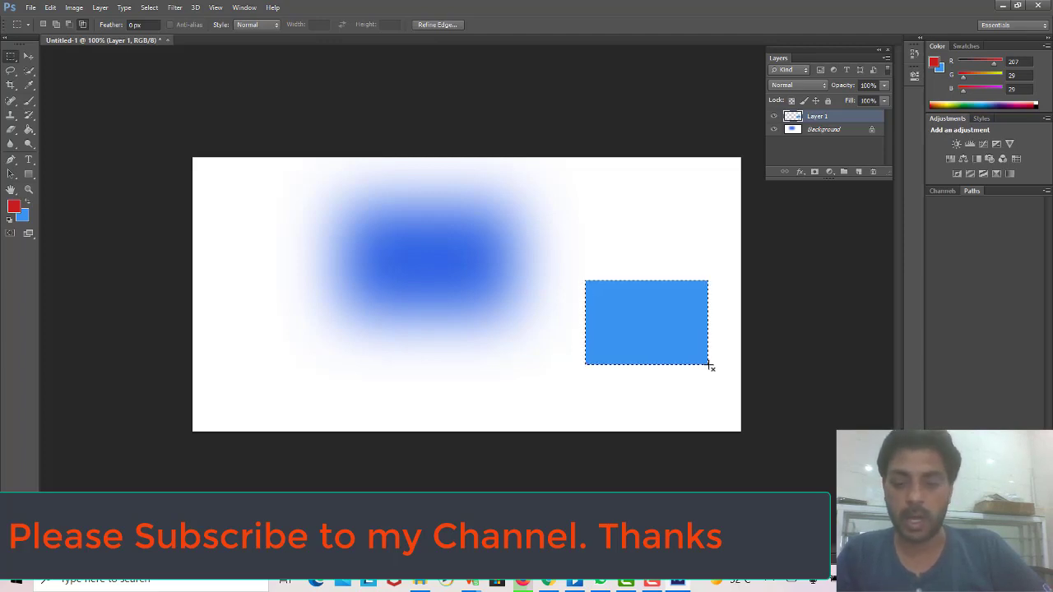
key("alt+BackSpace")
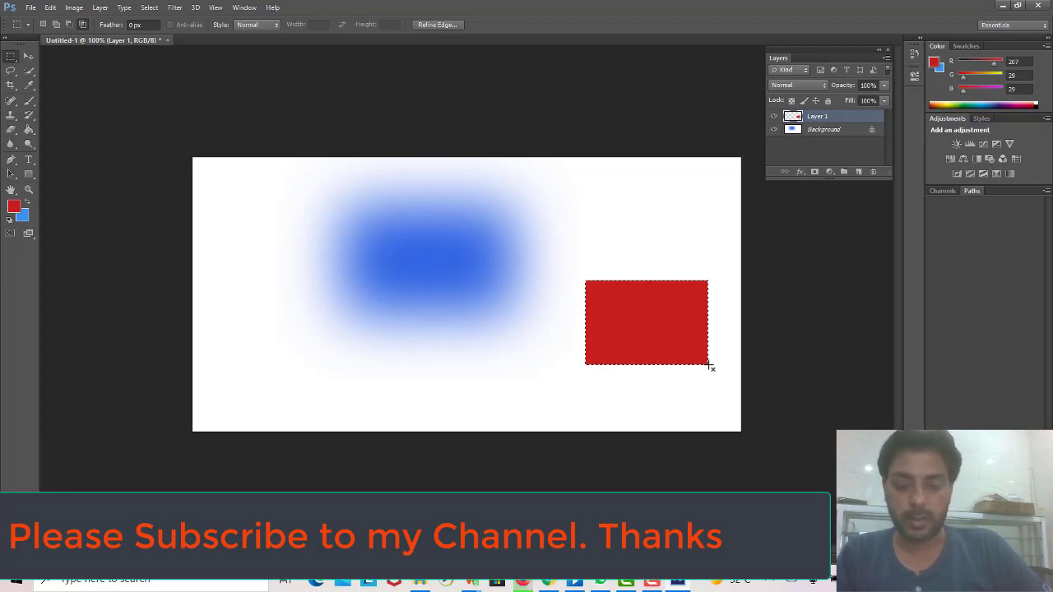
key("ctrl+BackSpace")
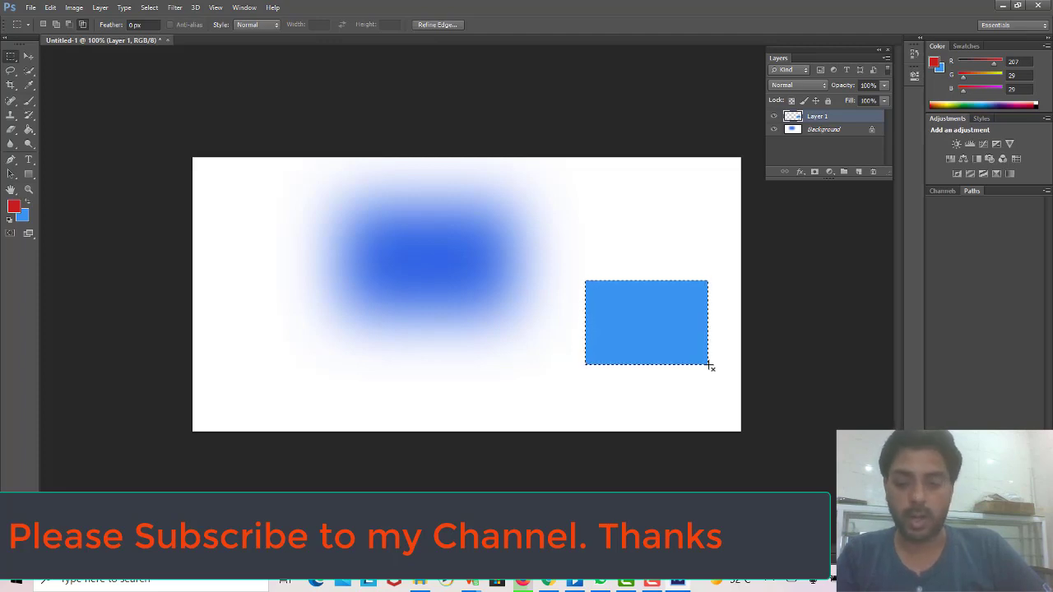
key("alt+BackSpace")
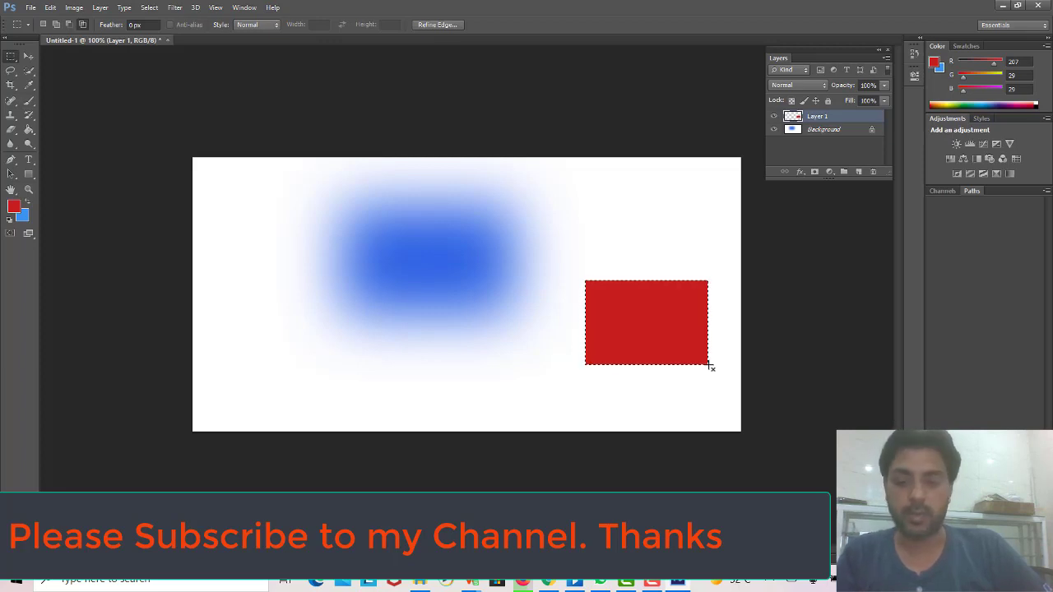
key("ctrl+BackSpace")
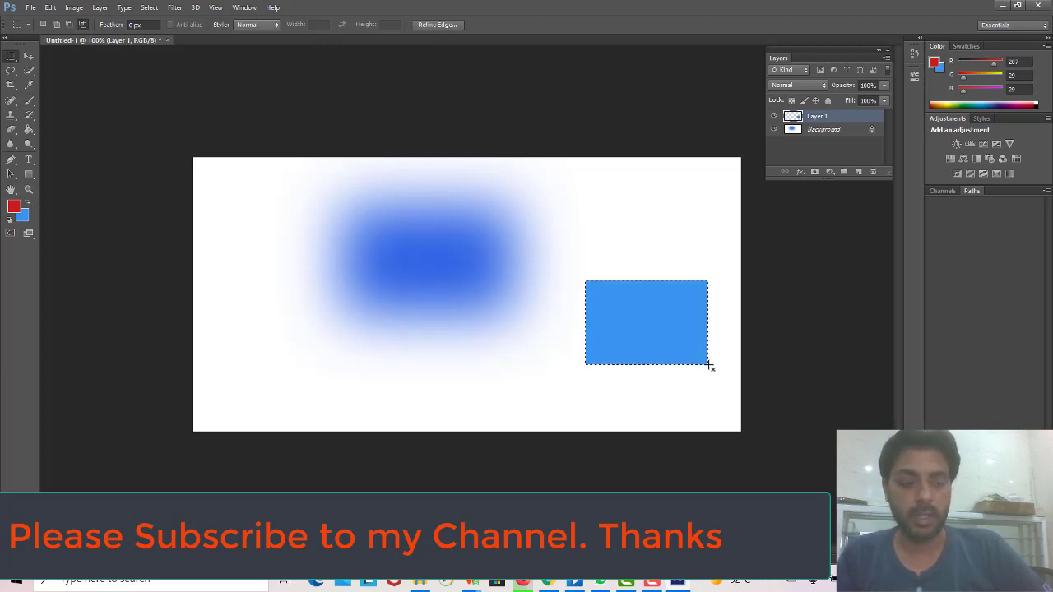
key("alt+BackSpace")
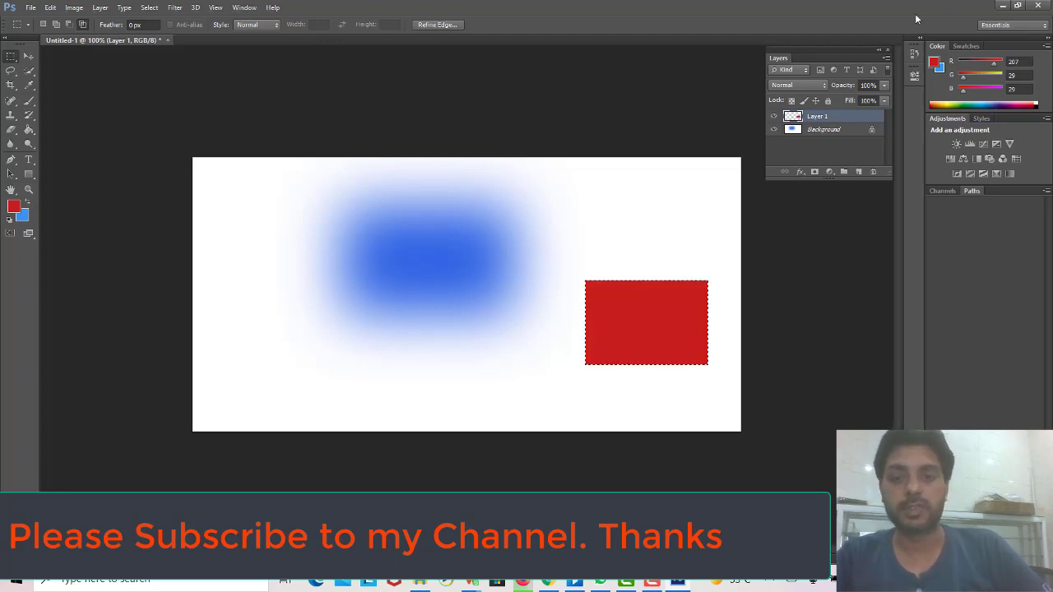
key("ctrl+d")
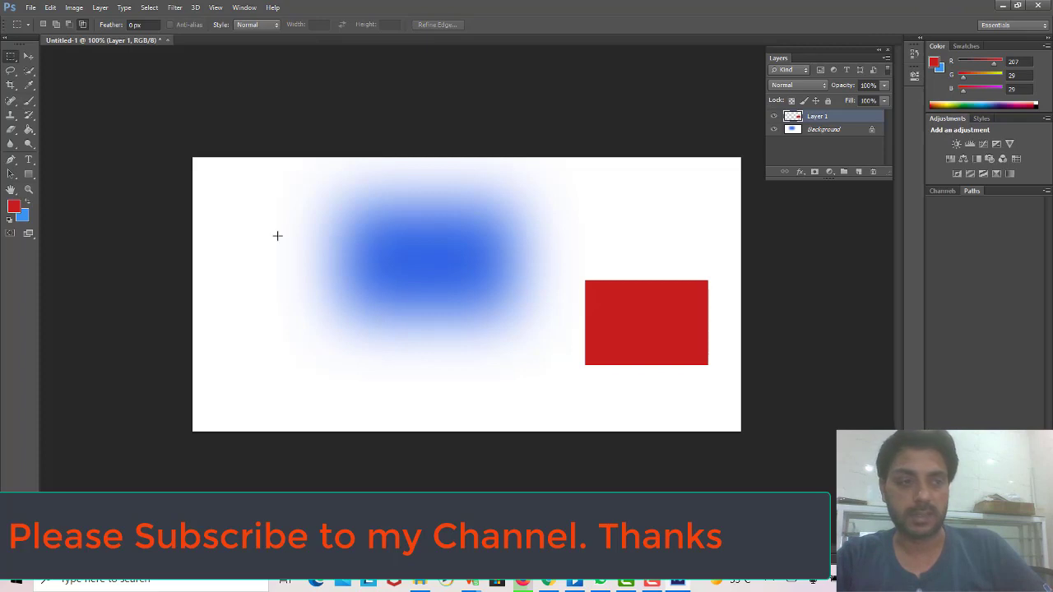
Flood-fill the canvas red with the Paint Bucket, then undo the fill.
left_click(33, 133)
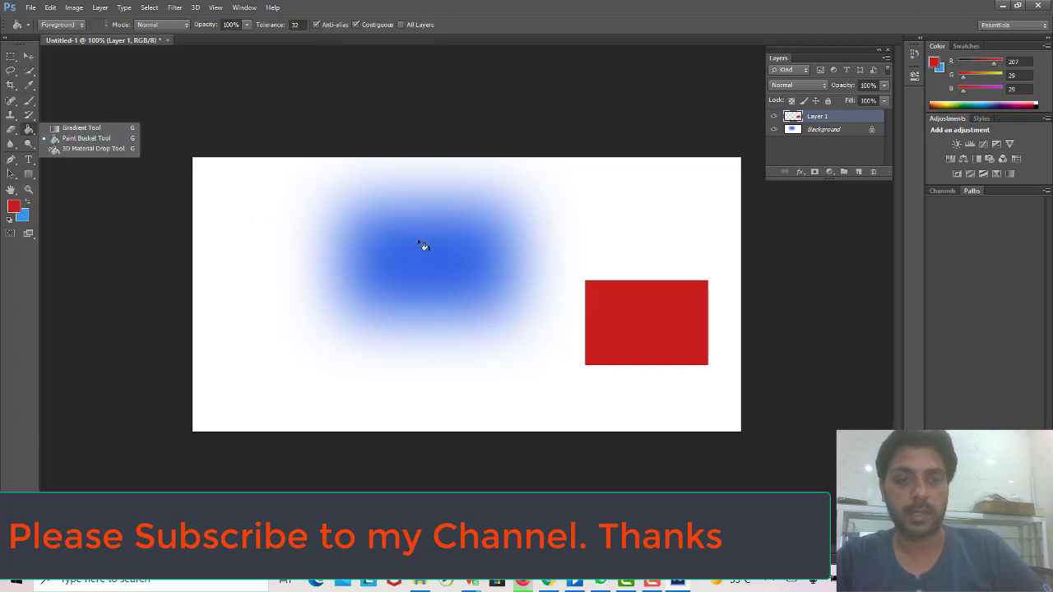
left_click(14, 207)
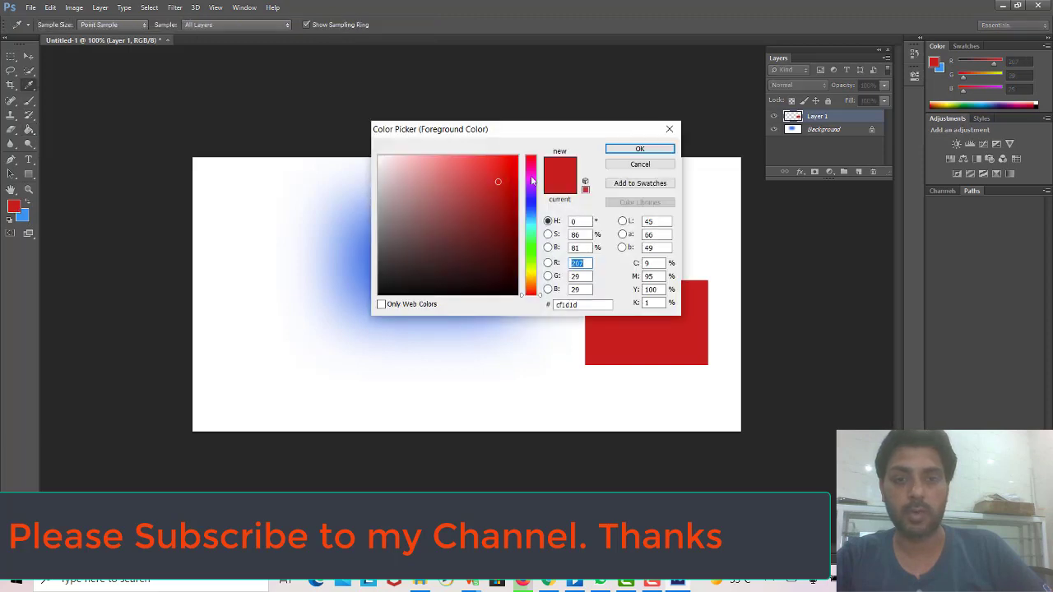
left_click(670, 148)
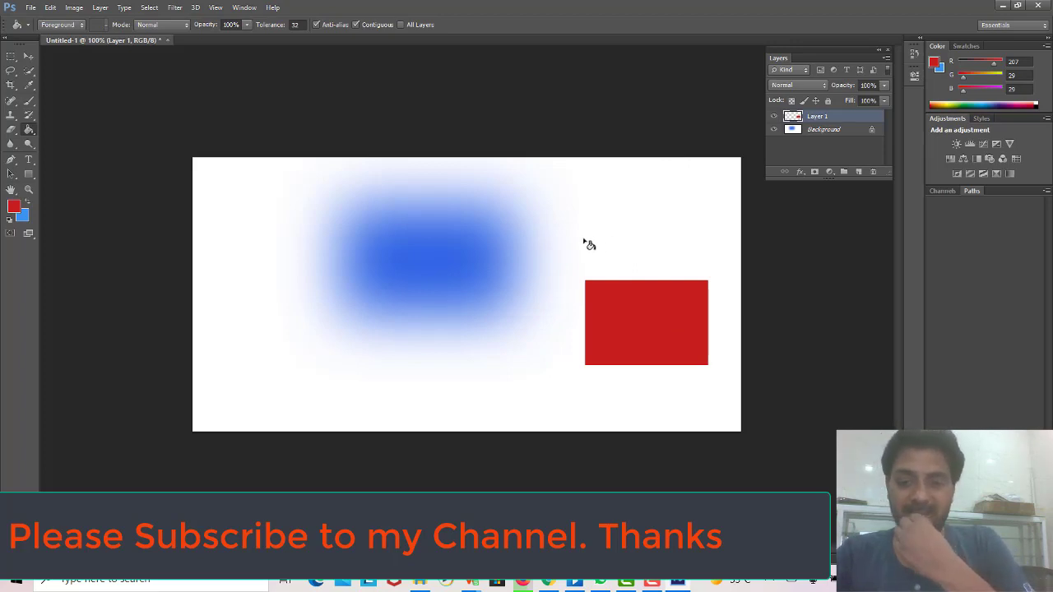
left_click(597, 239)
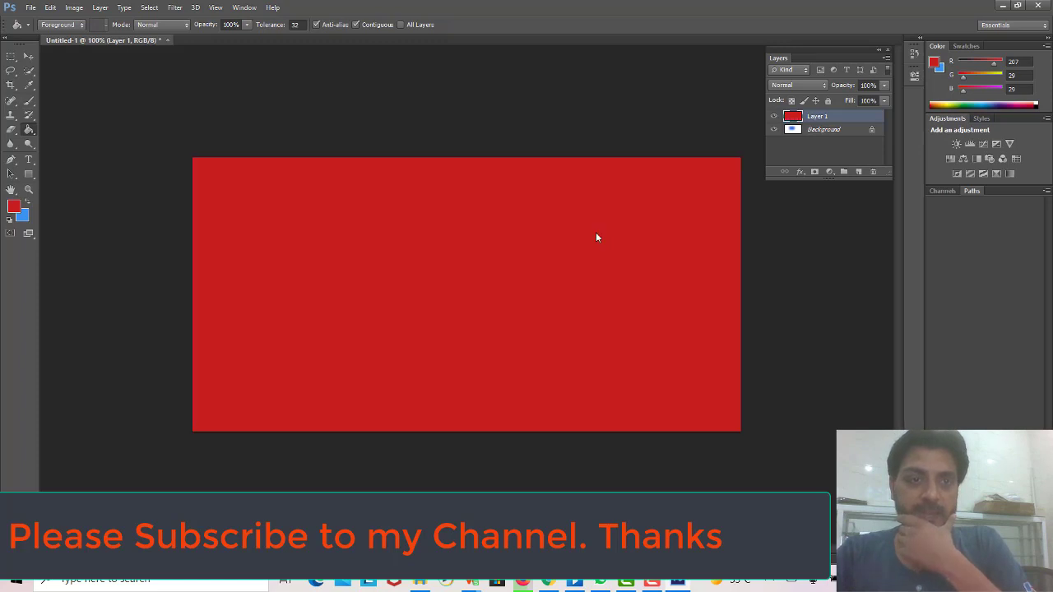
key("ctrl+z")
Repeat red flood fills and undos, then drag Layer 1 to the trash to delete it.
left_click(339, 210)
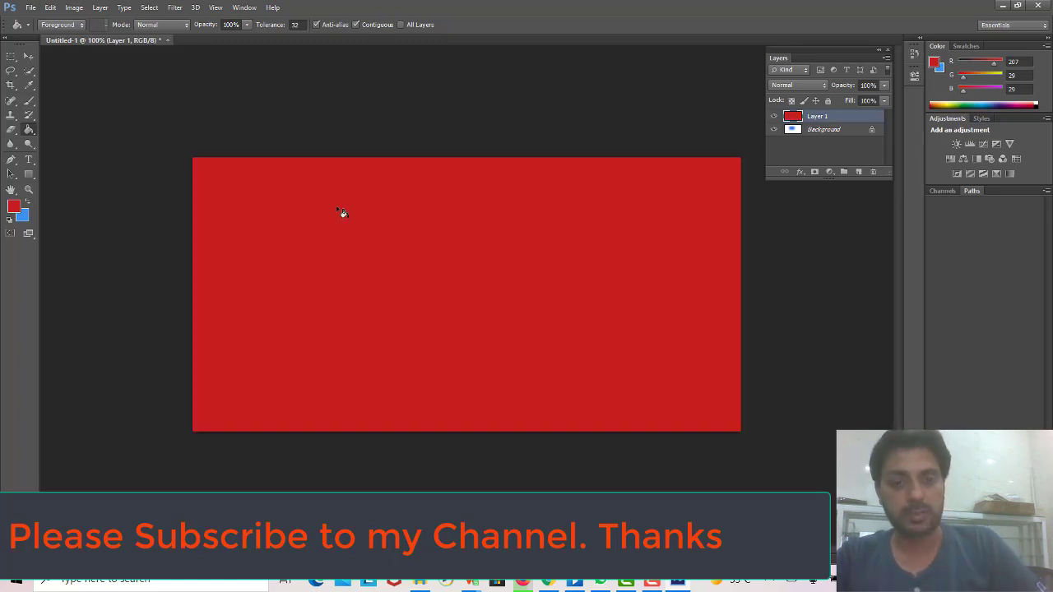
key("ctrl+z")
left_click(339, 211)
key("ctrl+z")
left_click(340, 212)
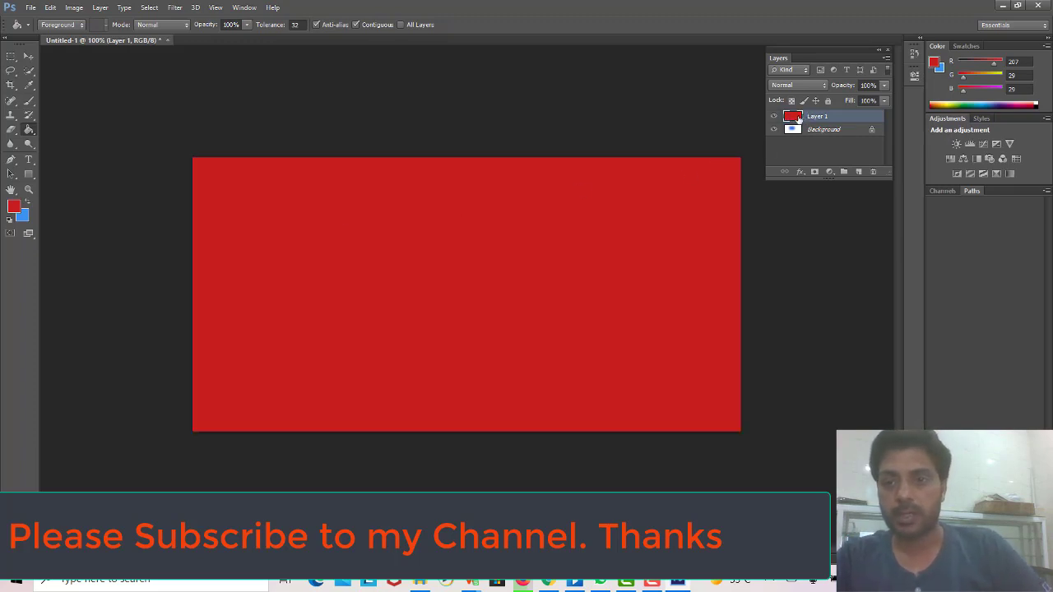
left_click_drag(798, 119, 873, 172)
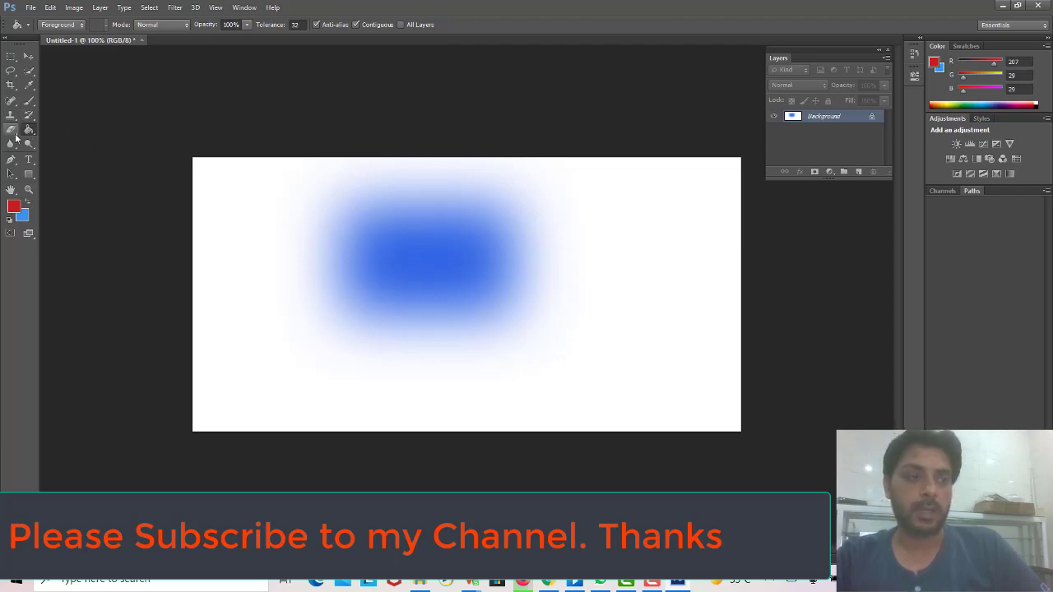
Choose the standard Eraser Tool and erase a zig-zag stroke over the blob.
left_click(12, 131)
right_click(15, 137)
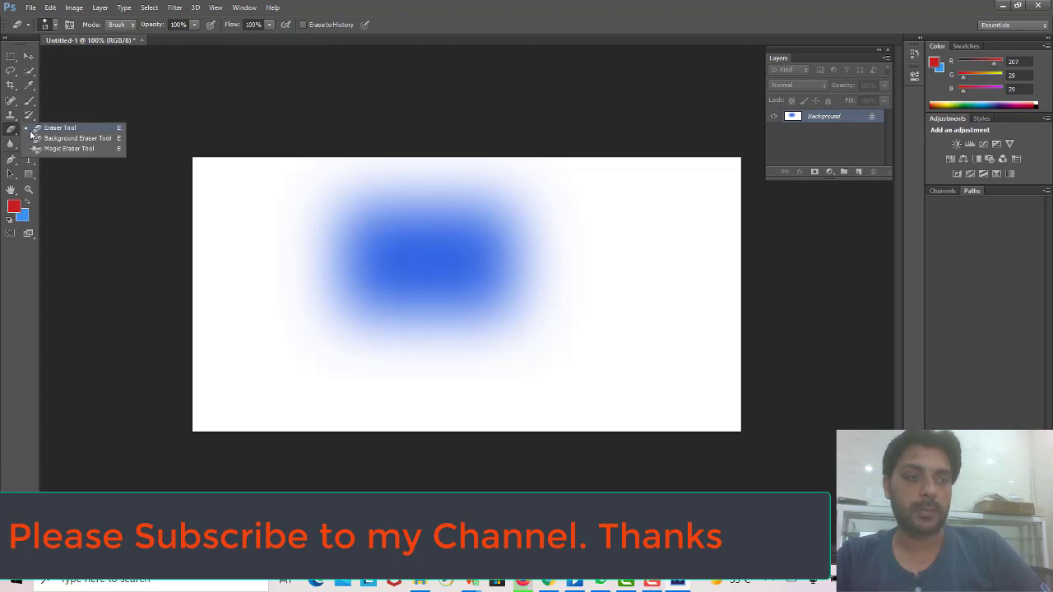
left_click(46, 132)
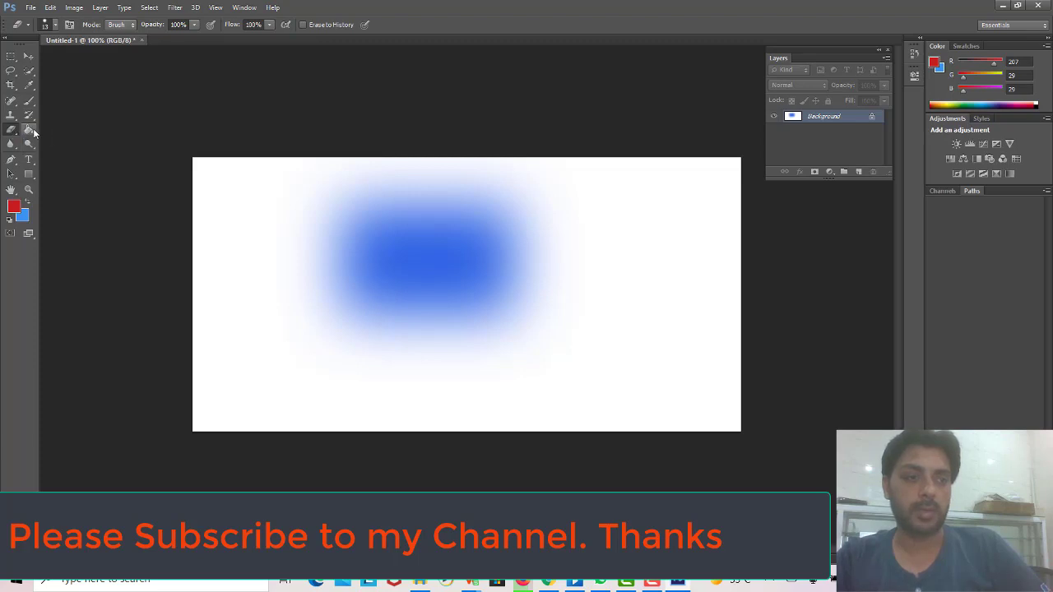
mouse_move(289, 198)
left_mouse_down()
mouse_move(482, 257)
mouse_move(421, 267)
left_mouse_up()
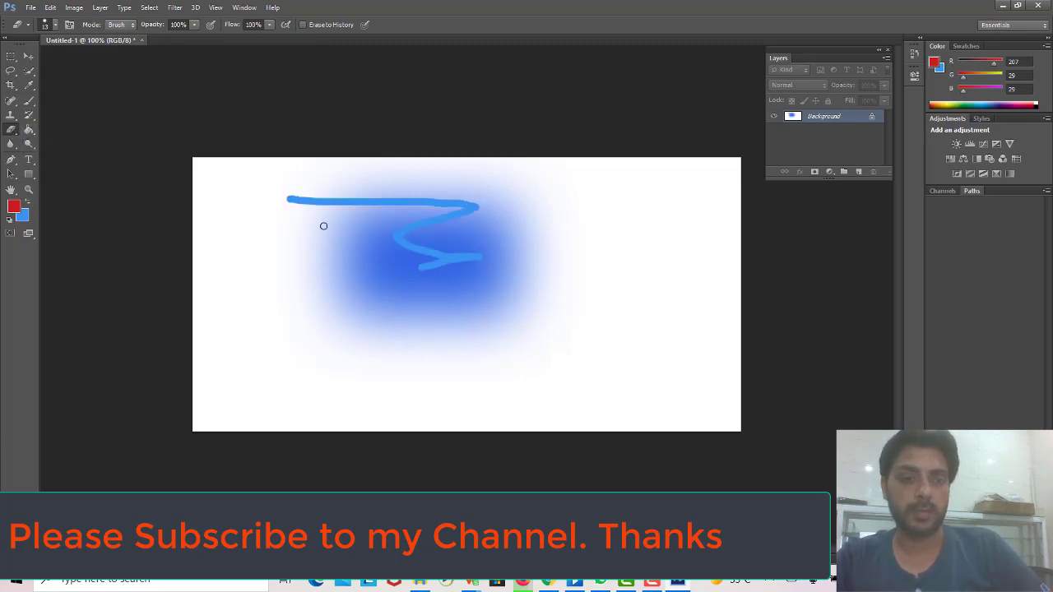
Reset colours, set the background colour to white, and scrub eraser strokes across the blue blob.
left_click(11, 219)
left_click(22, 215)
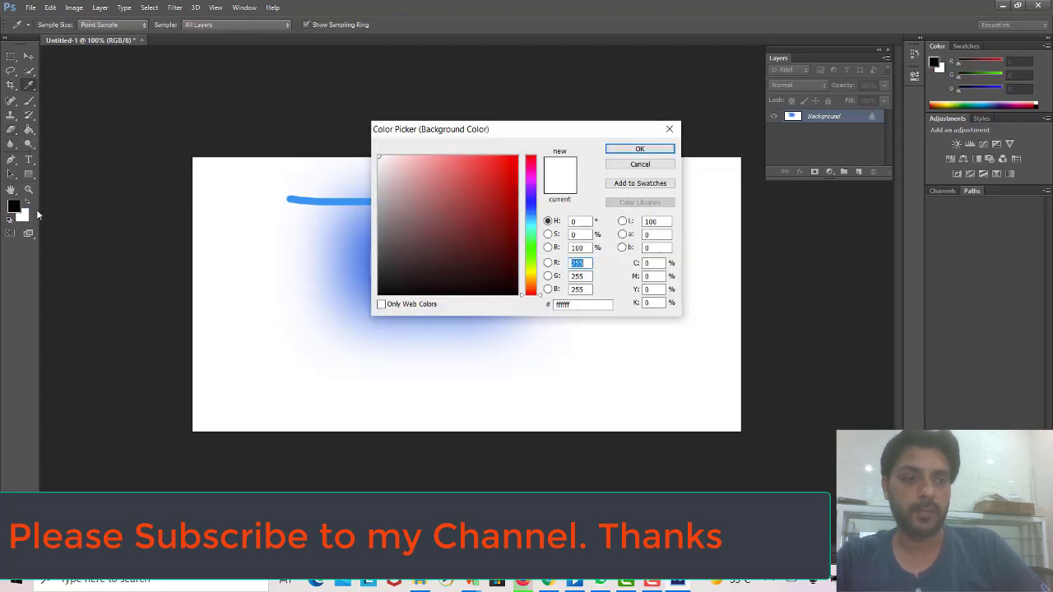
left_click(633, 153)
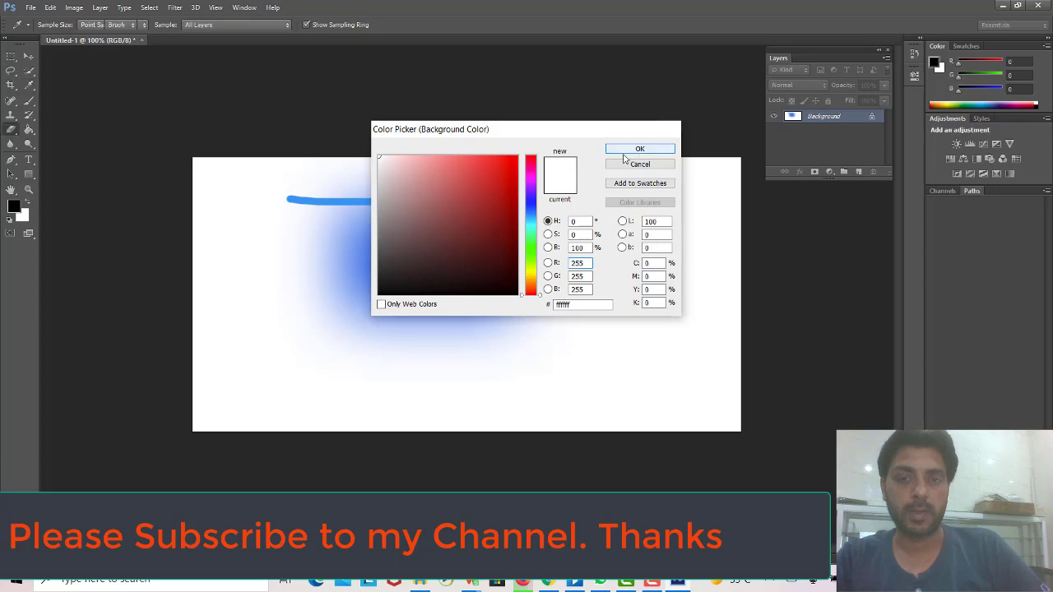
mouse_move(284, 199)
left_mouse_down()
mouse_move(385, 269)
mouse_move(334, 251)
mouse_move(432, 228)
mouse_move(418, 218)
mouse_move(374, 230)
mouse_move(461, 284)
mouse_move(457, 272)
mouse_move(483, 282)
mouse_move(395, 300)
mouse_move(453, 238)
left_mouse_up()
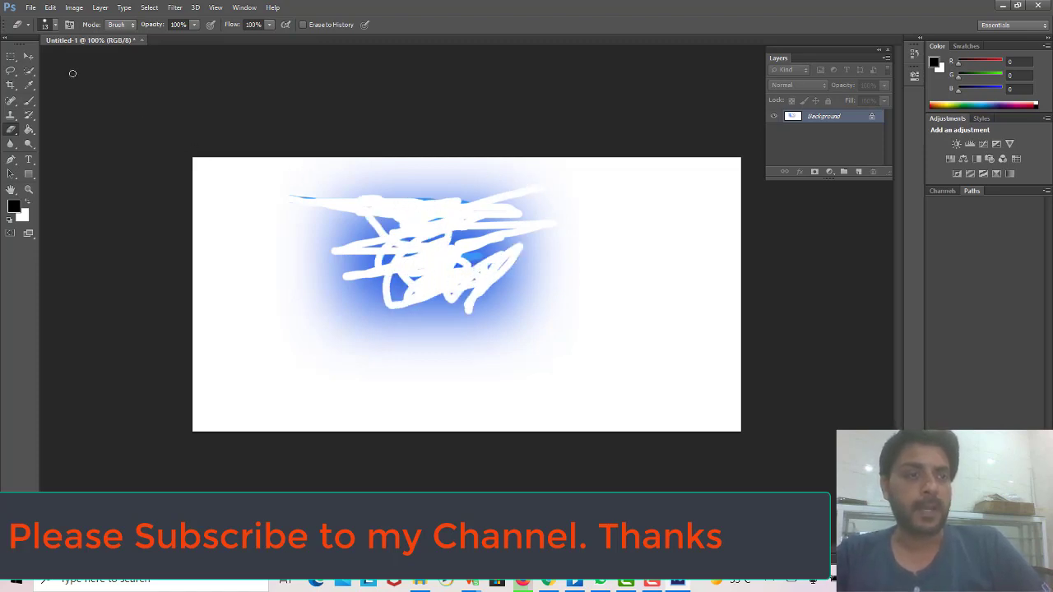
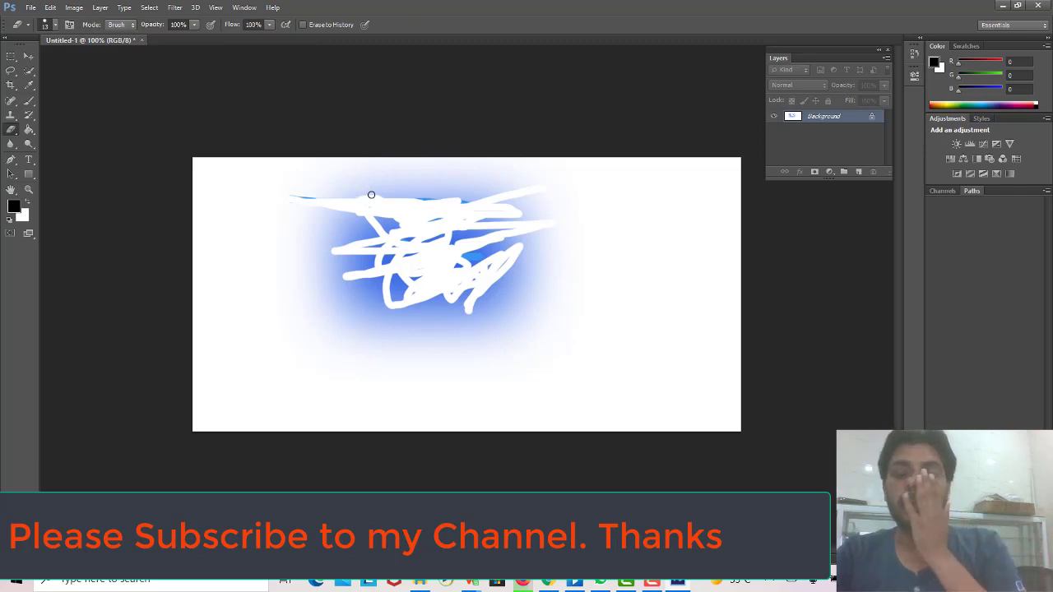
Remove the blue-and-white scribbles with a Content-Aware fill over a rectangular selection, then deselect.
left_click(12, 57)
left_click_drag(252, 170, 581, 376)
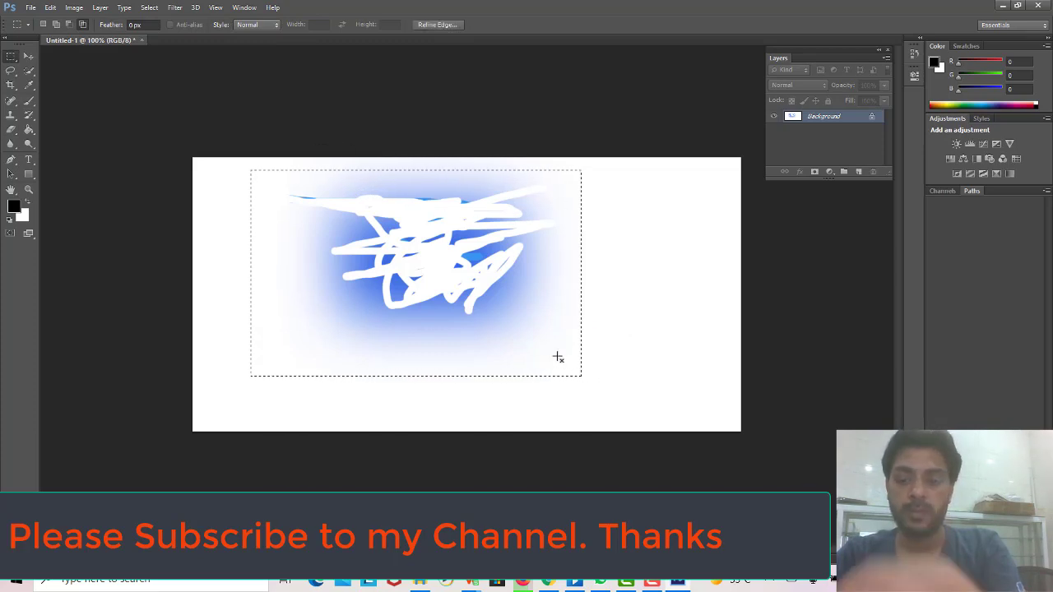
key("shift+F5")
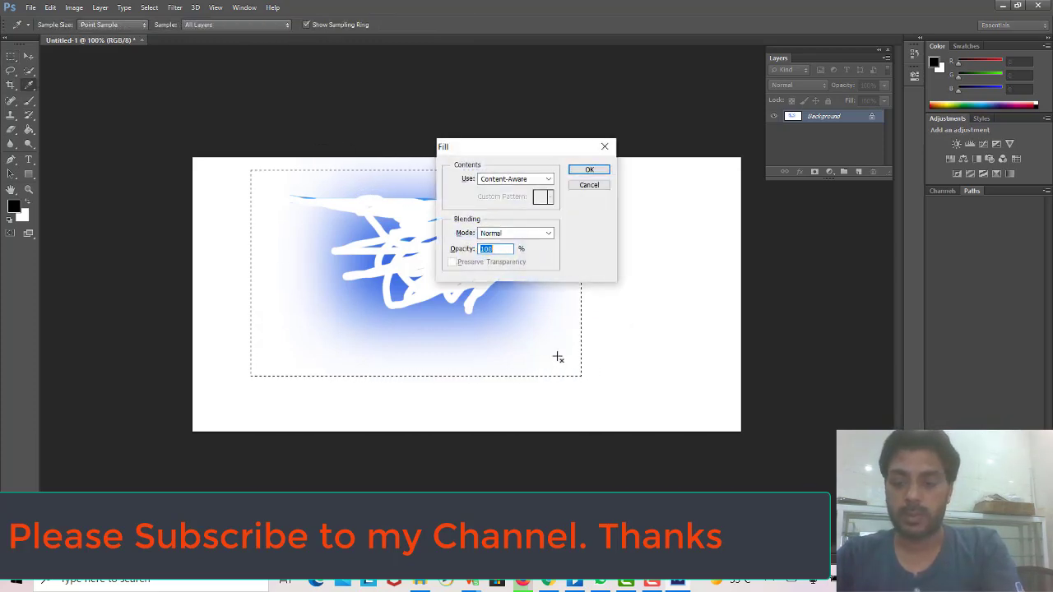
key("Return")
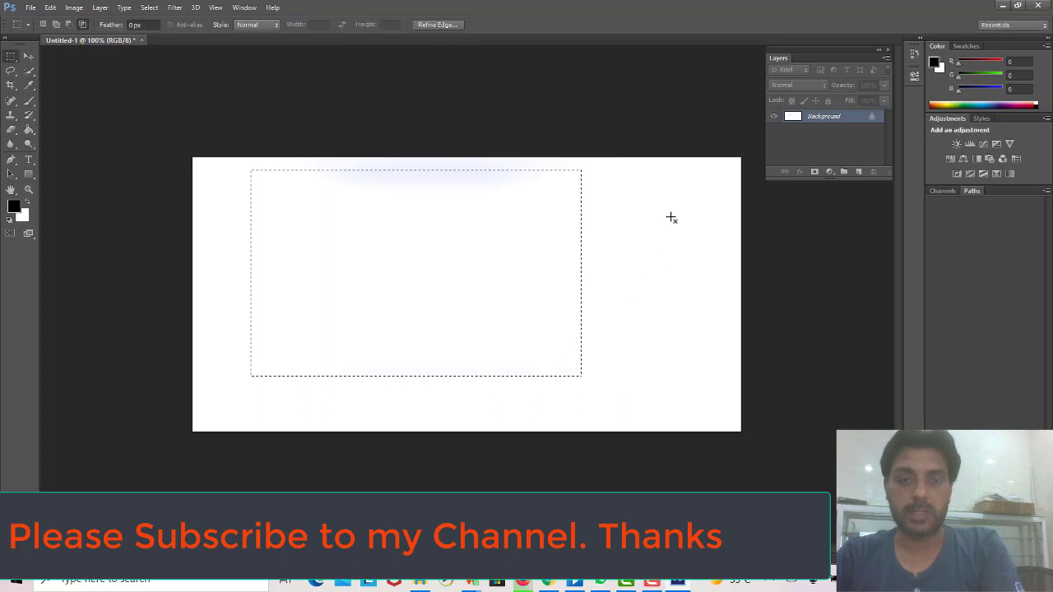
key("ctrl+d")
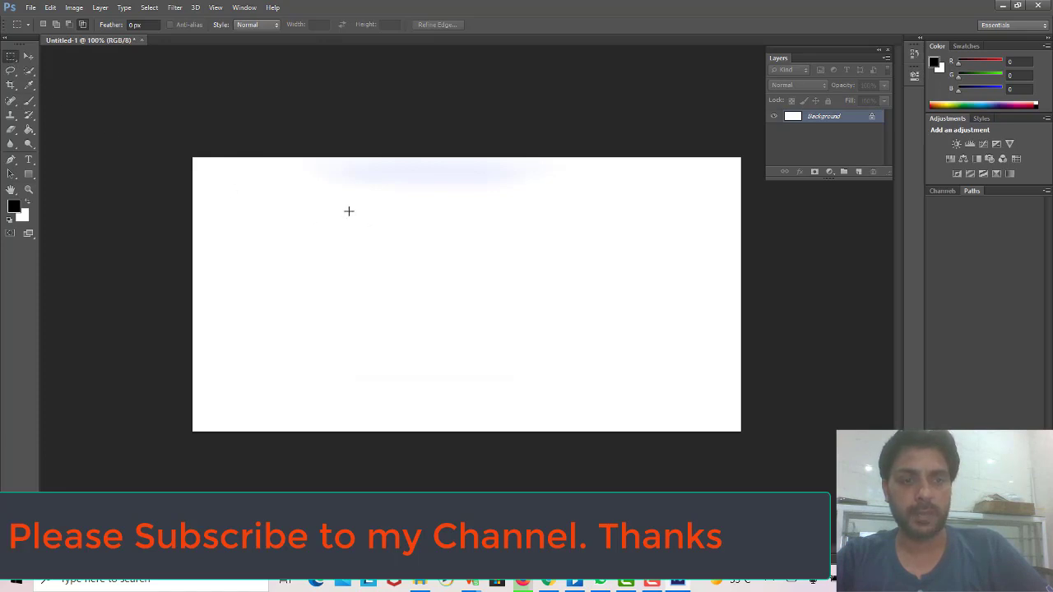
Select a rectangle left of the canvas centre and feather it by 30 pixels.
left_click_drag(365, 208, 495, 335)
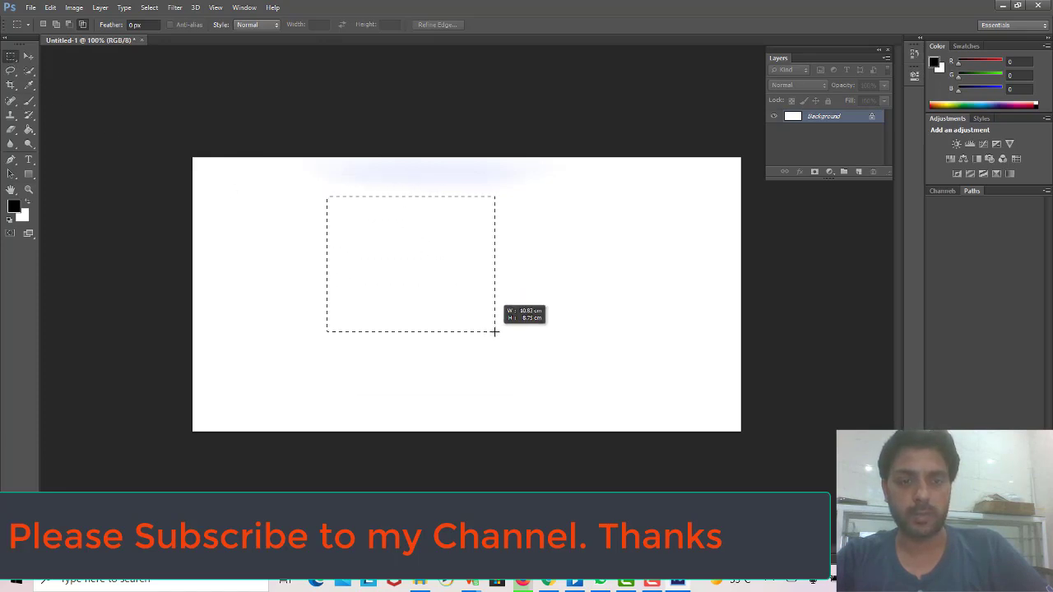
right_click(425, 256)
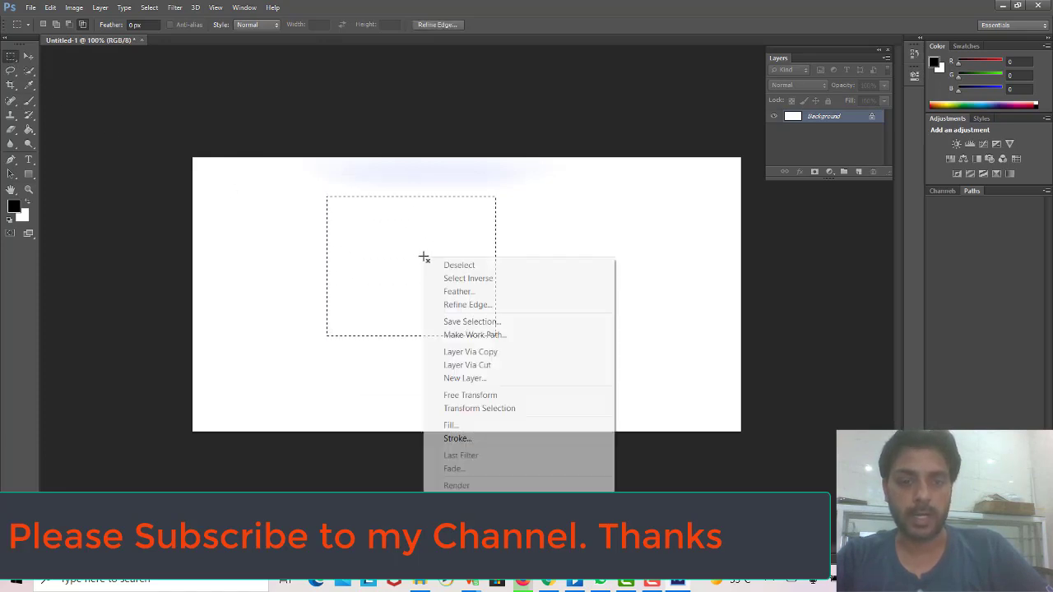
left_click(461, 292)
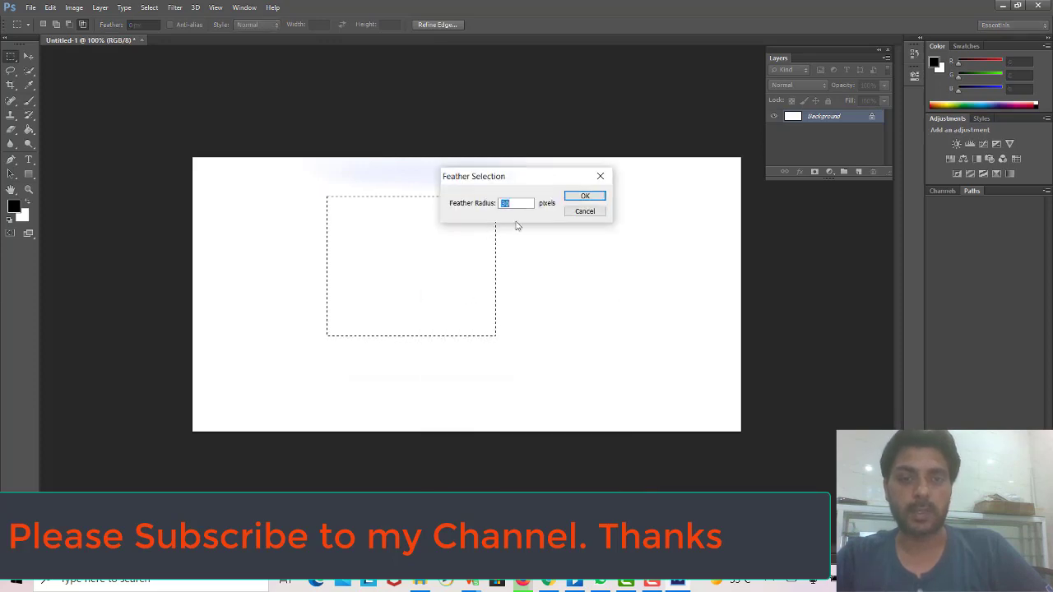
left_click(519, 204)
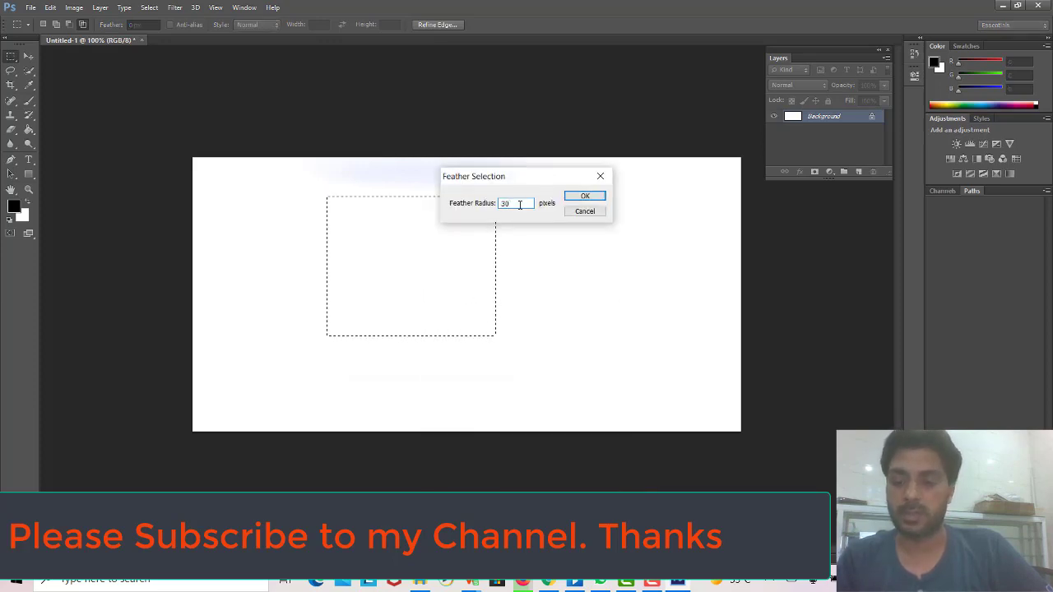
key("Return")
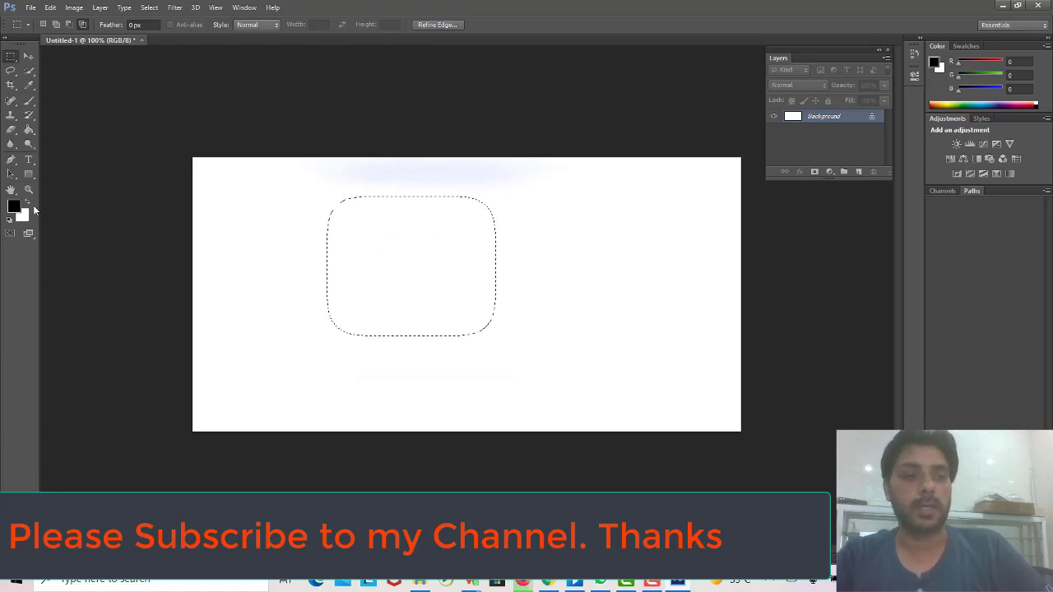
Fill the feathered selection with the black foreground colour, then deselect.
left_click(15, 206)
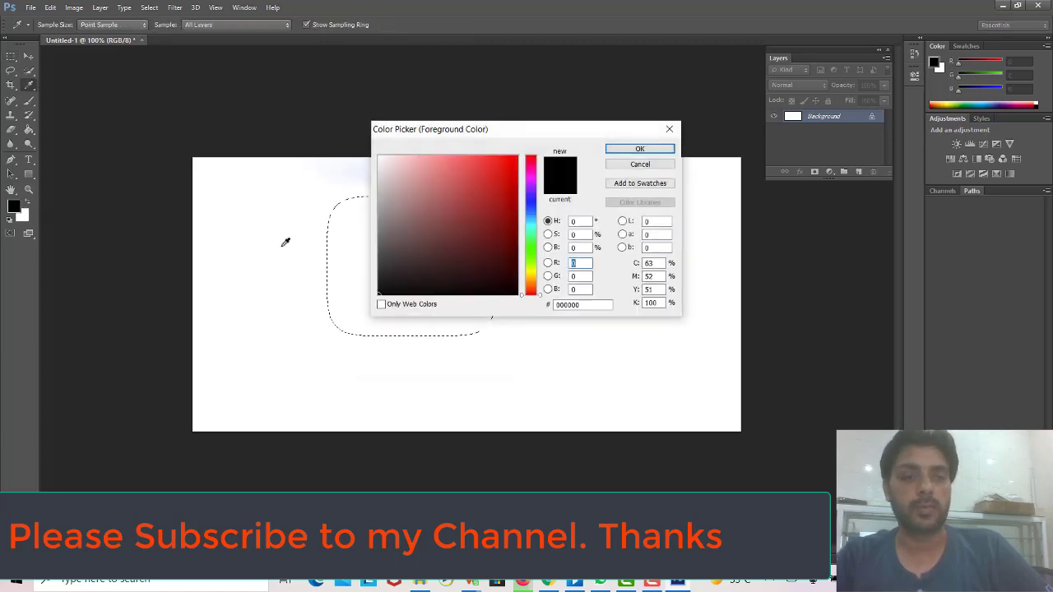
left_click(669, 129)
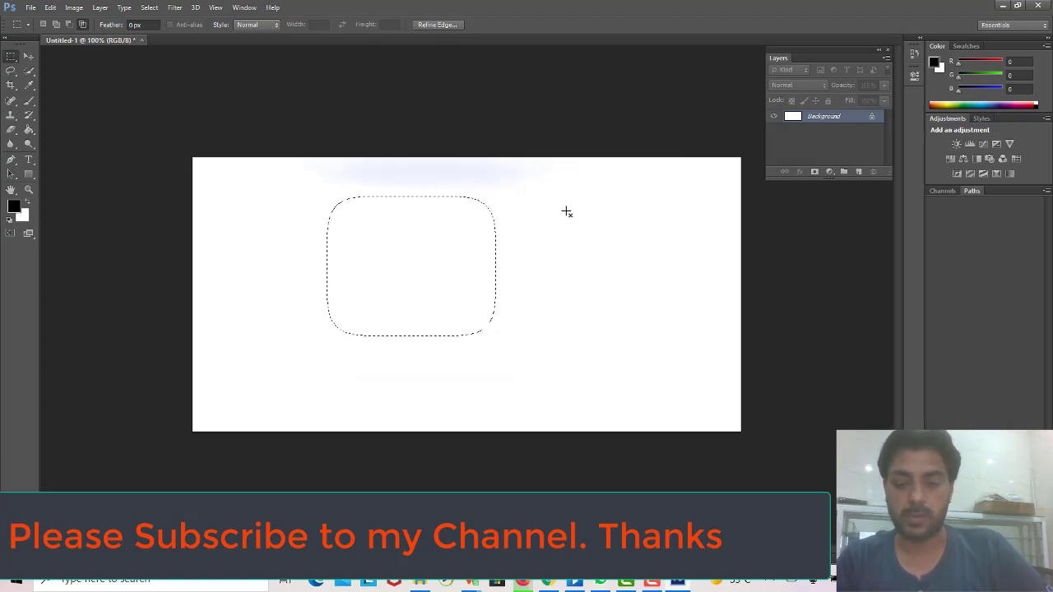
key("alt+BackSpace")
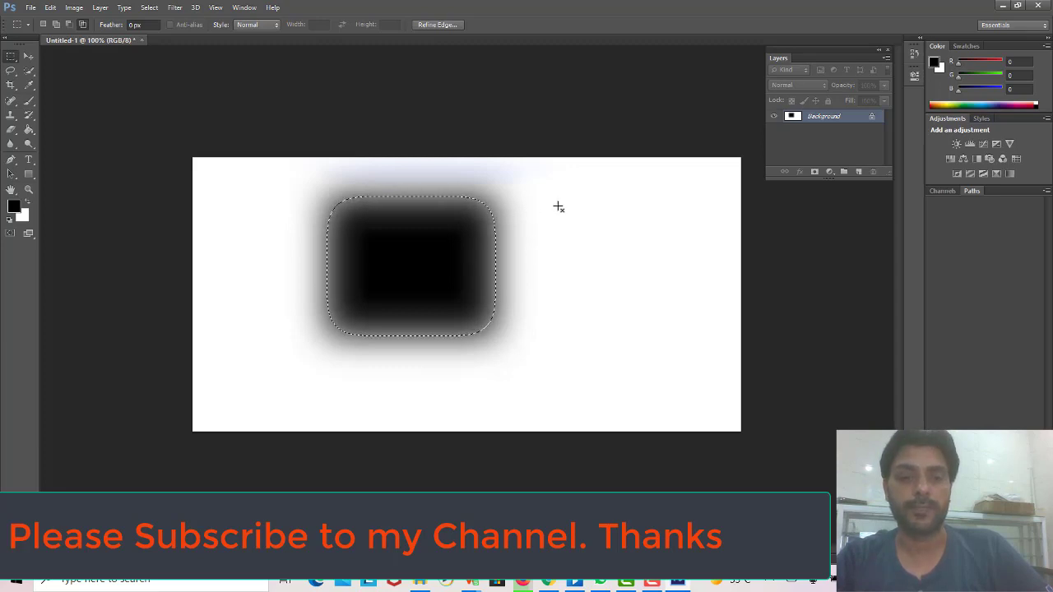
key("ctrl+d")
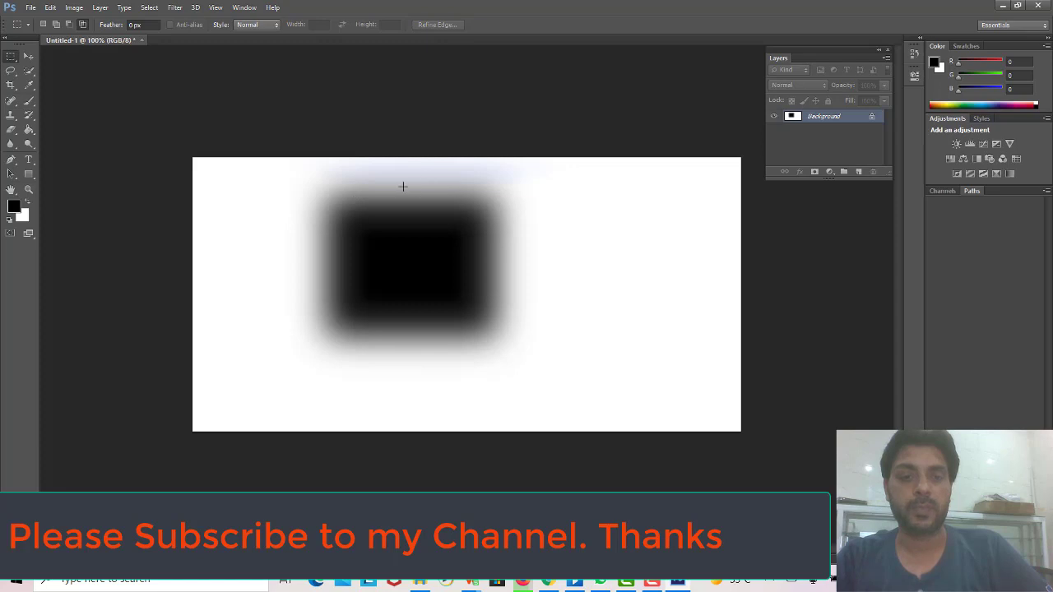
left_click_drag(396, 180, 580, 345)
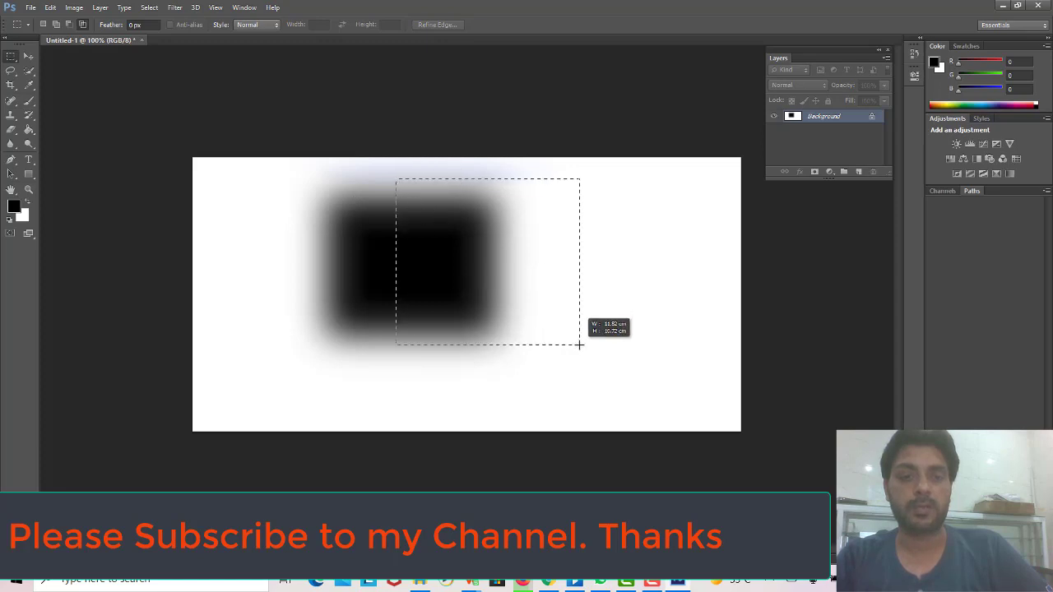
right_click(415, 257)
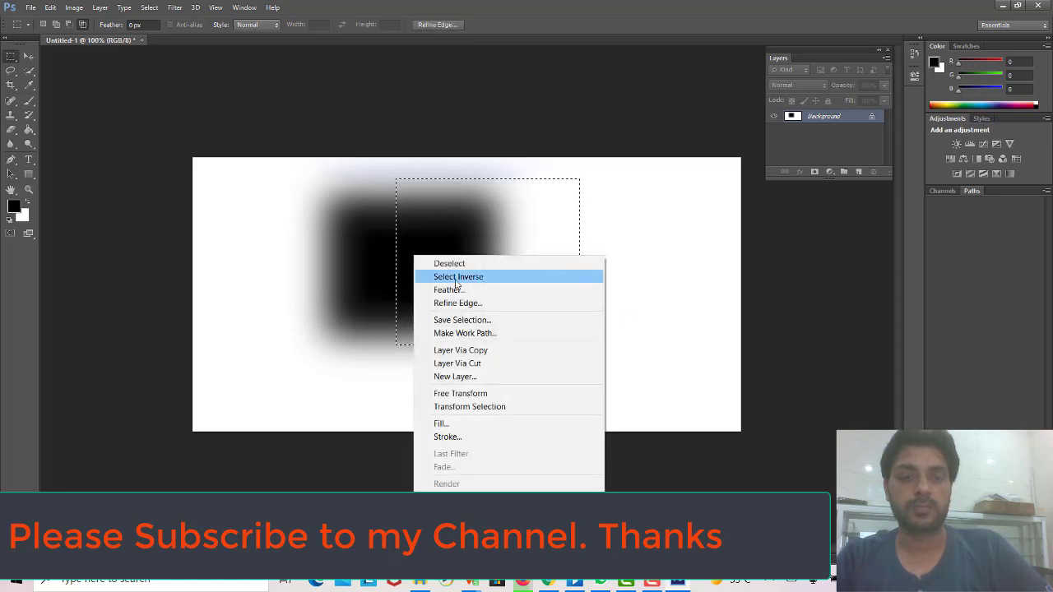
left_click(457, 277)
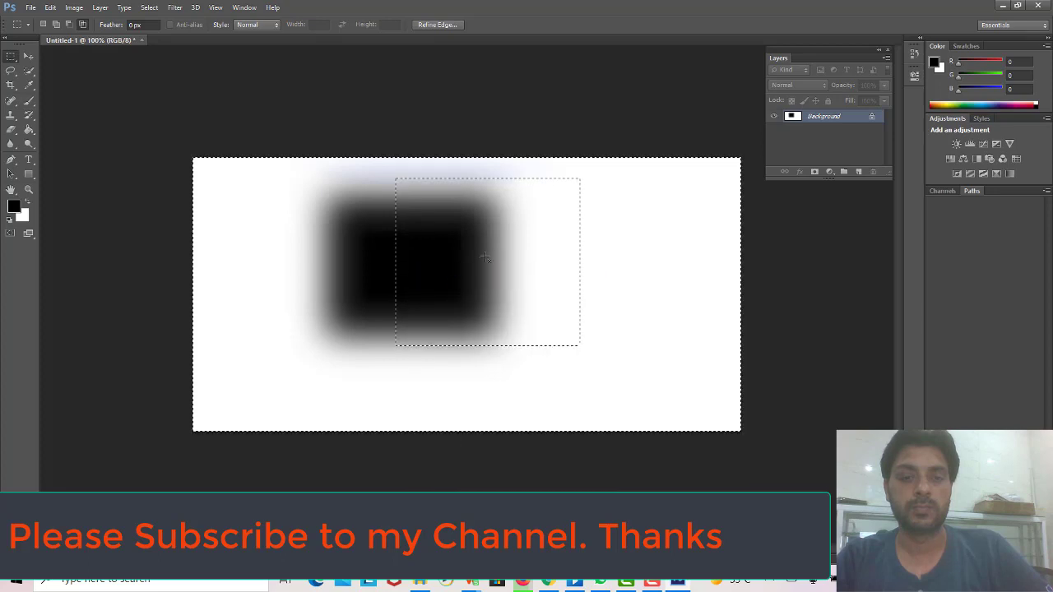
key("ctrl+d")
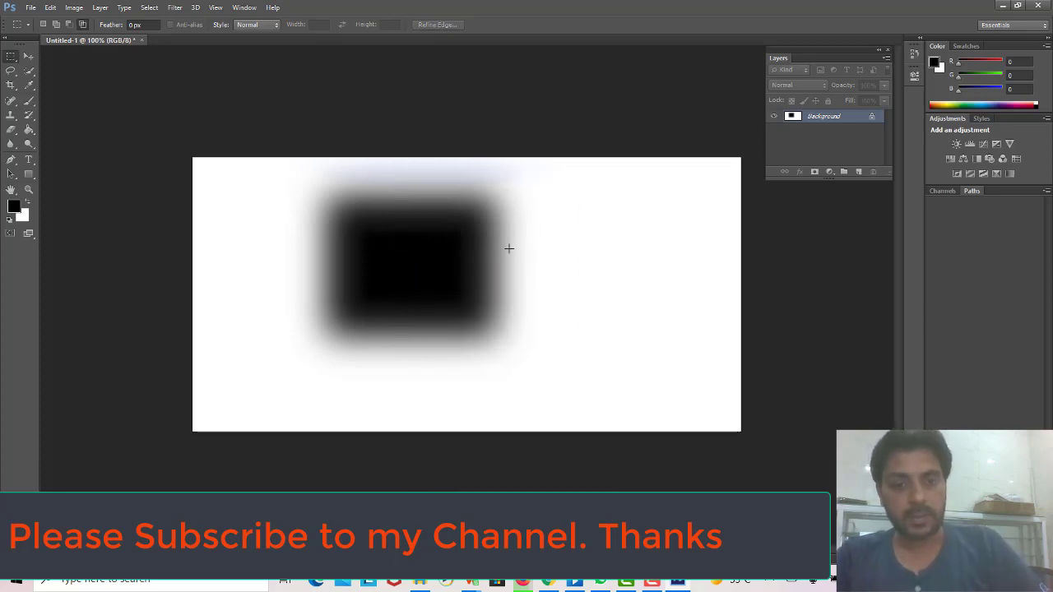
key("ctrl+shift+d")
key("ctrl+d")
key("ctrl+shift+d")
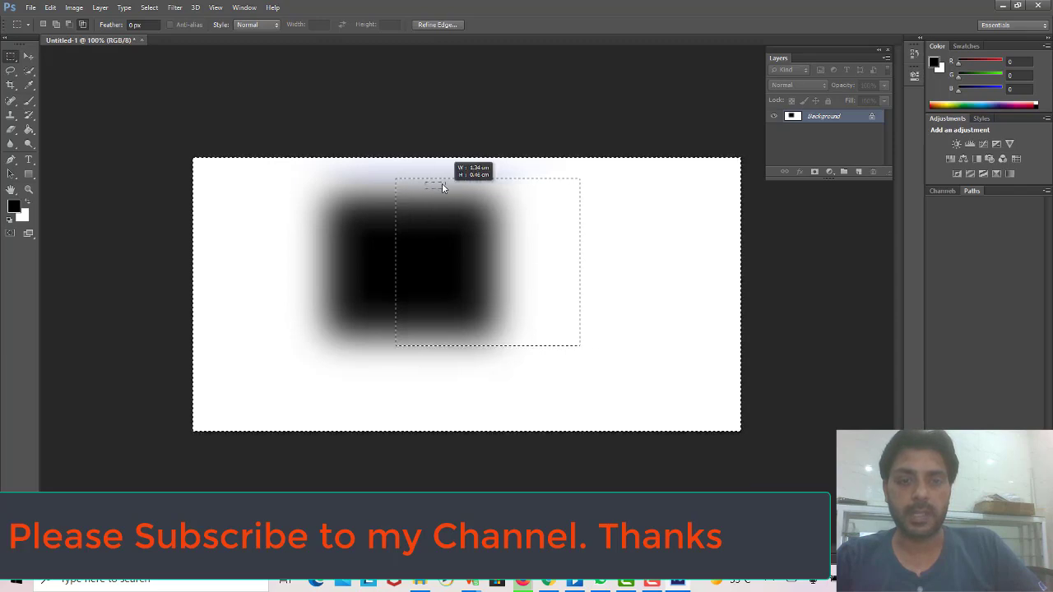
Erase the blurred black square with a Content-Aware fill, then marquee a smaller central rectangle.
left_click_drag(443, 187, 427, 189)
key("Return")
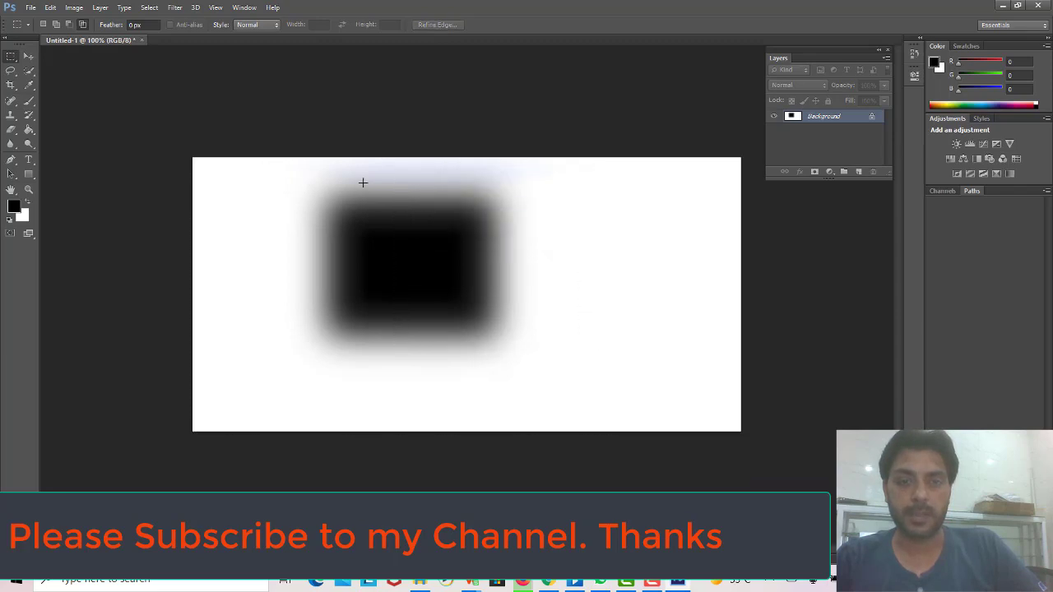
left_click_drag(266, 171, 558, 372)
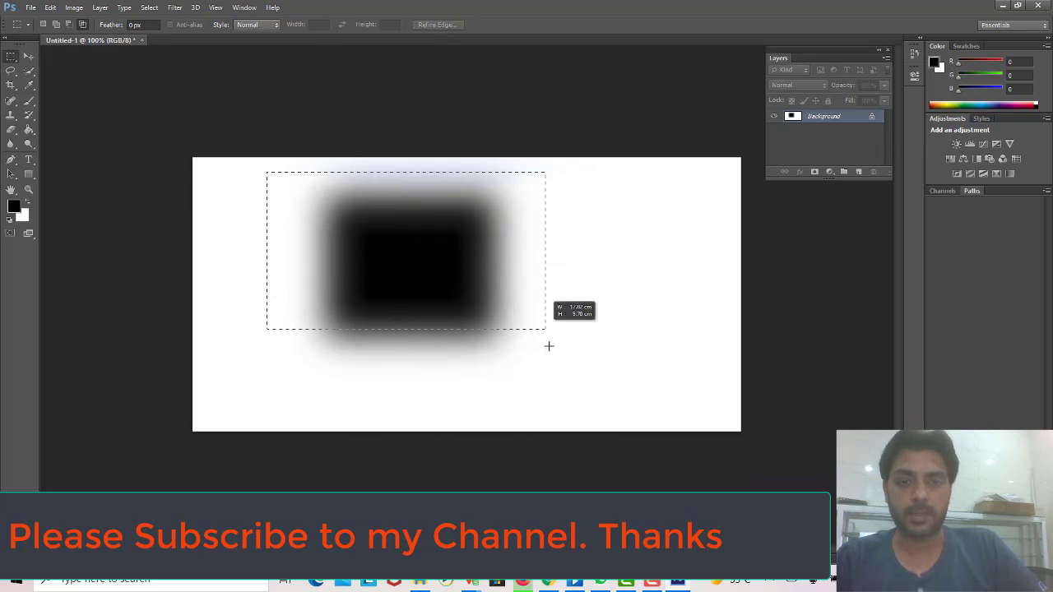
right_click(454, 282)
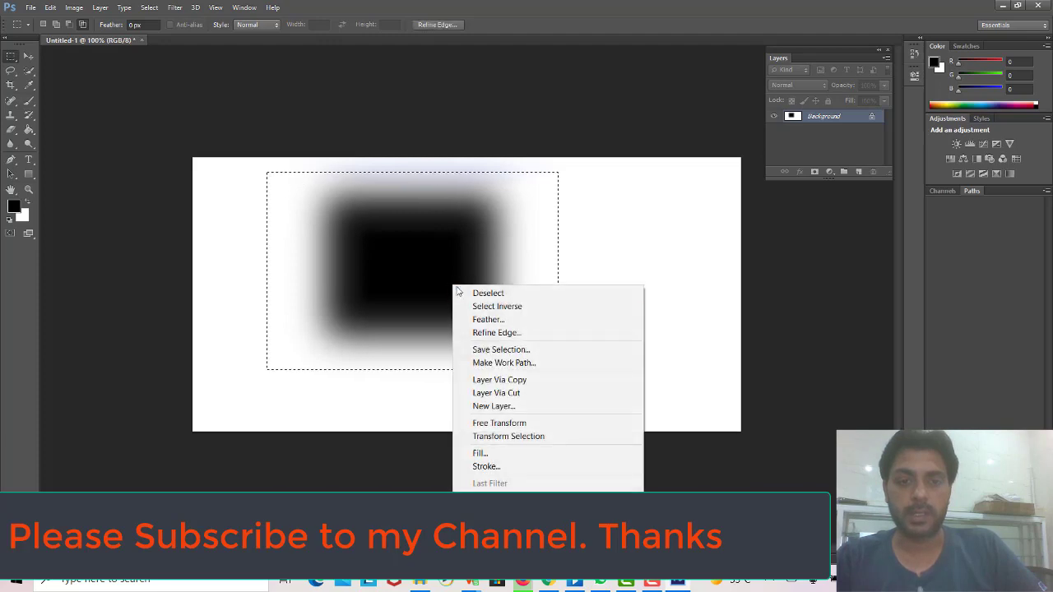
left_click(473, 291)
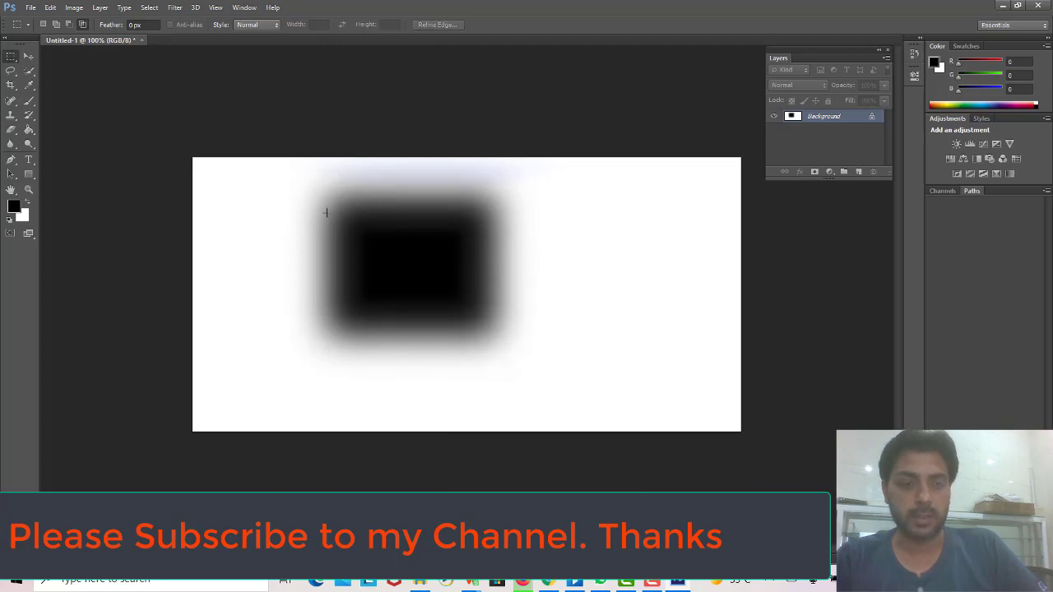
left_click_drag(292, 172, 560, 372)
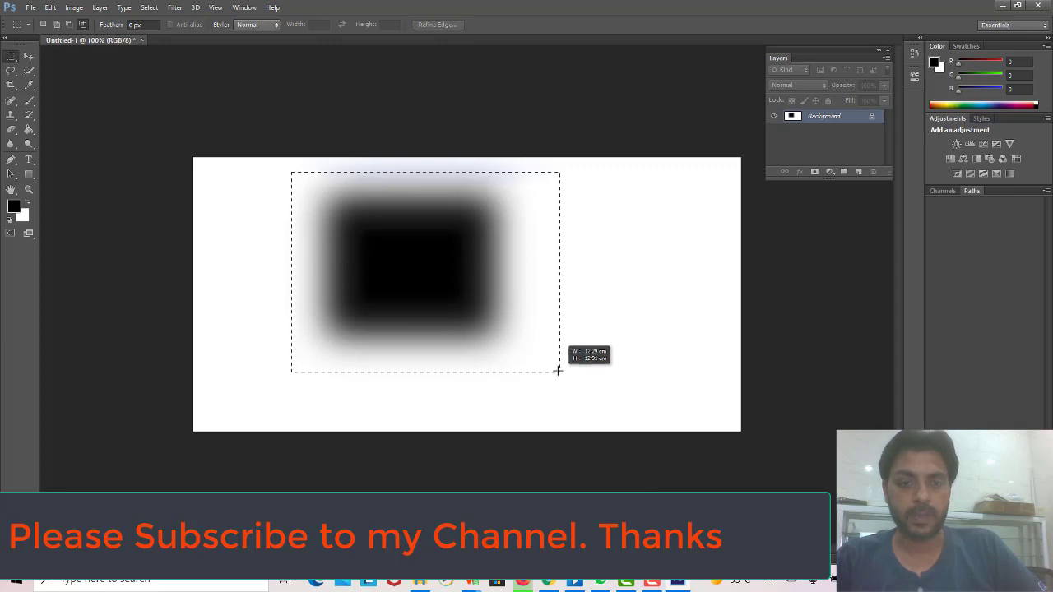
key("shift+F5")
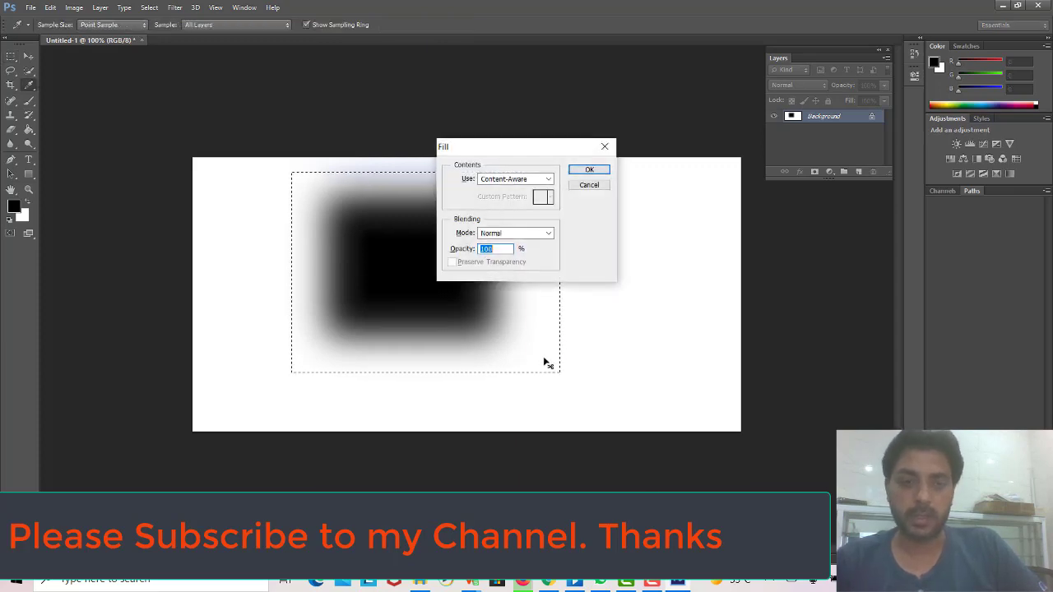
key("Return")
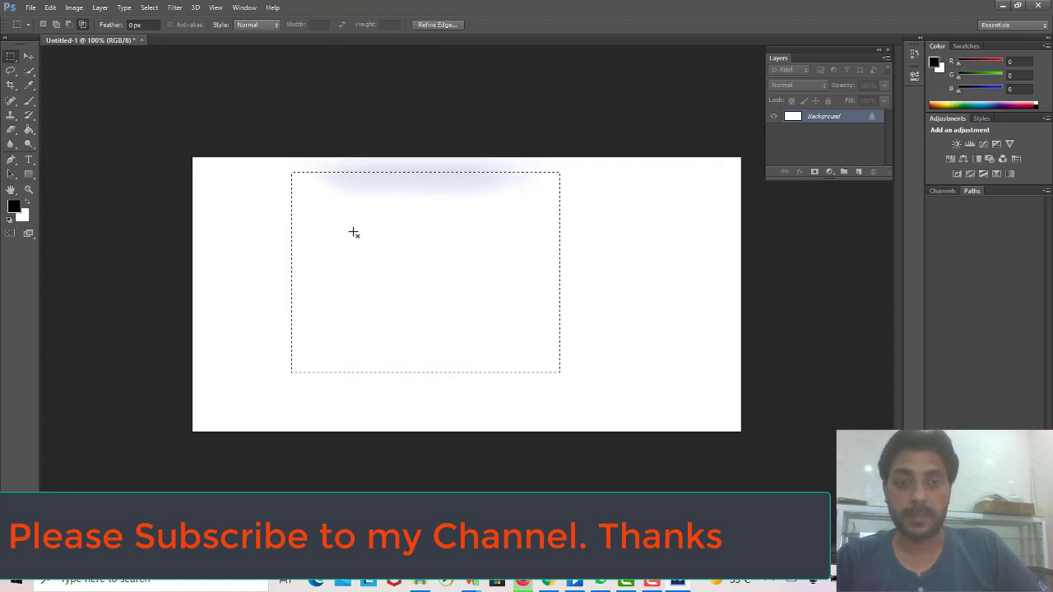
left_click_drag(363, 220, 519, 331)
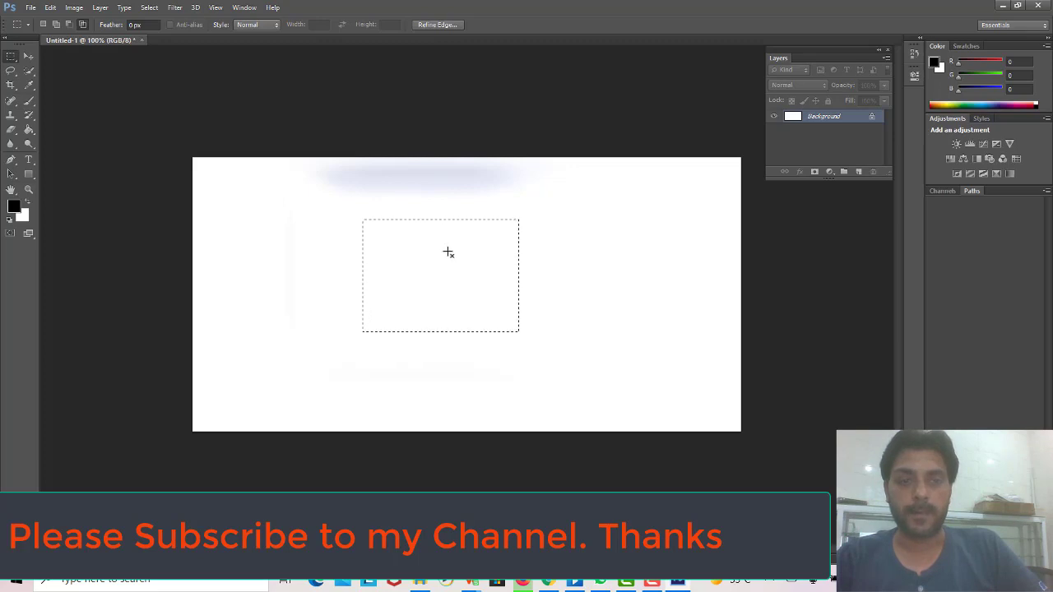
Feather the selection by 40 pixels, fill it with soft black, then undo the fill.
right_click(447, 251)
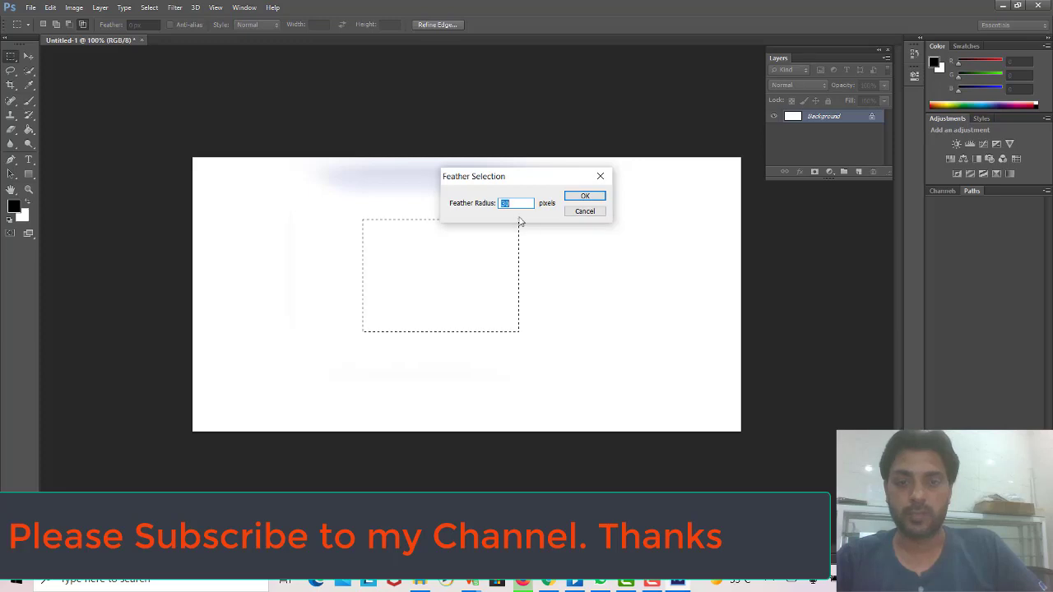
type("40")
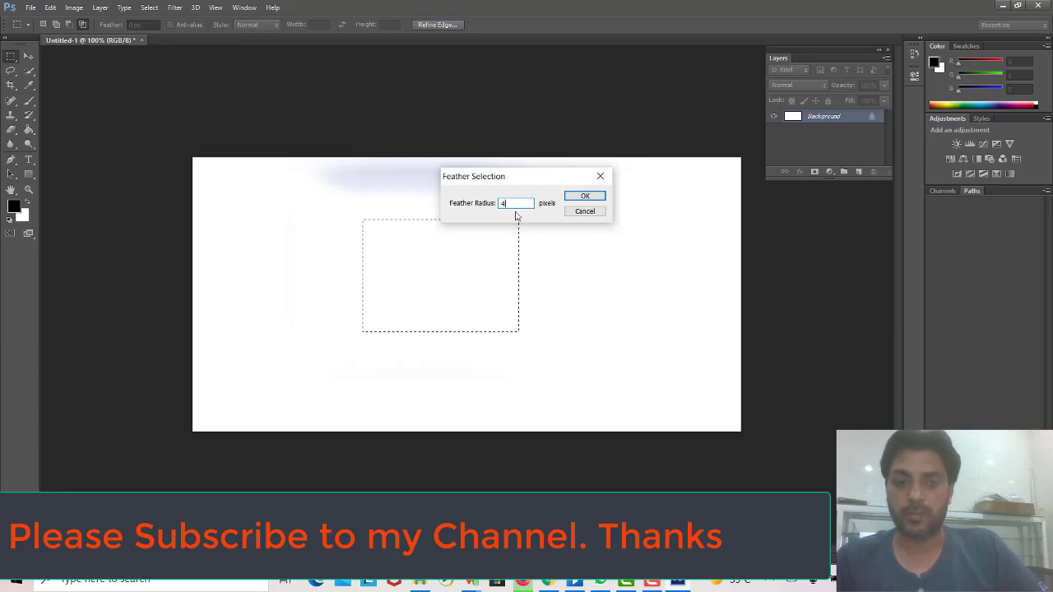
key("Return")
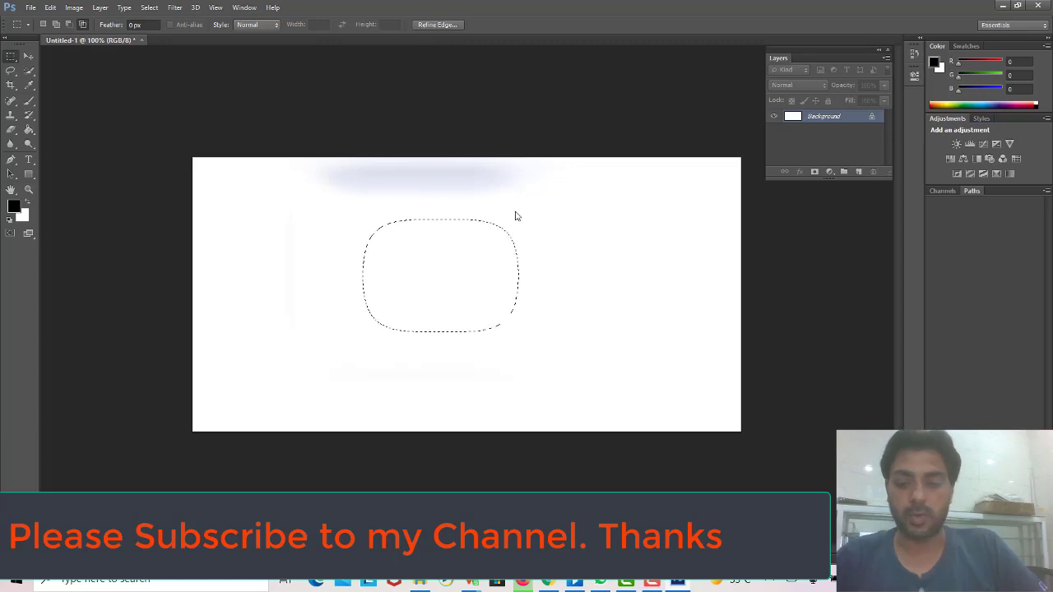
key("alt+BackSpace")
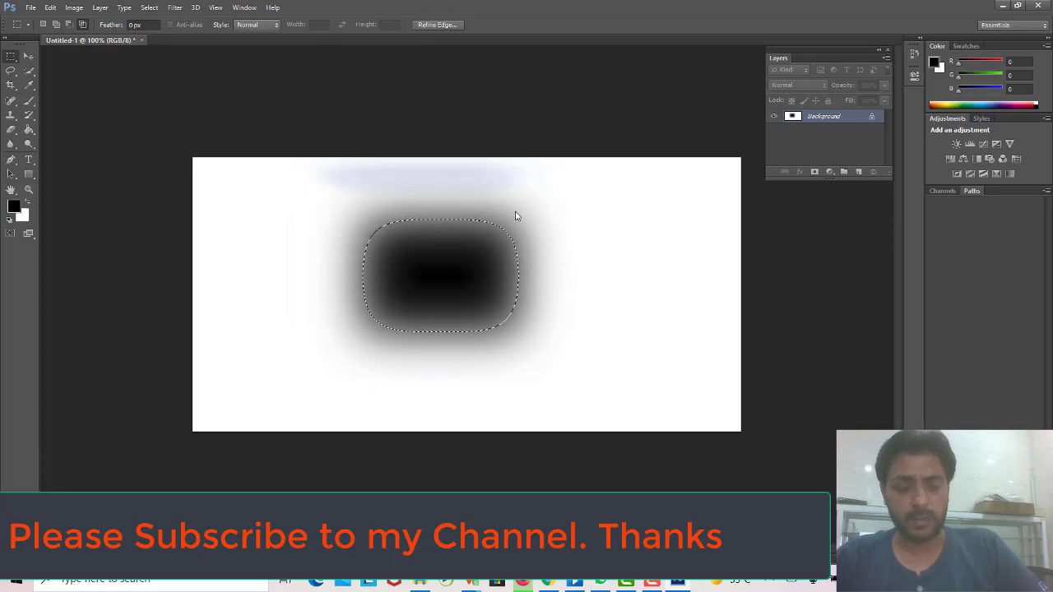
key("ctrl+z")
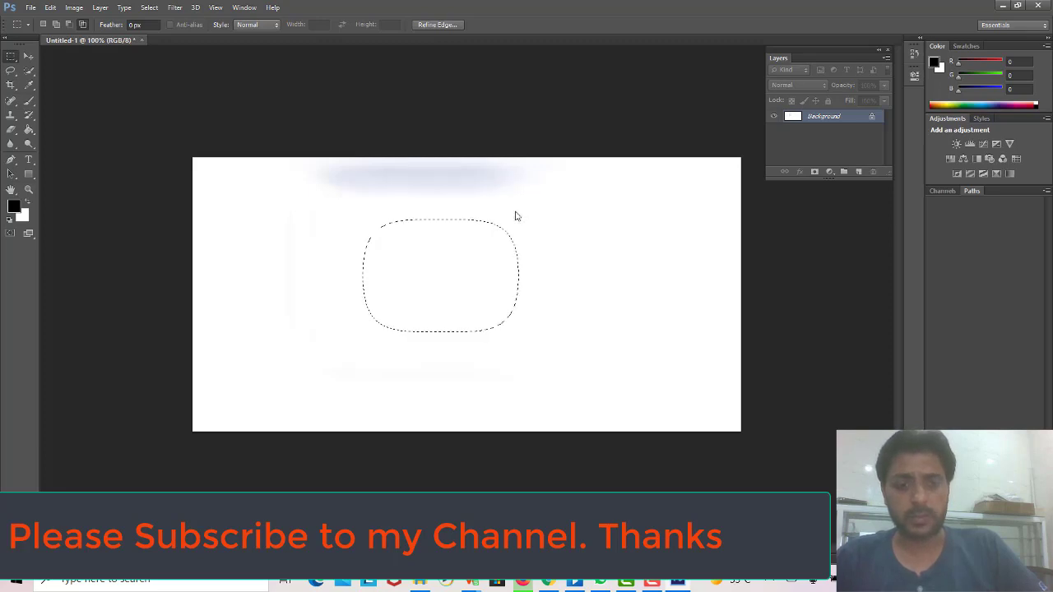
key("ctrl+z")
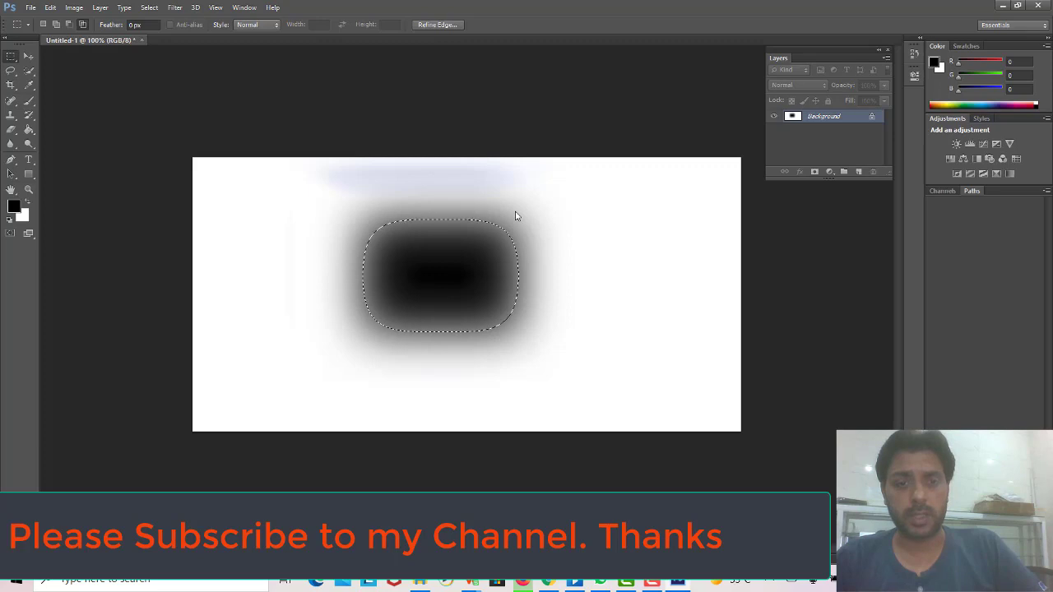
key("ctrl+z")
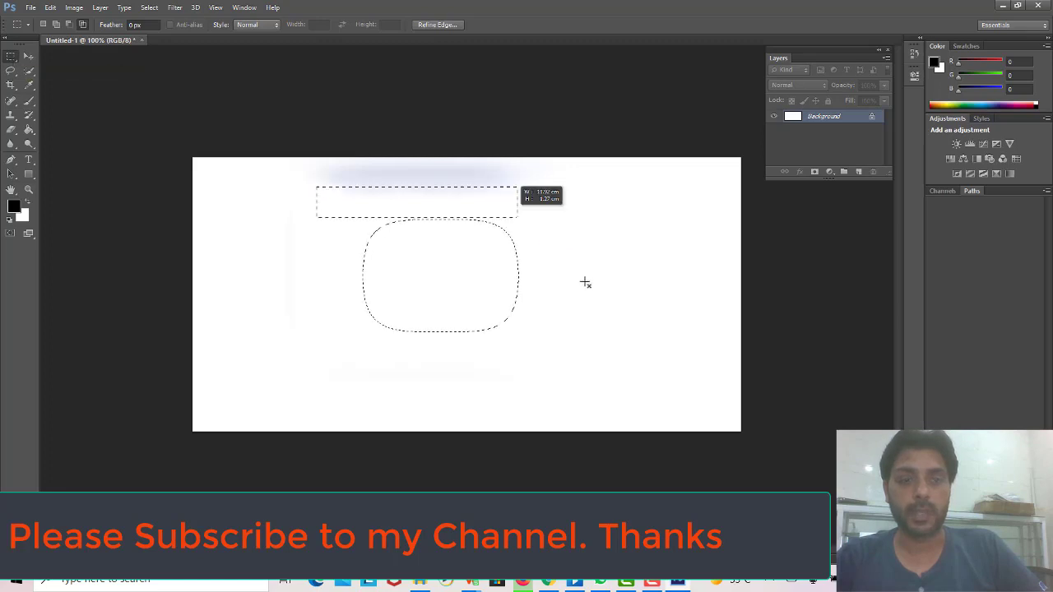
Marquee a larger rectangle, dismiss the Fill dialog without filling, and clear the selection.
left_click_drag(317, 188, 605, 371)
key("shift+BackSpace")
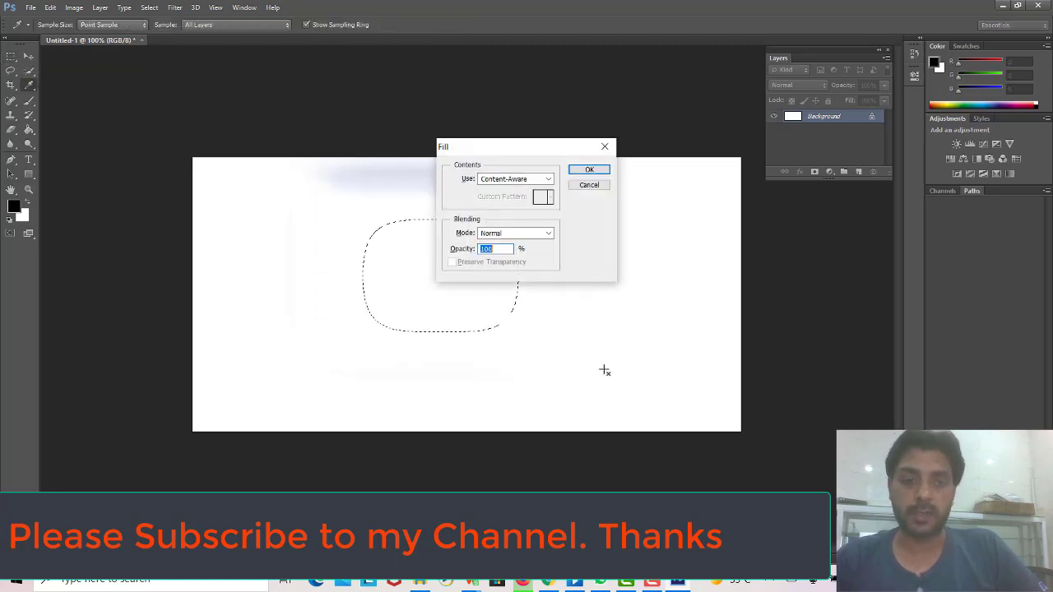
key("Return")
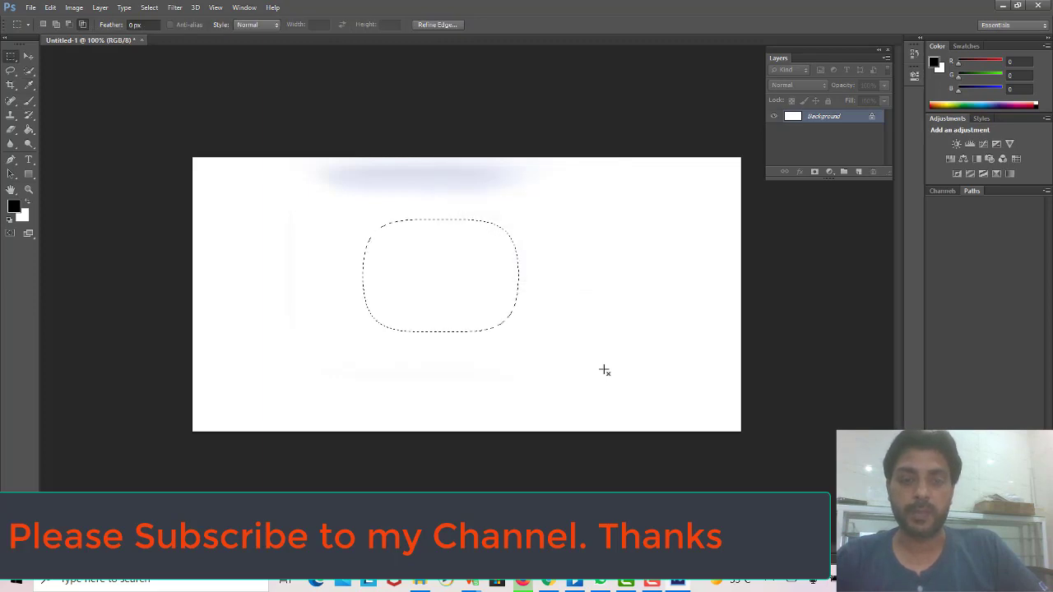
key("Return")
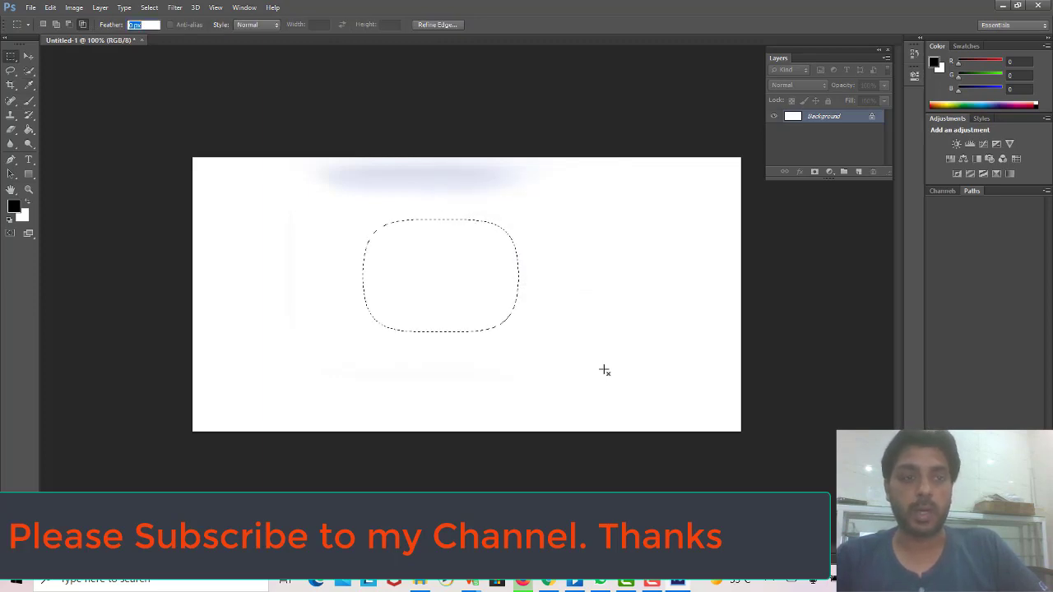
left_click(331, 206)
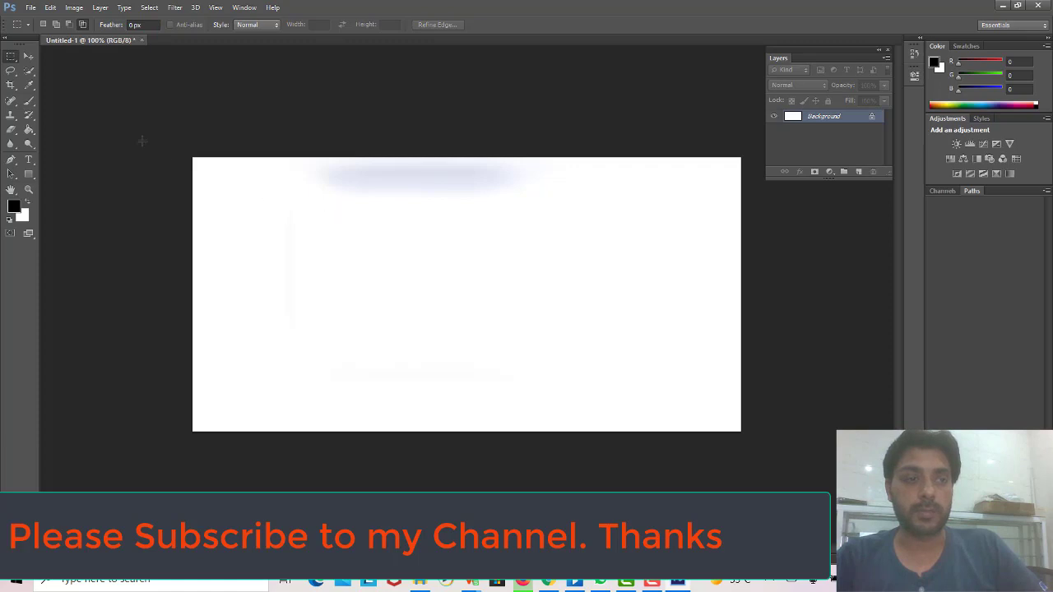
left_click(29, 100)
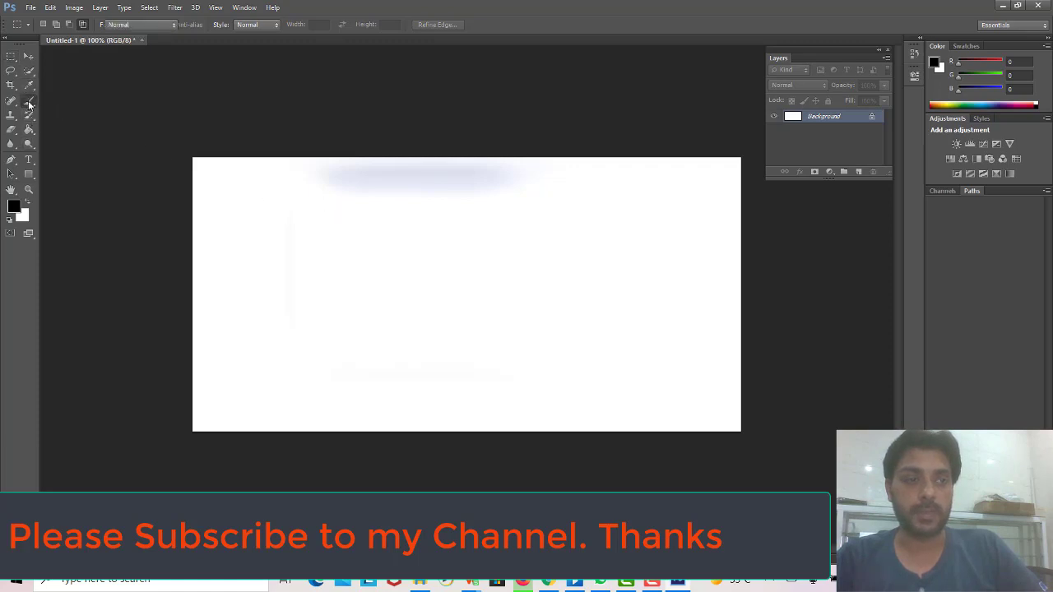
left_click_drag(310, 208, 502, 314)
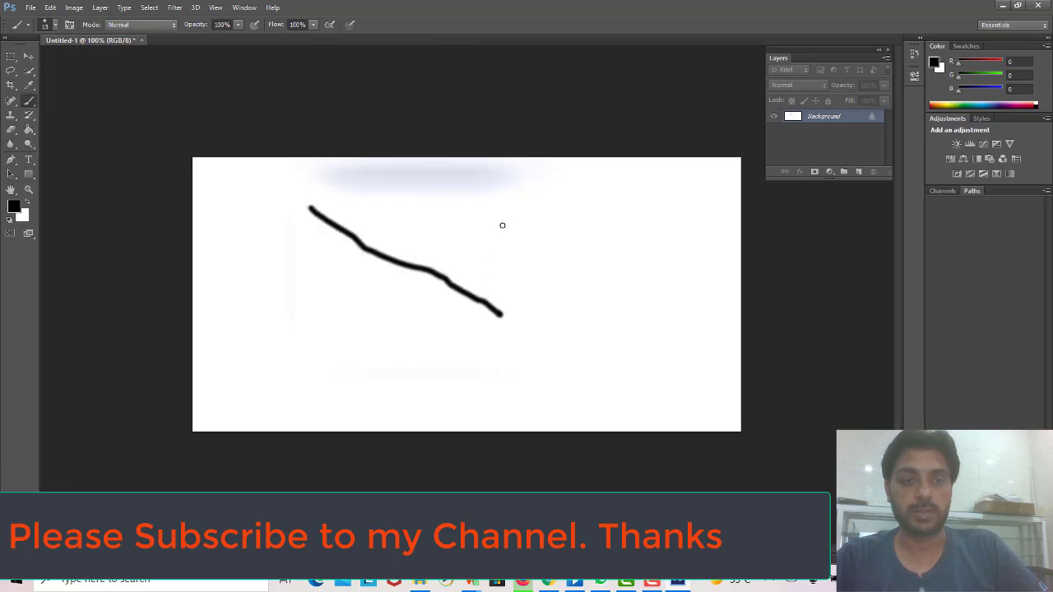
left_click_drag(503, 190, 658, 273)
left_click_drag(263, 298, 411, 388)
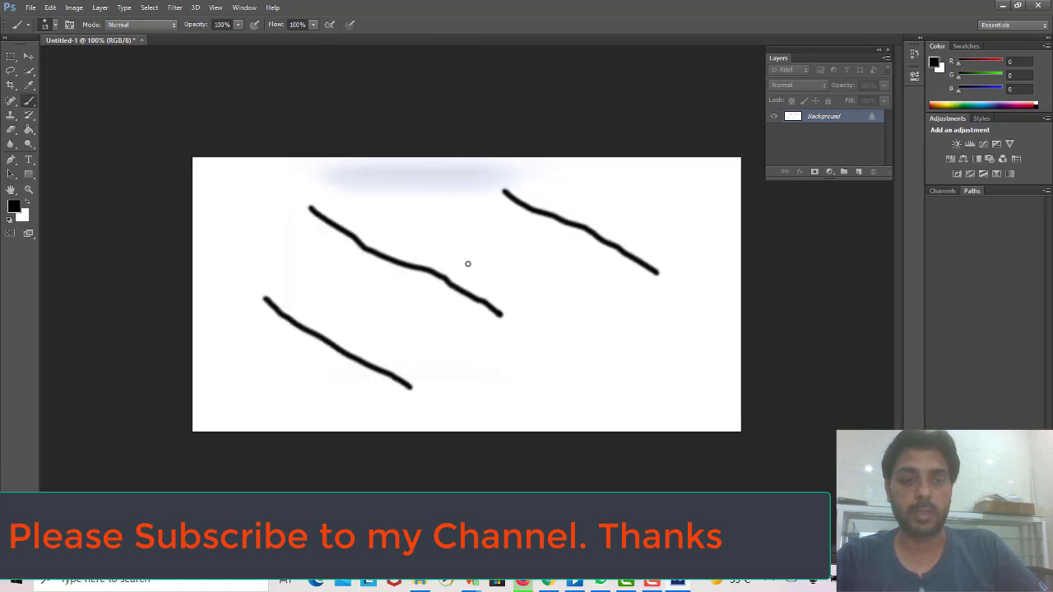
left_click_drag(462, 236, 617, 331)
left_click_drag(345, 309, 516, 372)
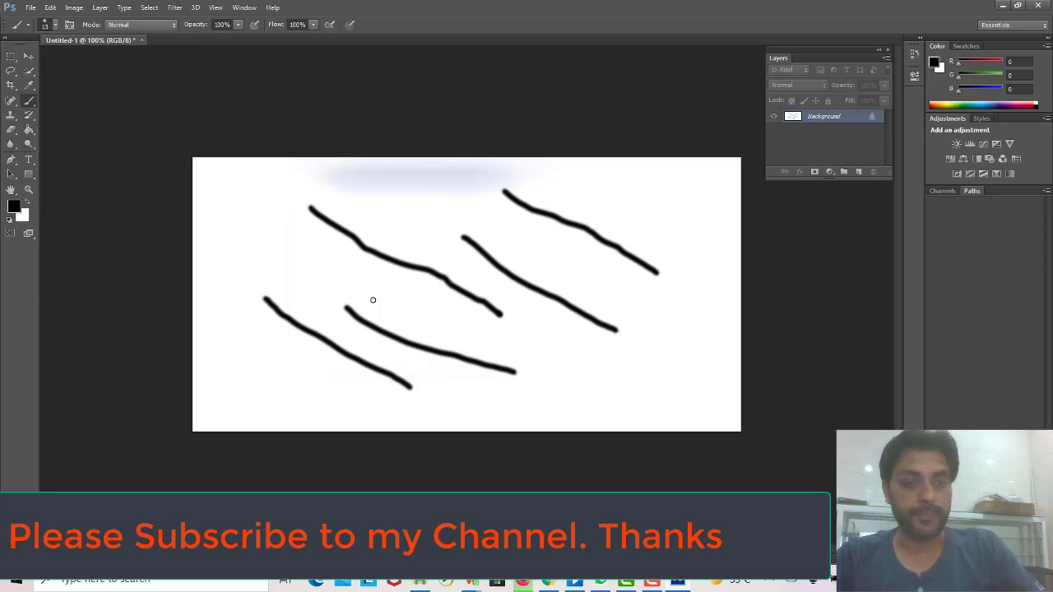
key("ctrl+z")
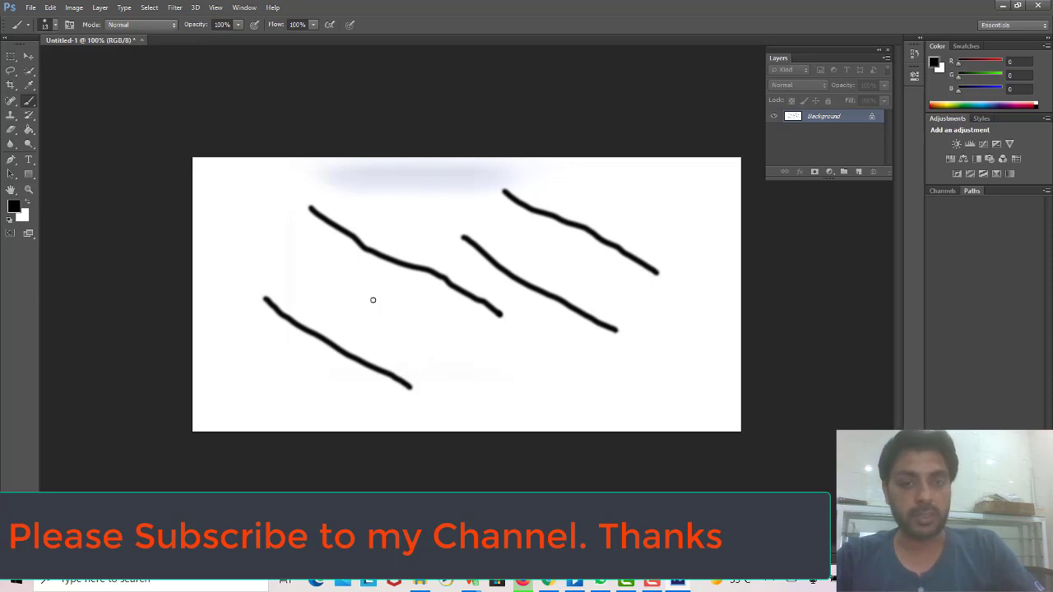
key("ctrl+z")
key("ctrl+z")
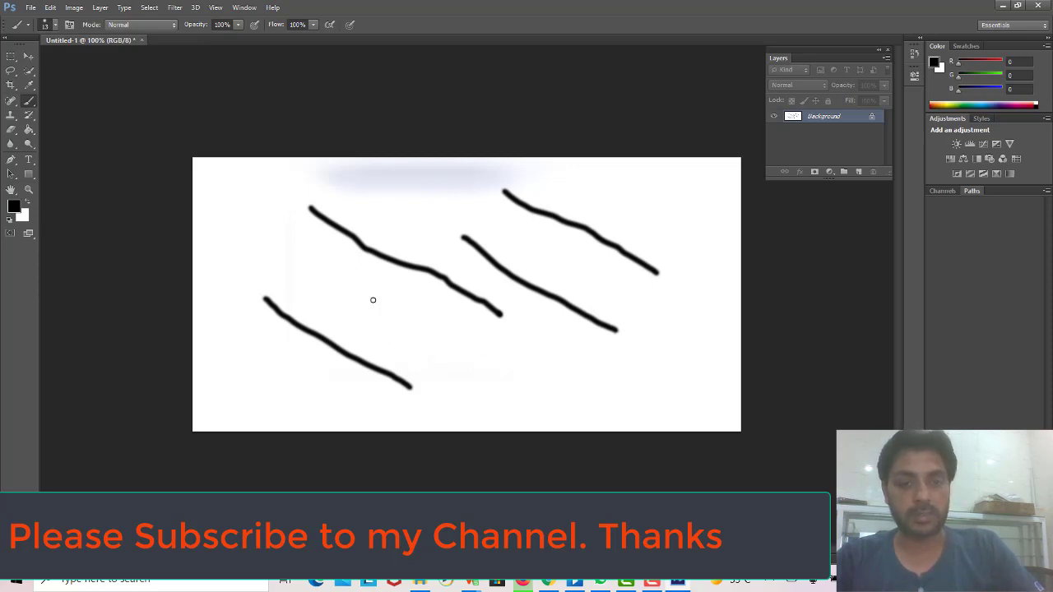
key("ctrl+z")
key("ctrl+z")
key("ctrl+z")
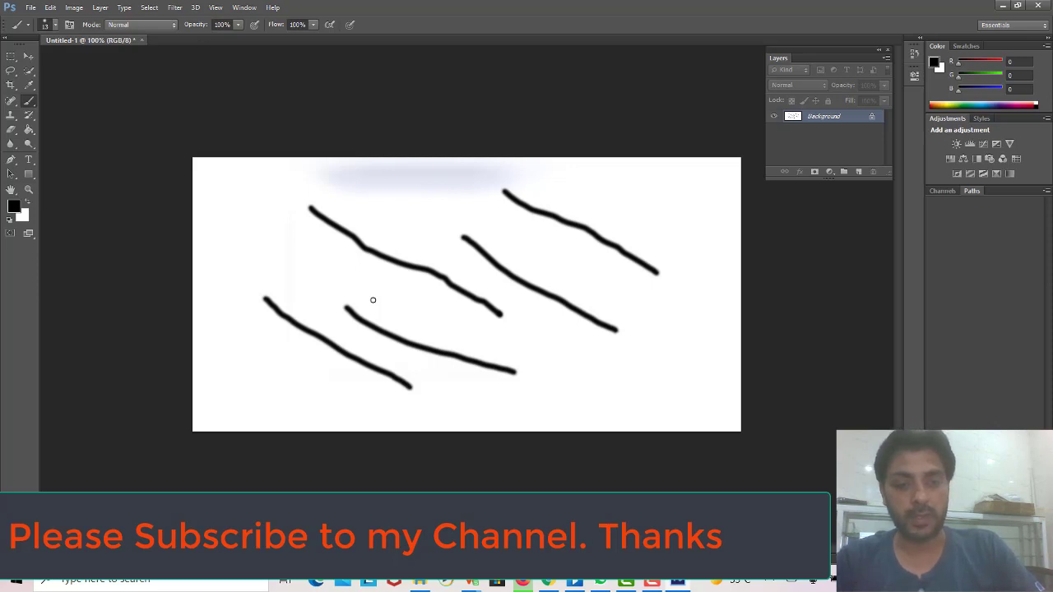
key("ctrl+alt+z")
key("ctrl+alt+z")
key("ctrl+alt+z")
key("ctrl+alt+z")
key("ctrl+alt+z")
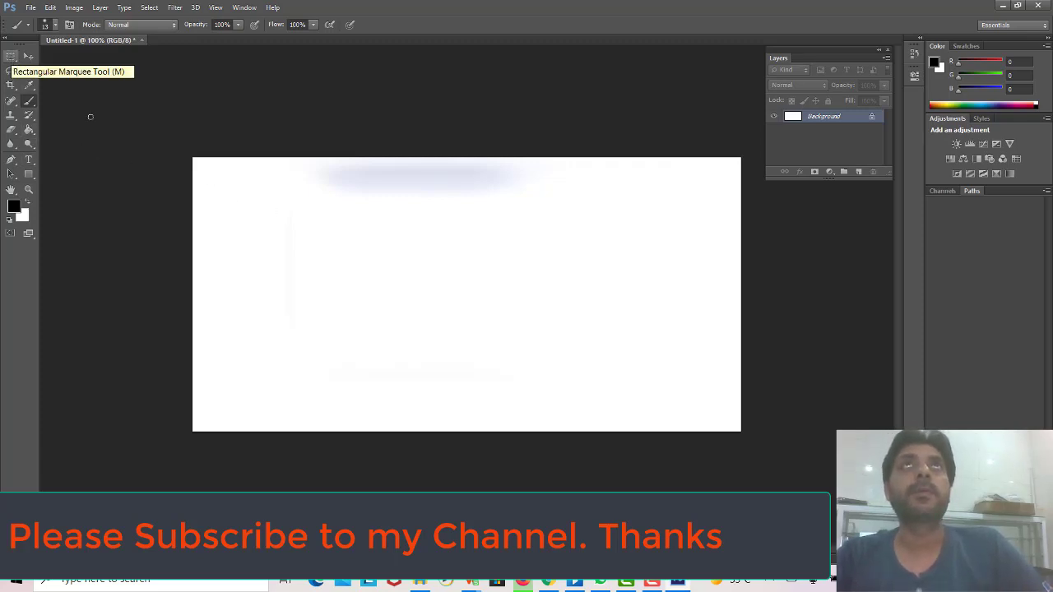
Choose the Rectangular Marquee tool from the toolbar.
left_click(656, 581)
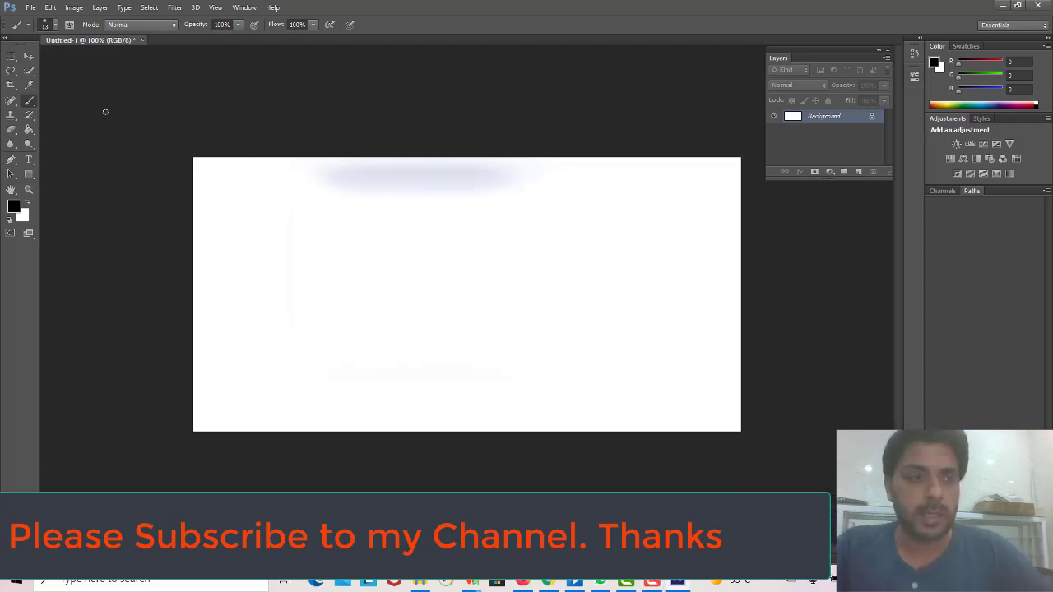
left_click(12, 56)
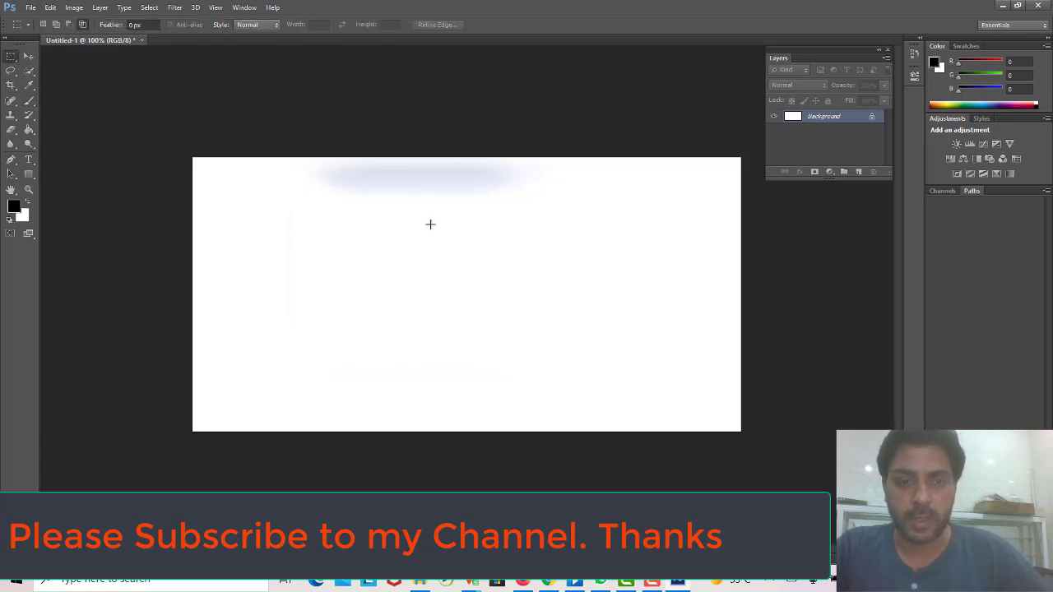
Invert a rectangle selection right of centre, fill the surround black, then deselect.
left_click_drag(403, 214, 622, 353)
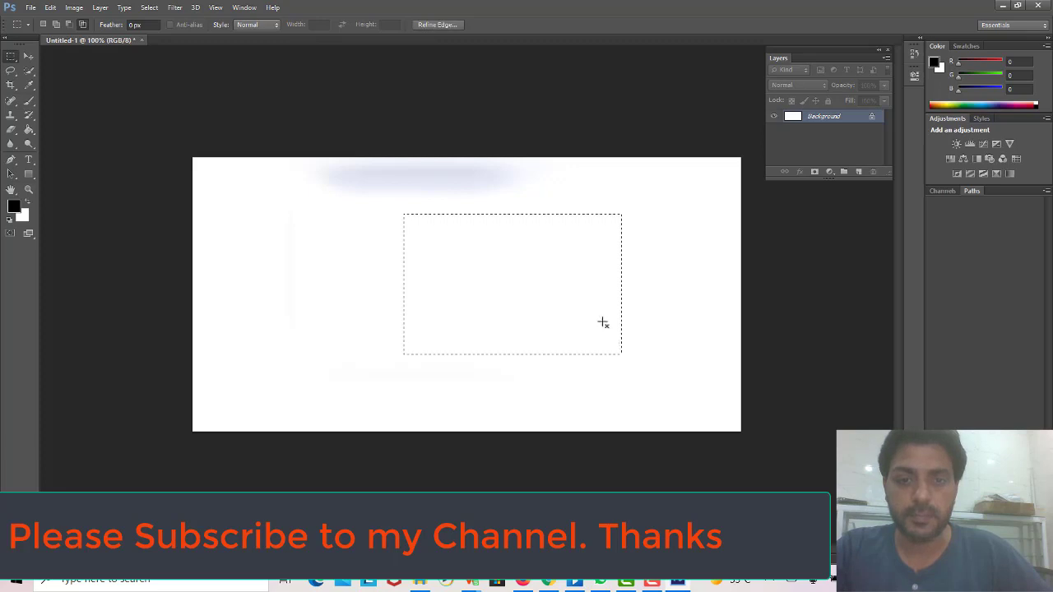
right_click(536, 265)
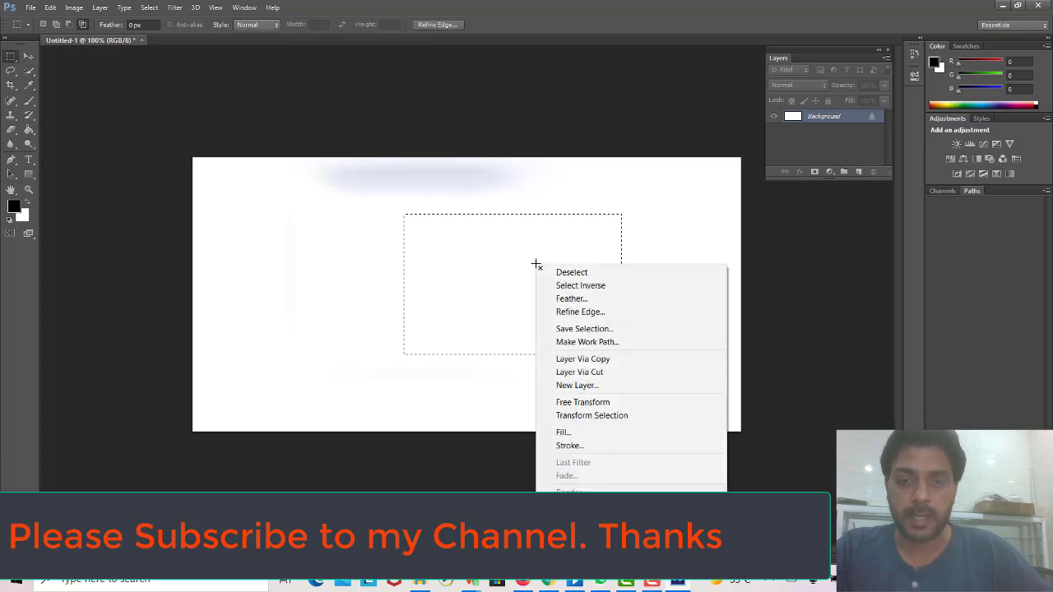
left_click(581, 286)
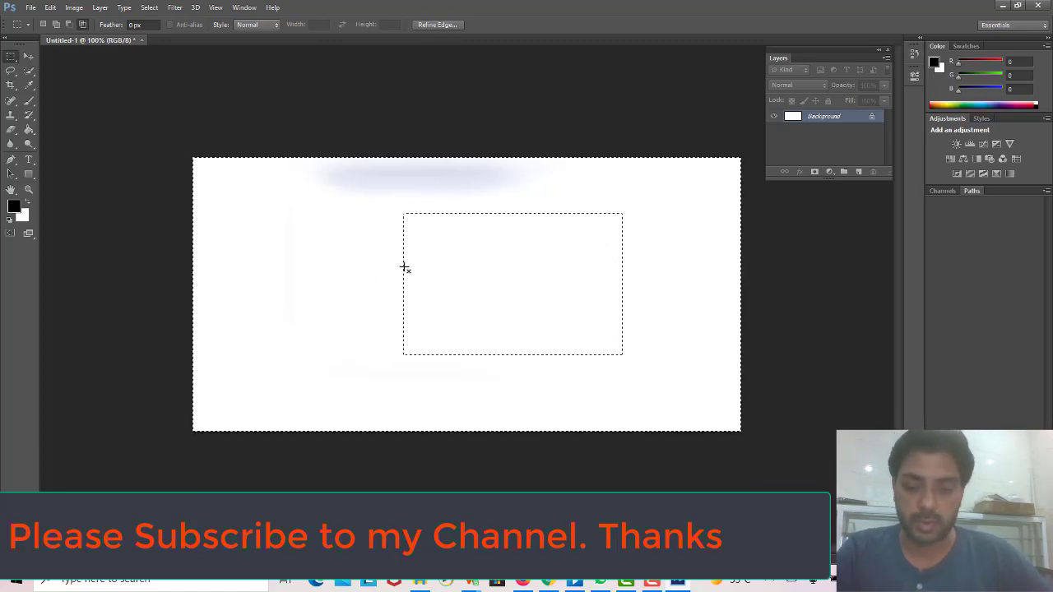
key("alt+BackSpace")
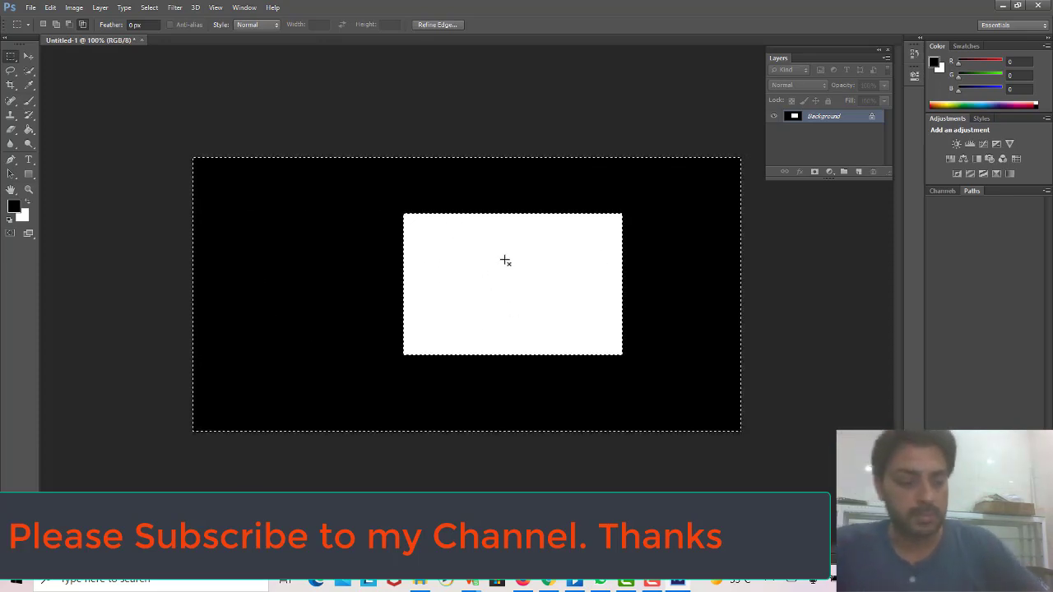
right_click(365, 195)
left_click(410, 203)
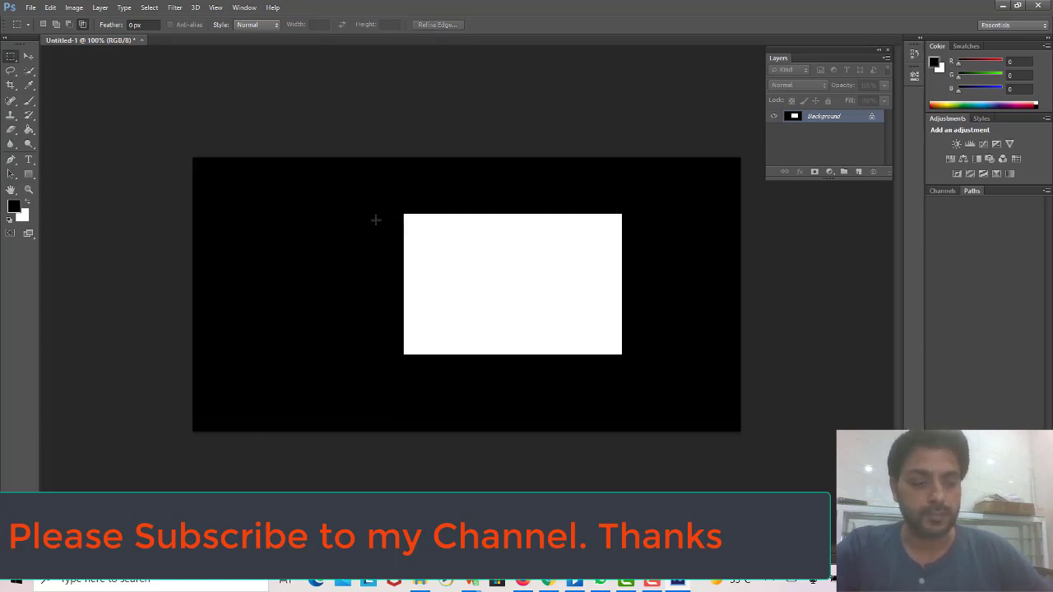
Undo the black surround fill and clear the rectangle selection, restoring the white canvas.
key("ctrl+shift+i")
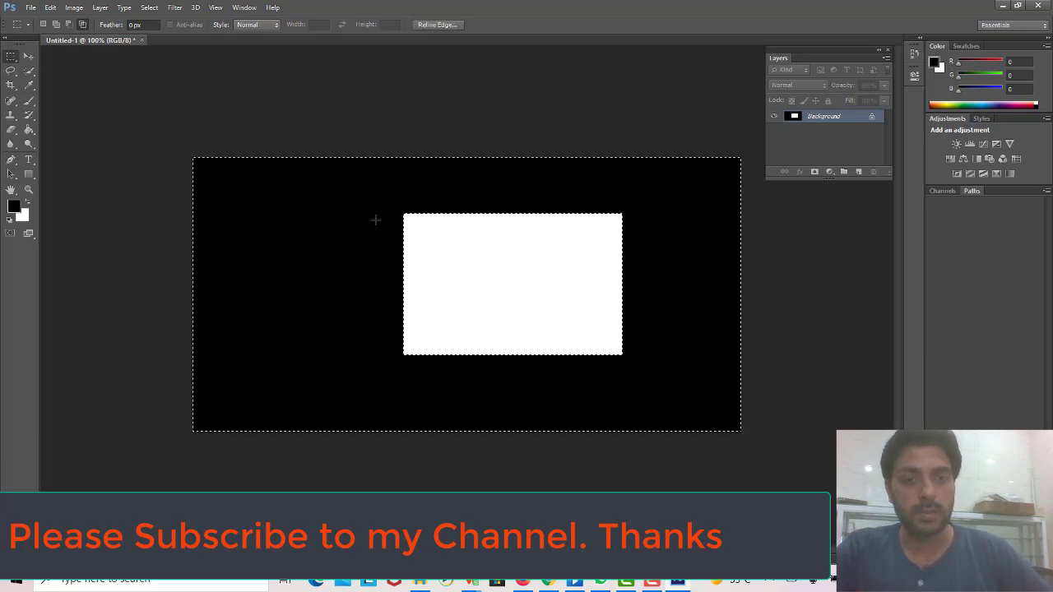
key("ctrl+BackSpace")
key("ctrl+shift+i")
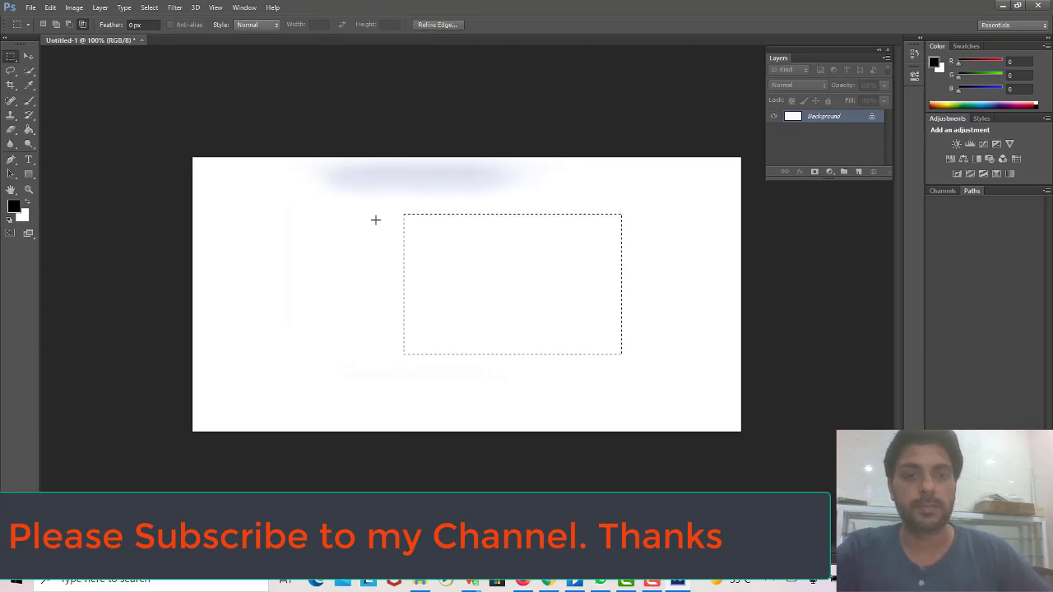
key("ctrl+d")
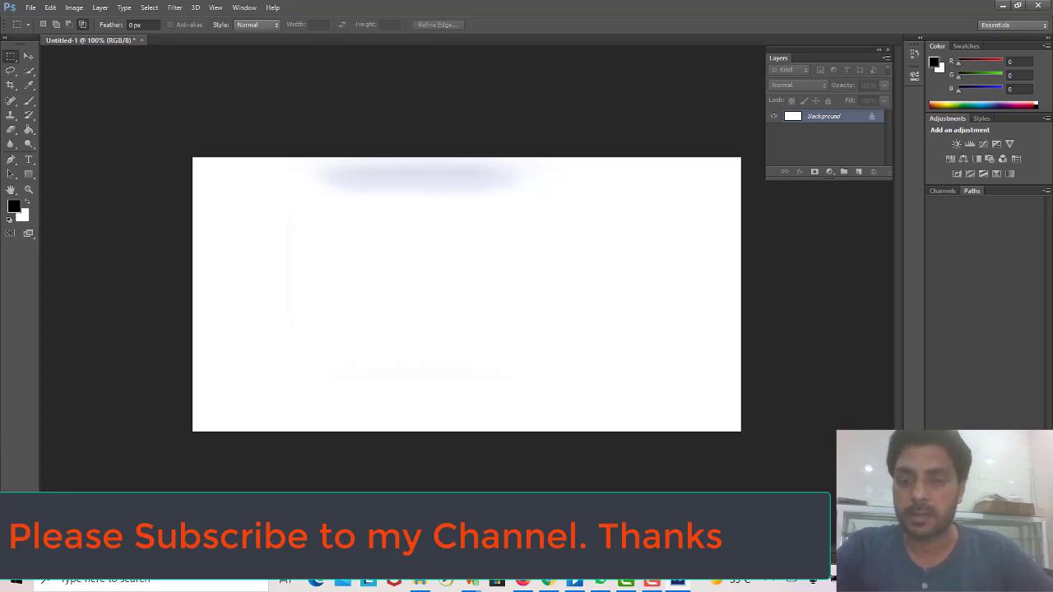
Switch from Photoshop to the web browser showing a YouTube uploads page.
left_click(650, 583)
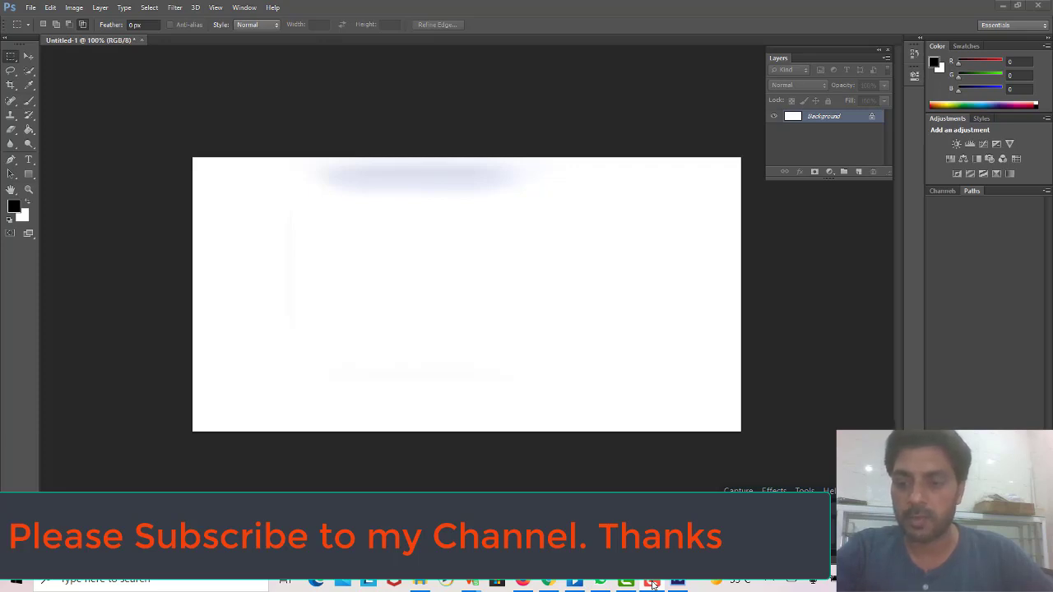
left_click(651, 582)
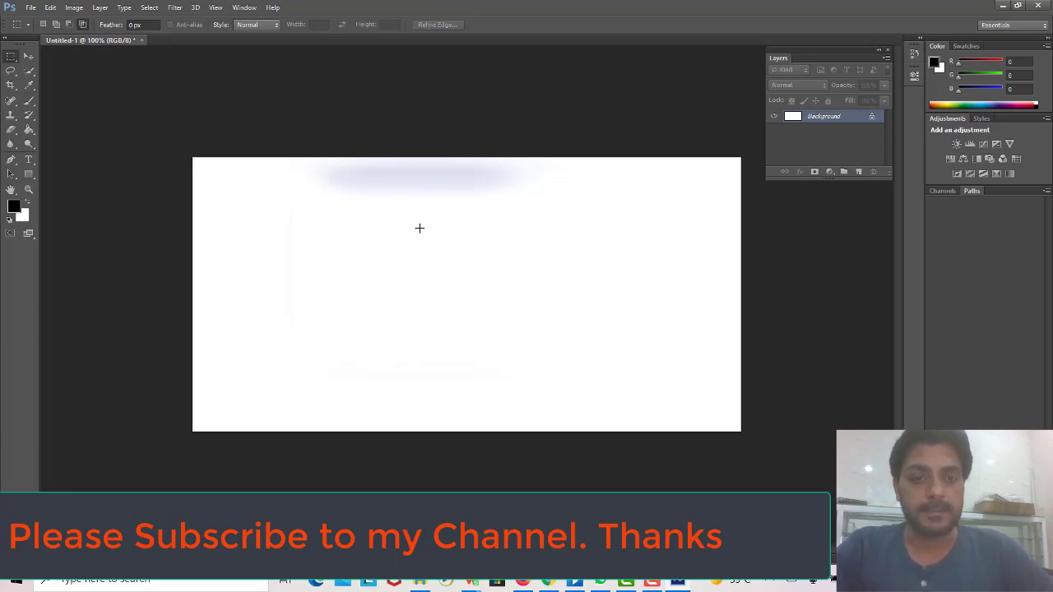
left_click(548, 581)
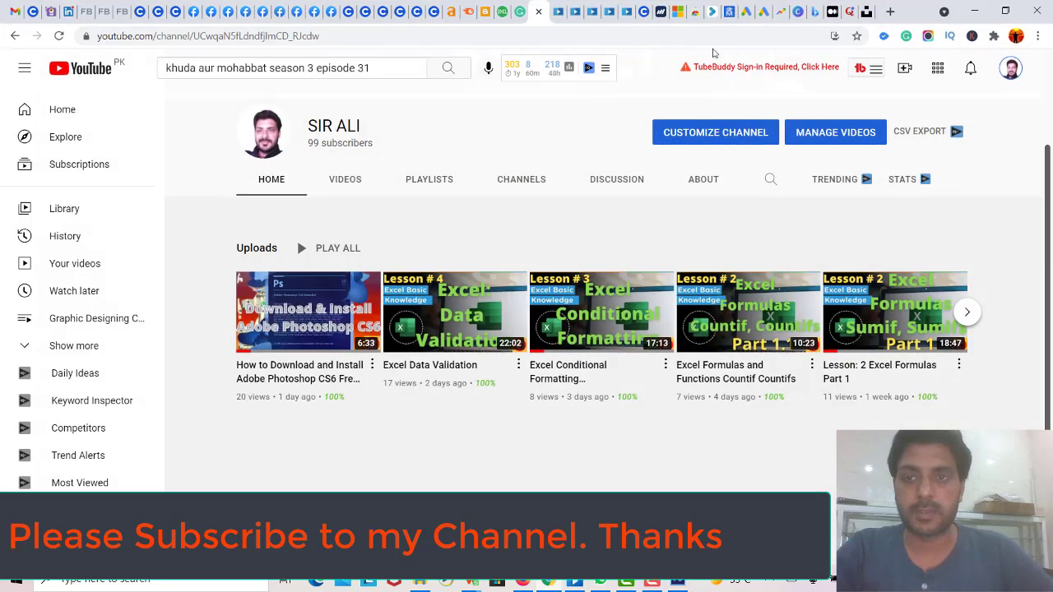
Open a new Chrome tab and load unsplash.com.
left_click(890, 11)
left_click(480, 36)
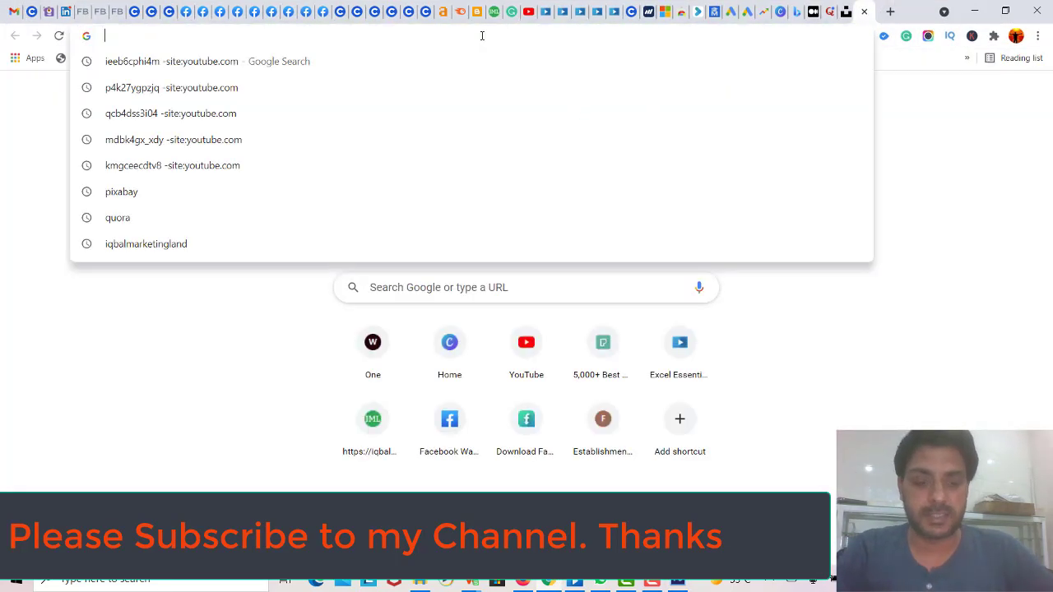
type("unsp")
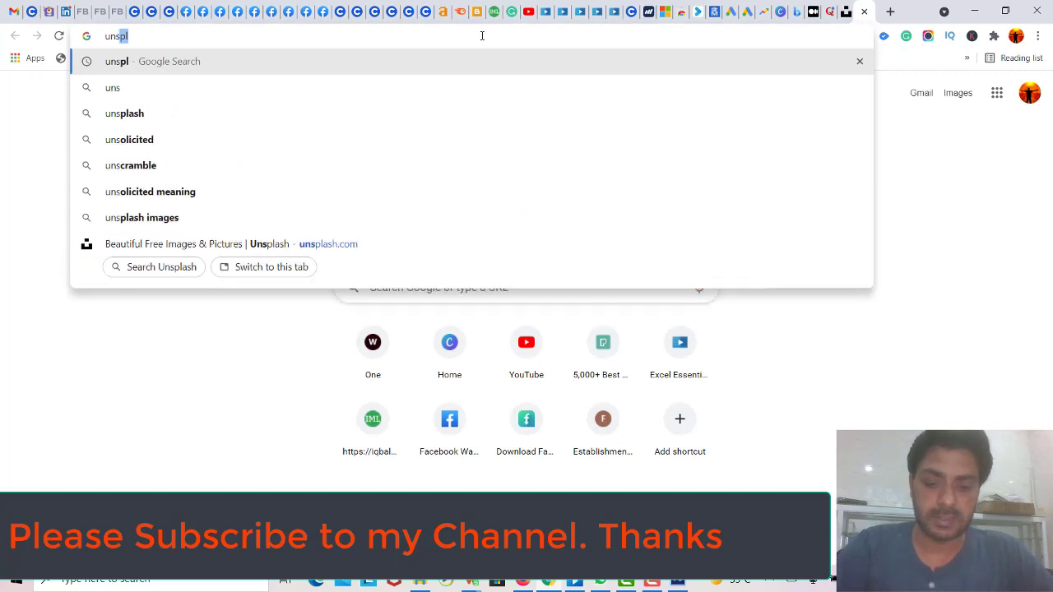
type("lash")
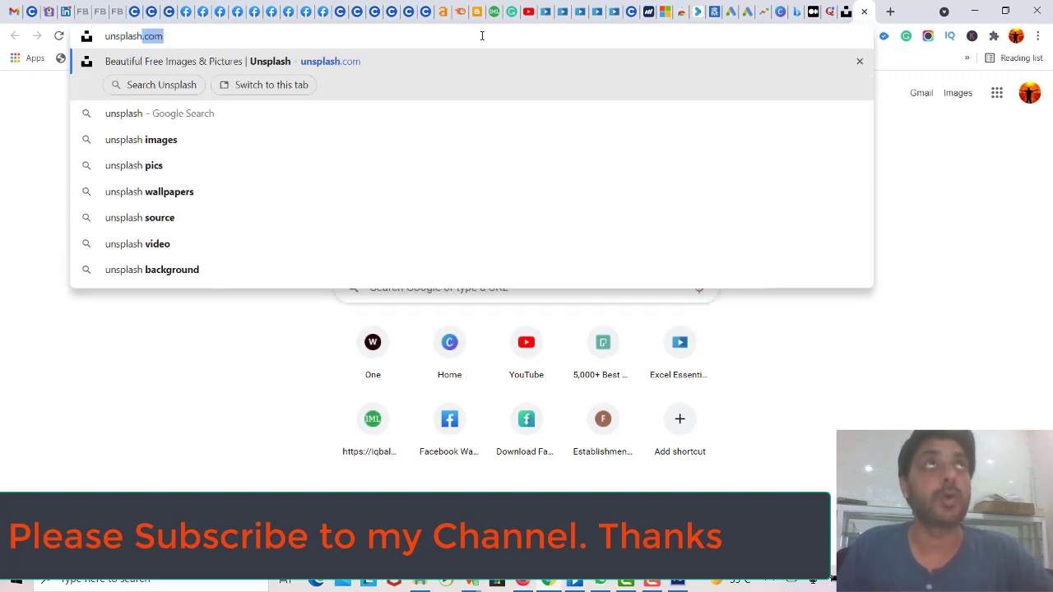
key("Return")
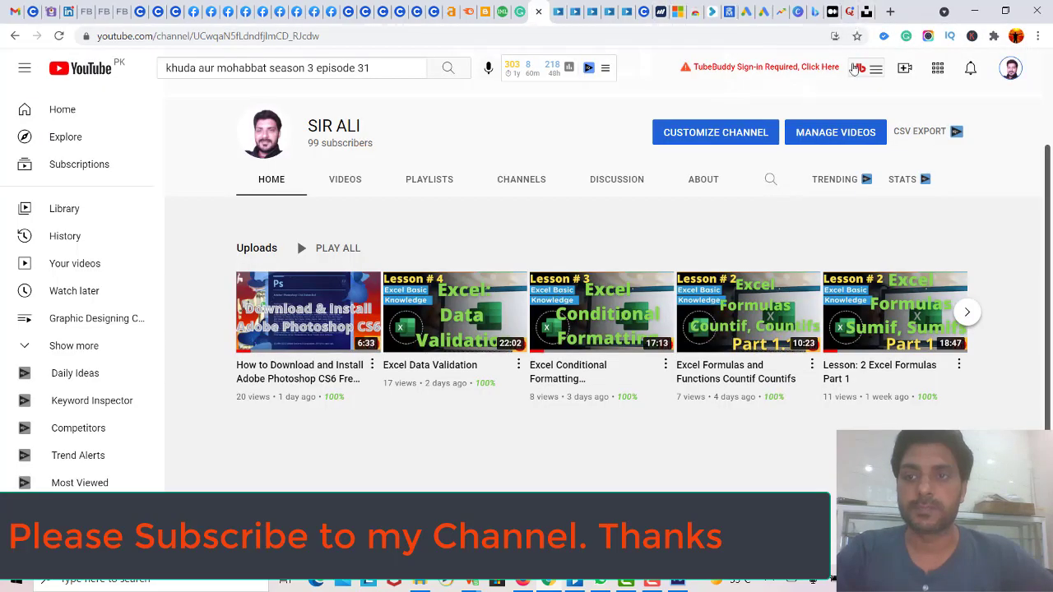
left_click(856, 11)
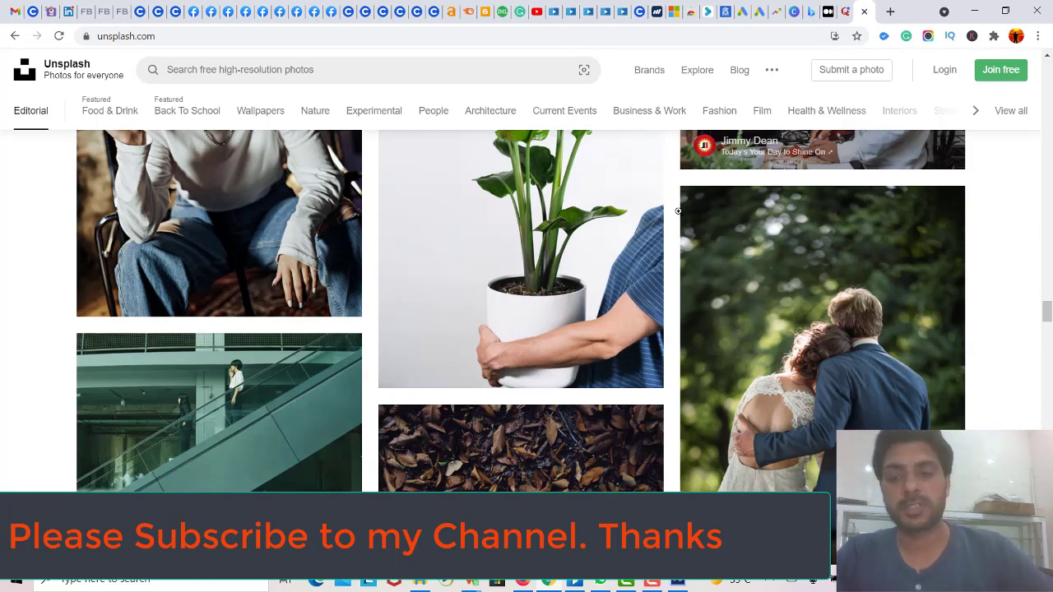
mouse_move(823, 329)
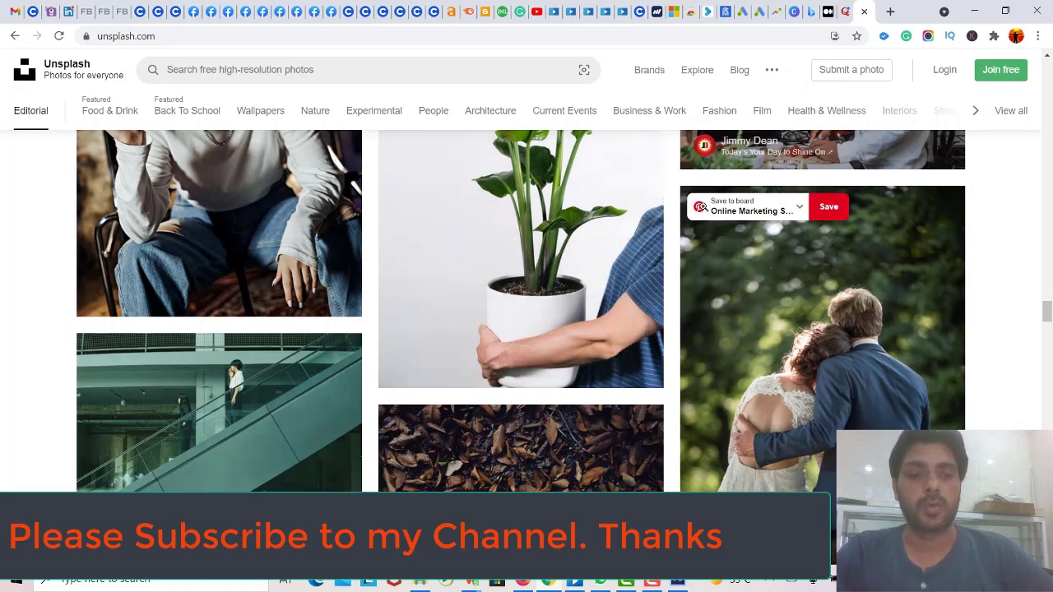
Download the Unsplash photo of the couple in front of trees, then return to Photoshop.
scroll(472, 205, "down", 3)
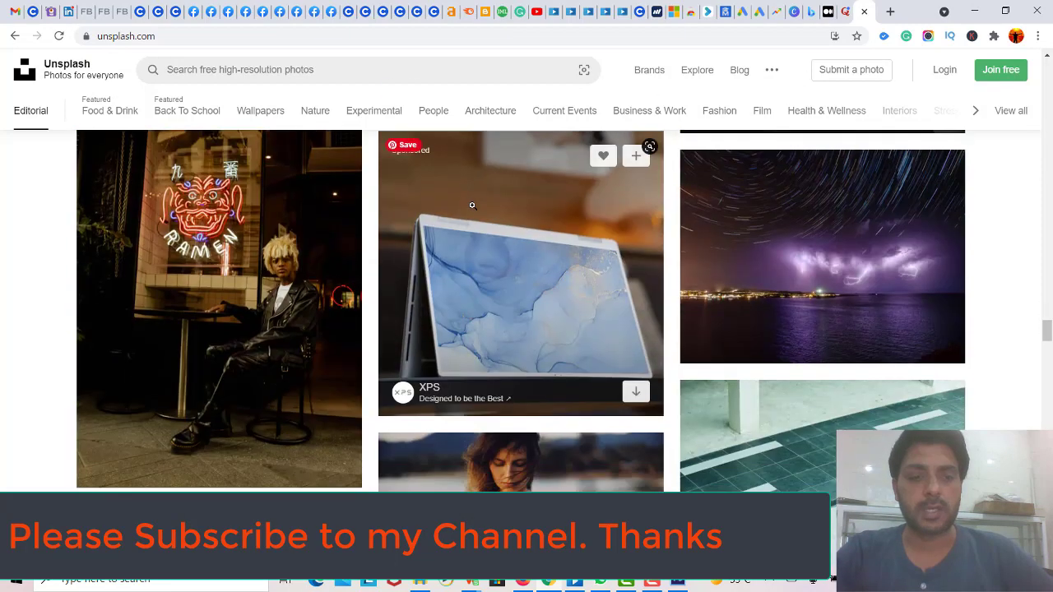
scroll(474, 204, "down", 1)
scroll(479, 203, "up", 5)
scroll(479, 203, "up", 2)
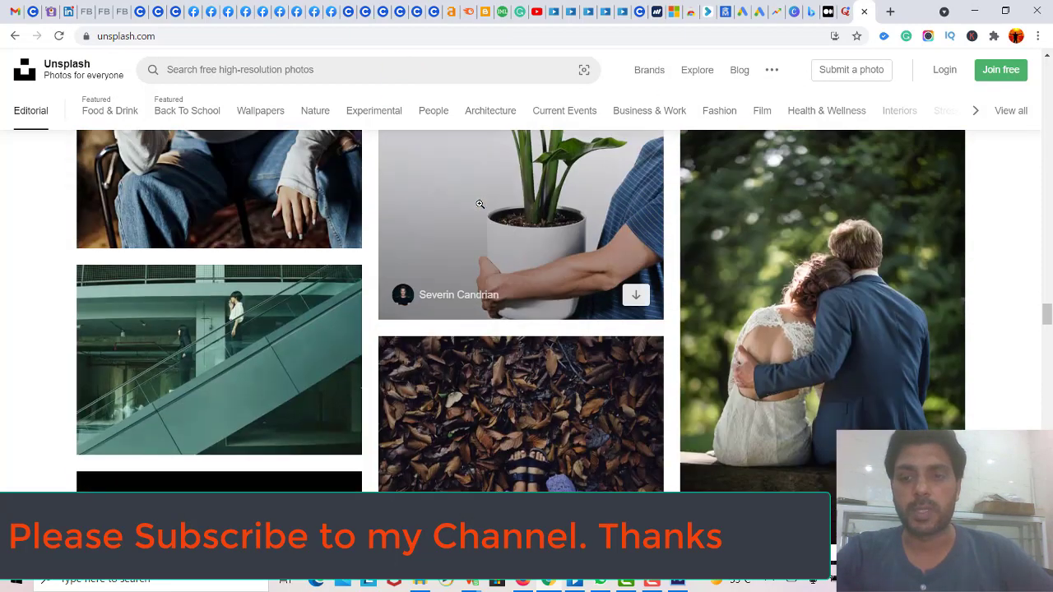
scroll(811, 263, "down", 1)
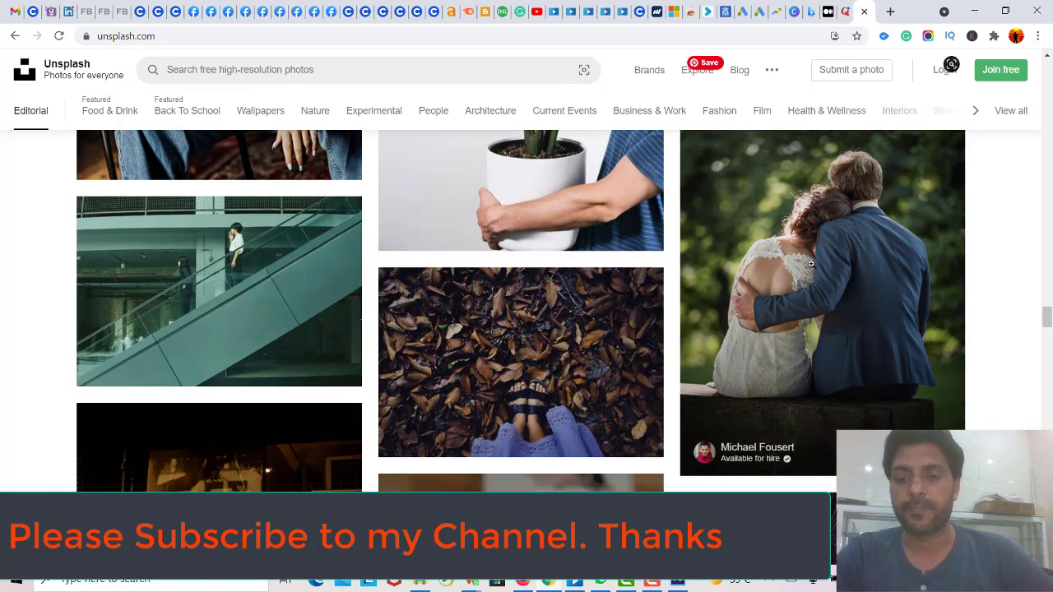
left_click(942, 458)
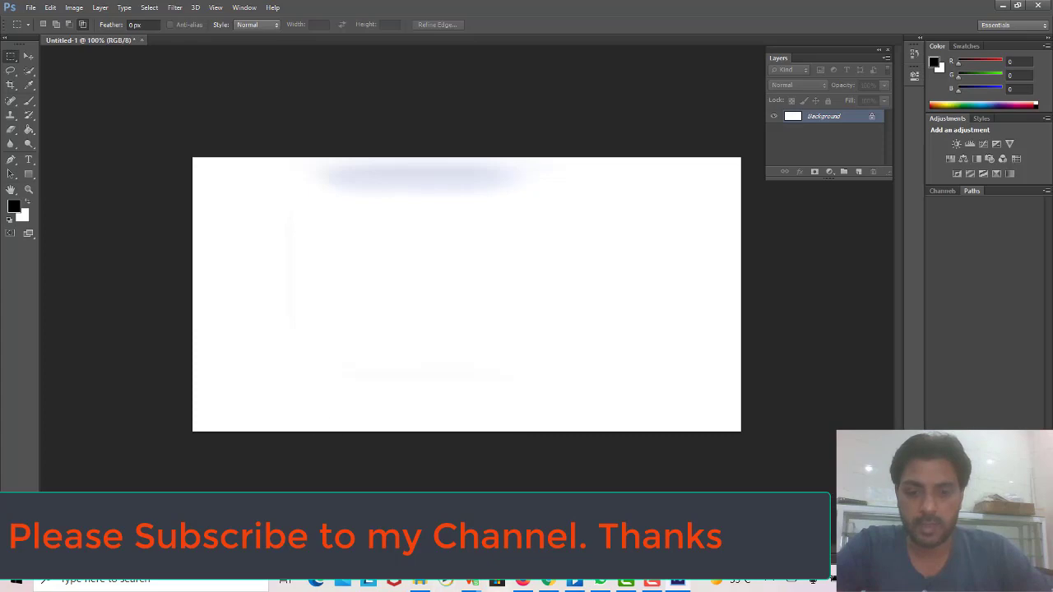
left_click(549, 583)
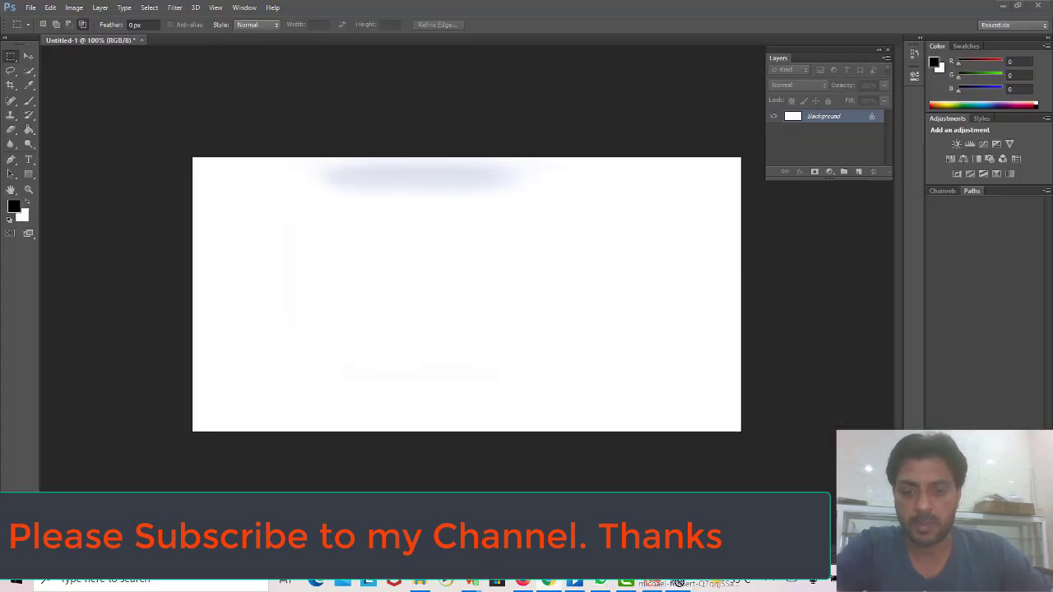
left_click(677, 582)
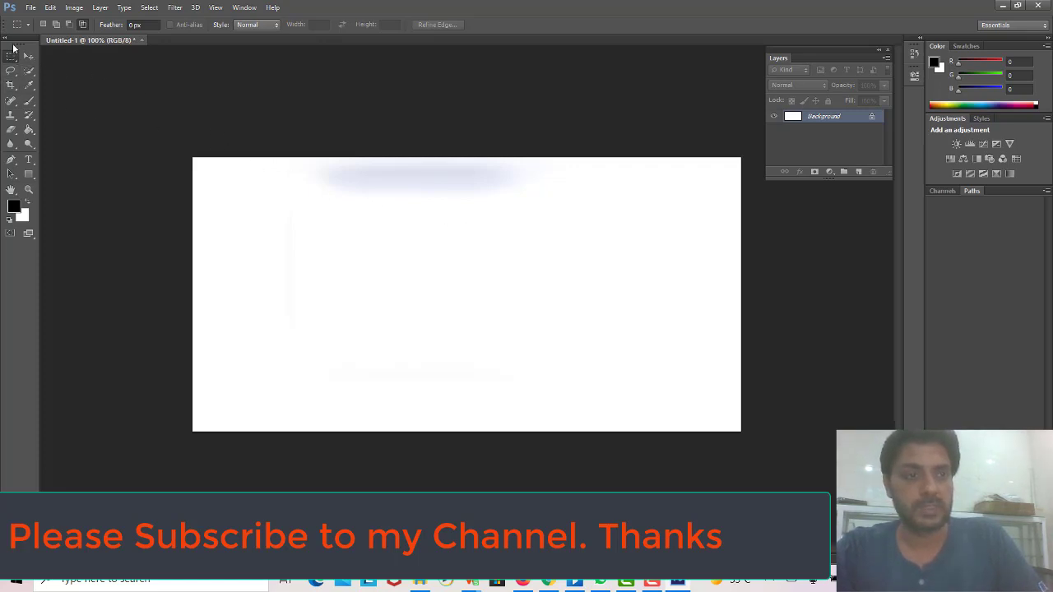
Open the michael-fousert Unsplash JPG from the Downloads folder via File > Open.
left_click(31, 10)
left_click(41, 31)
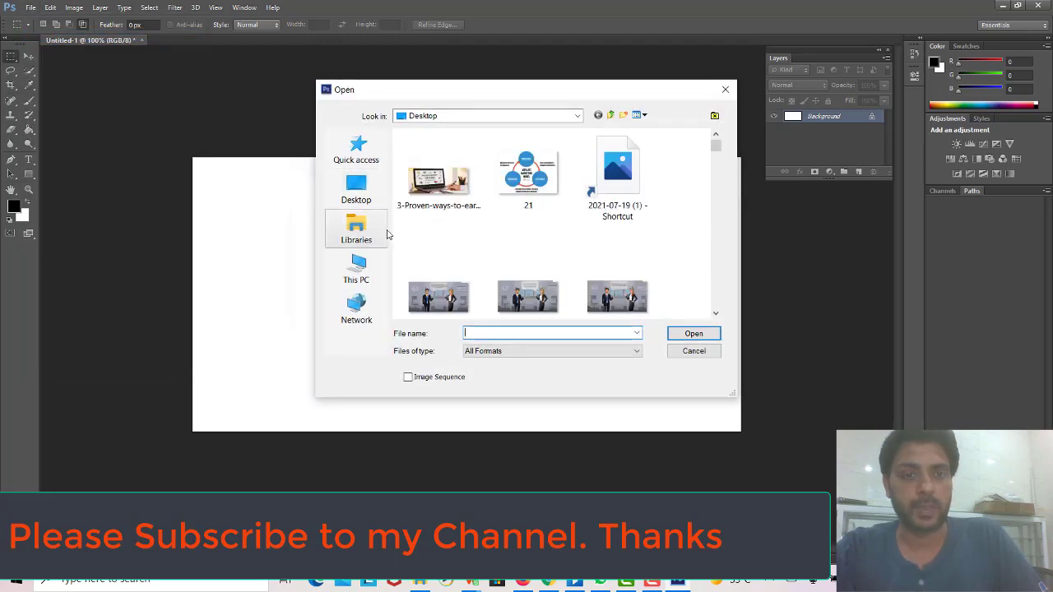
left_click(578, 115)
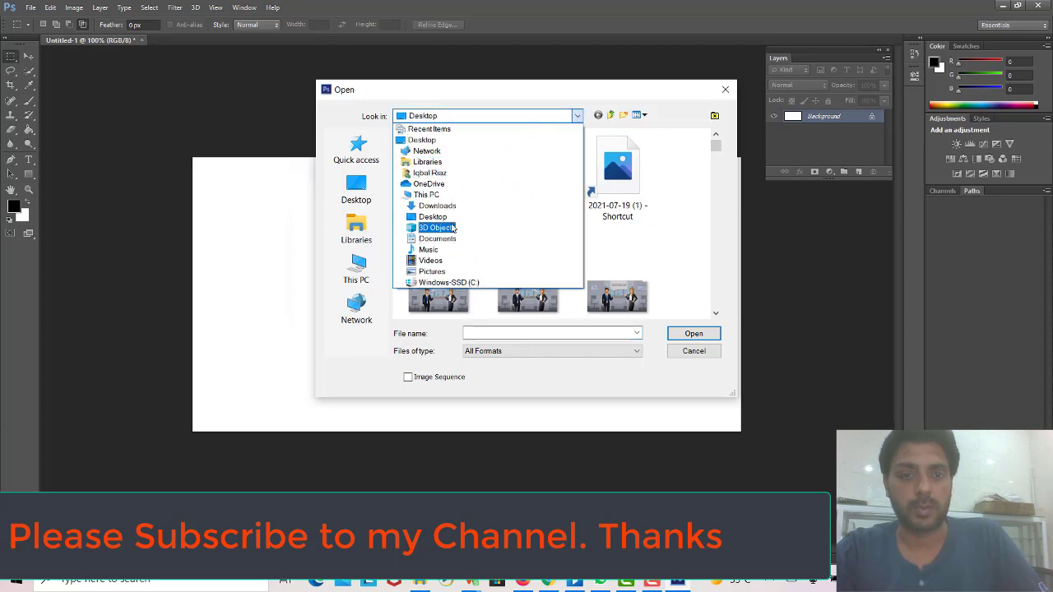
left_click(448, 206)
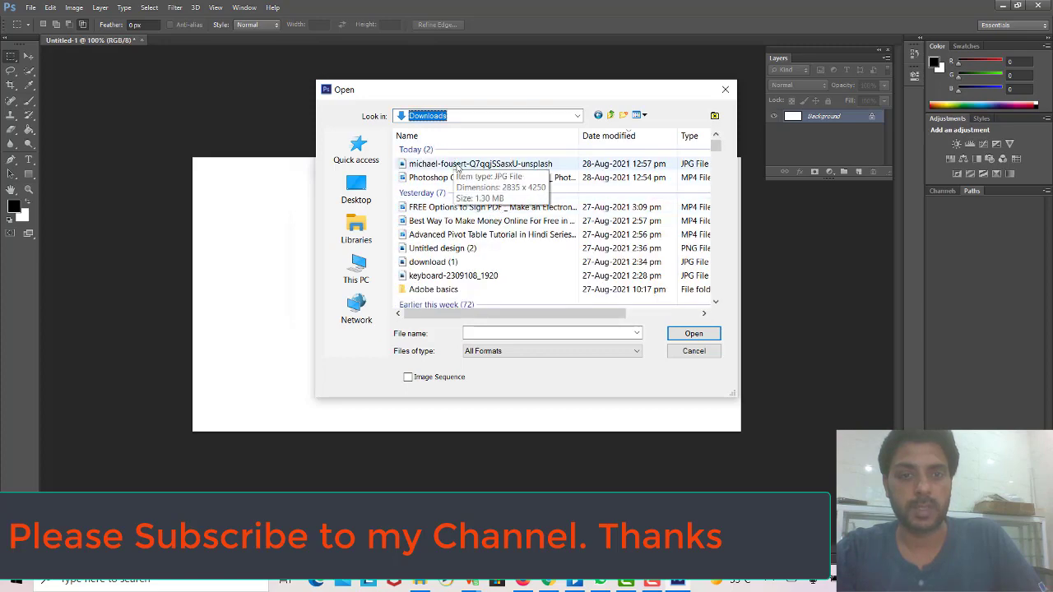
double_click(458, 165)
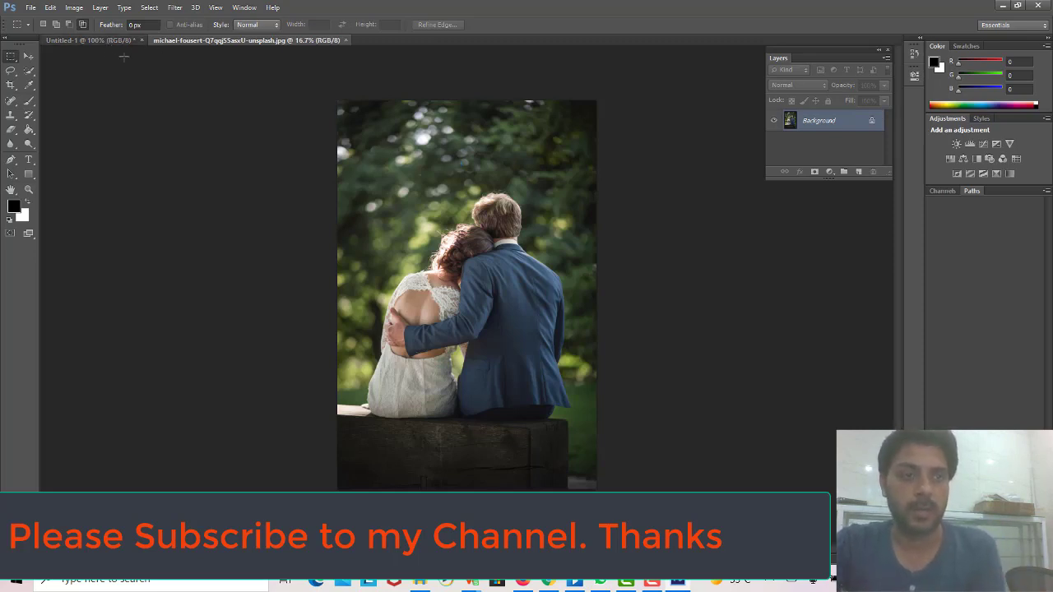
Switch between the blank document and the couple photo, then show the marquee shape options.
left_click(107, 42)
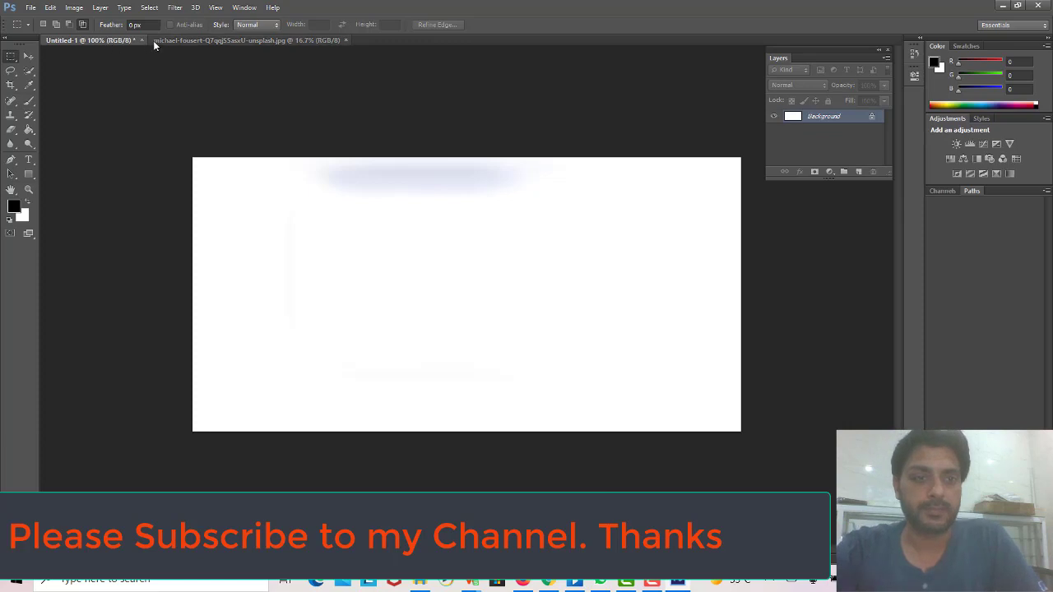
left_click(182, 39)
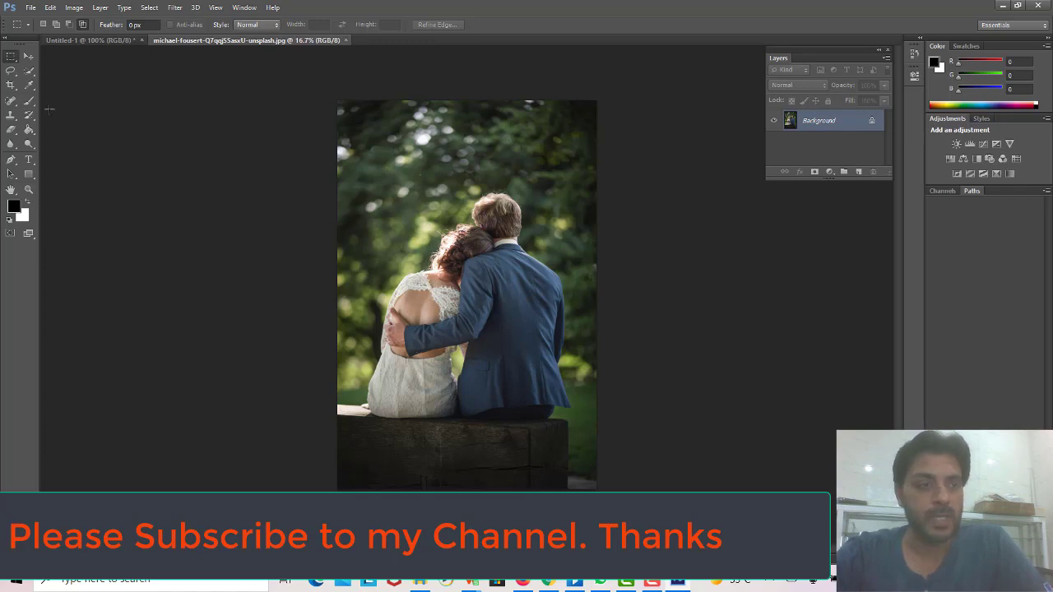
right_click(15, 59)
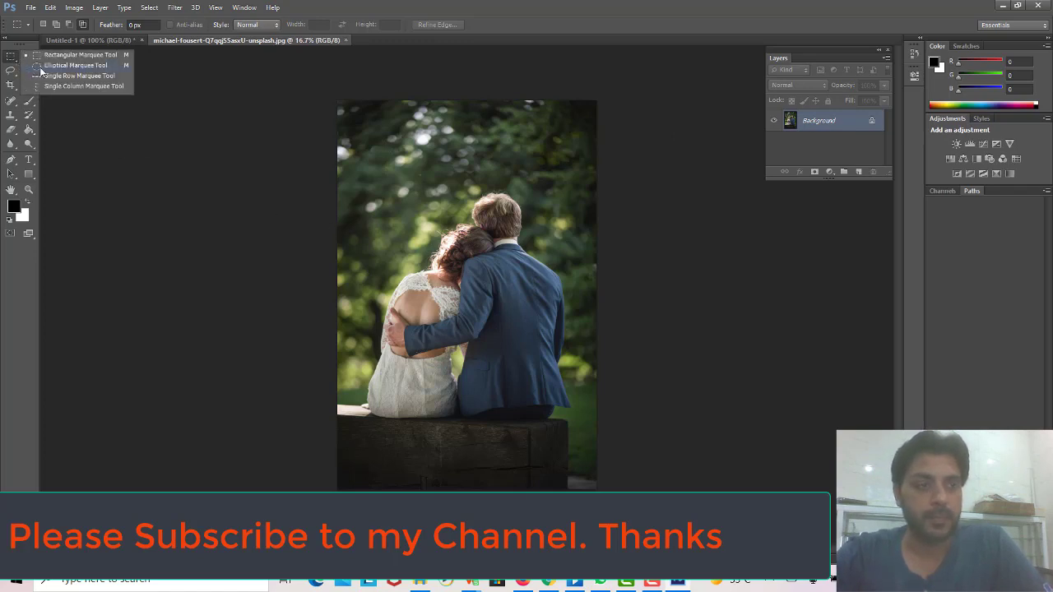
Draw an upright elliptical marquee oval around the embracing couple, adjusting it to fit.
left_click(50, 66)
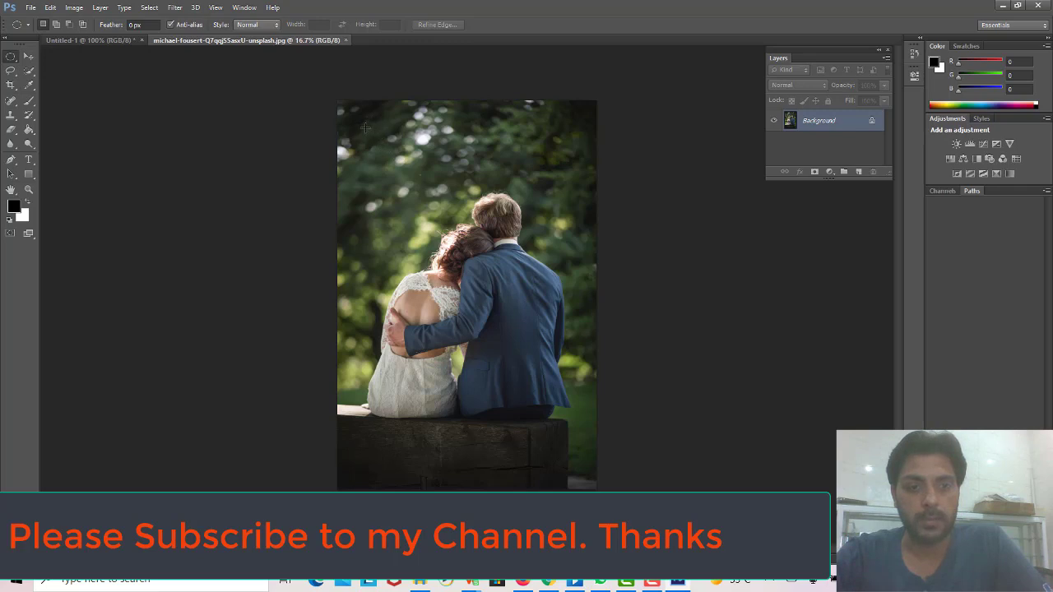
left_click_drag(365, 127, 574, 490)
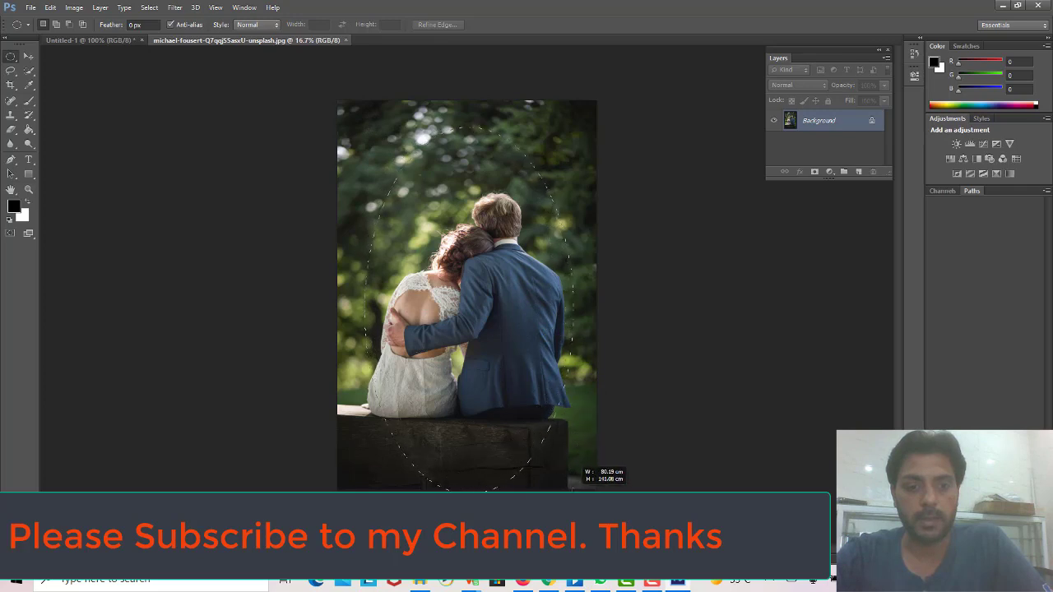
left_click_drag(574, 488, 560, 484)
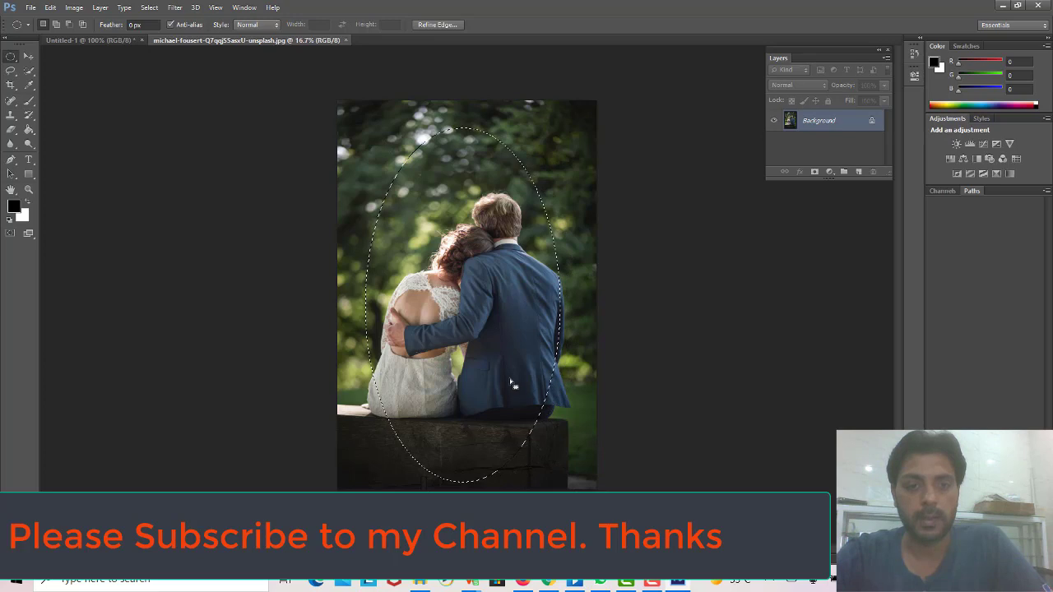
Give the oval selection a 400-pixel feather radius via the Feather dialog.
right_click(442, 202)
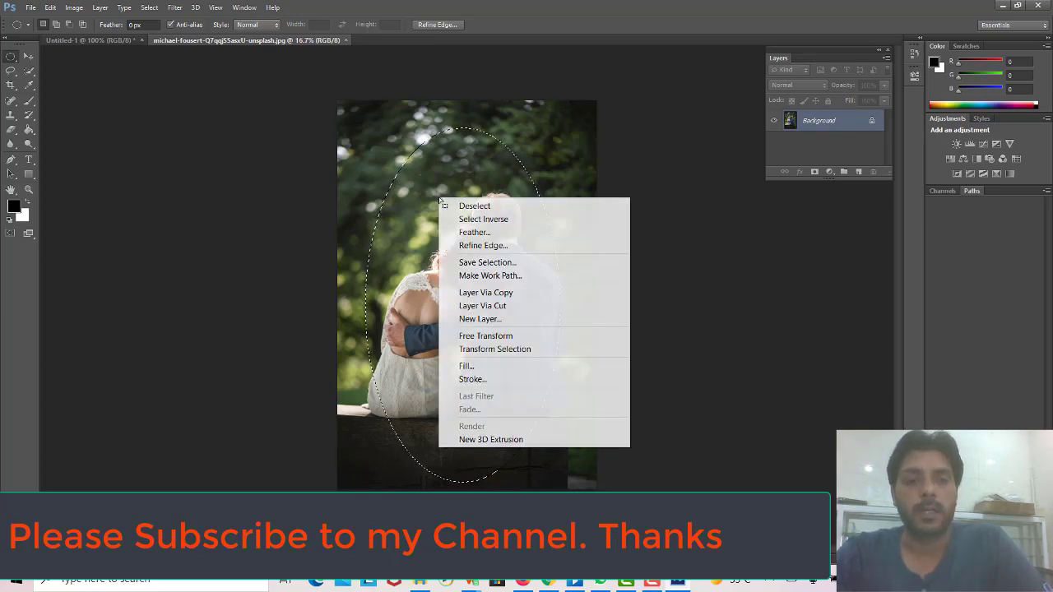
left_click(477, 233)
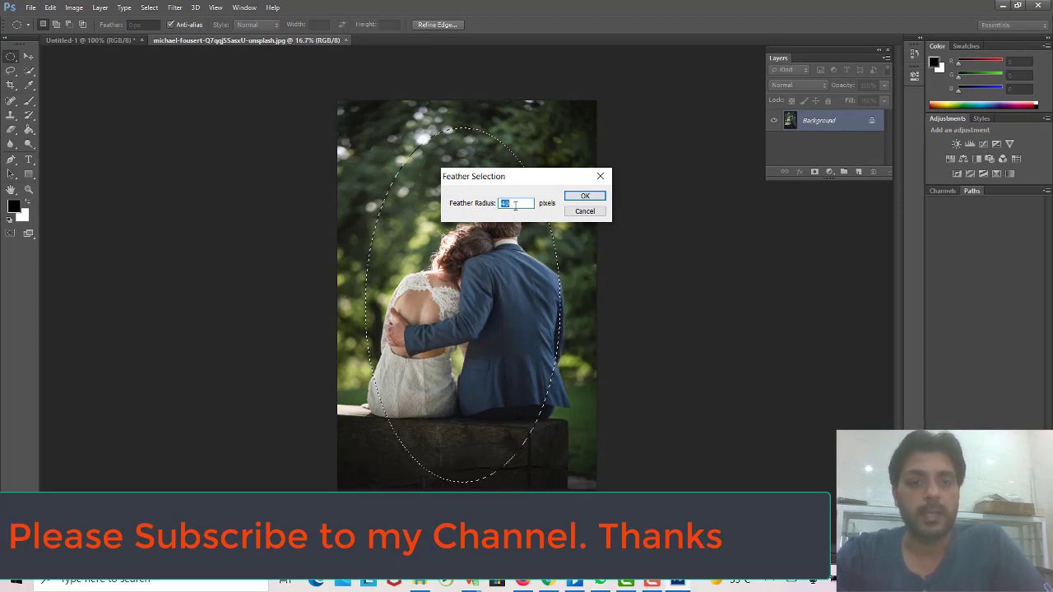
left_click(585, 212)
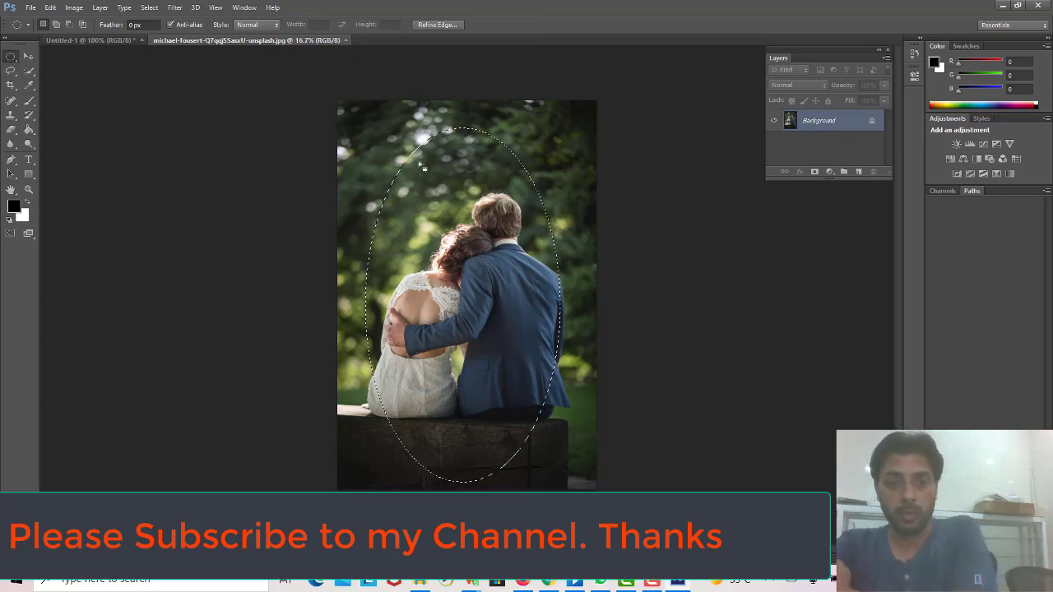
right_click(431, 169)
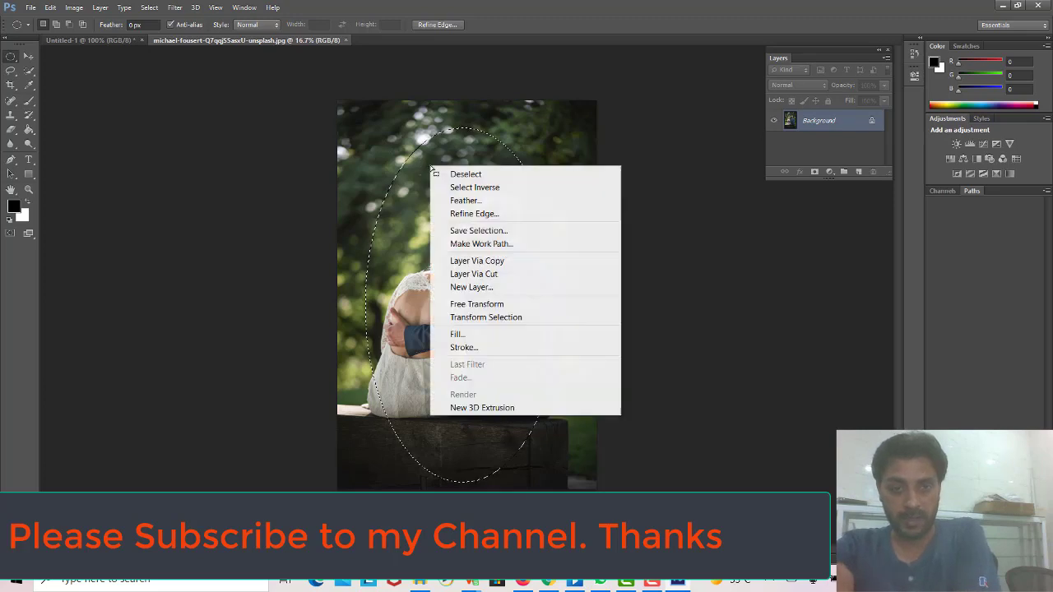
left_click(467, 201)
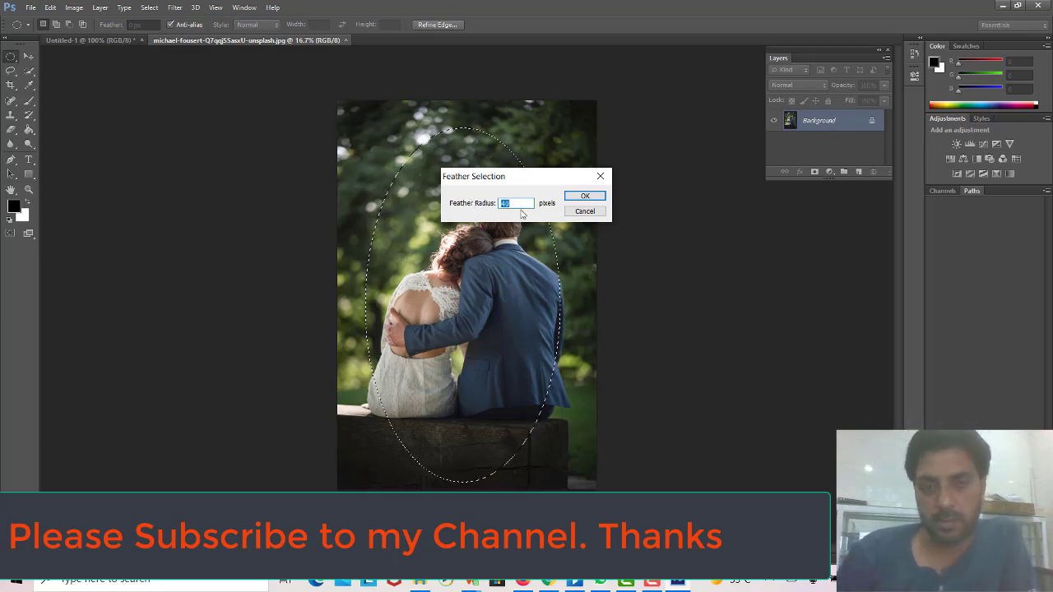
type("4")
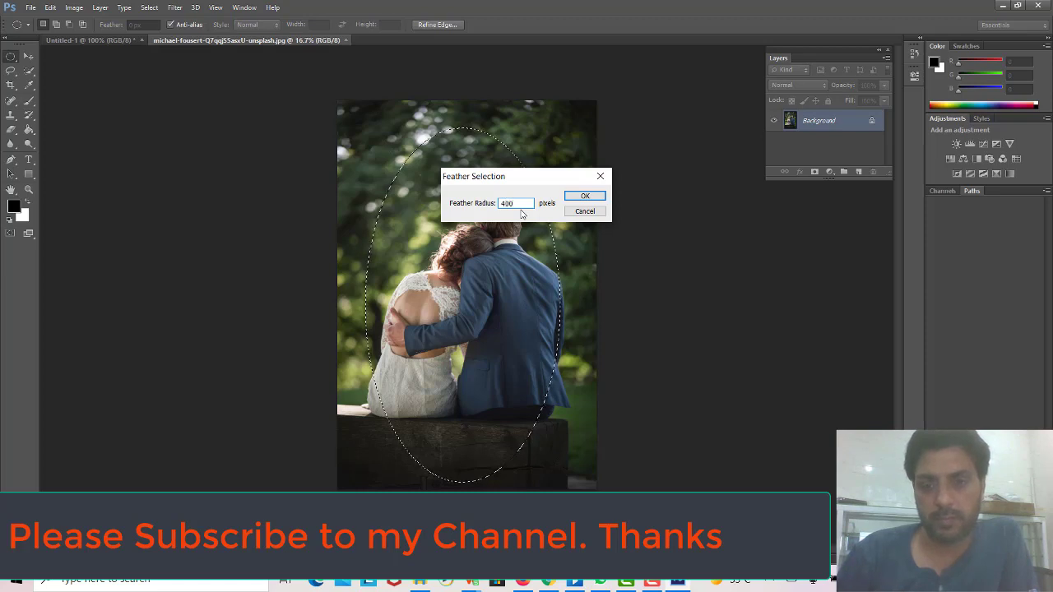
key("Return")
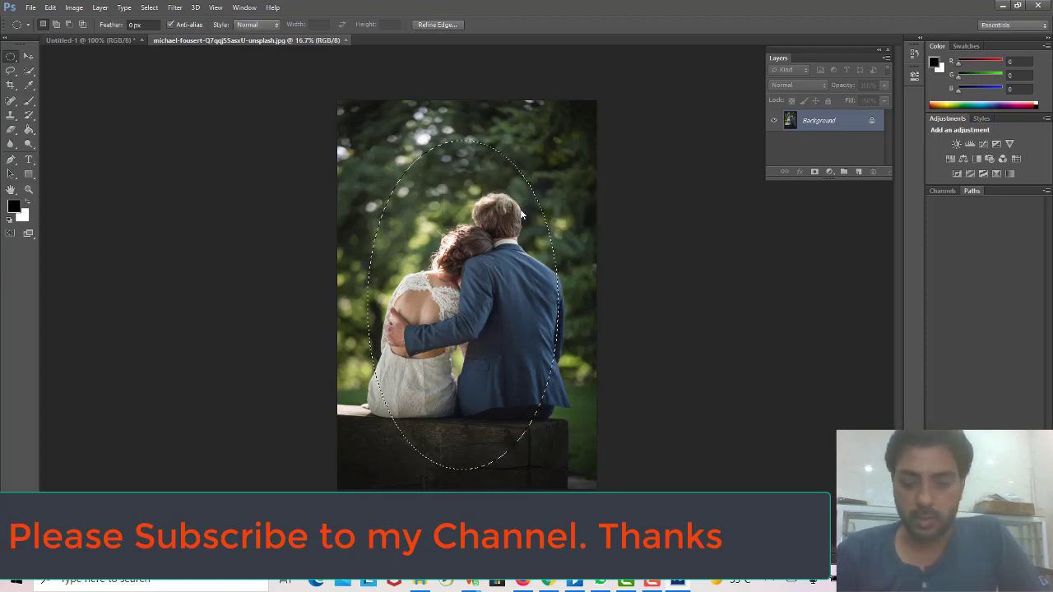
Test black and white fills in the feathered oval, undoing each one.
key("alt+BackSpace")
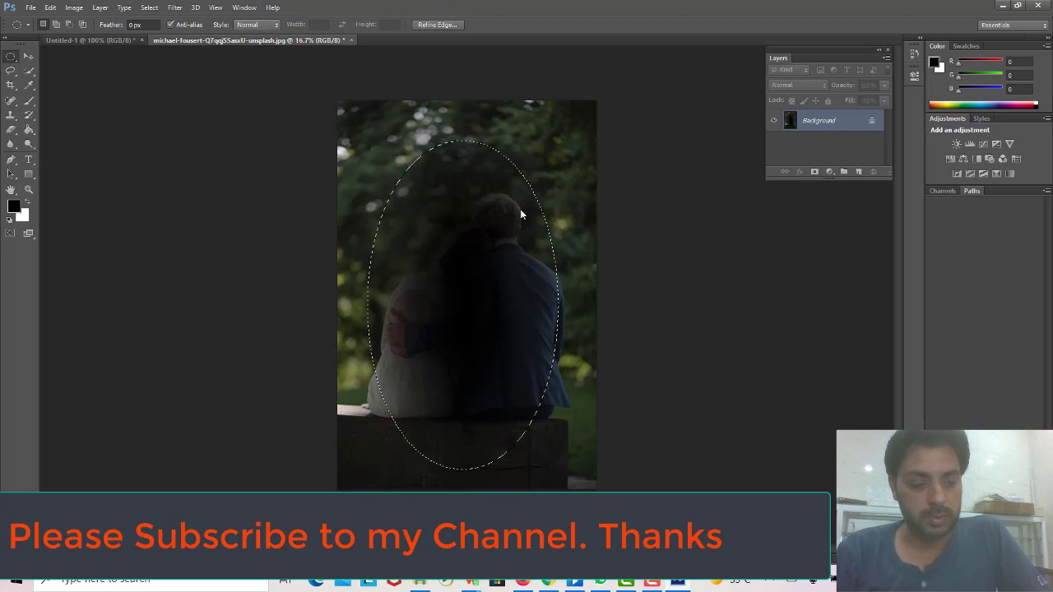
key("ctrl+z")
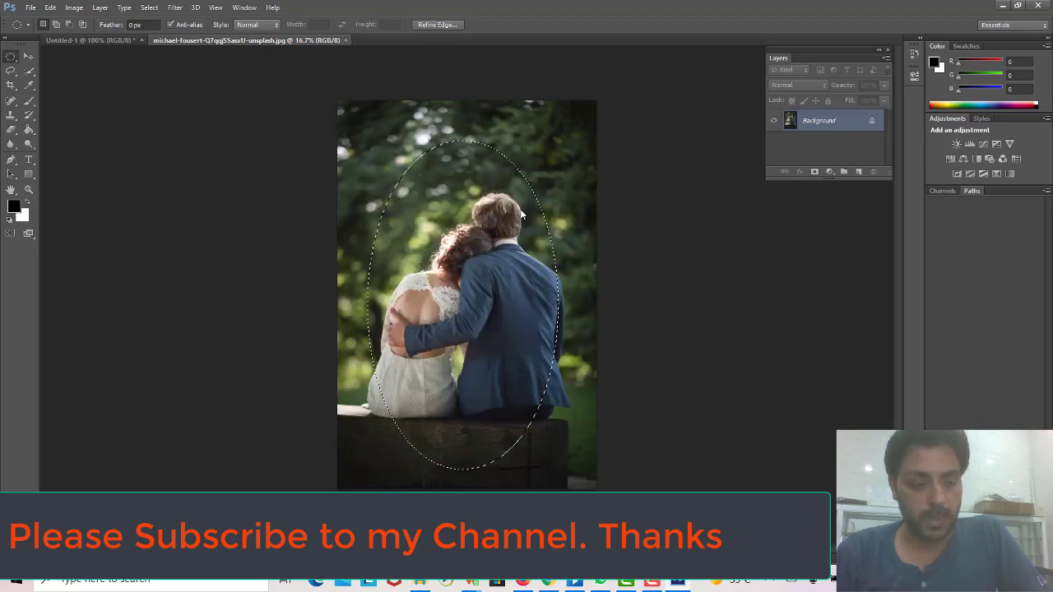
key("ctrl+BackSpace")
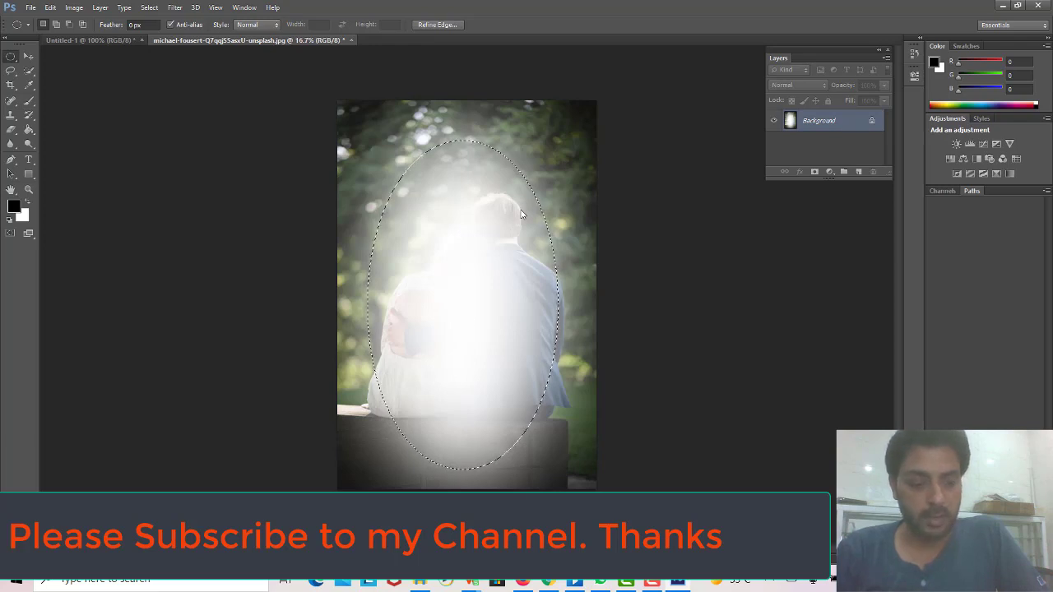
key("ctrl+z")
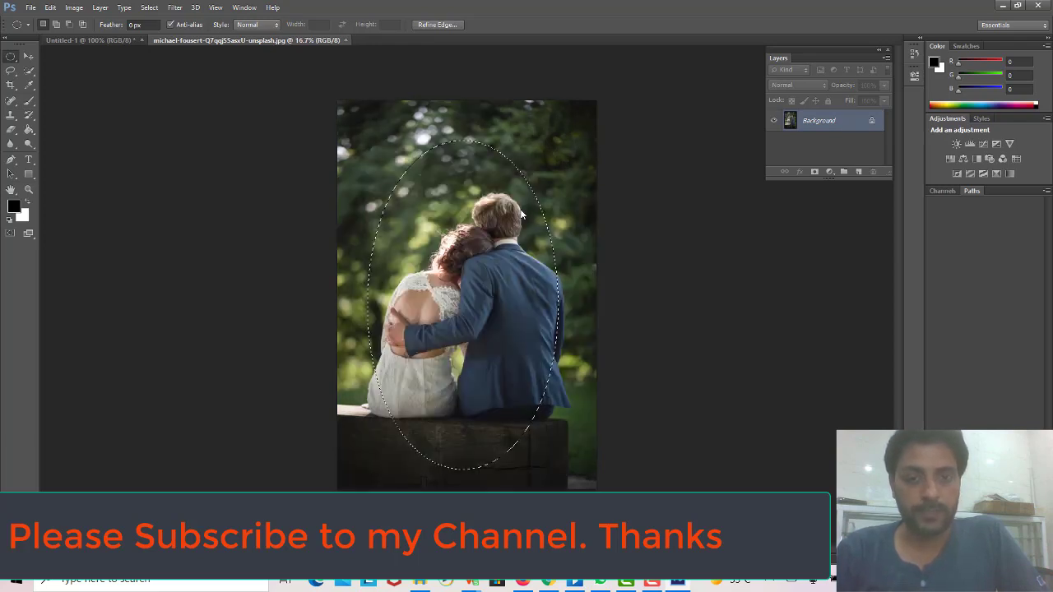
Change the oval selection's feather radius to 200 pixels.
right_click(452, 178)
left_click(494, 206)
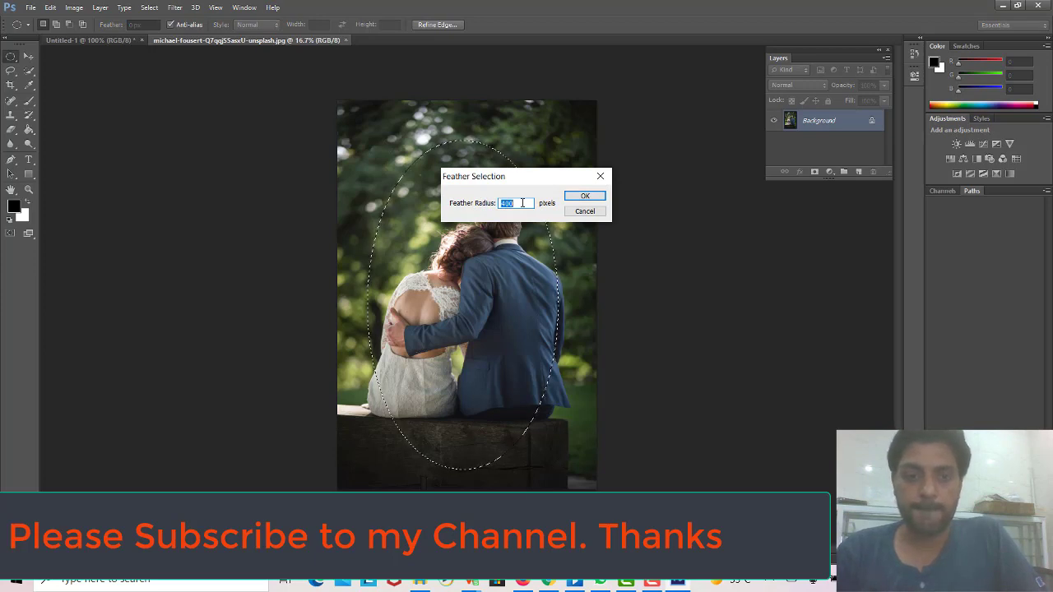
key("Return")
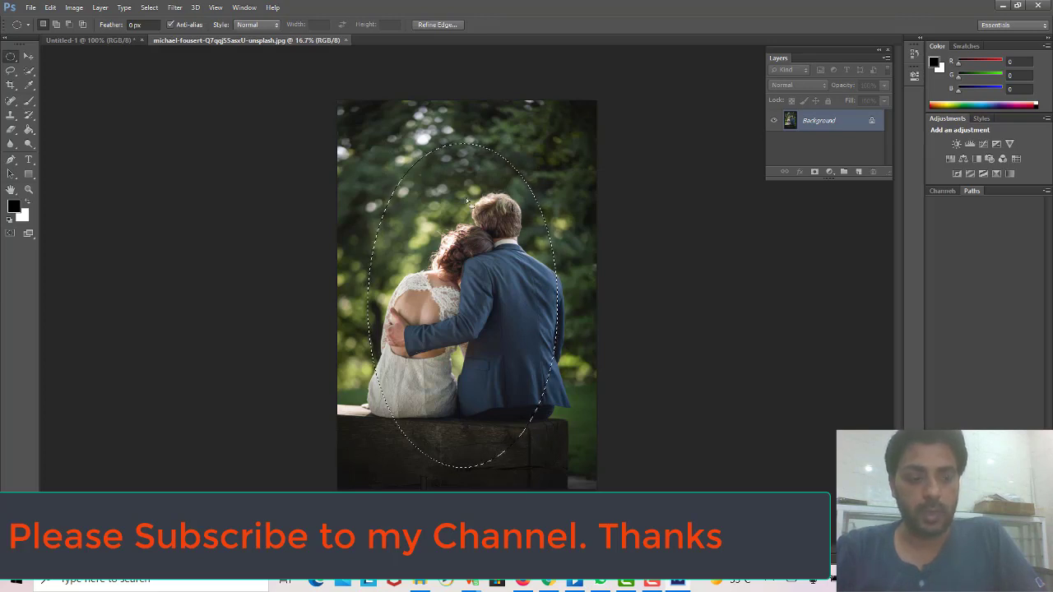
Preview black and white fills in the 200-pixel oval, then undo them to restore the photo.
key("ctrl+f")
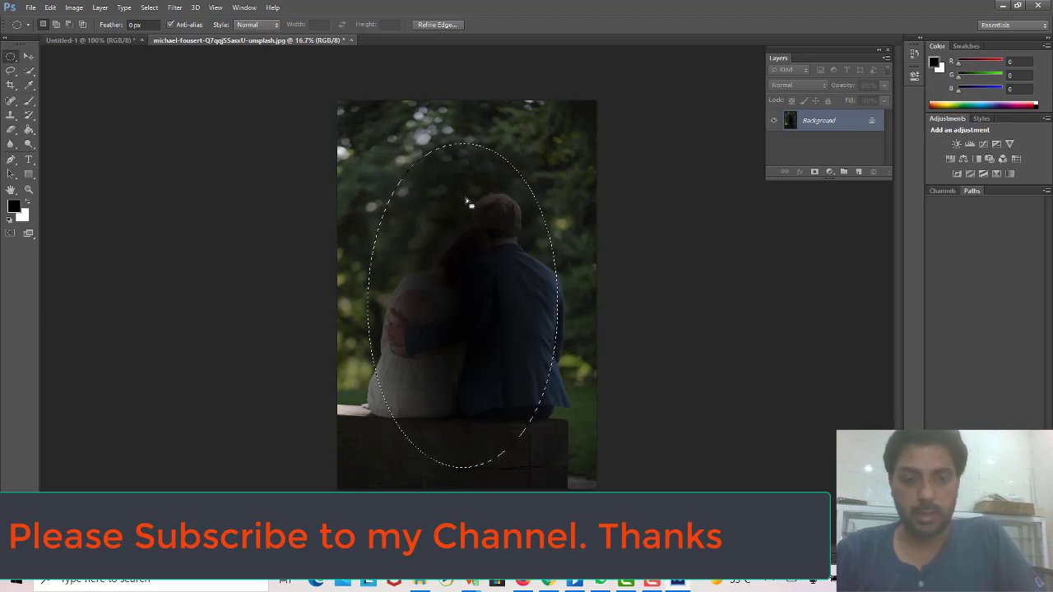
key("ctrl+f")
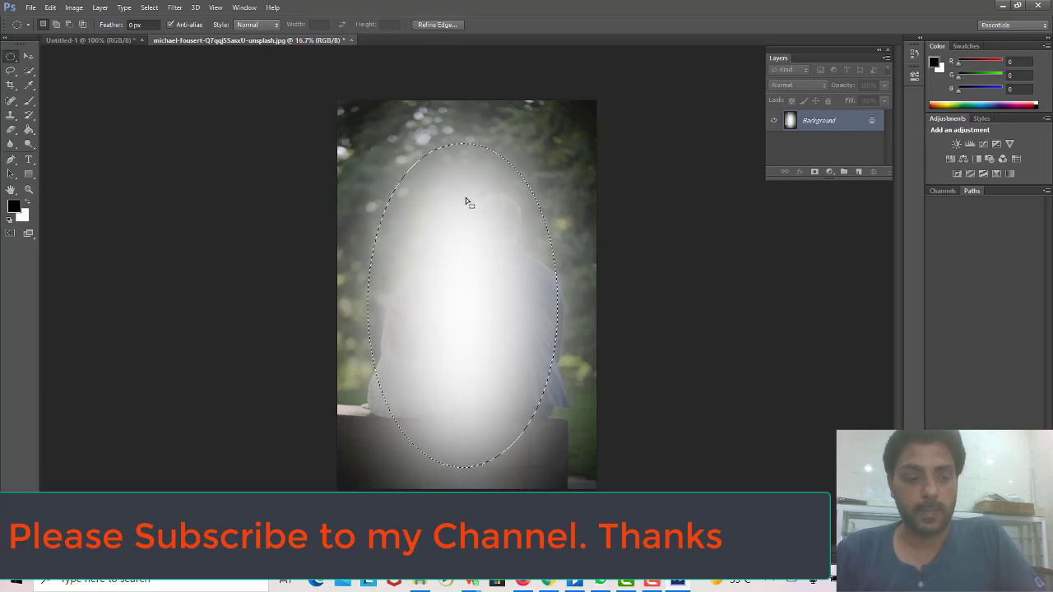
key("ctrl+z")
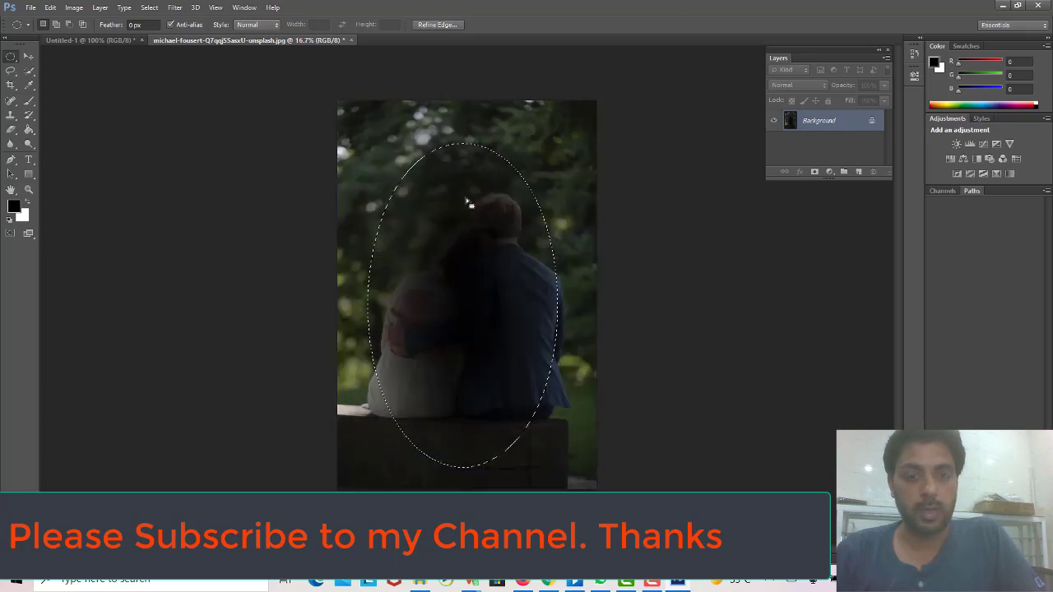
key("ctrl+z")
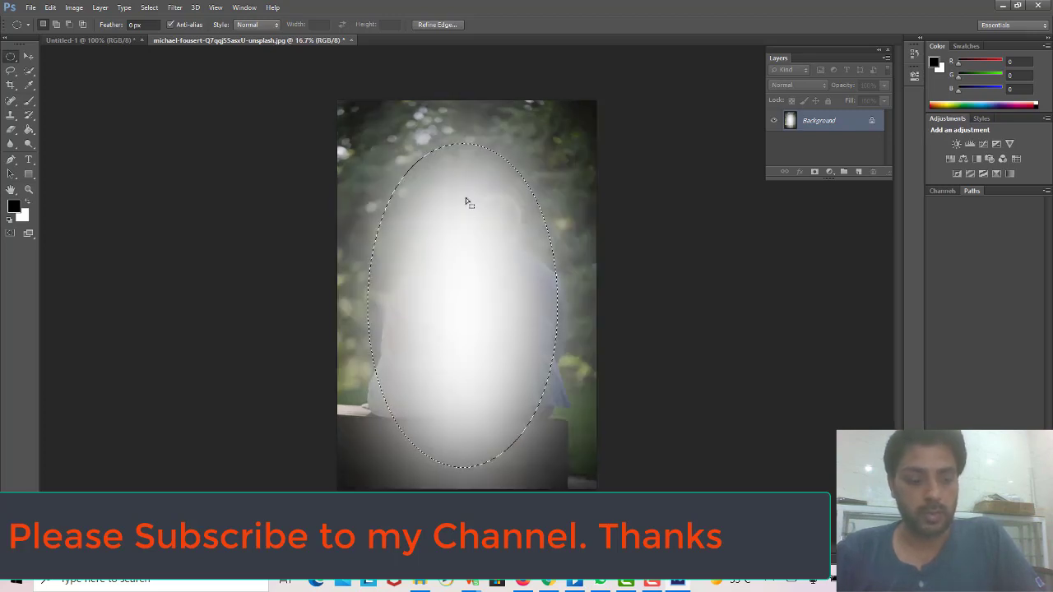
key("ctrl+z")
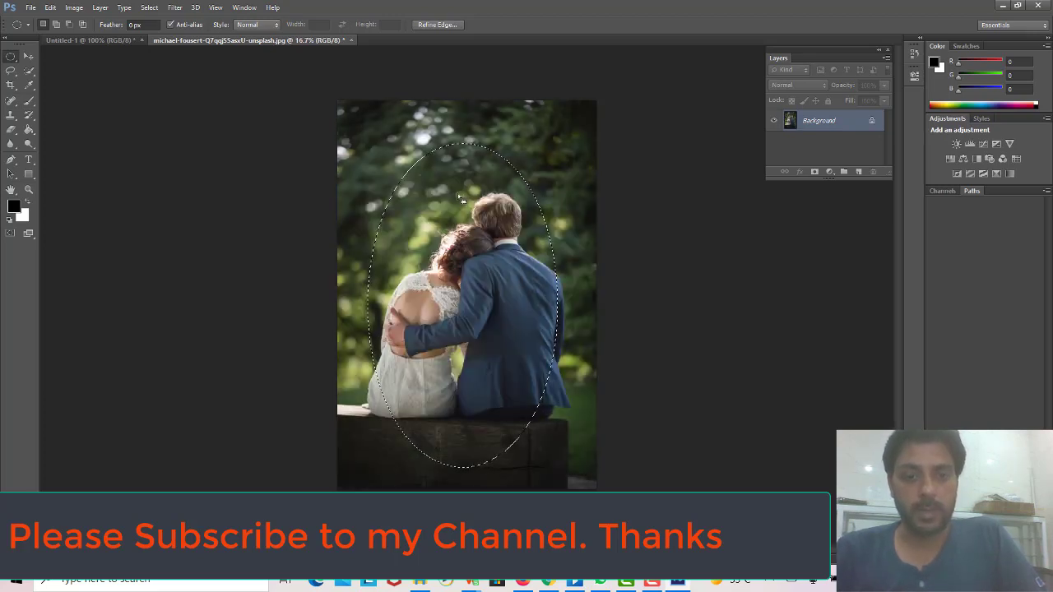
Invert the oval selection, fill the outside black for a soft vignette, and deselect.
right_click(457, 194)
left_click(497, 215)
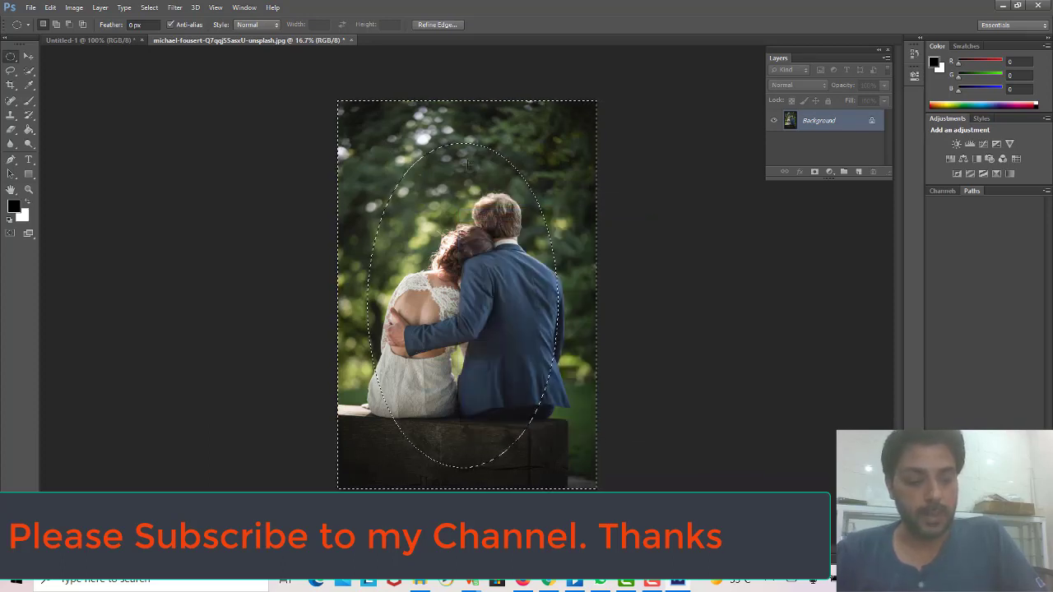
key("BackSpace")
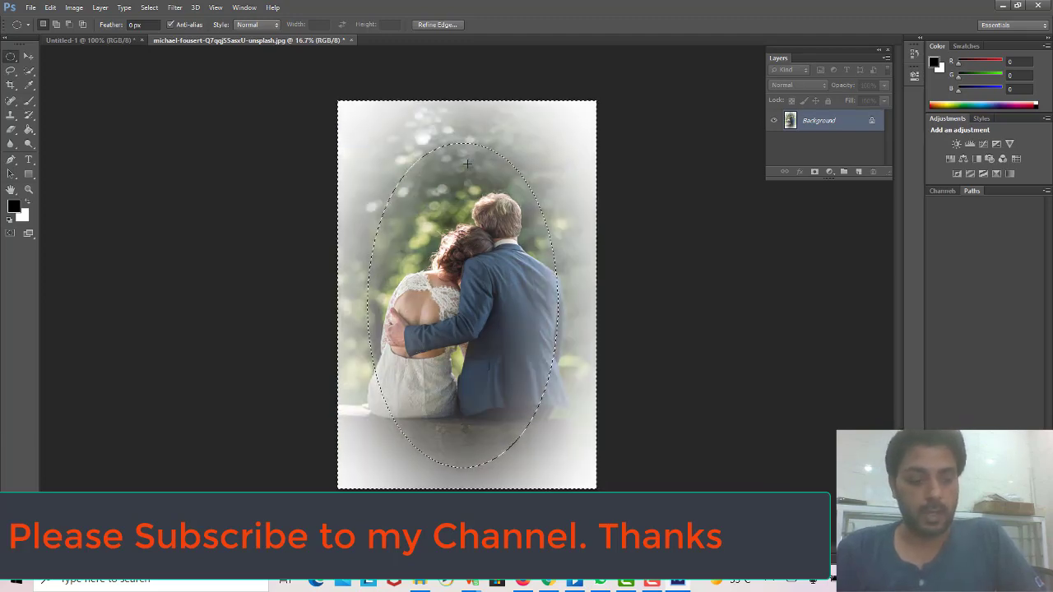
key("alt+BackSpace")
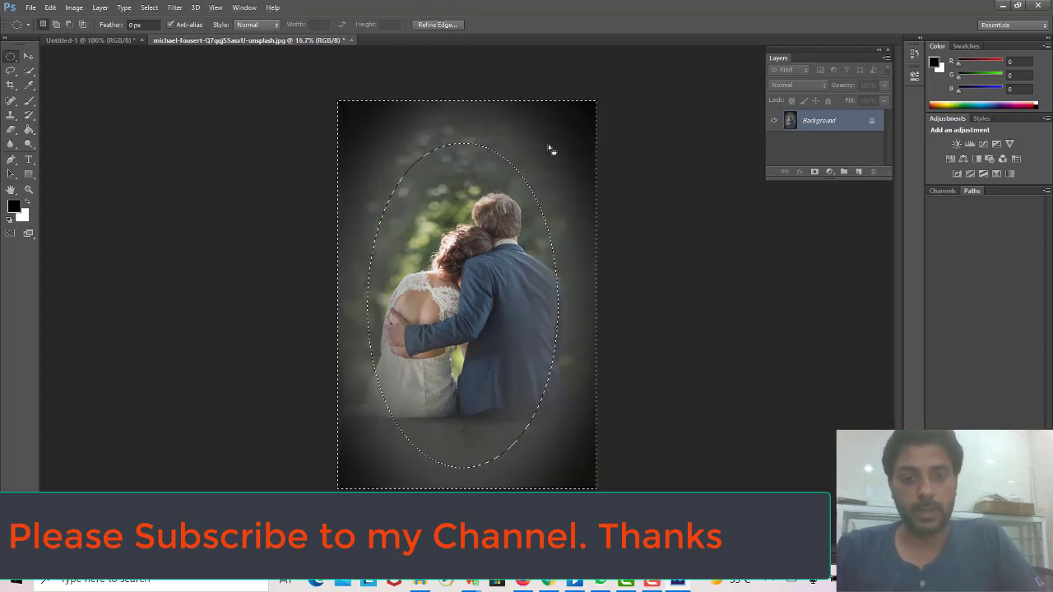
key("ctrl+d")
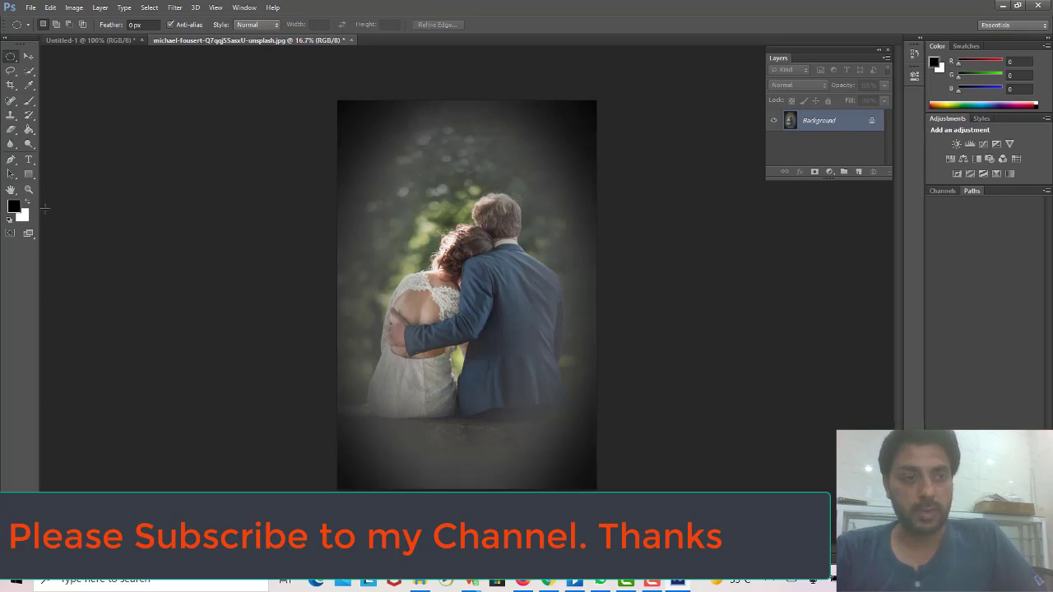
Set the foreground colour to red (219, 26, 26), keeping the background colour white.
left_click(18, 209)
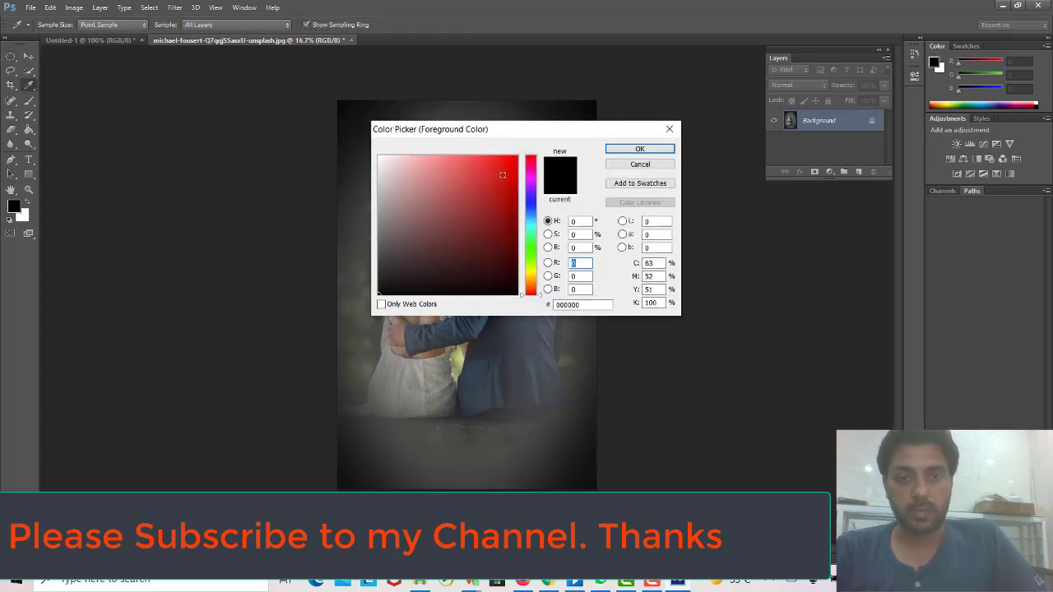
left_click(502, 176)
left_click(639, 149)
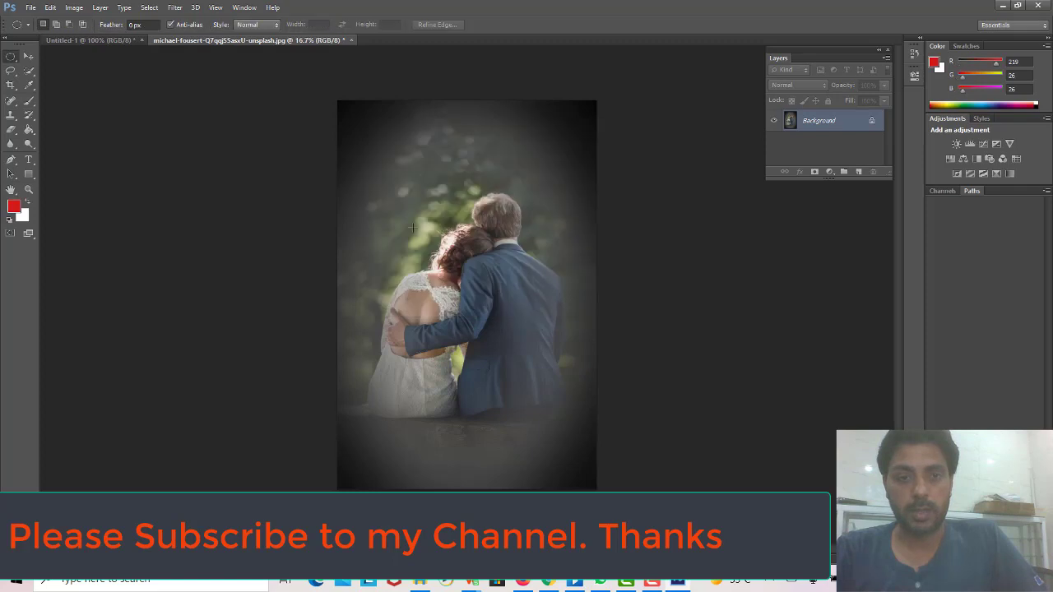
left_click(26, 217)
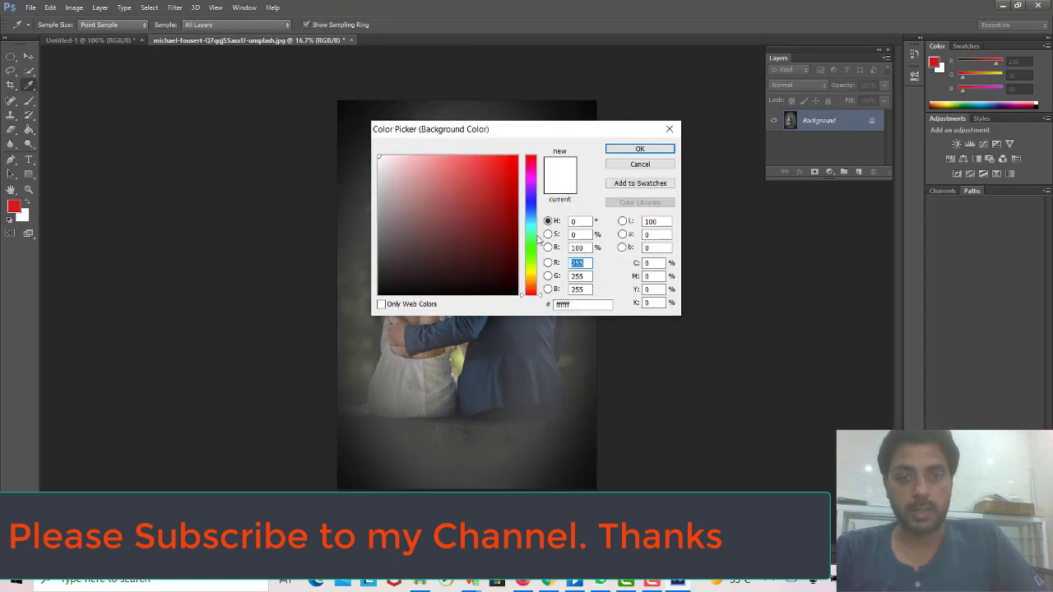
left_click(531, 218)
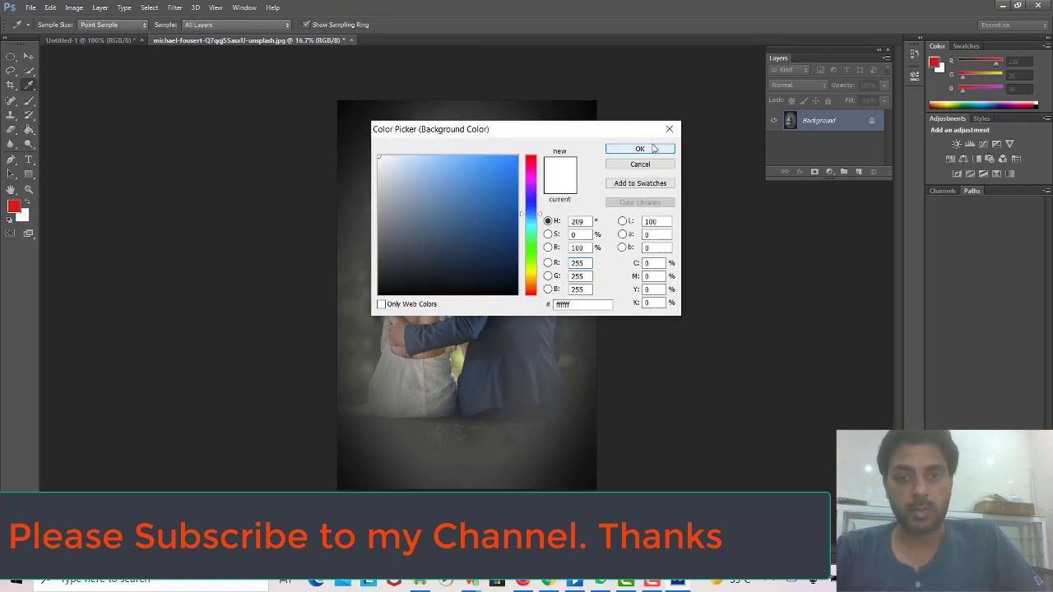
left_click(640, 149)
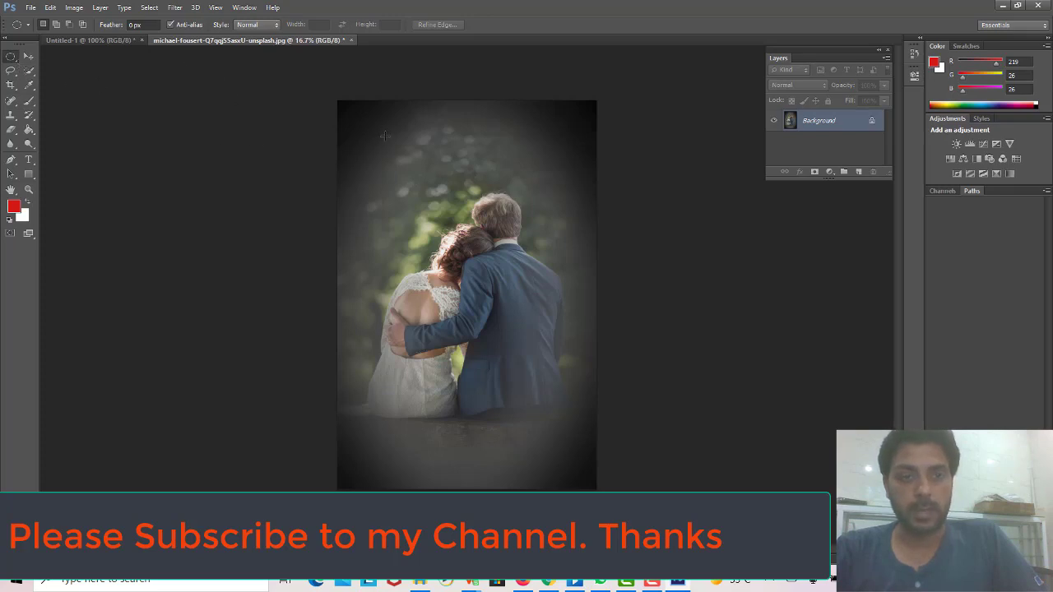
Draw a new sharp oval around the couple, invert it, and fill the outside with red.
left_click_drag(382, 130, 556, 466)
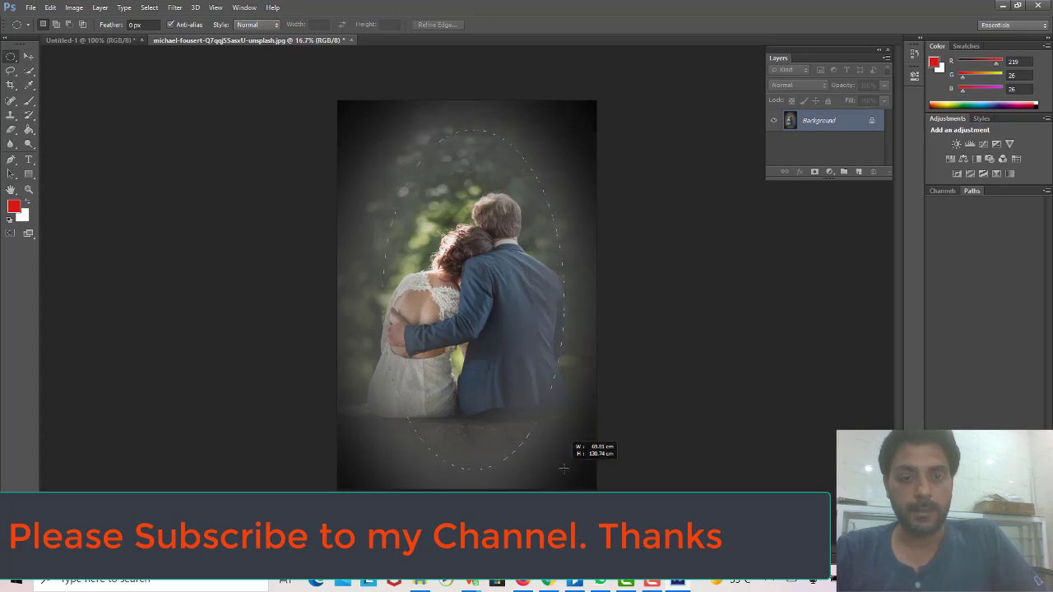
left_click_drag(556, 466, 561, 471)
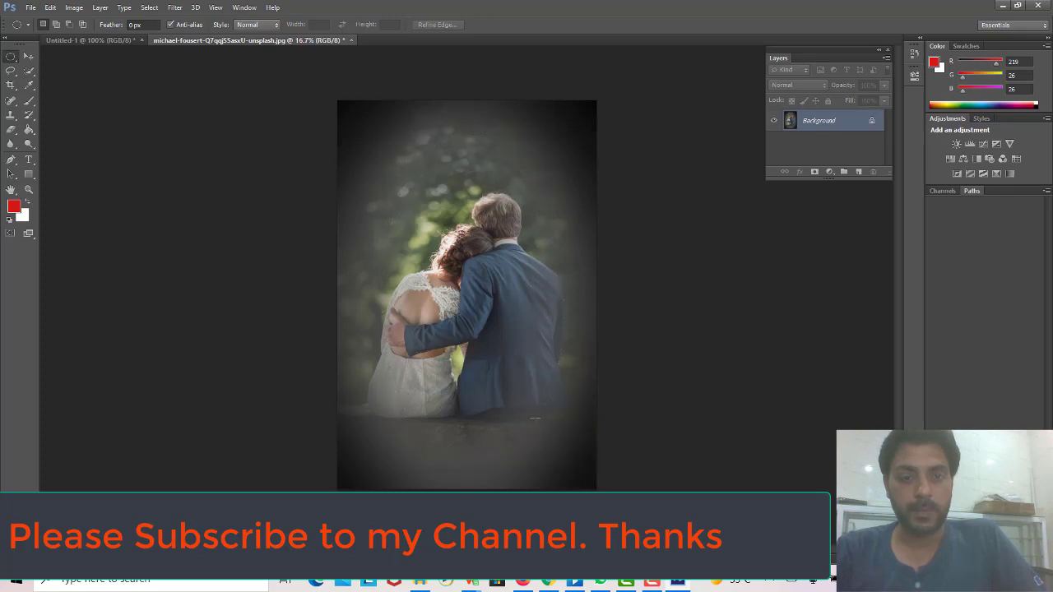
right_click(465, 303)
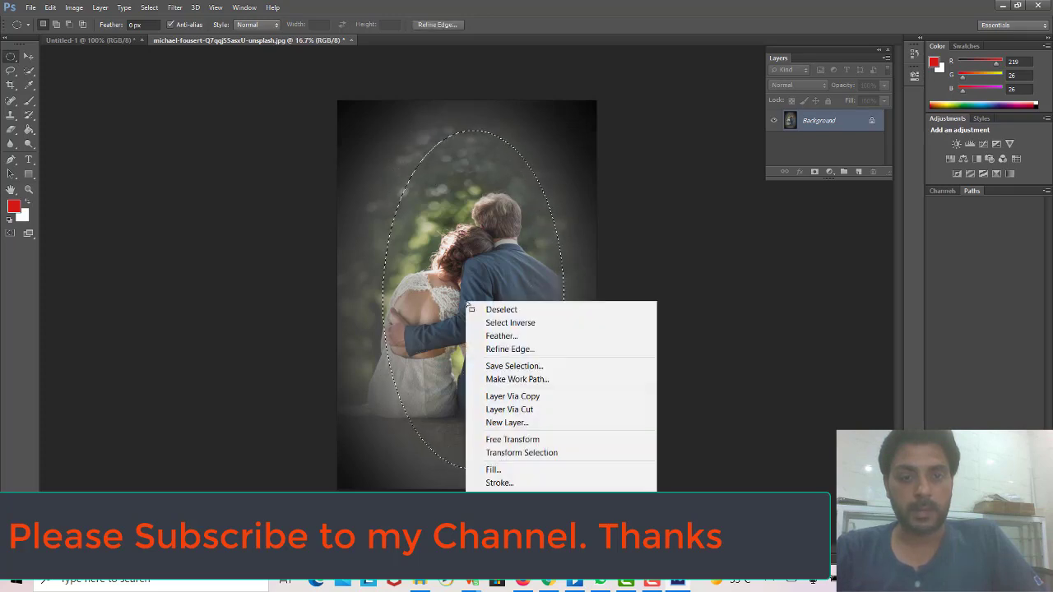
left_click(509, 323)
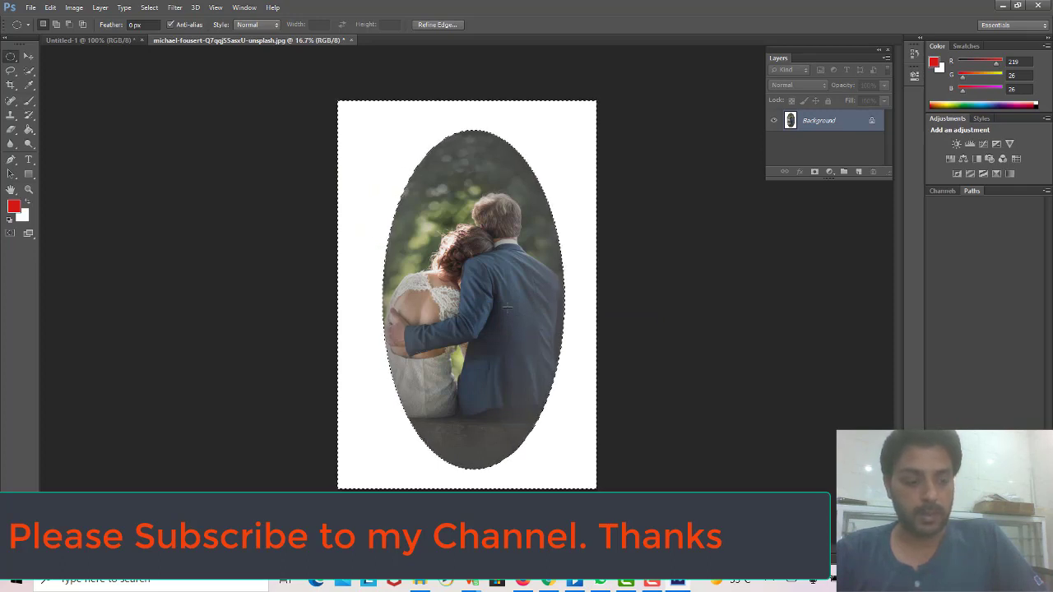
key("alt+BackSpace")
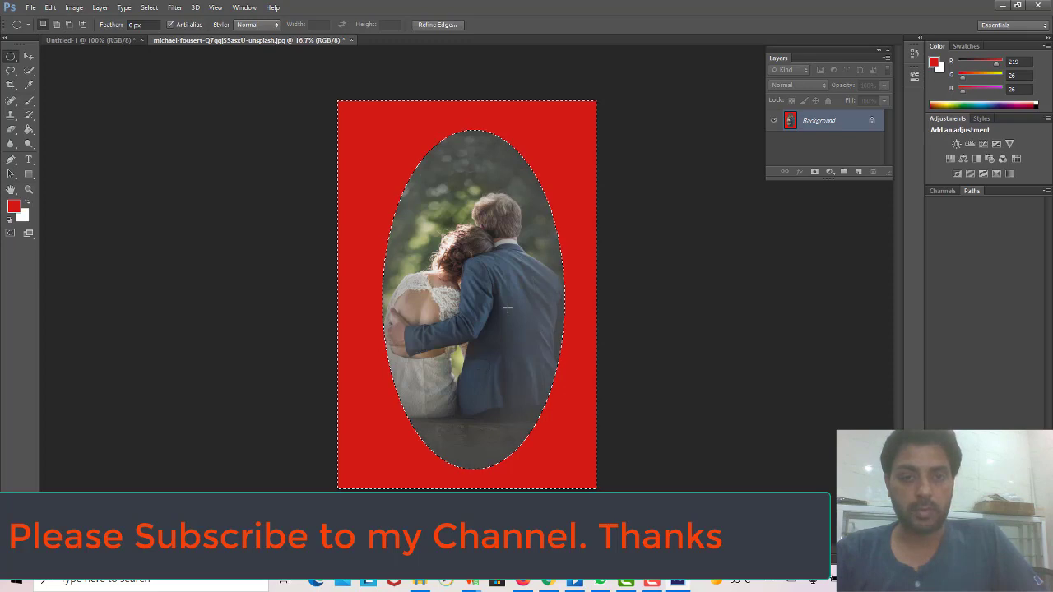
Deselect to reveal the finished red-framed oval, then switch to the screen recorder.
left_click(652, 143)
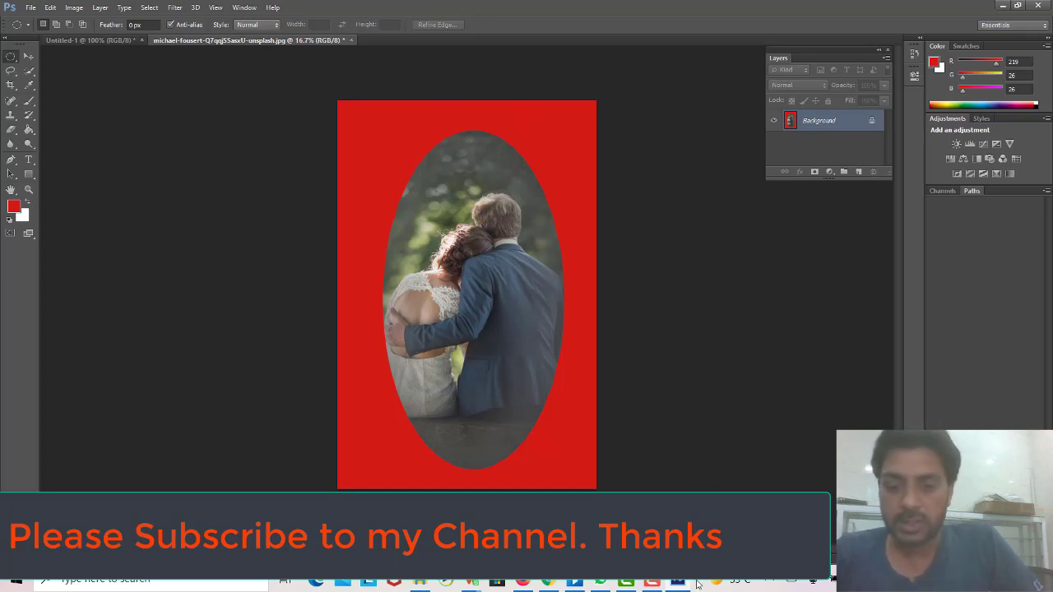
left_click(655, 581)
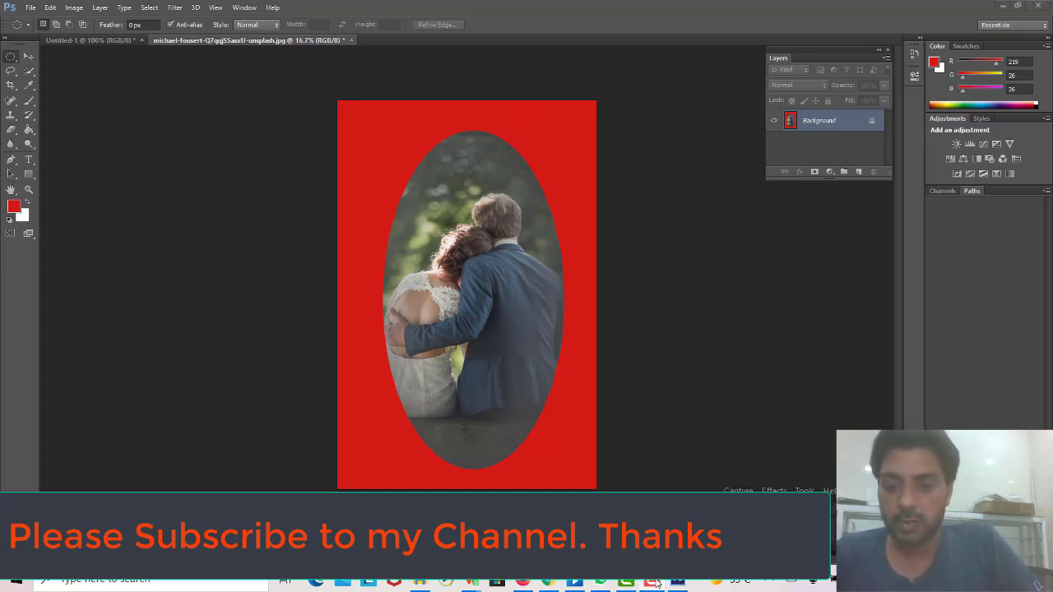